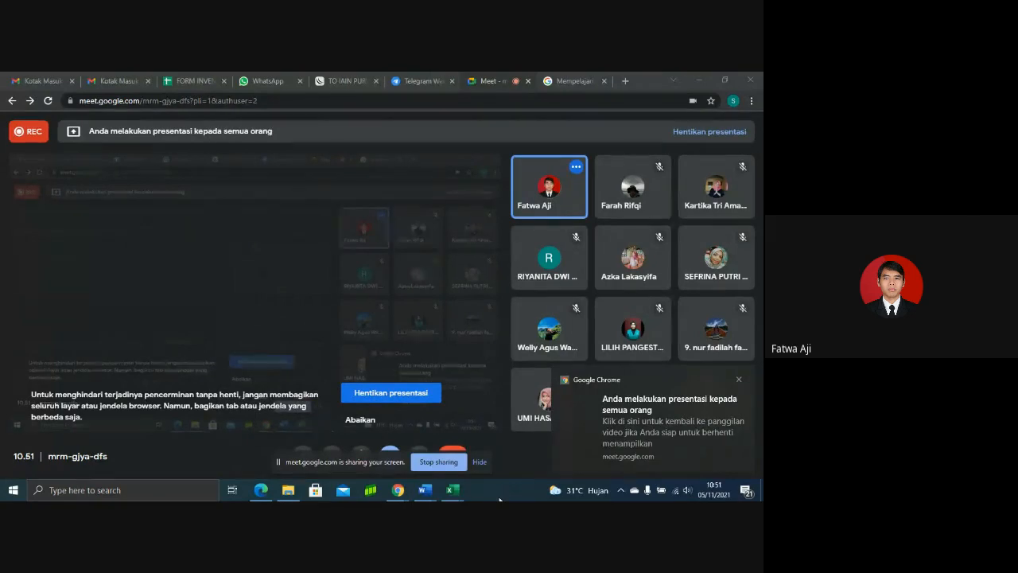
# - Switch to the Book1 workbook in Excel, dismiss the subscription offer and zoom the grades sheet to 110%
pyautogui.moveTo(453, 490)
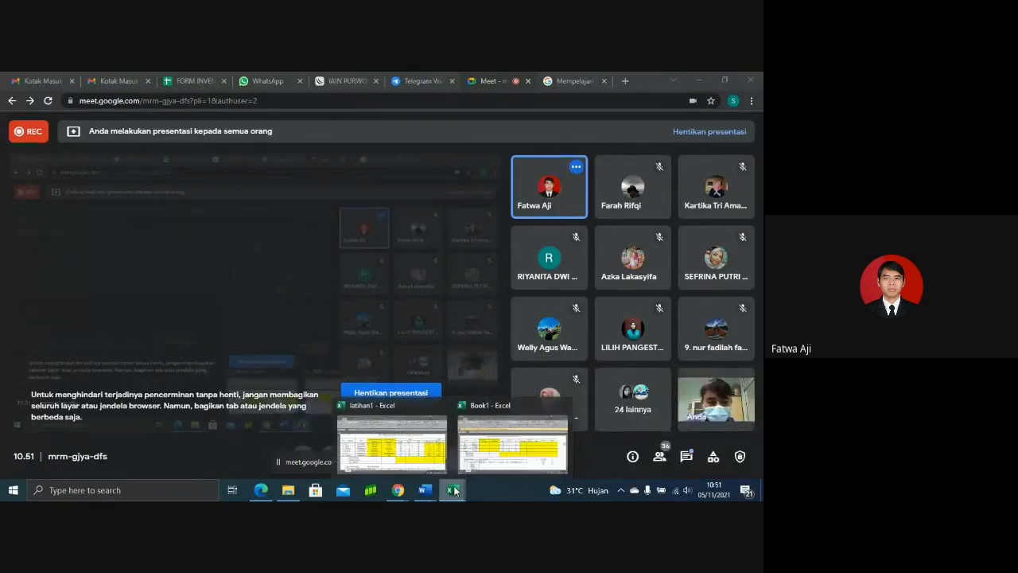
pyautogui.click(494, 450)
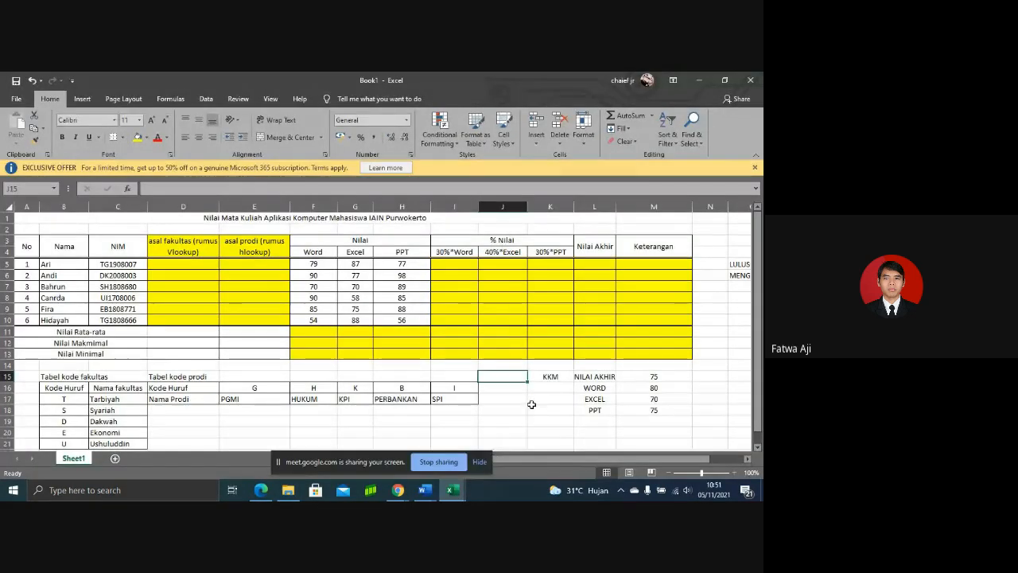
pyautogui.click(533, 408)
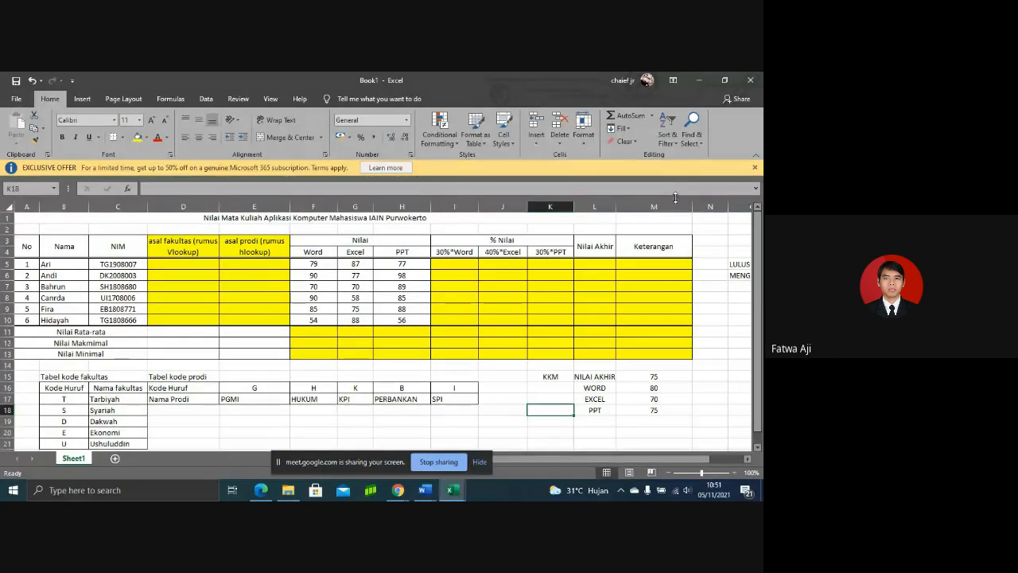
pyautogui.click(754, 167)
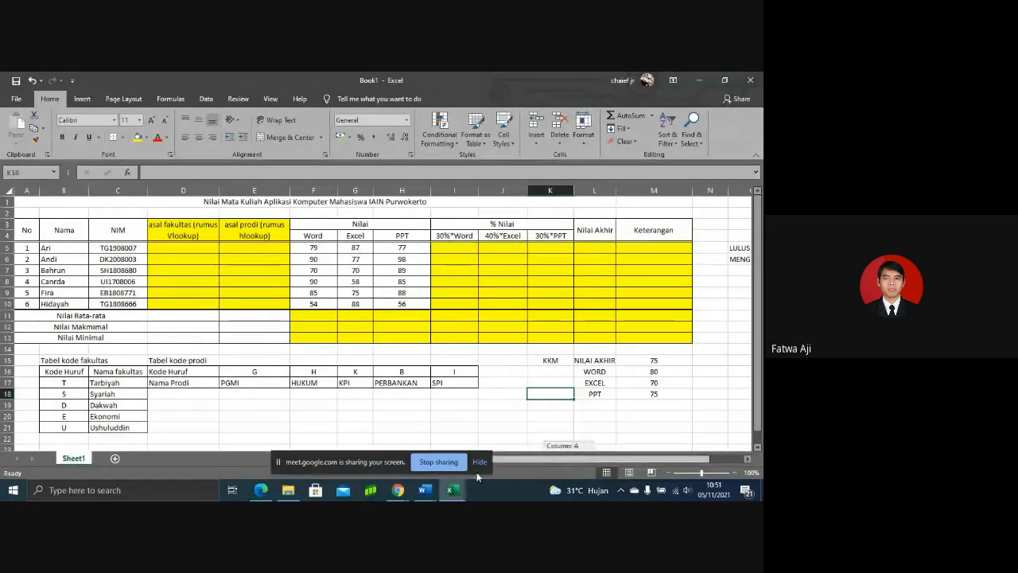
pyautogui.click(734, 473)
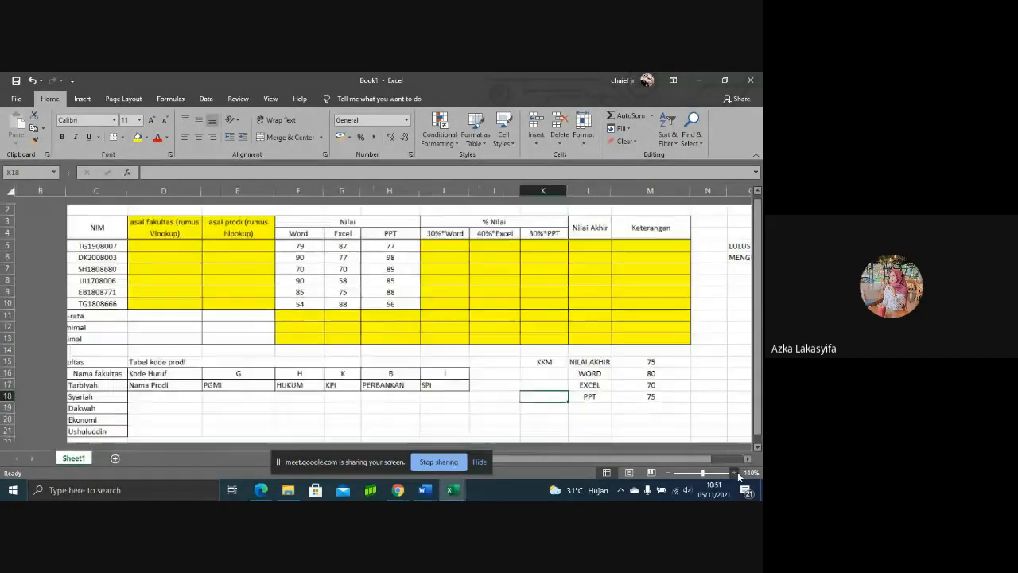
pyautogui.moveTo(690, 460); pyautogui.dragTo(675, 465)
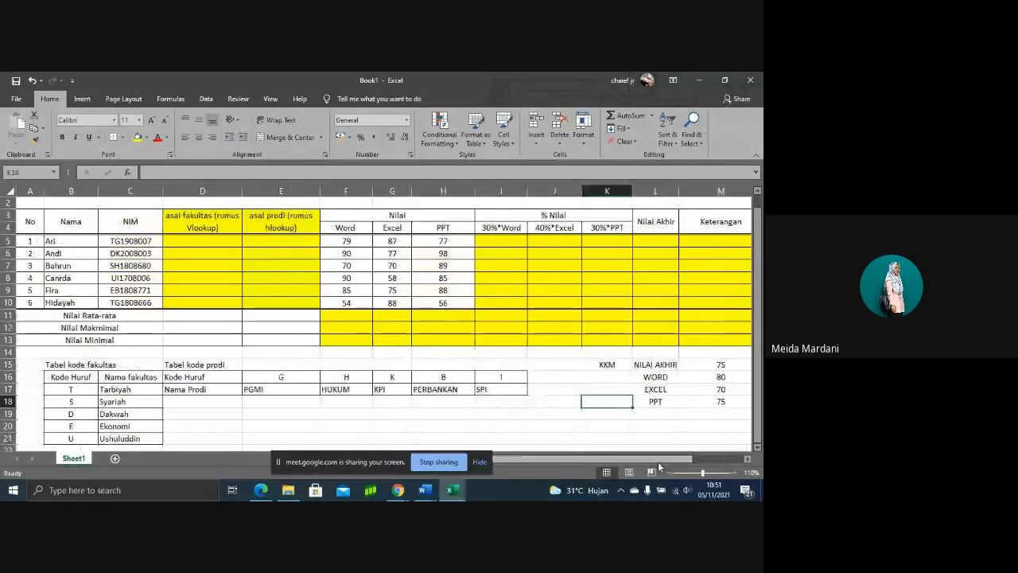
pyautogui.moveTo(757, 350); pyautogui.dragTo(757, 342)
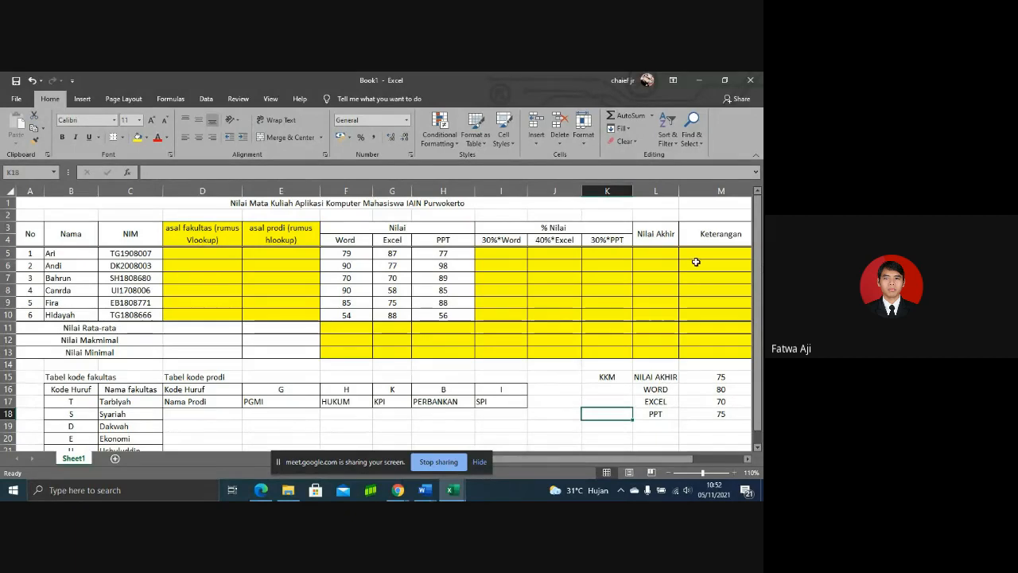
# - Add two blank worksheets, Sheet2 and Sheet3, after Sheet1 in the workbook
pyautogui.click(117, 458)
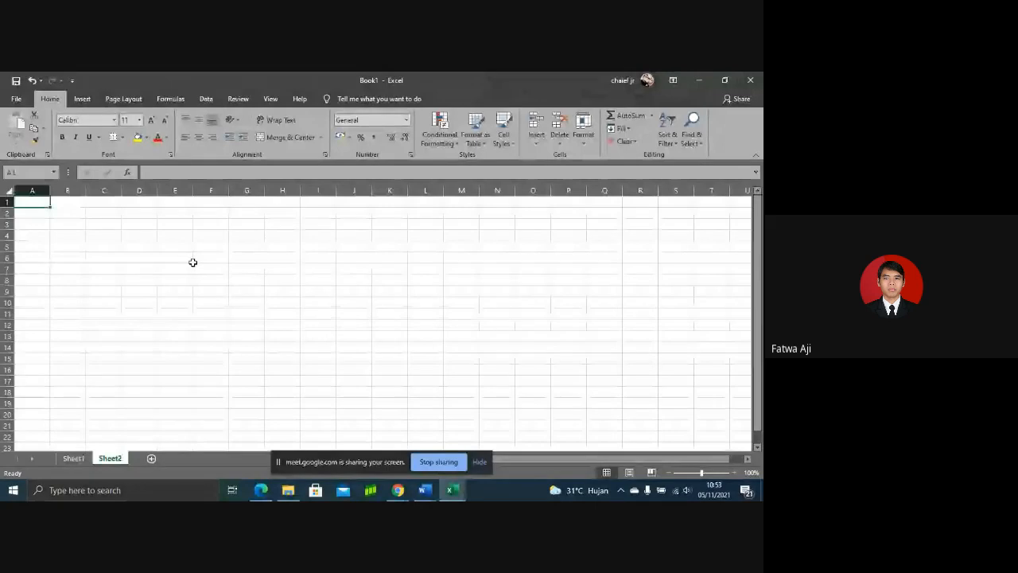
pyautogui.click(75, 459)
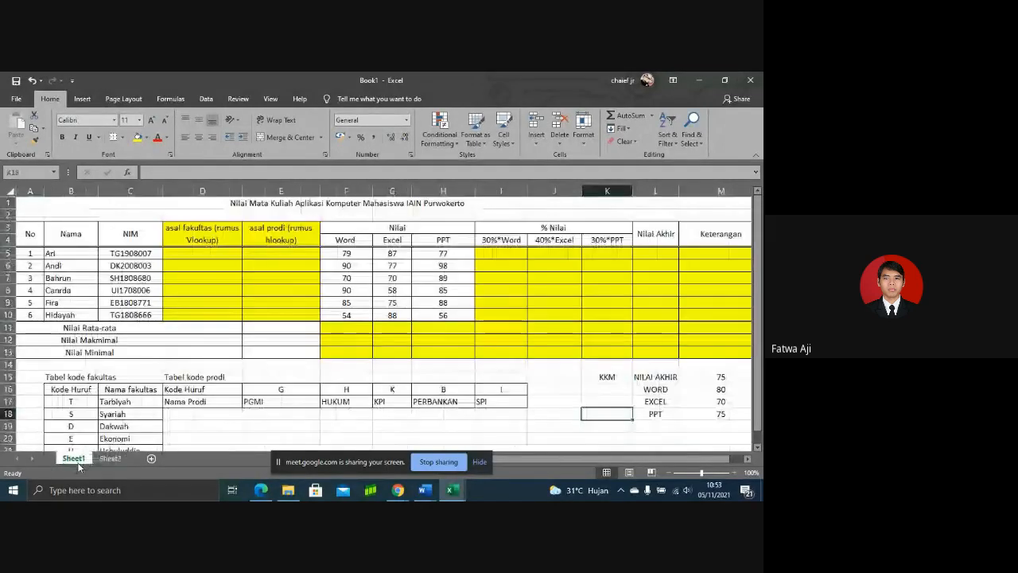
pyautogui.click(109, 459)
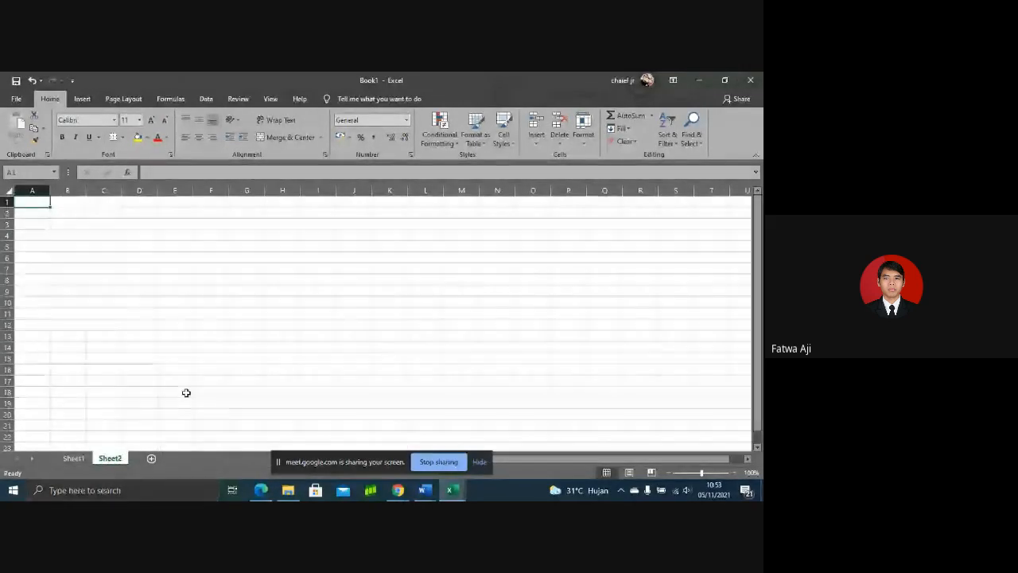
pyautogui.click(151, 459)
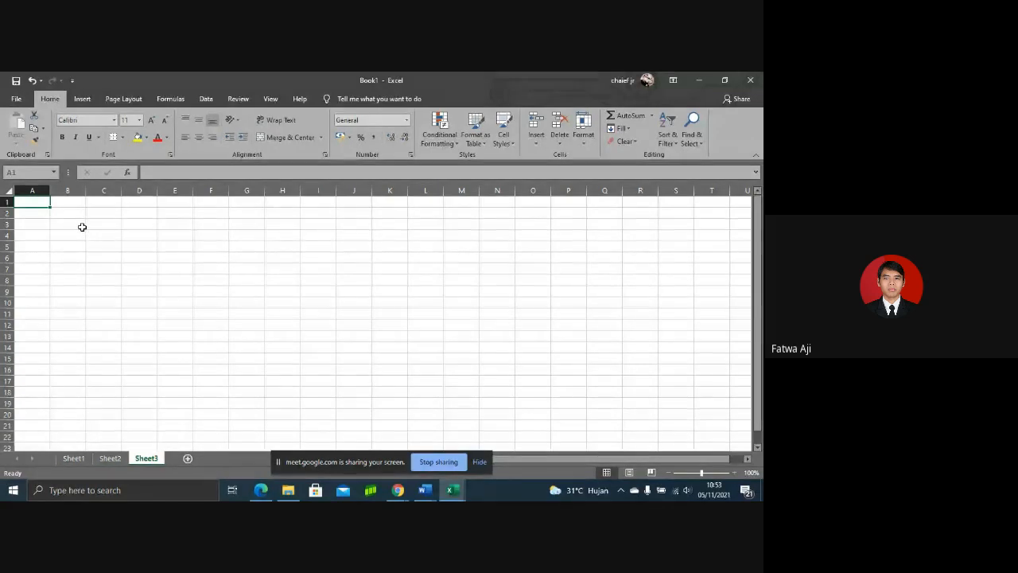
# - Select individual cells A1, A2 and B2 on Sheet3 to examine how the cell addresses change
pyautogui.click(42, 214)
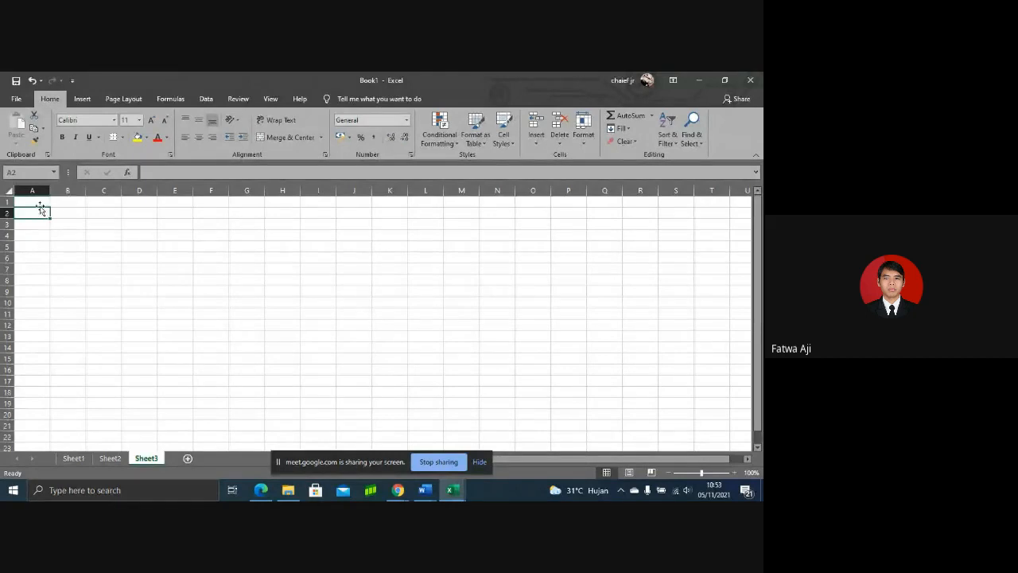
pyautogui.click(37, 200)
pyautogui.press('Down')
pyautogui.press('Right')
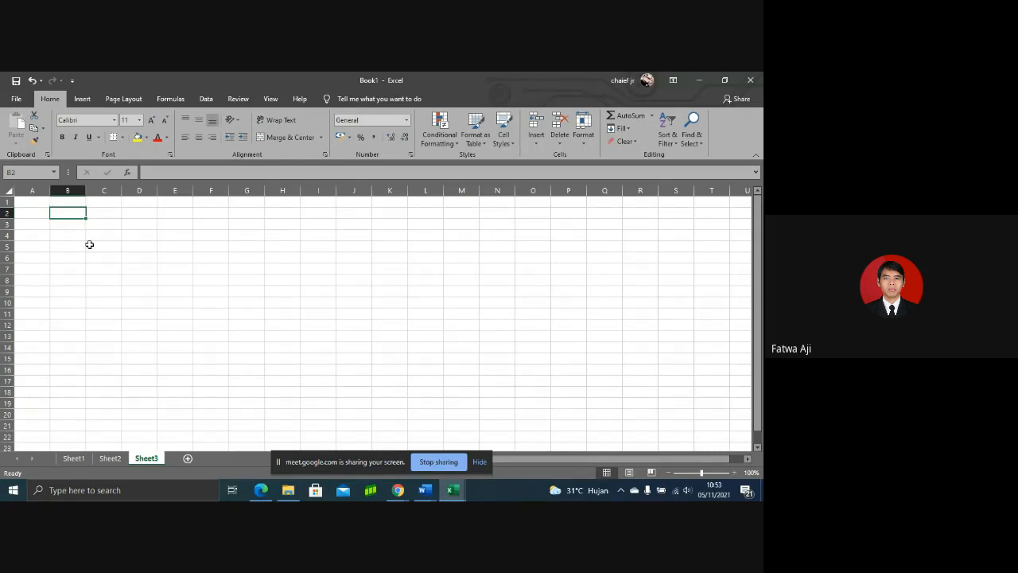
pyautogui.click(37, 201)
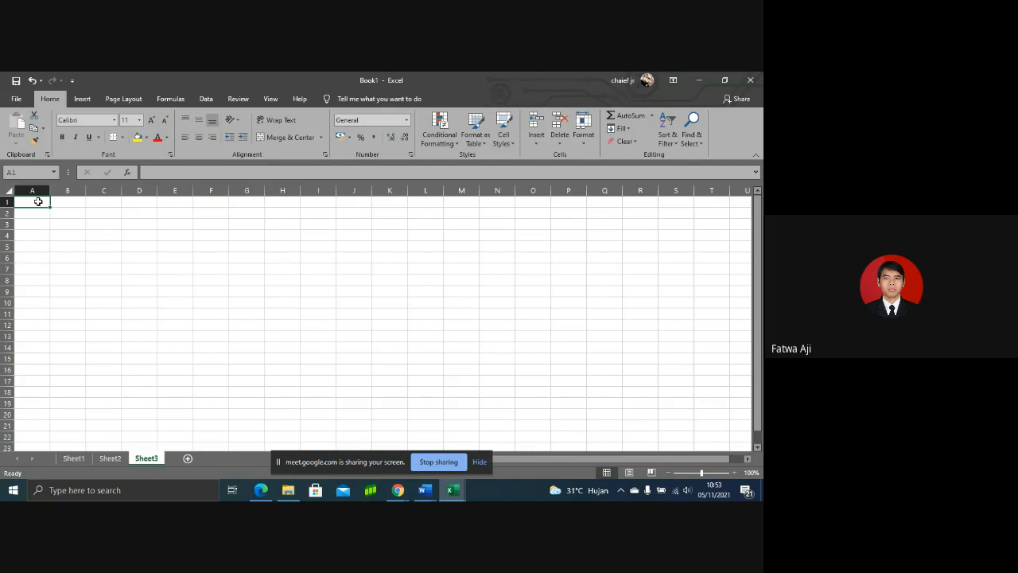
pyautogui.press('Right')
pyautogui.click(72, 209)
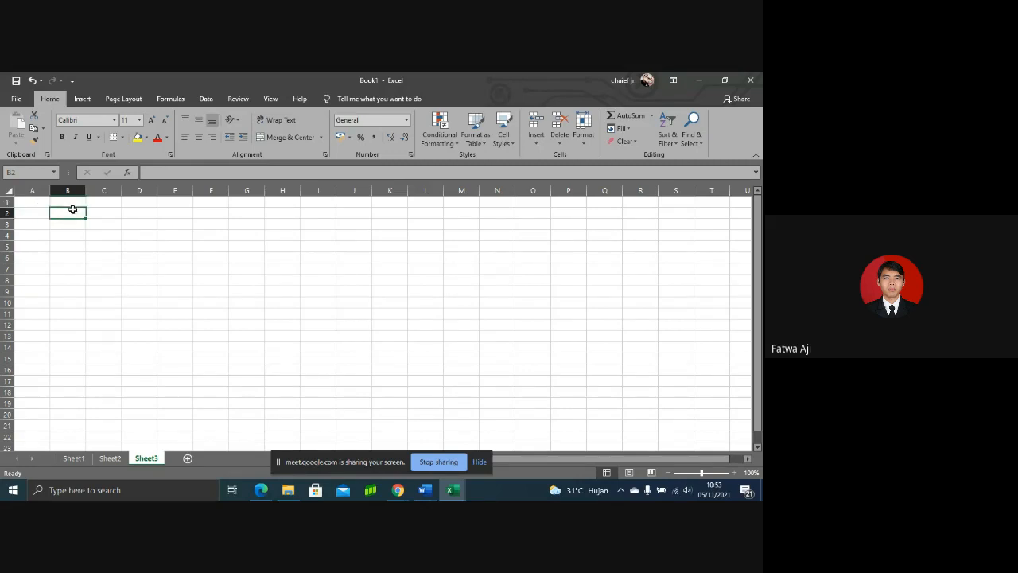
# - Select whole columns A and B, rows 1, 2 and 4, and cell B4 to examine how columns and rows intersect
pyautogui.click(78, 187)
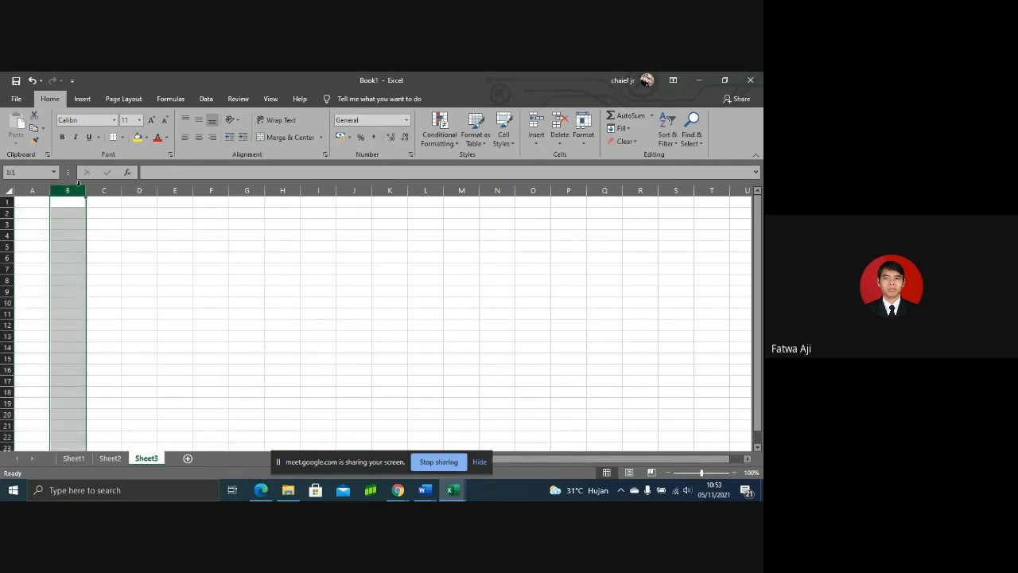
pyautogui.click(37, 188)
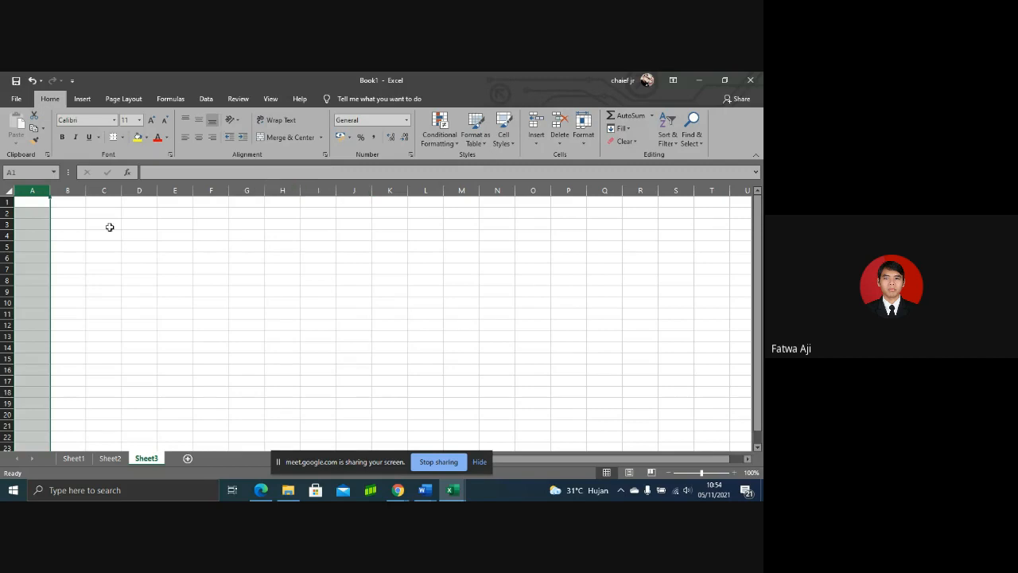
pyautogui.click(6, 201)
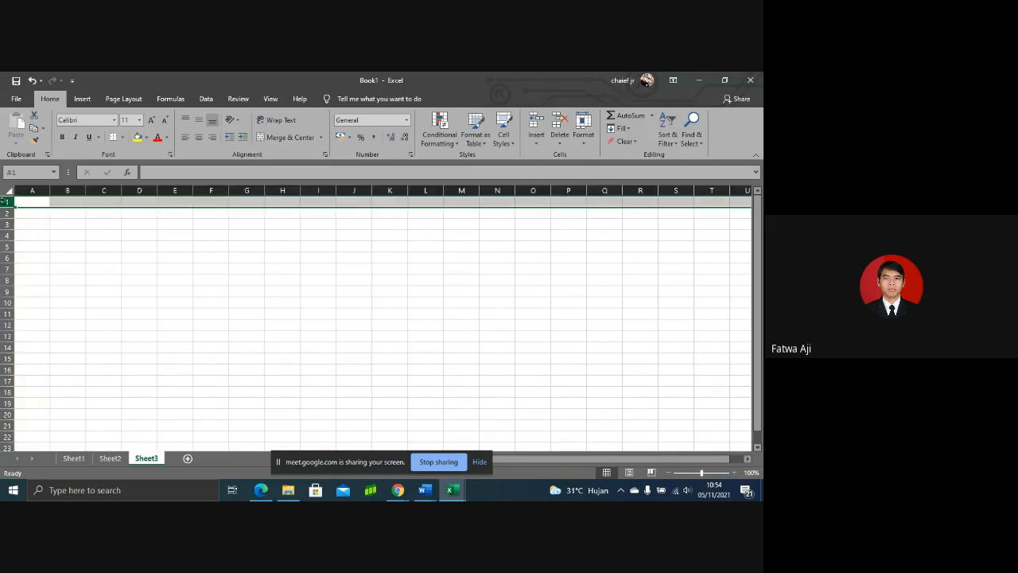
pyautogui.click(6, 213)
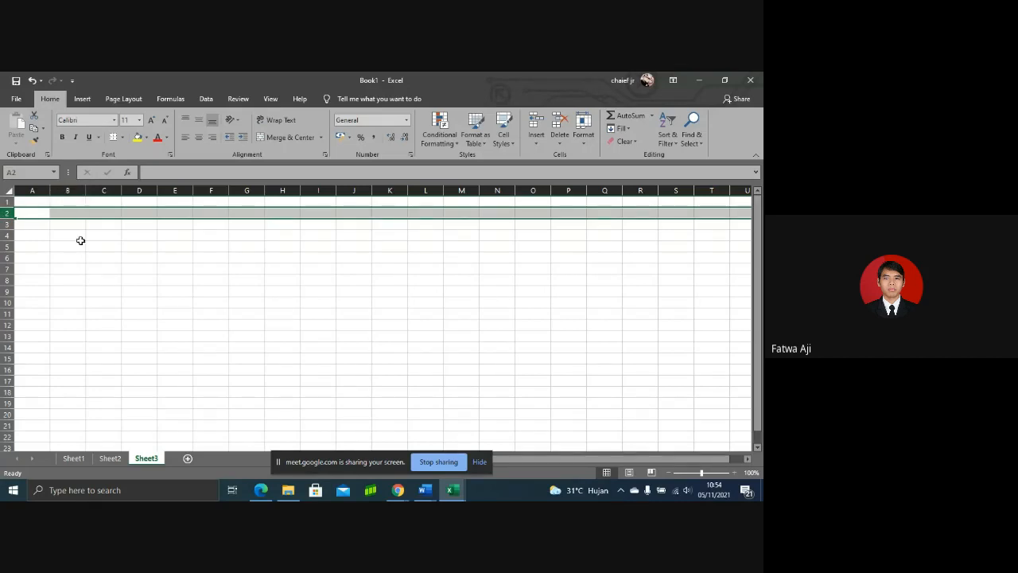
pyautogui.click(69, 190)
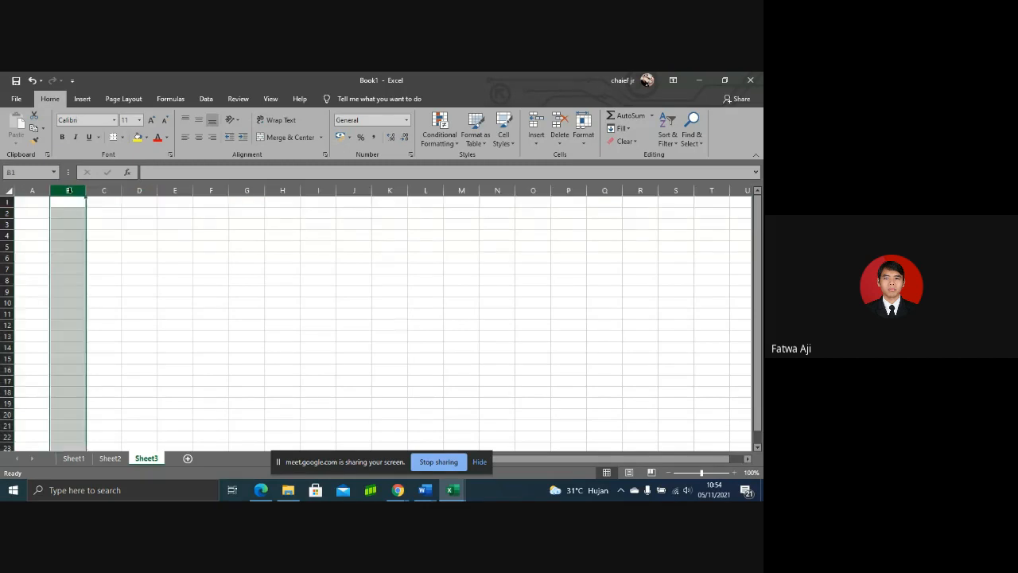
pyautogui.click(6, 235)
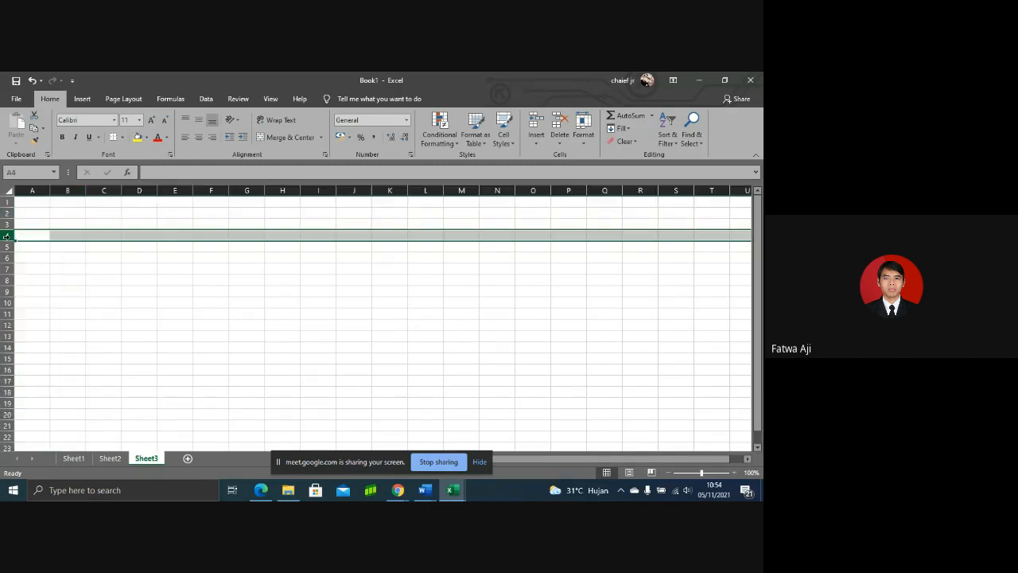
pyautogui.click(58, 233)
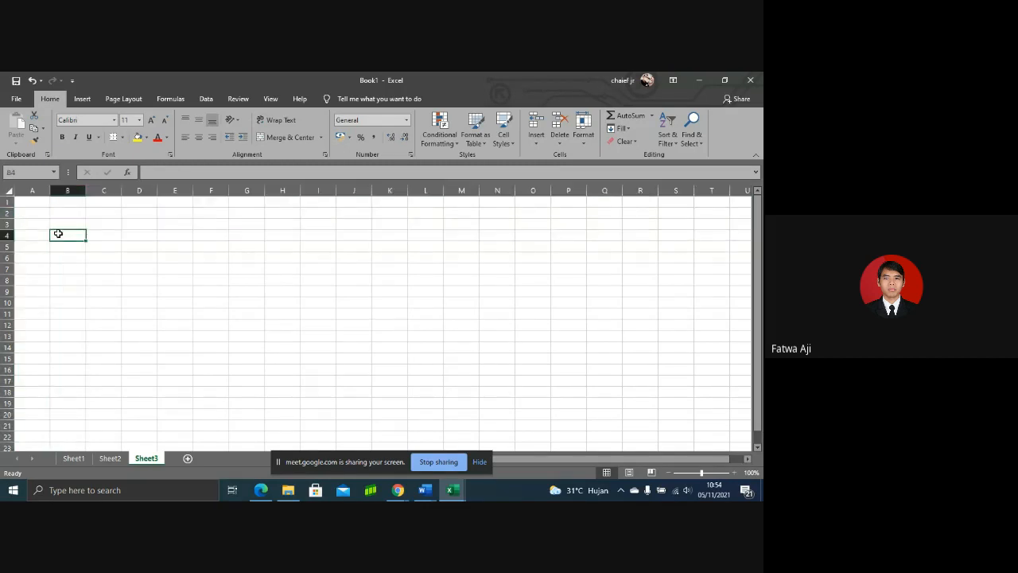
pyautogui.click(11, 171)
pyautogui.click(88, 258)
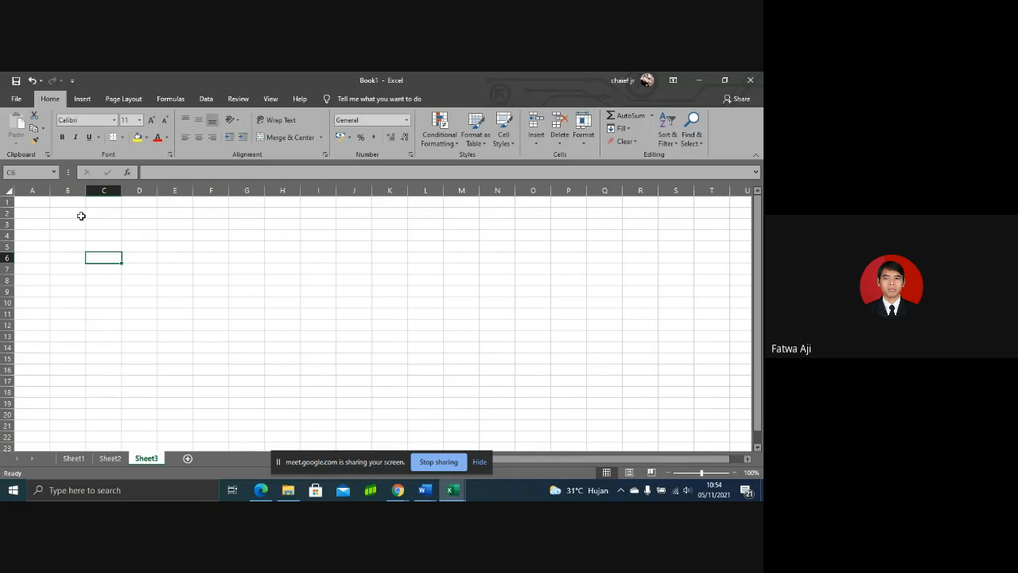
# - Apply All Borders to the range B2:E11 on Sheet3 to form an empty table
pyautogui.moveTo(81, 215); pyautogui.dragTo(188, 308)
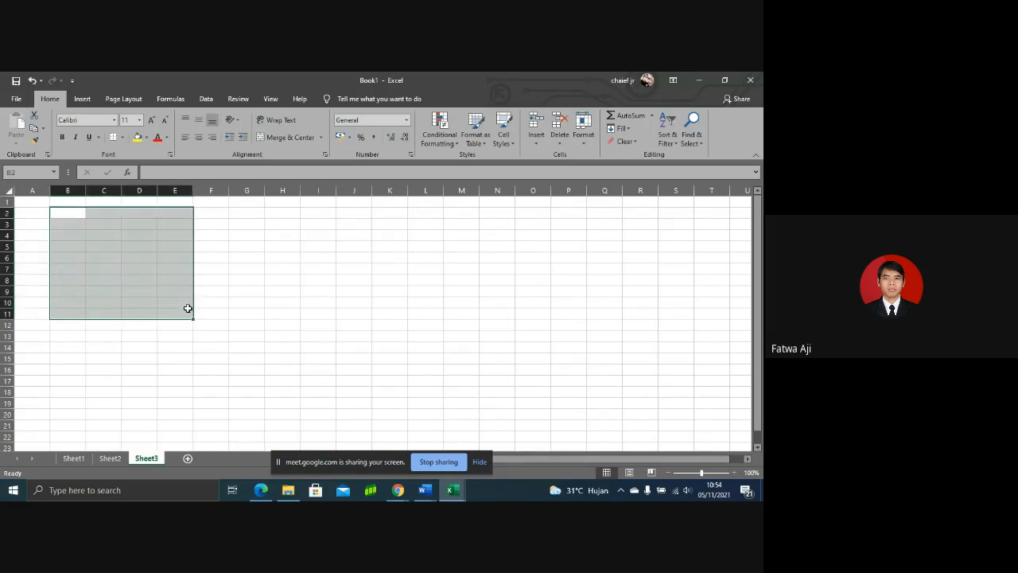
pyautogui.click(124, 139)
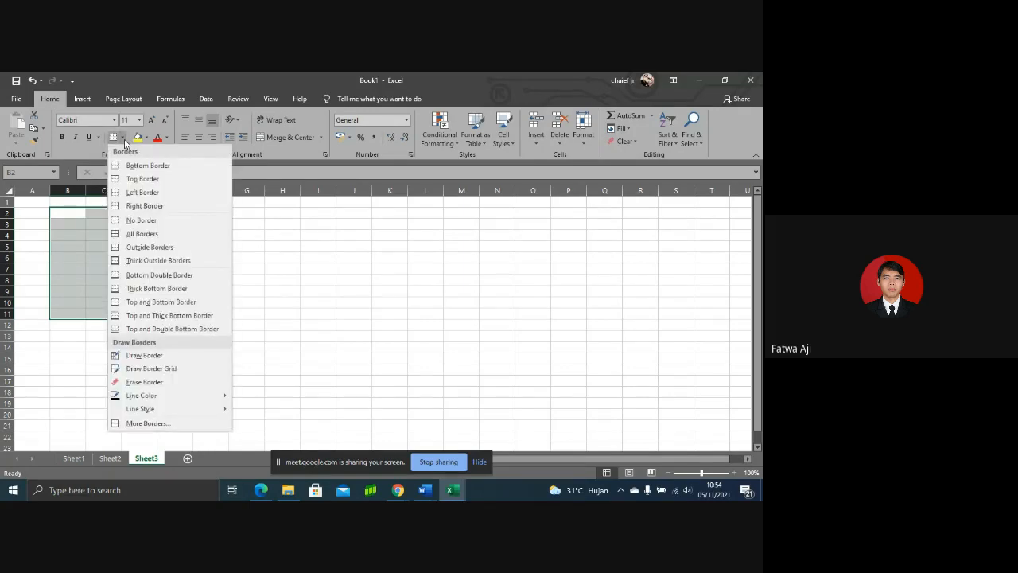
pyautogui.click(143, 233)
pyautogui.click(254, 268)
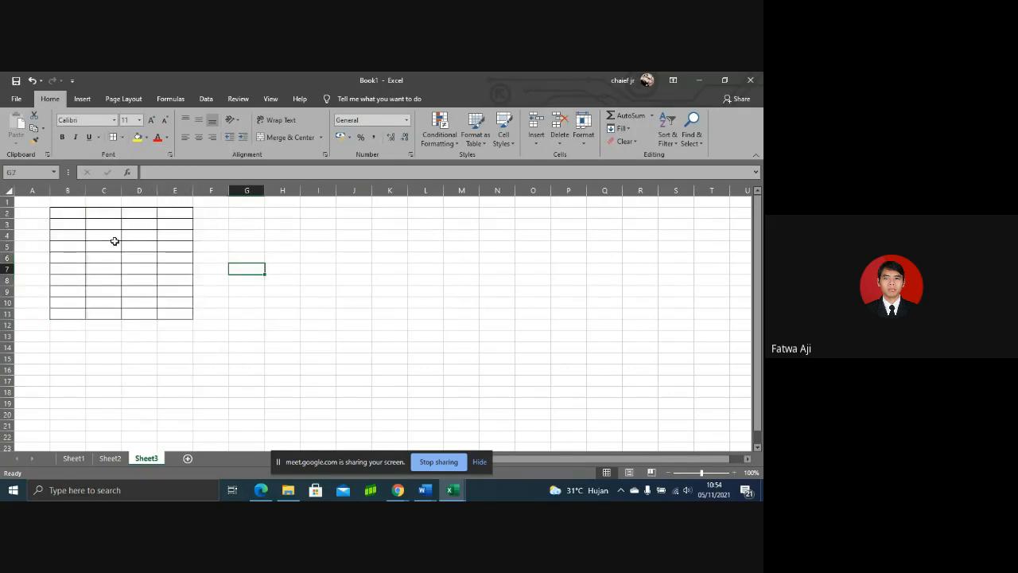
# - Merge and center cells B2:C2 in the first row of the bordered table
pyautogui.moveTo(74, 214); pyautogui.dragTo(162, 313)
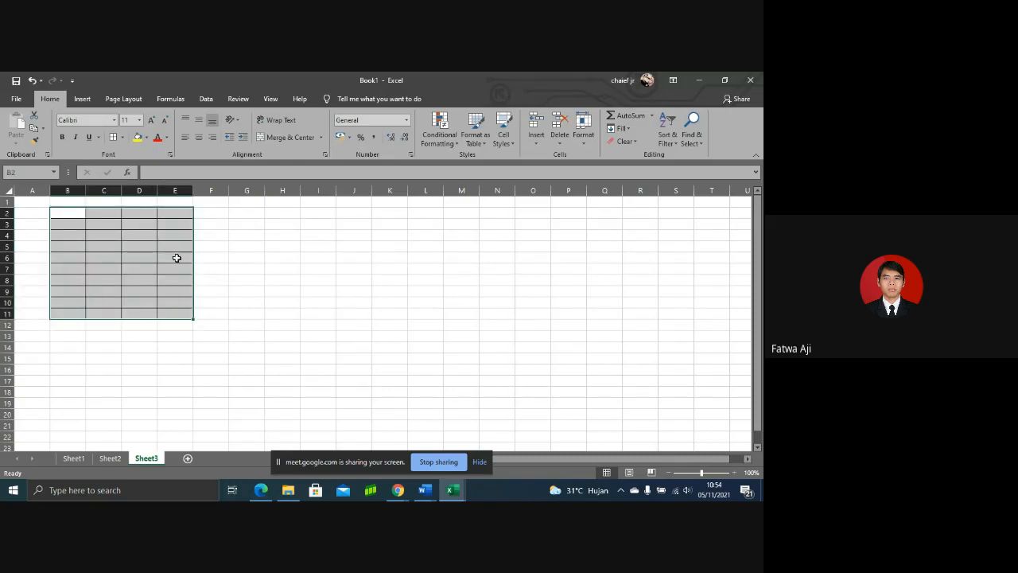
pyautogui.click(81, 216)
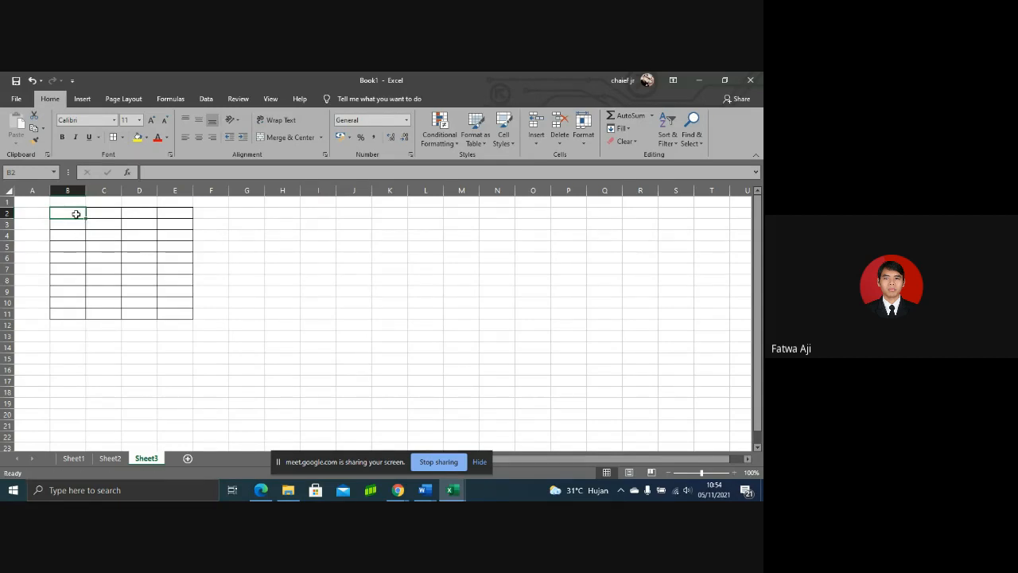
pyautogui.moveTo(75, 211); pyautogui.dragTo(94, 215)
pyautogui.rightClick(94, 214)
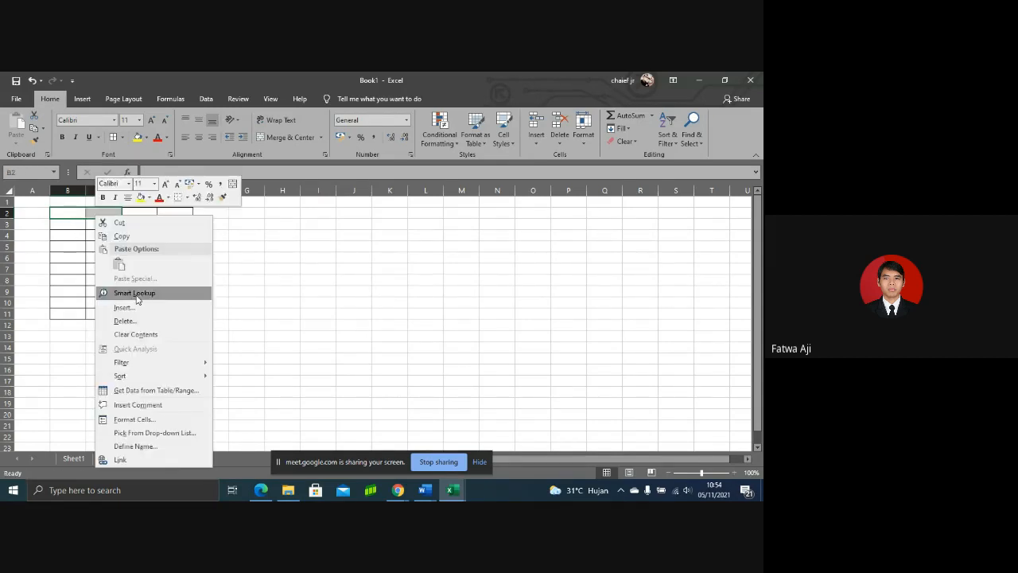
pyautogui.click(265, 137)
pyautogui.click(264, 138)
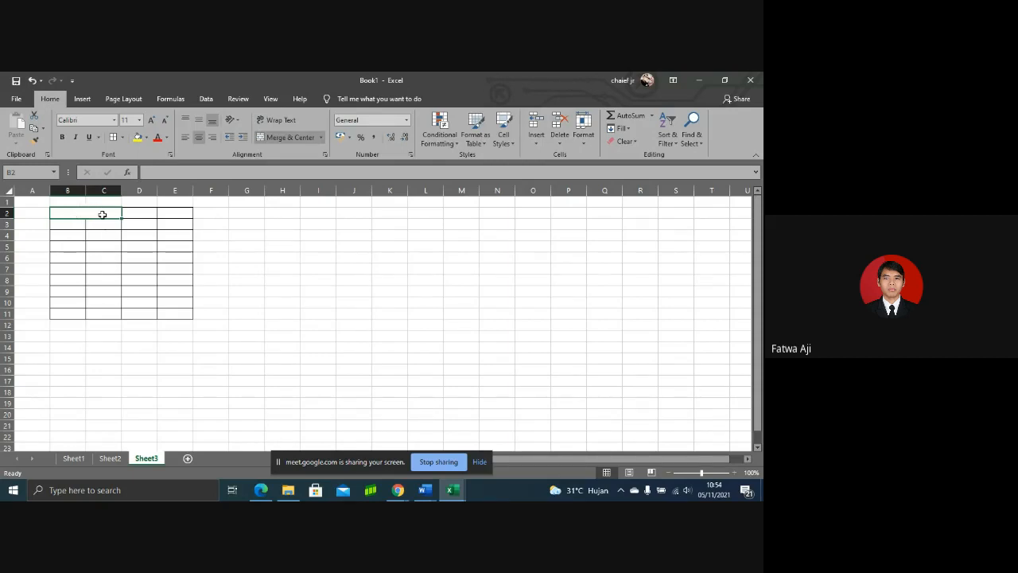
pyautogui.hotkey('ctrl', 'z')
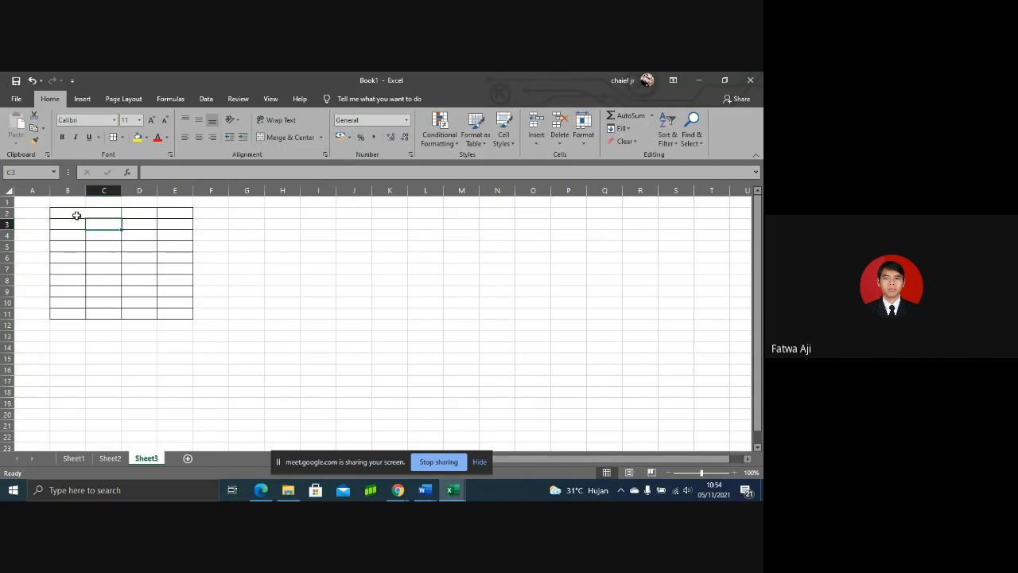
pyautogui.hotkey('ctrl', 'y')
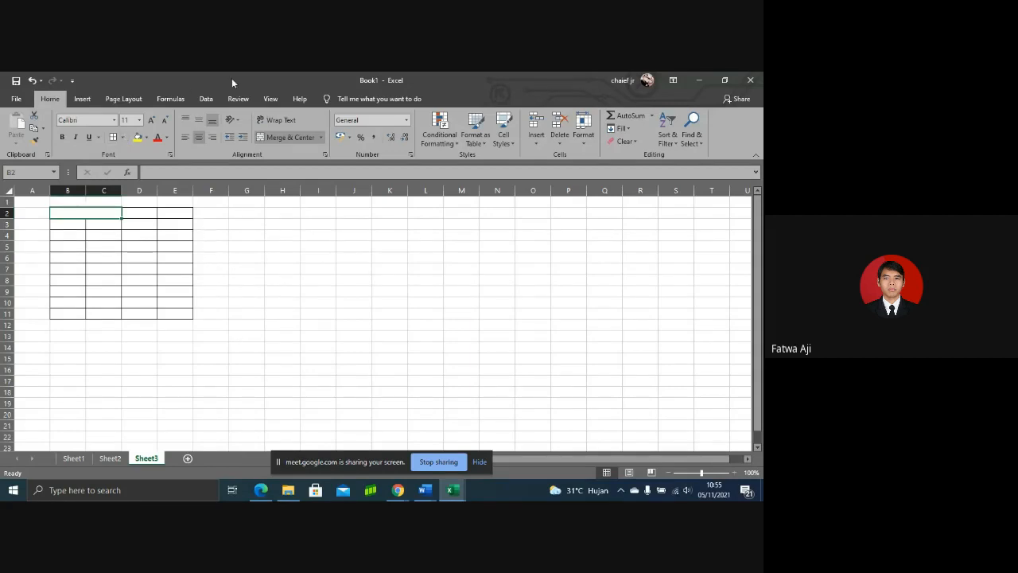
pyautogui.click(88, 99)
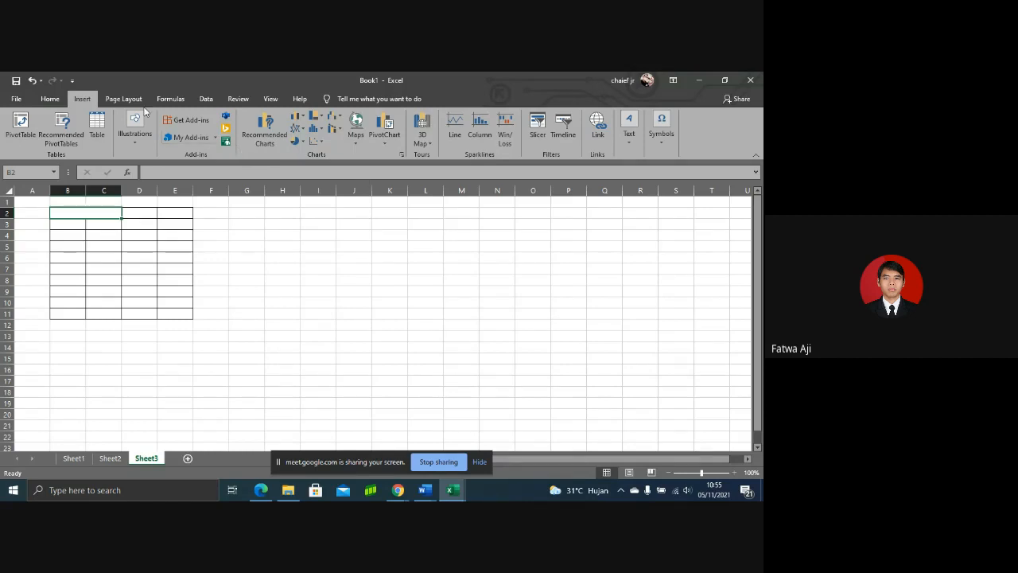
pyautogui.click(122, 101)
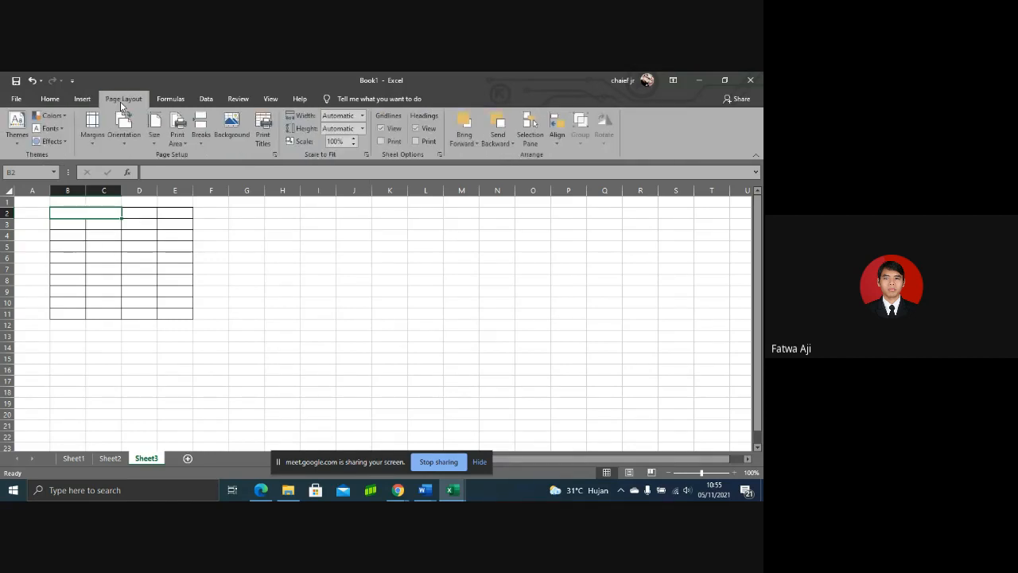
pyautogui.click(167, 98)
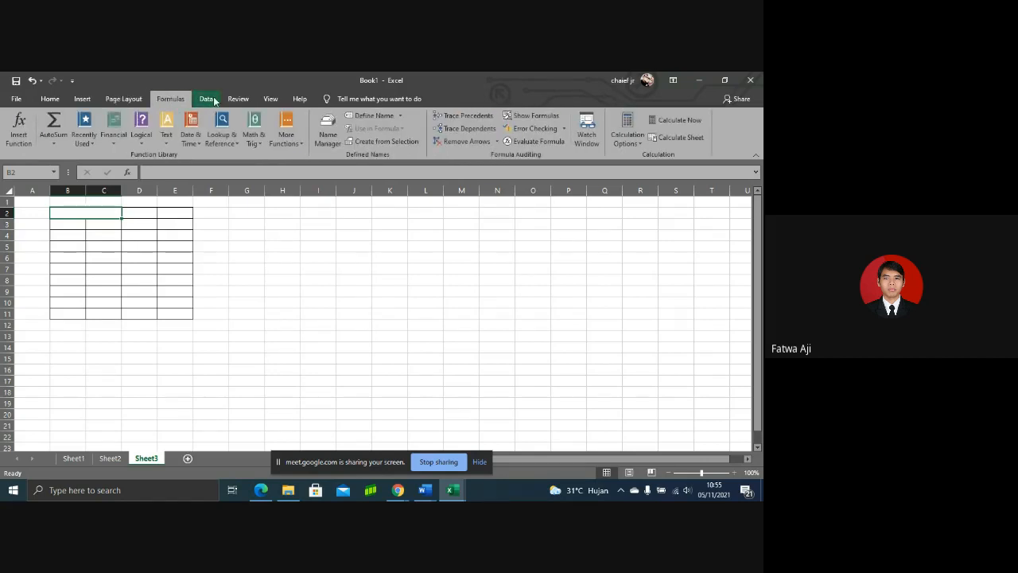
# - Examine the insert options and the AutoSum, Financial, Logical, Text, Date & Time and Lookup & Reference function lists
pyautogui.click(90, 101)
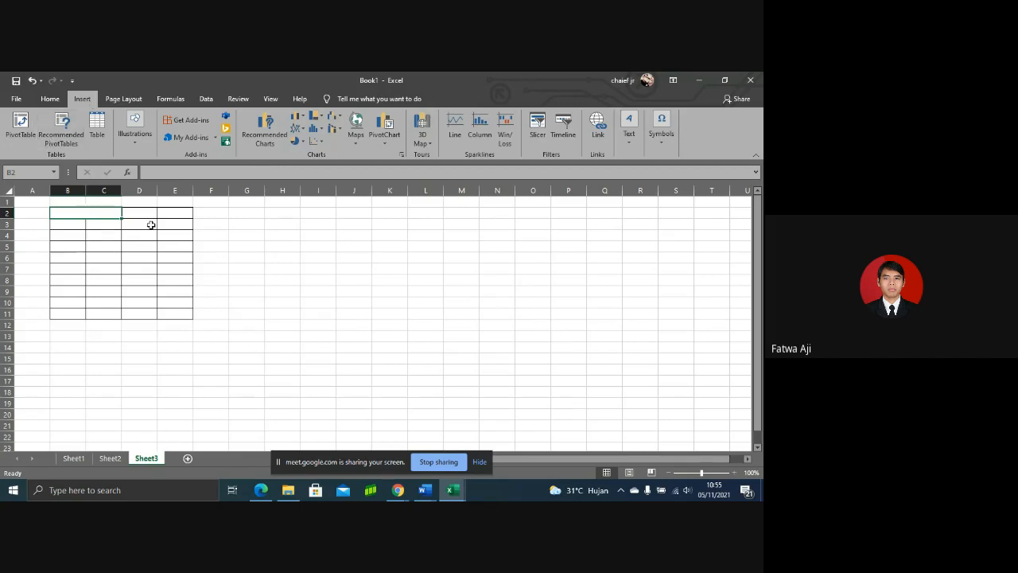
pyautogui.click(171, 98)
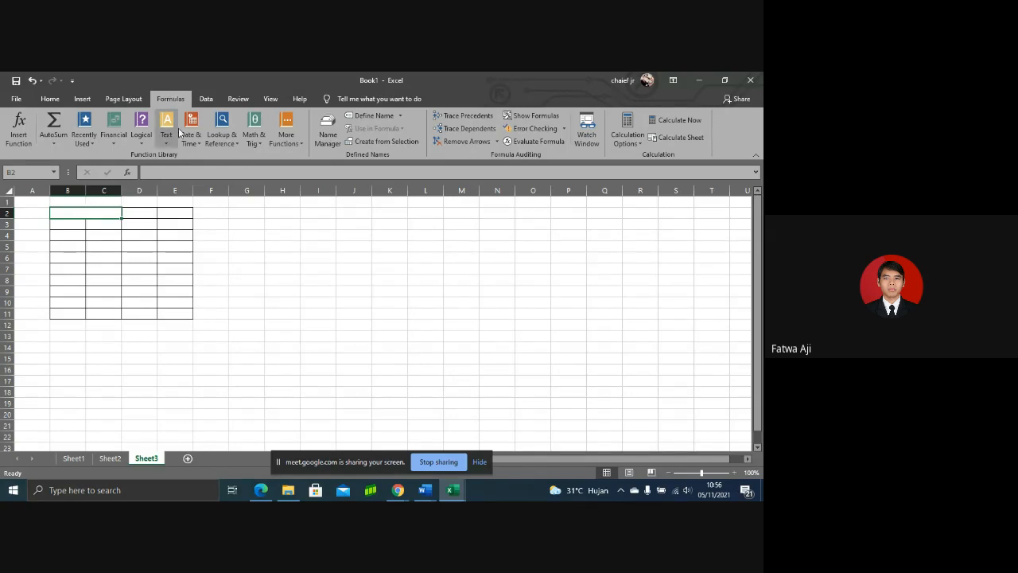
pyautogui.click(53, 144)
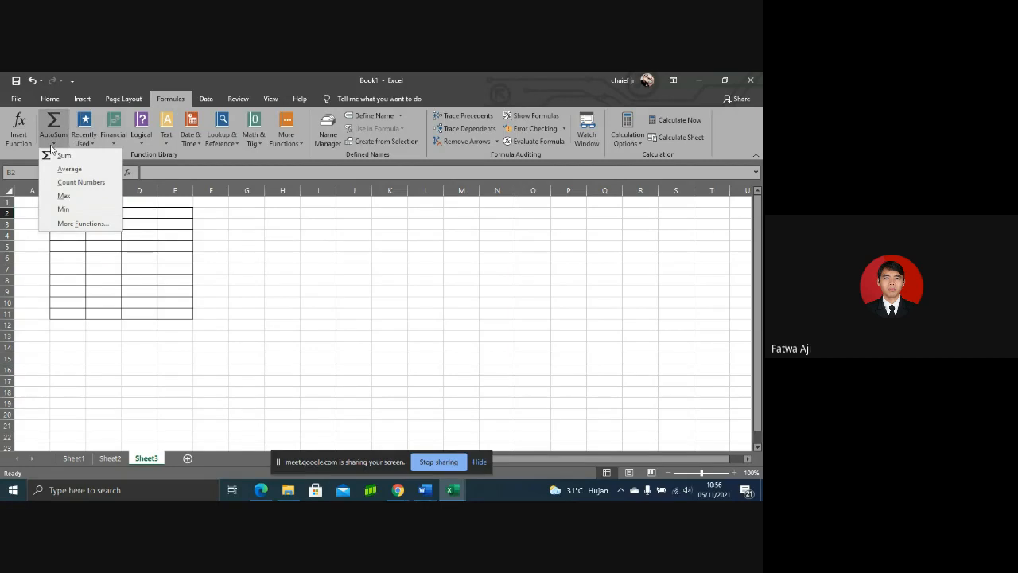
pyautogui.click(122, 146)
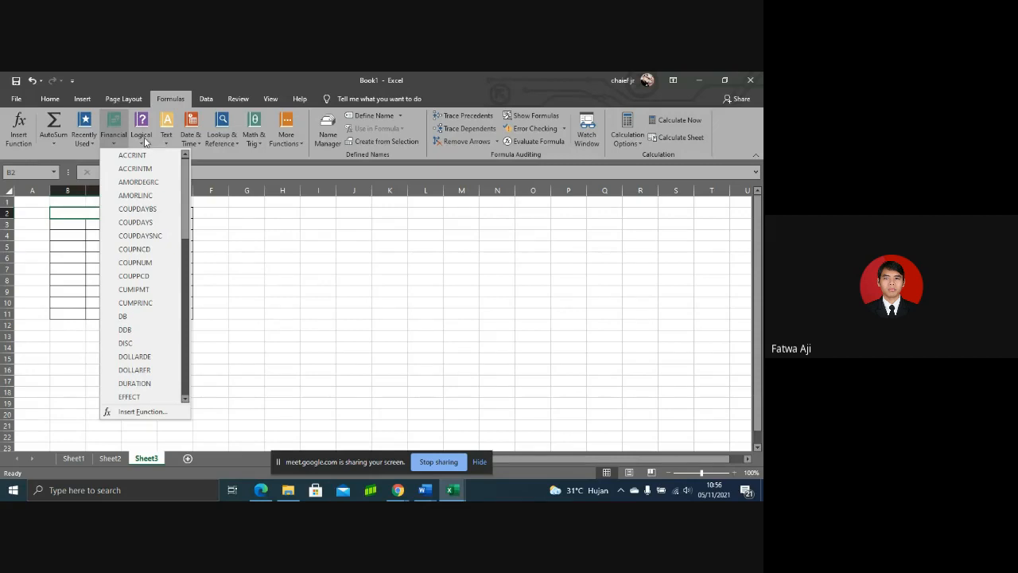
pyautogui.click(144, 137)
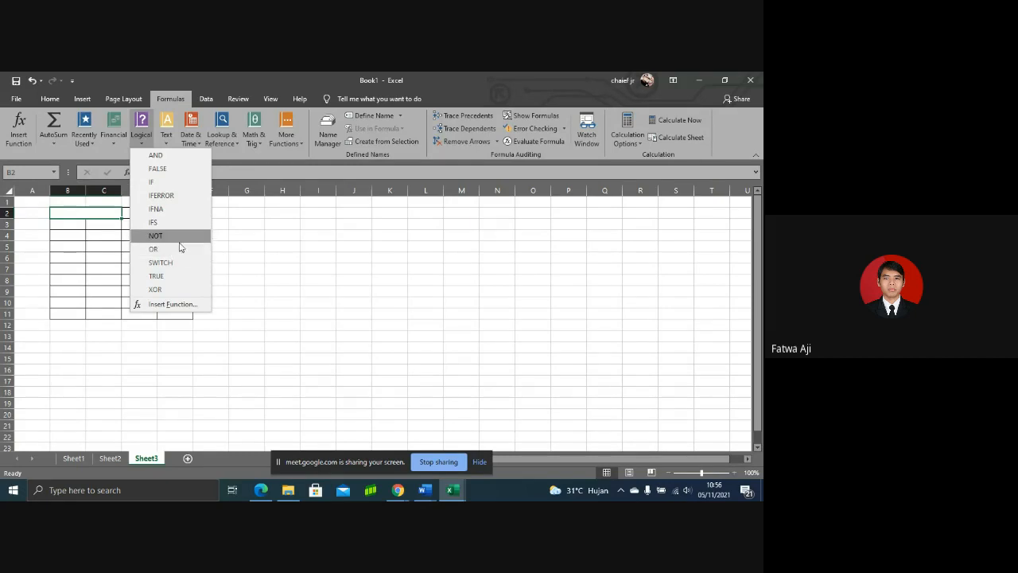
pyautogui.click(171, 141)
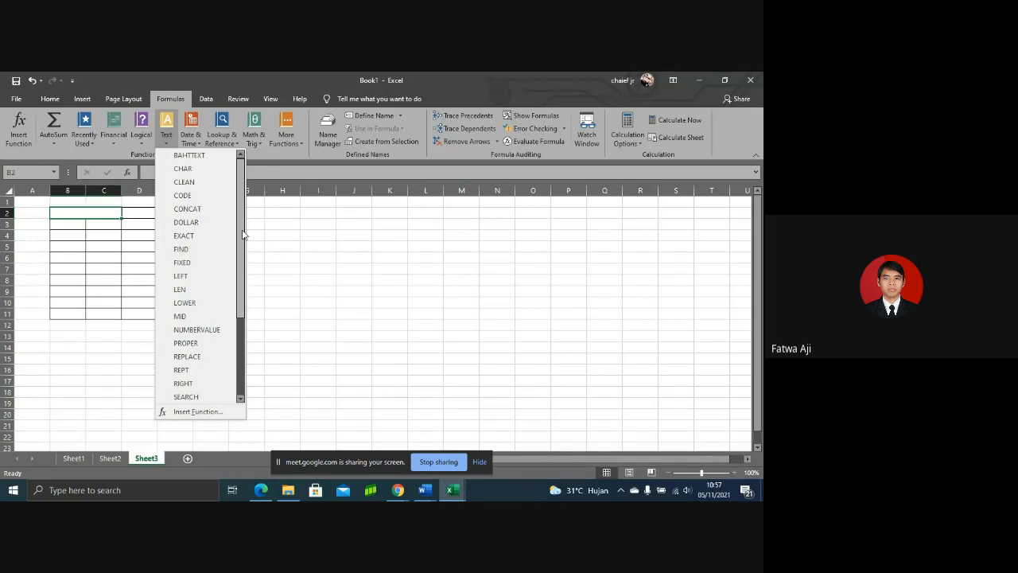
pyautogui.click(300, 242)
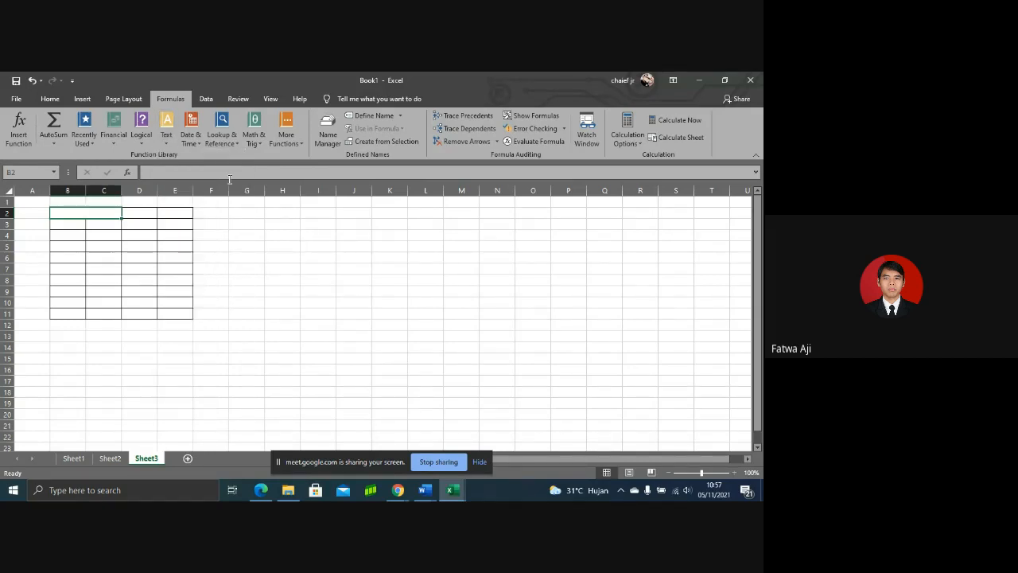
pyautogui.click(198, 147)
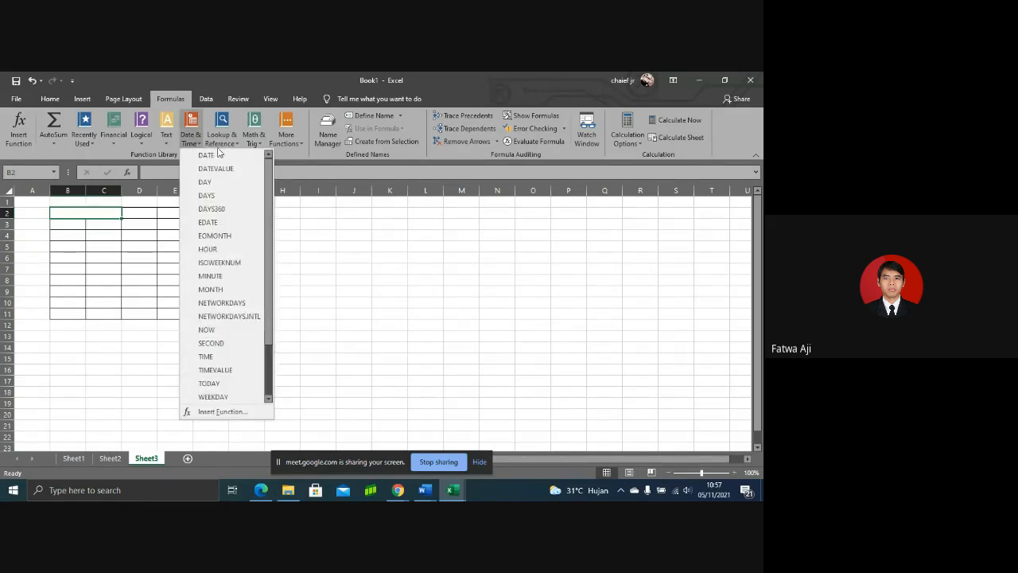
pyautogui.click(223, 146)
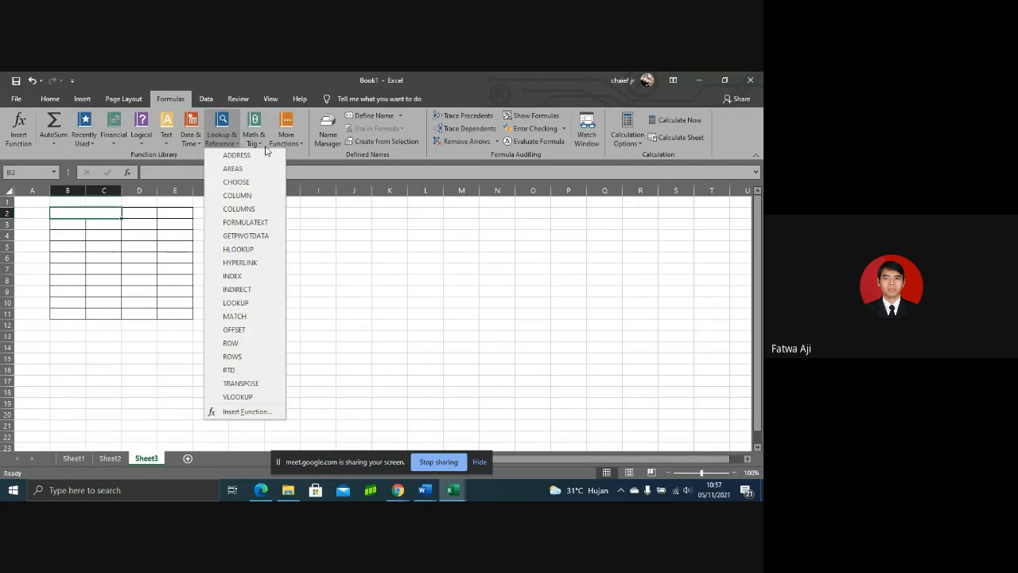
pyautogui.click(358, 257)
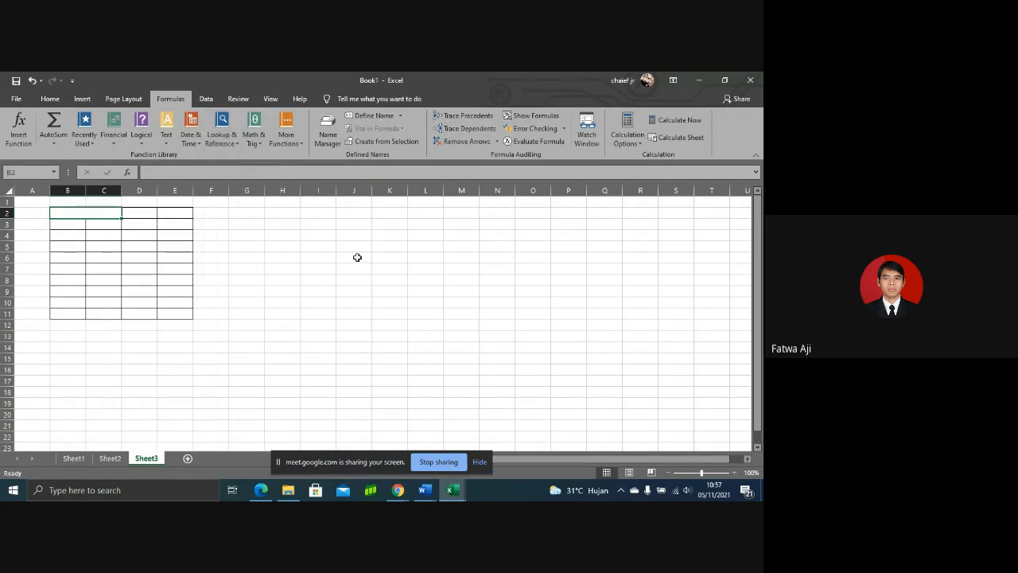
# - Display Sheet1 of Book1, and admit the waiting participant in Google Meet before returning to the workbook
pyautogui.click(80, 459)
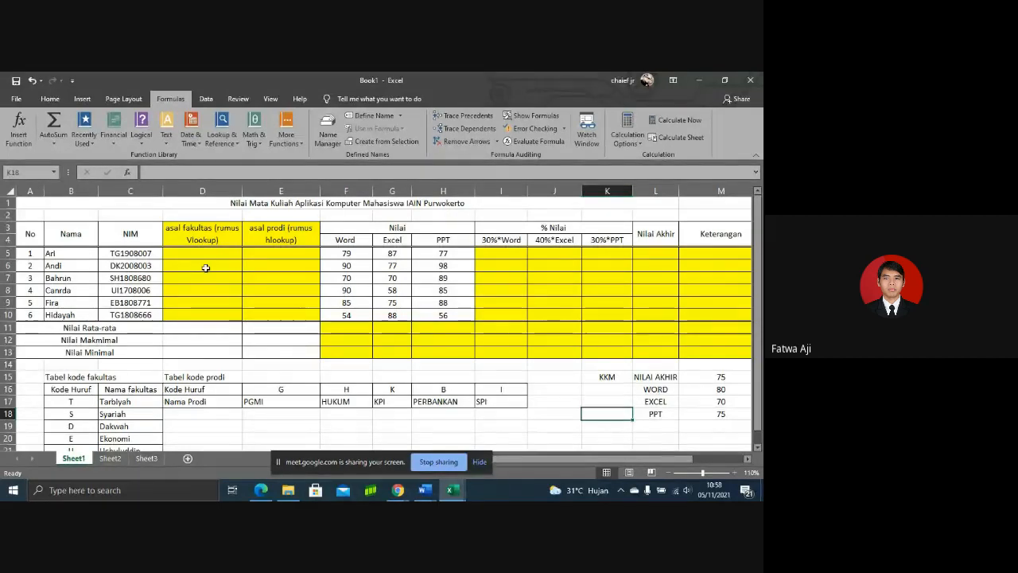
pyautogui.moveTo(399, 487)
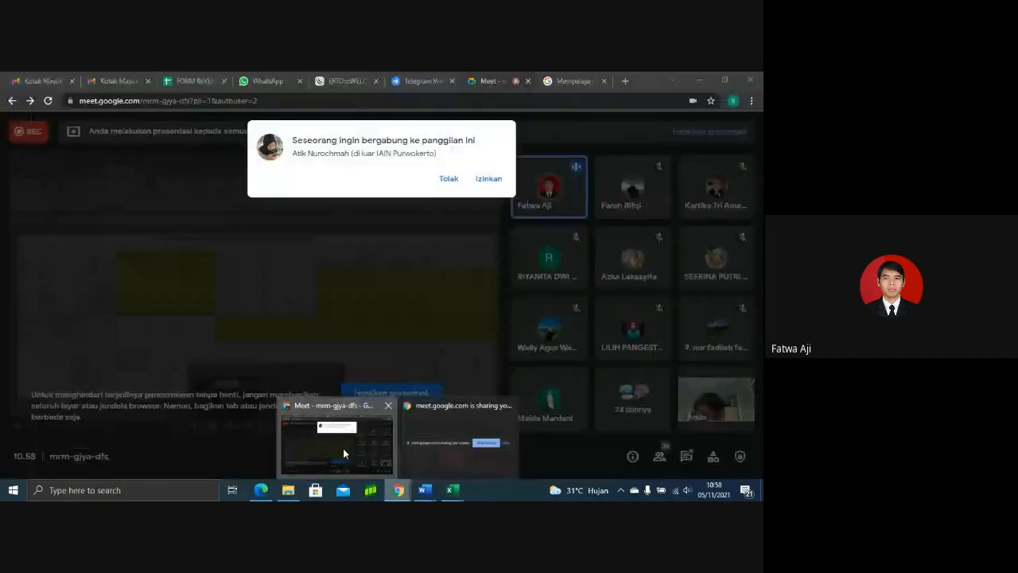
pyautogui.click(345, 453)
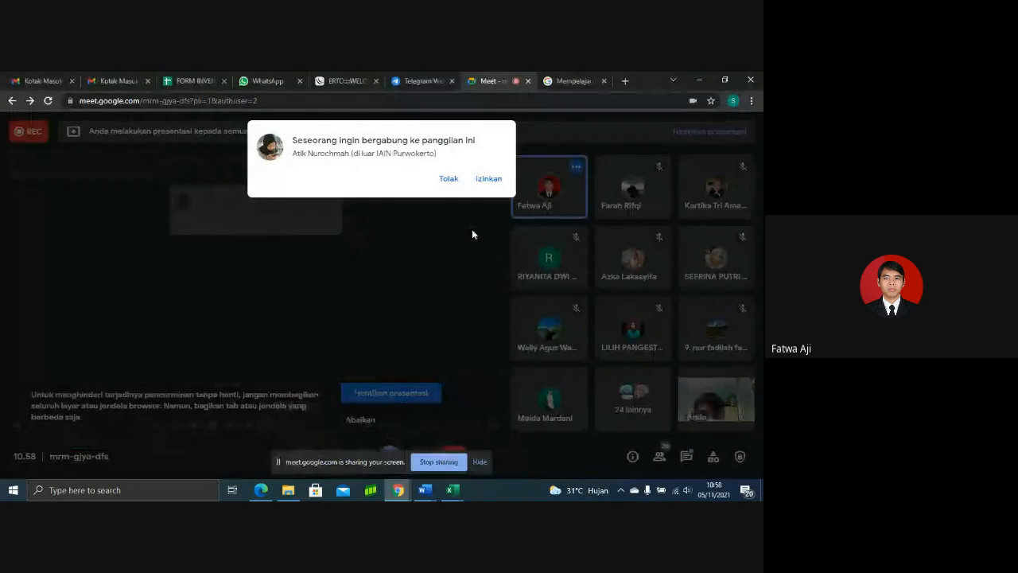
pyautogui.click(486, 180)
pyautogui.moveTo(451, 493)
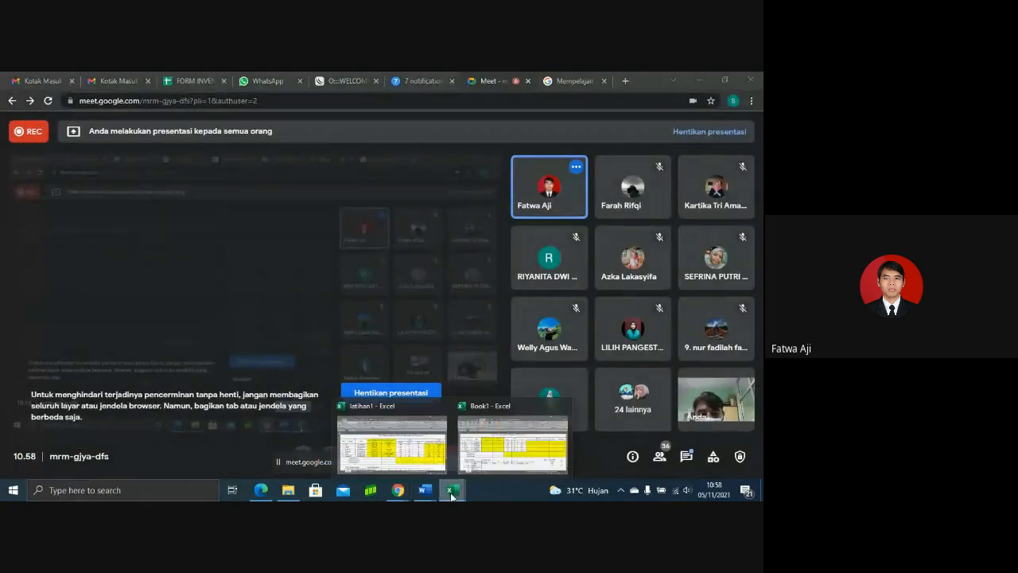
pyautogui.click(513, 445)
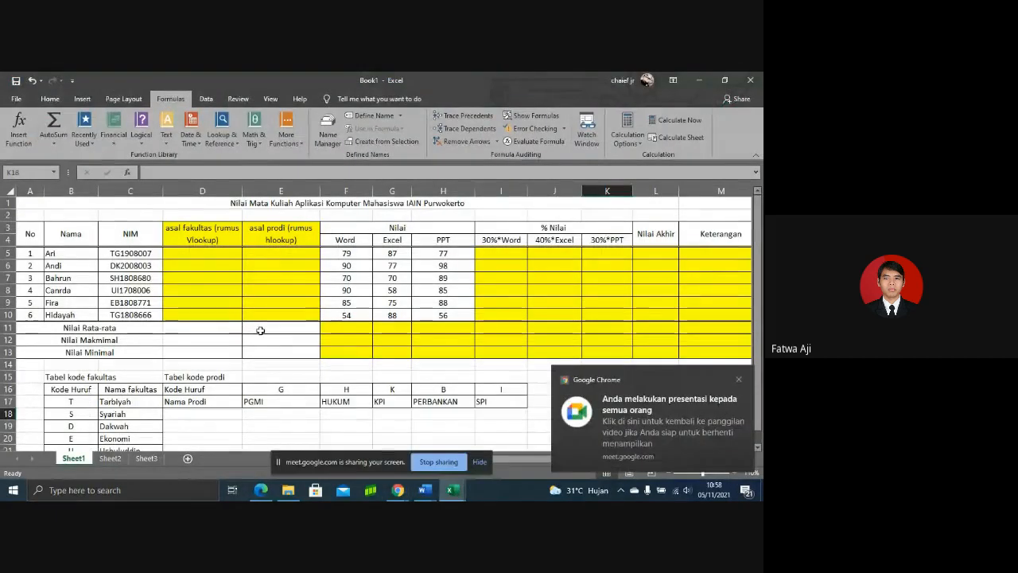
# - Replace "IAIN Purwokerto" with "UIN SAIZU" in the grades table title in A1
pyautogui.click(180, 302)
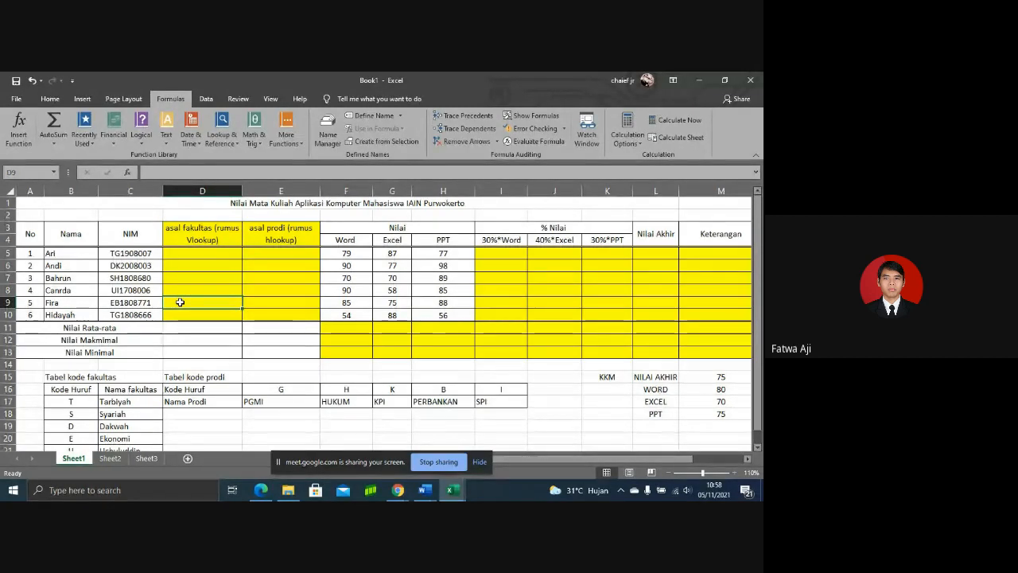
pyautogui.click(417, 201)
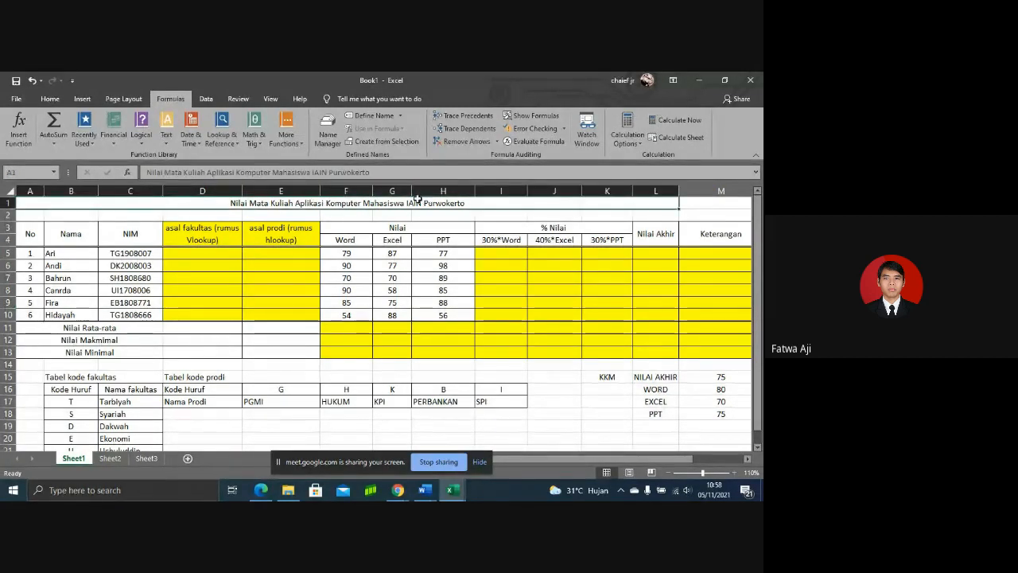
pyautogui.moveTo(370, 172); pyautogui.dragTo(312, 168)
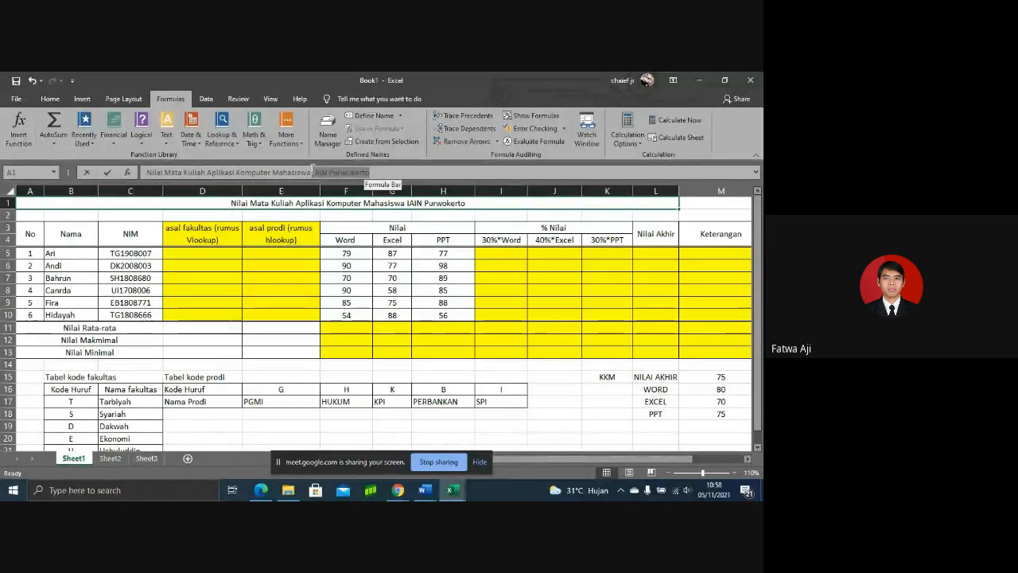
pyautogui.write('UIN')
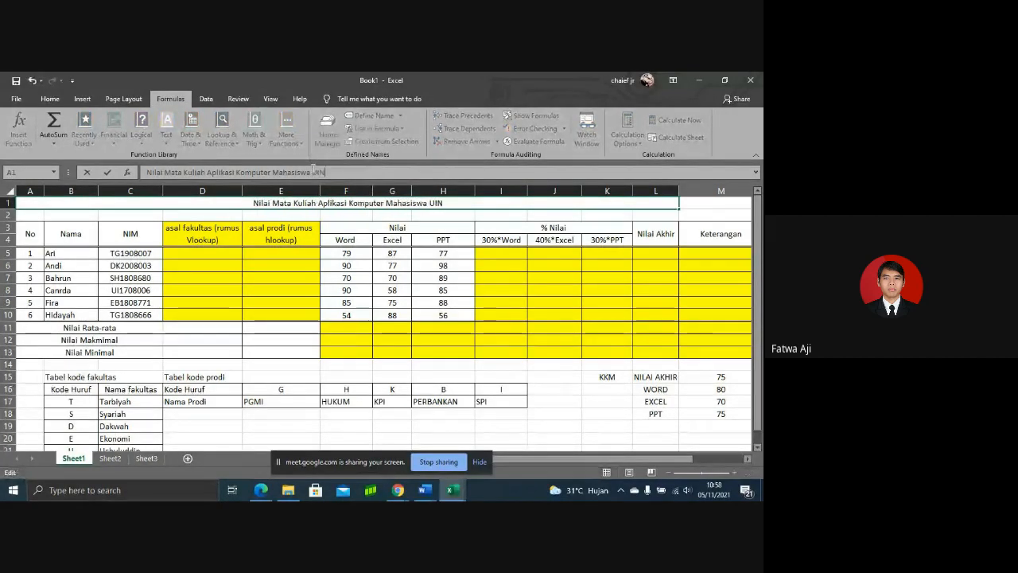
pyautogui.write(' SAIZU')
pyautogui.press('Return')
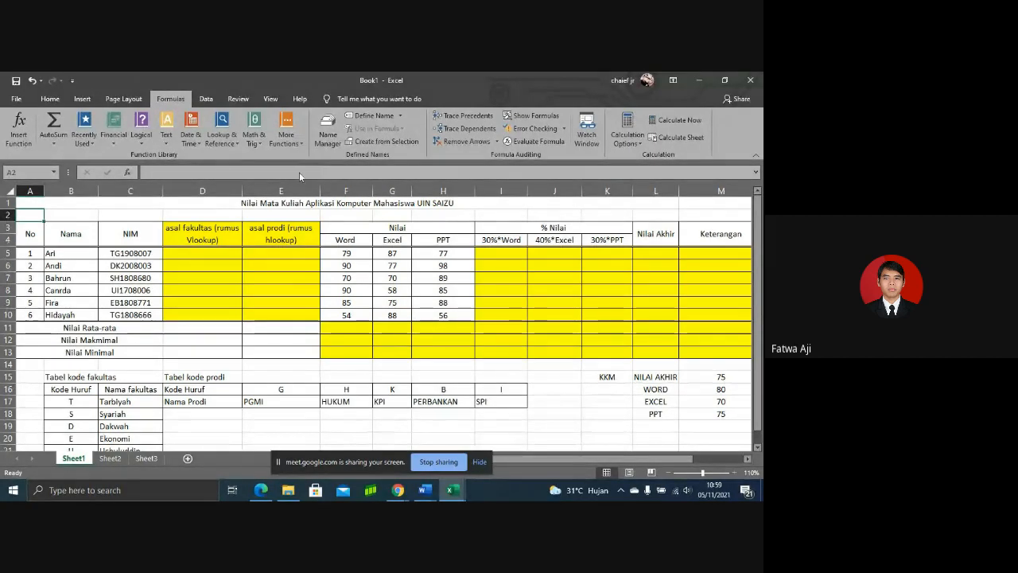
# - Examine how the code letters in the NIM column relate to the faculty and study program code tables beneath the grades table
pyautogui.click(350, 252)
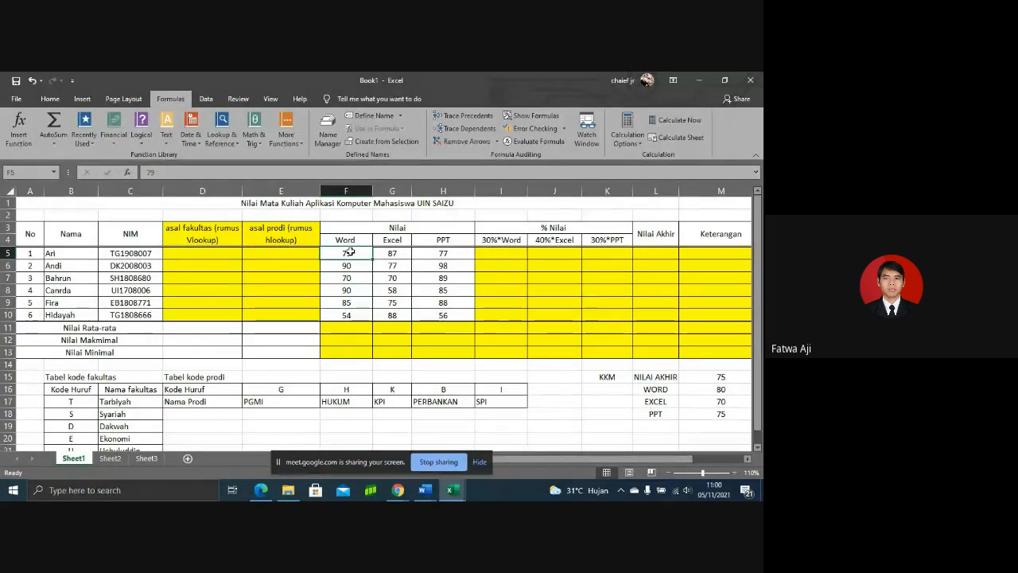
pyautogui.click(147, 253)
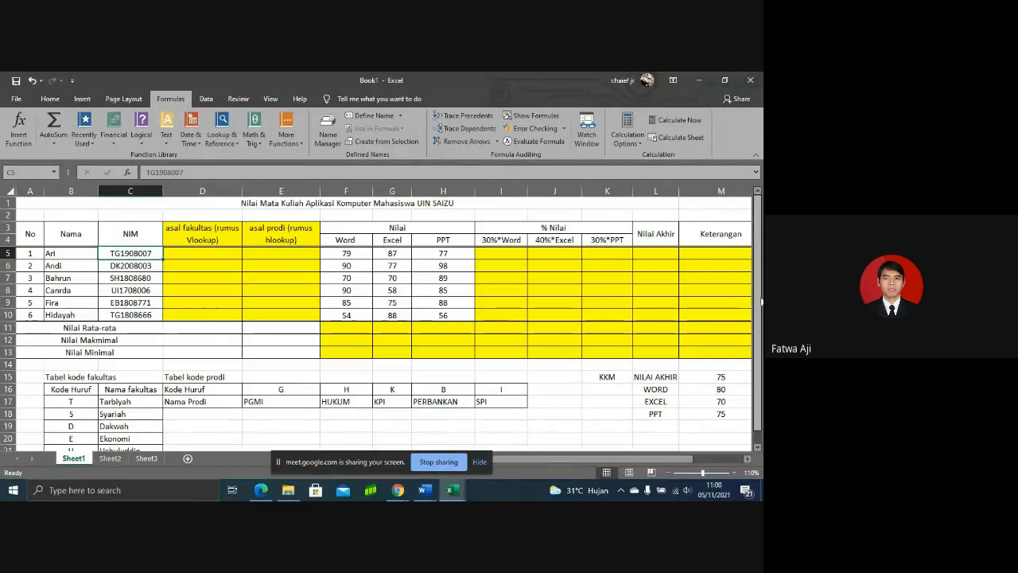
pyautogui.scroll(-1, 760, 333)
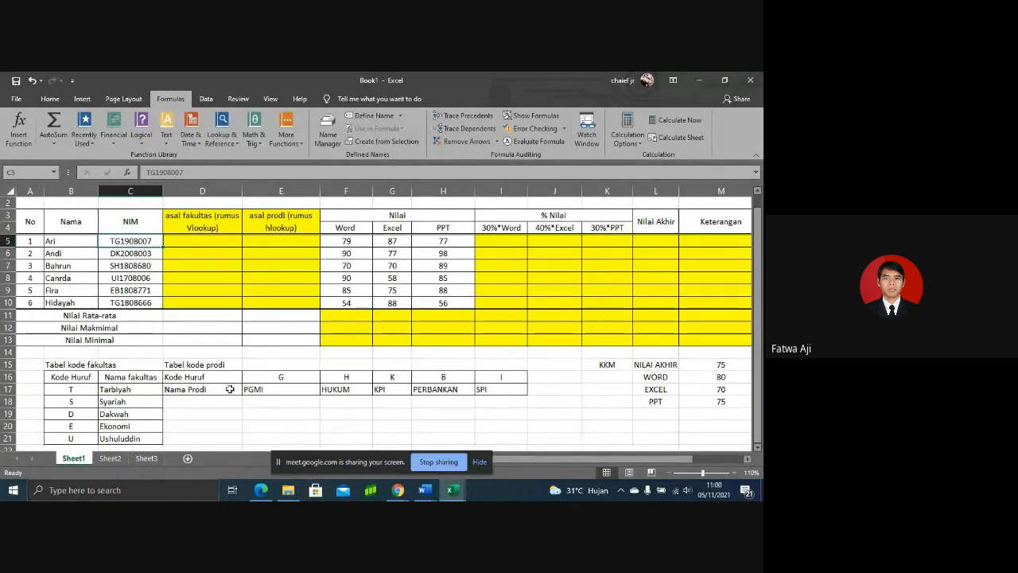
pyautogui.click(86, 389)
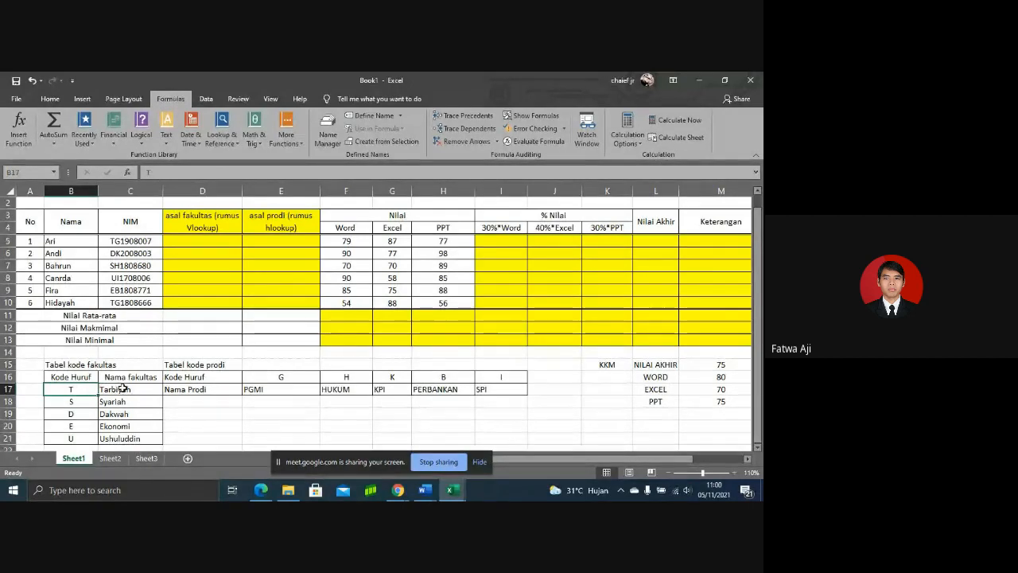
pyautogui.click(123, 388)
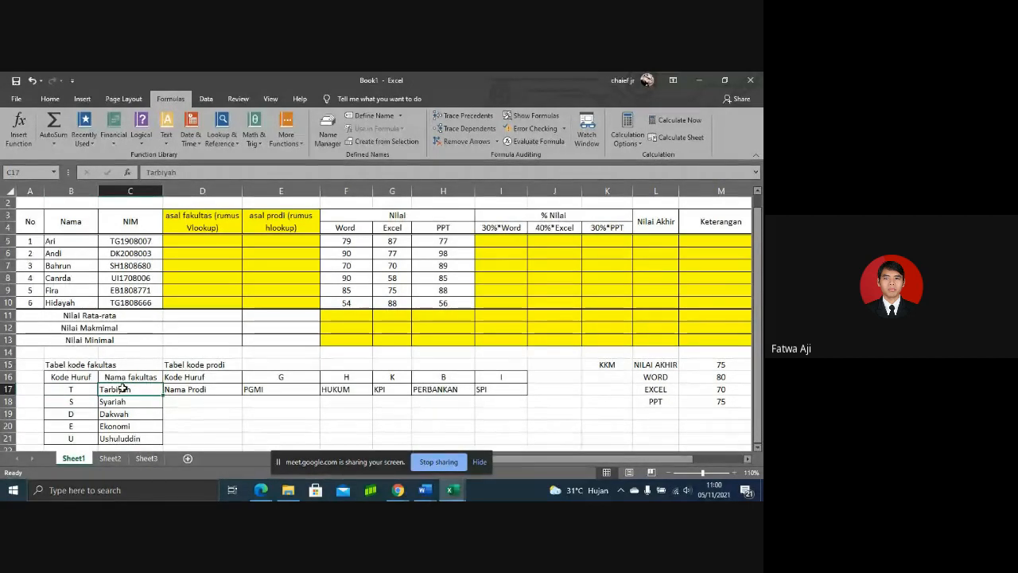
pyautogui.click(117, 245)
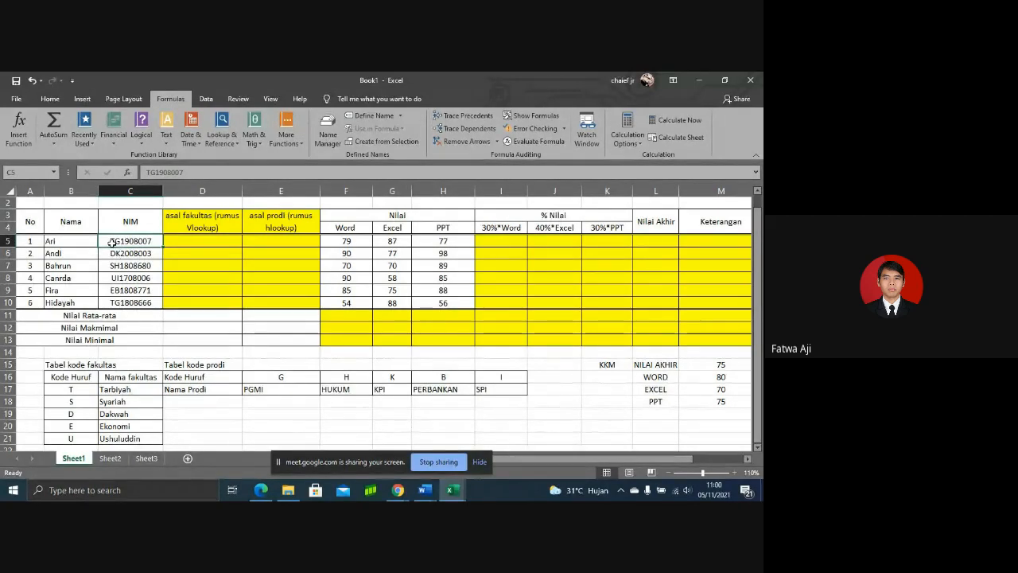
pyautogui.click(181, 240)
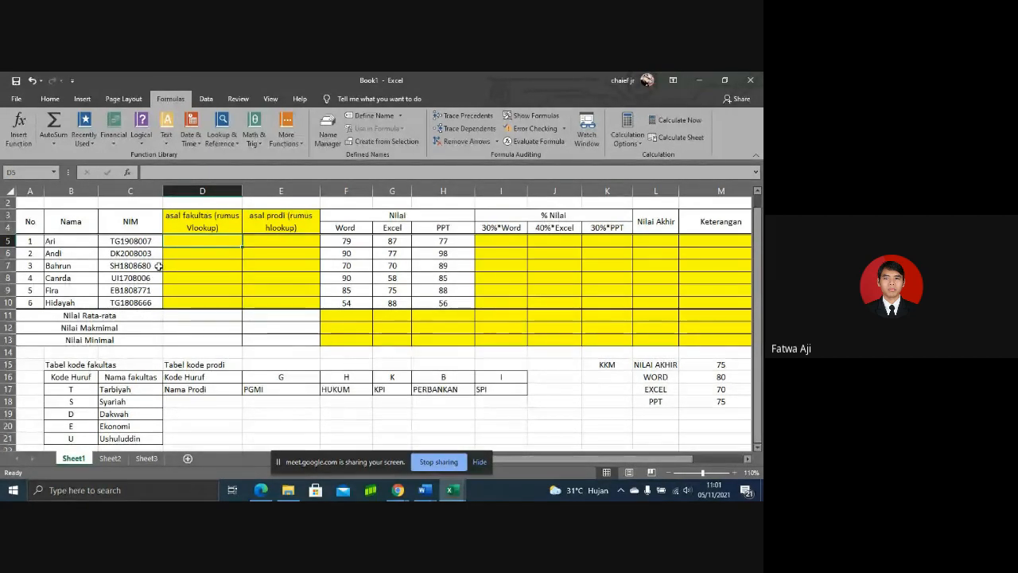
pyautogui.click(138, 240)
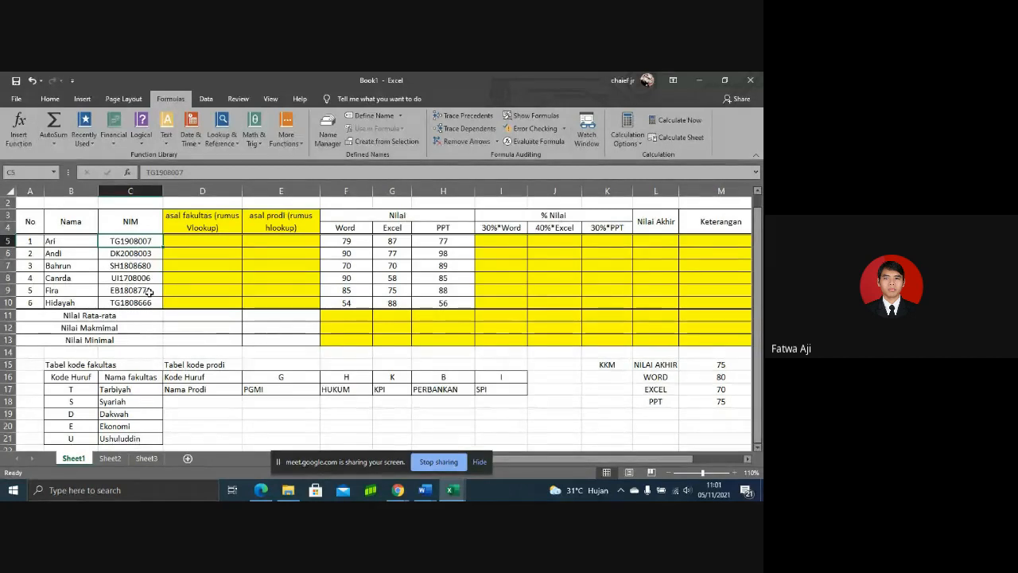
pyautogui.click(417, 423)
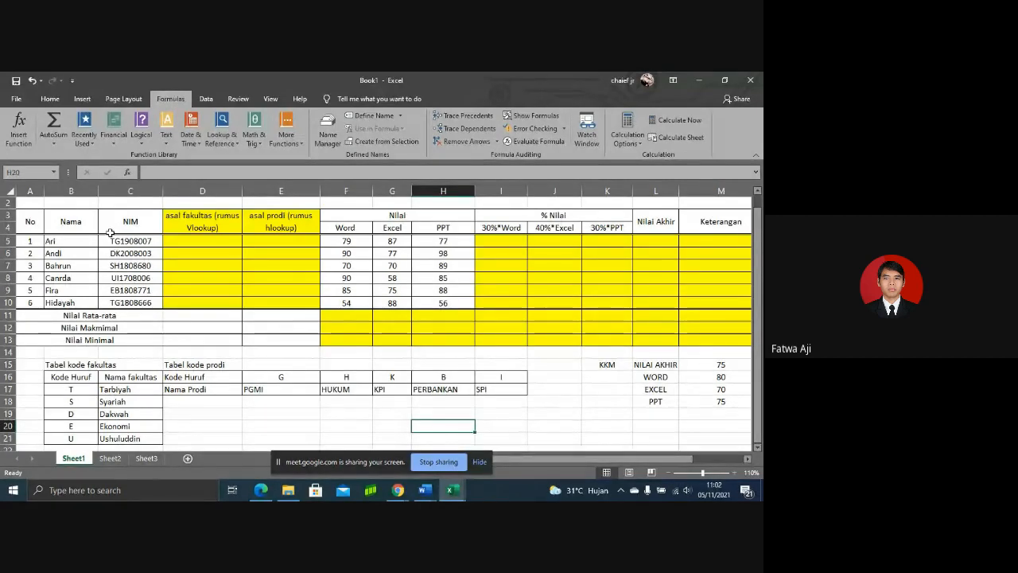
# - Insert two blank columns between the NIM column and the asal fakultas column
pyautogui.click(193, 236)
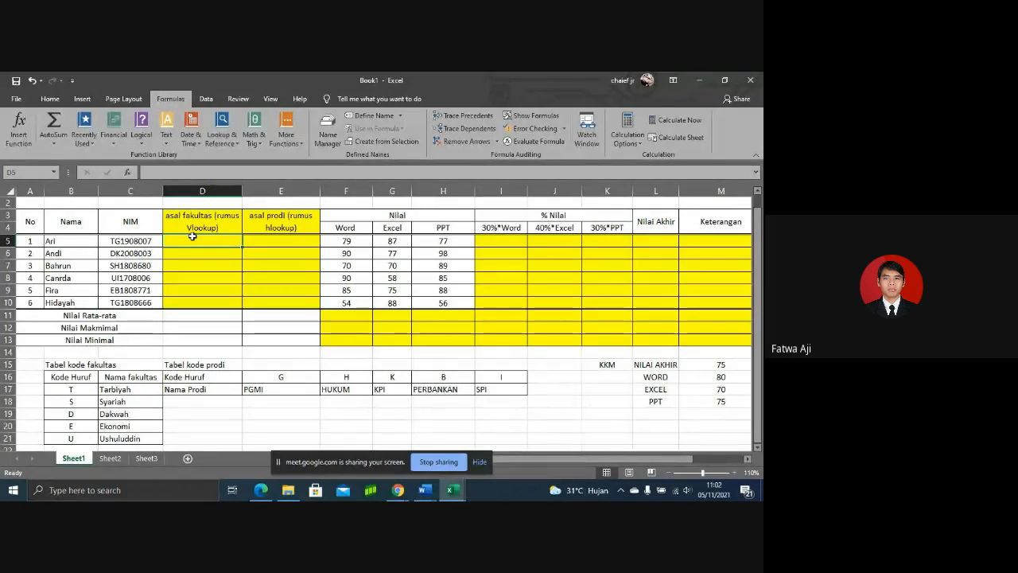
pyautogui.click(200, 189)
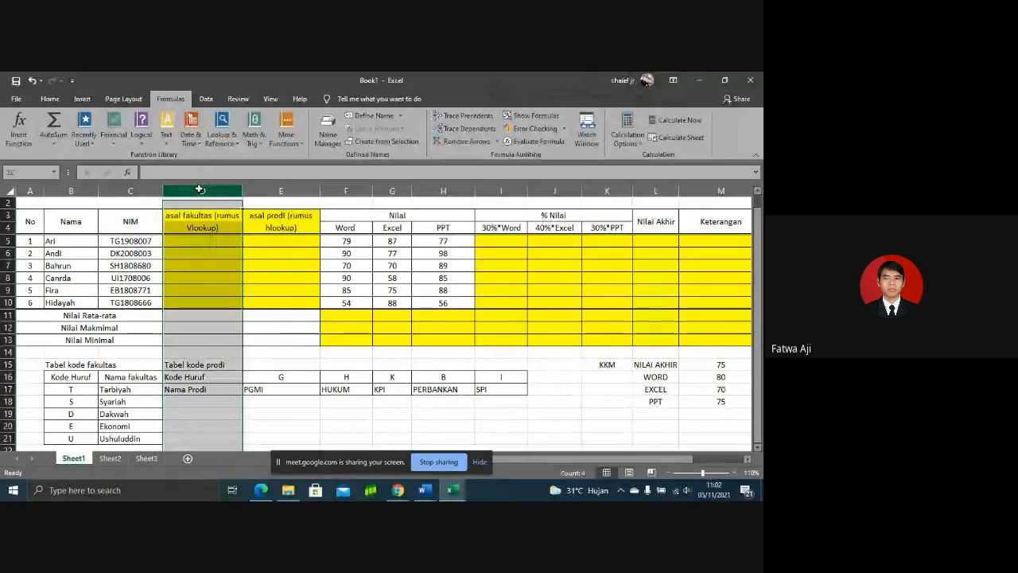
pyautogui.click(49, 99)
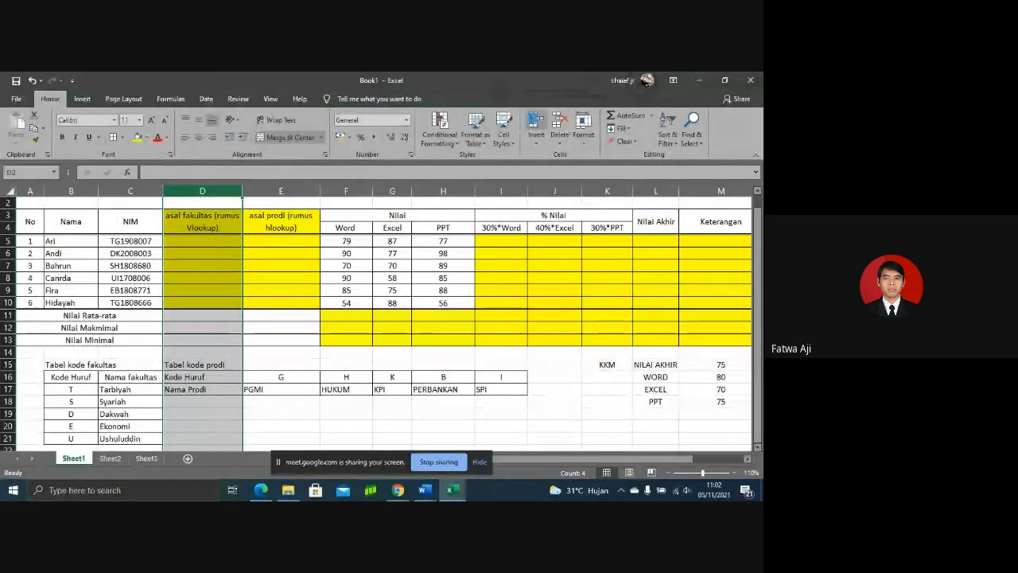
pyautogui.click(536, 122)
pyautogui.click(536, 122)
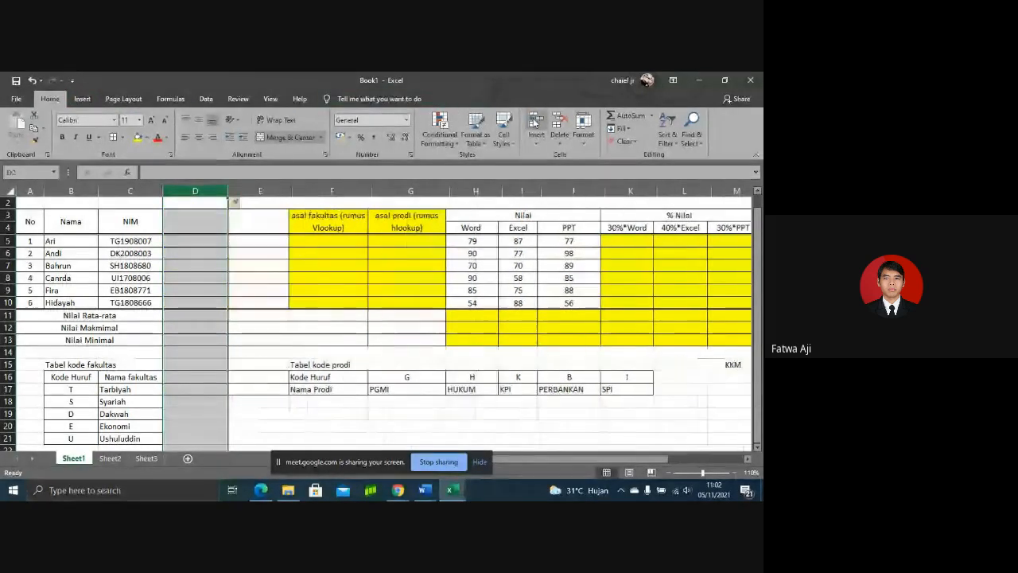
# - Merge and center the header cells D3:D4 and E3:E4 of the two blank columns
pyautogui.click(209, 221)
pyautogui.click(289, 137)
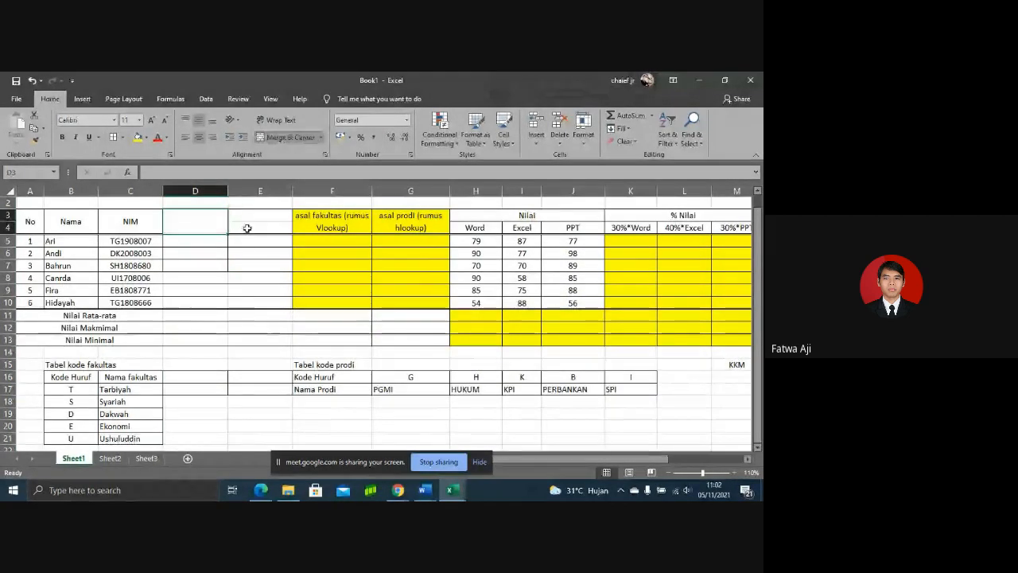
pyautogui.moveTo(250, 215); pyautogui.dragTo(249, 226)
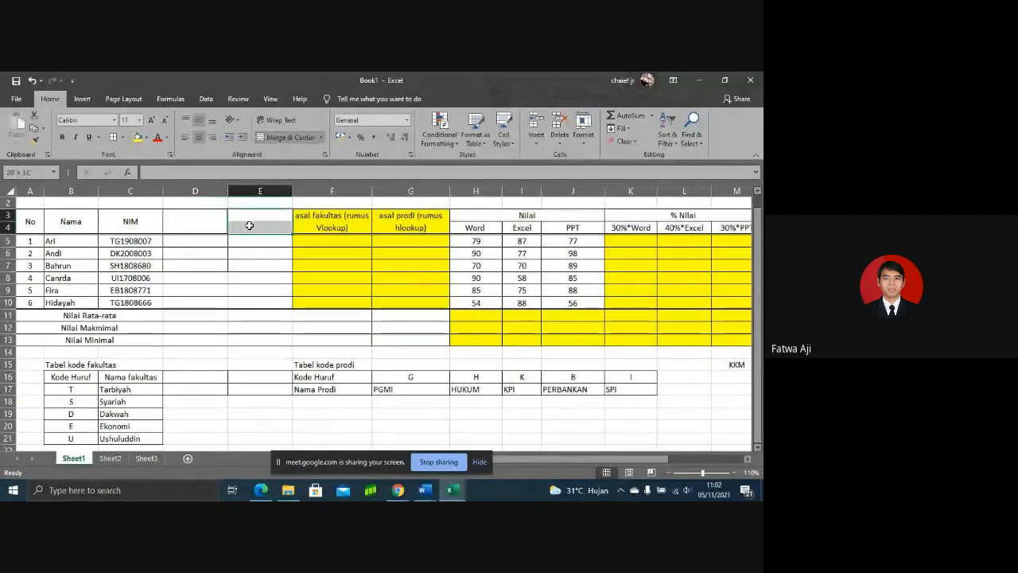
pyautogui.click(289, 137)
# - Head the two blank columns "Kode Fakultas" and "Kode Prodi", and add all borders to D5:E10
pyautogui.click(203, 217)
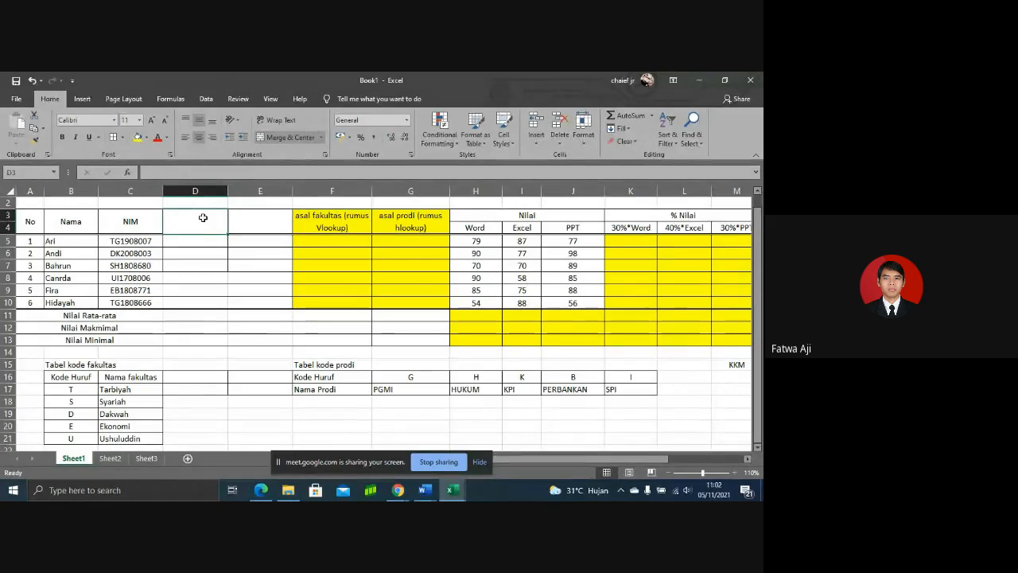
pyautogui.write('Kode F')
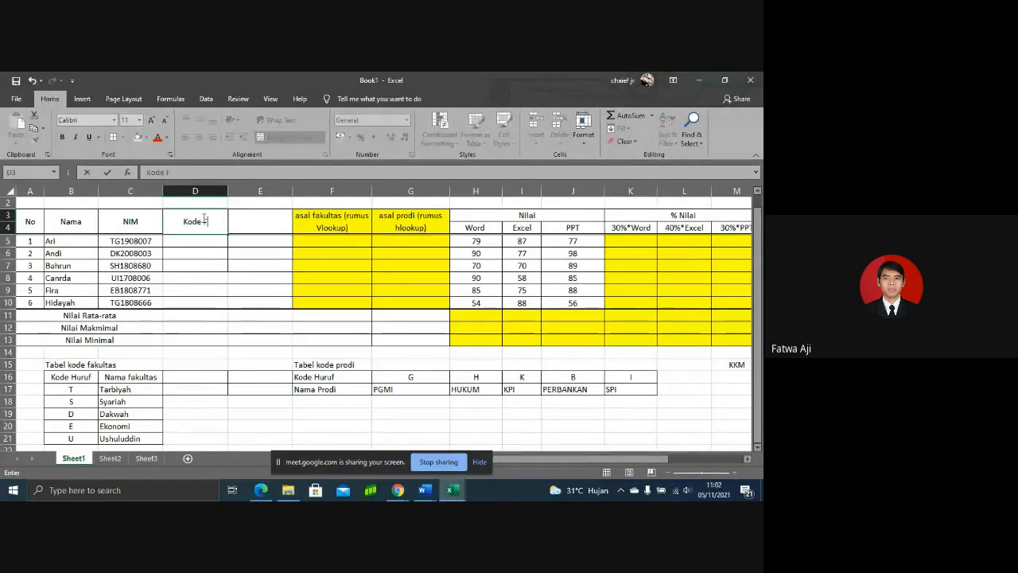
pyautogui.write('akultas')
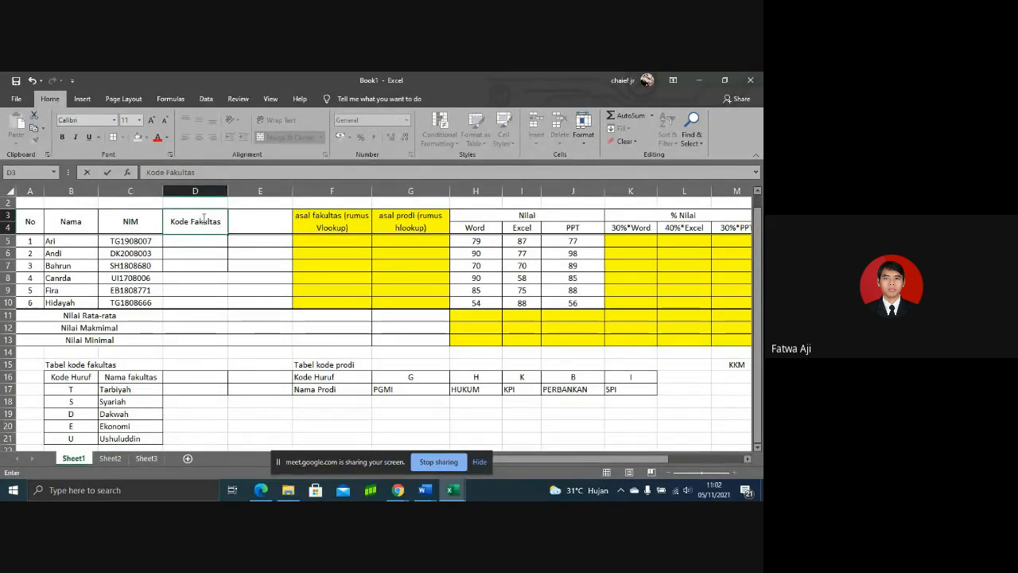
pyautogui.press('Tab')
pyautogui.write('Kode')
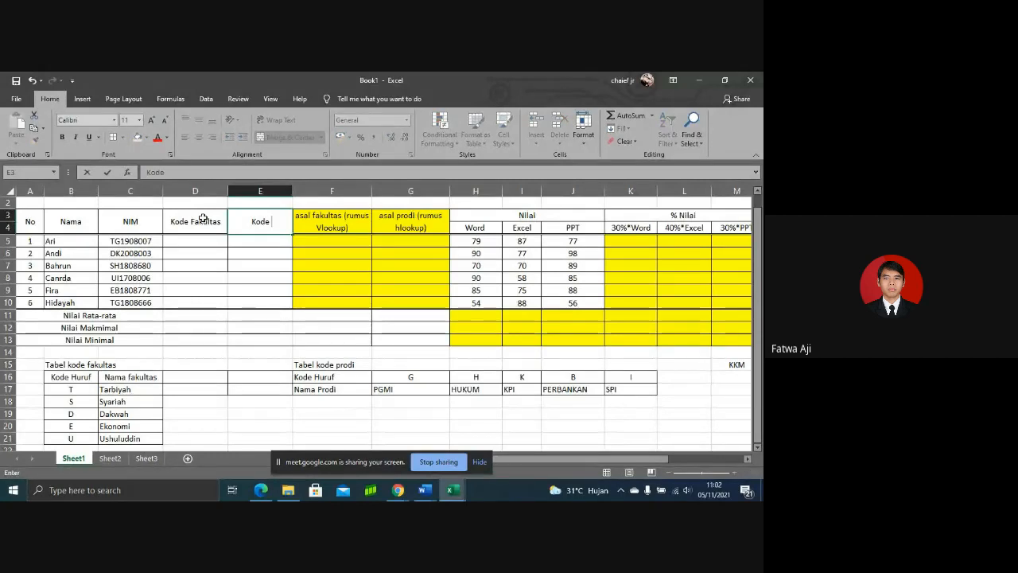
pyautogui.write(' Prodi')
pyautogui.press('Return')
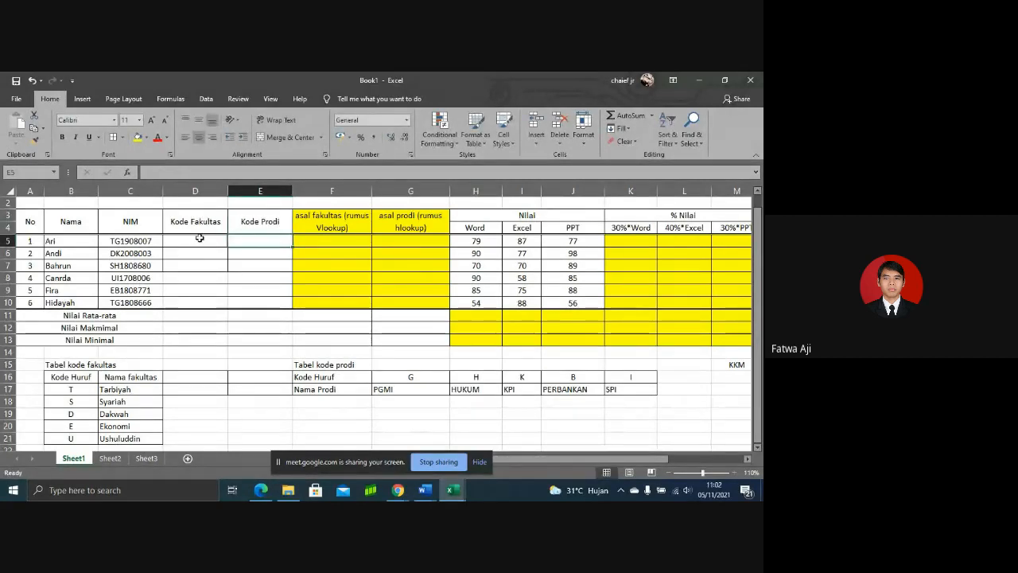
pyautogui.moveTo(200, 238); pyautogui.dragTo(241, 299)
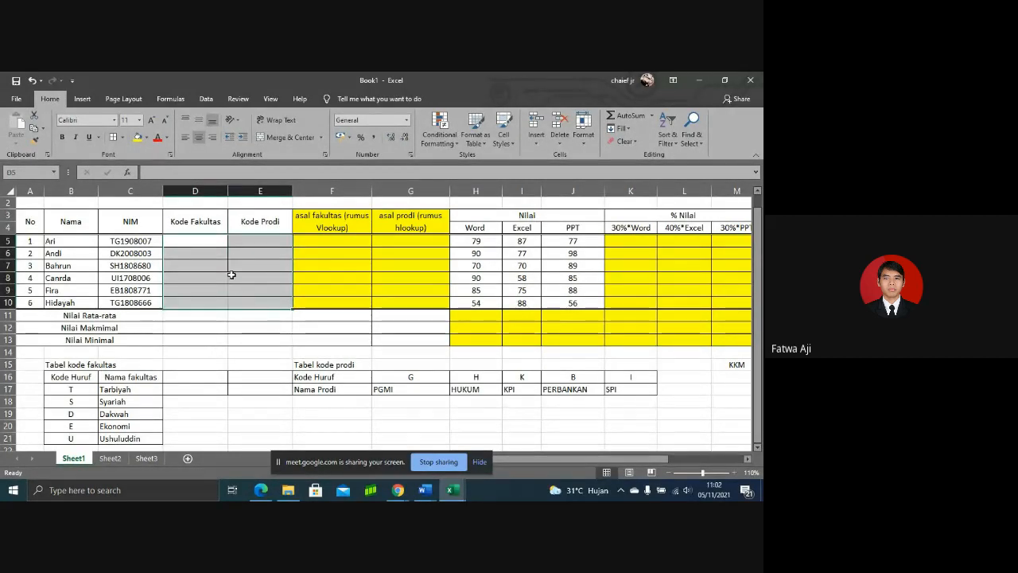
pyautogui.click(313, 248)
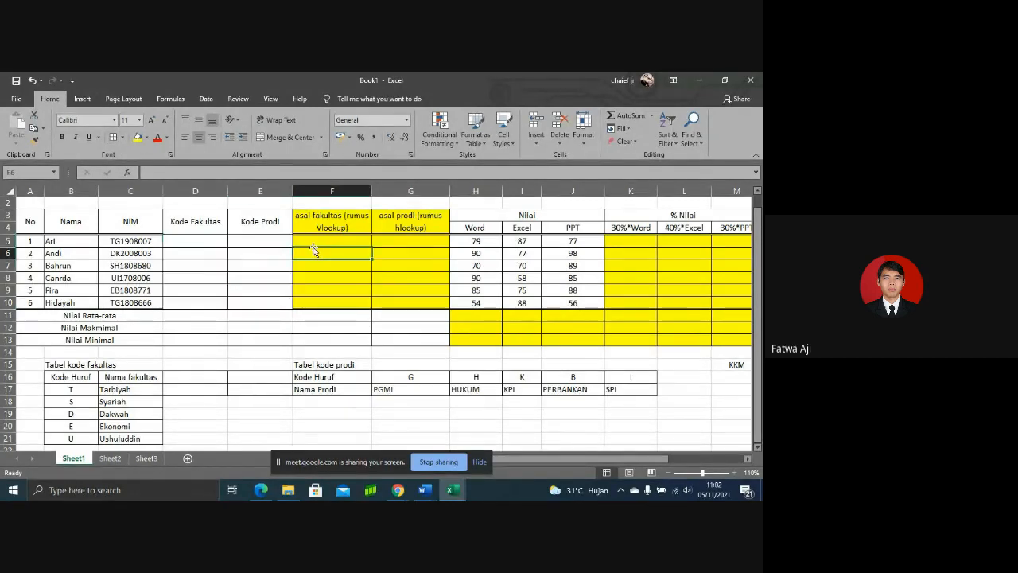
# - Insert another blank column before the yellow asal fakultas column, and merge and center its header cells F3:F4
pyautogui.click(332, 190)
pyautogui.click(534, 125)
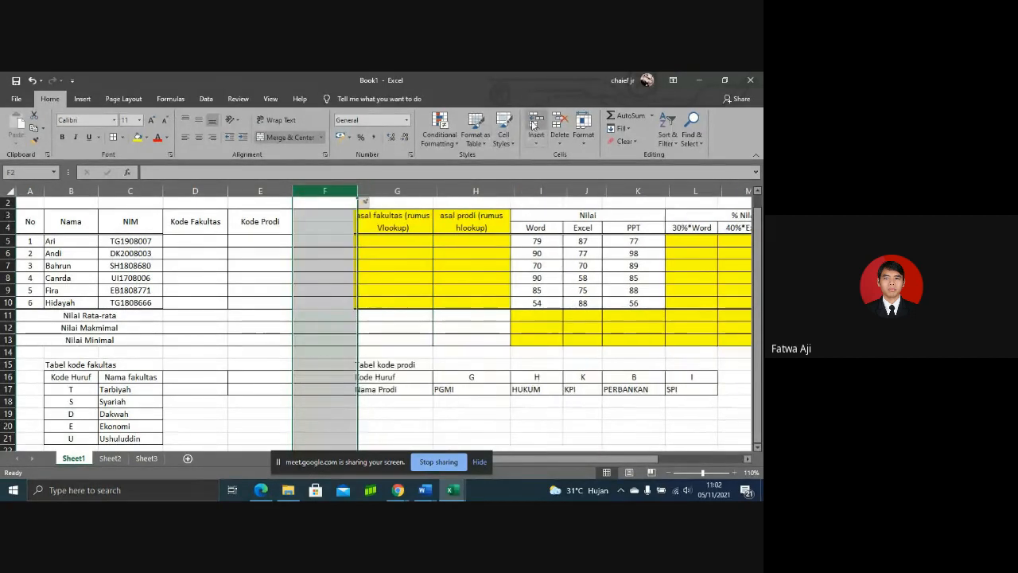
pyautogui.click(338, 220)
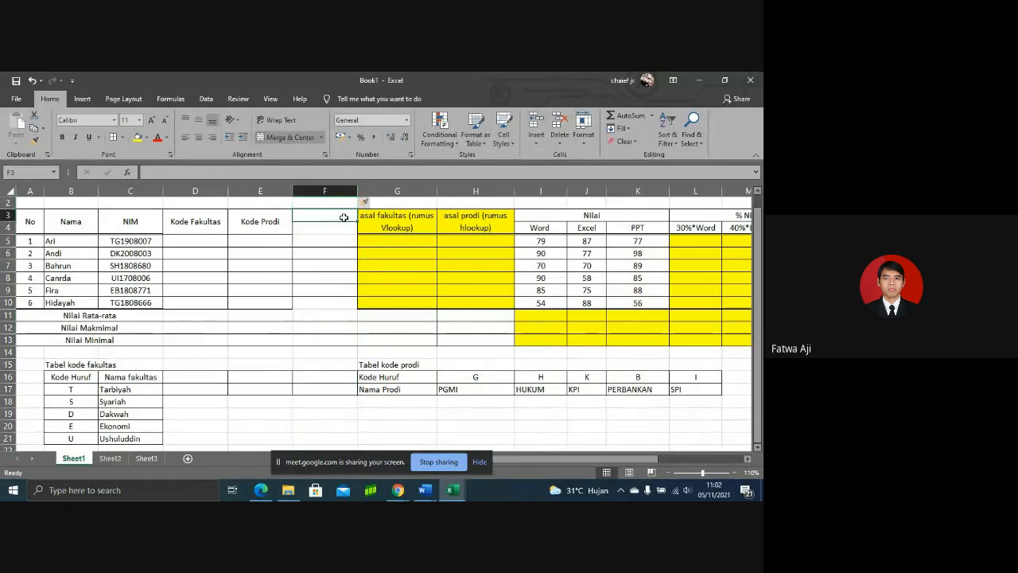
pyautogui.click(288, 141)
# - Enter the header "Asal Fakultas" in column F, and add all borders to D5:F10
pyautogui.write('A')
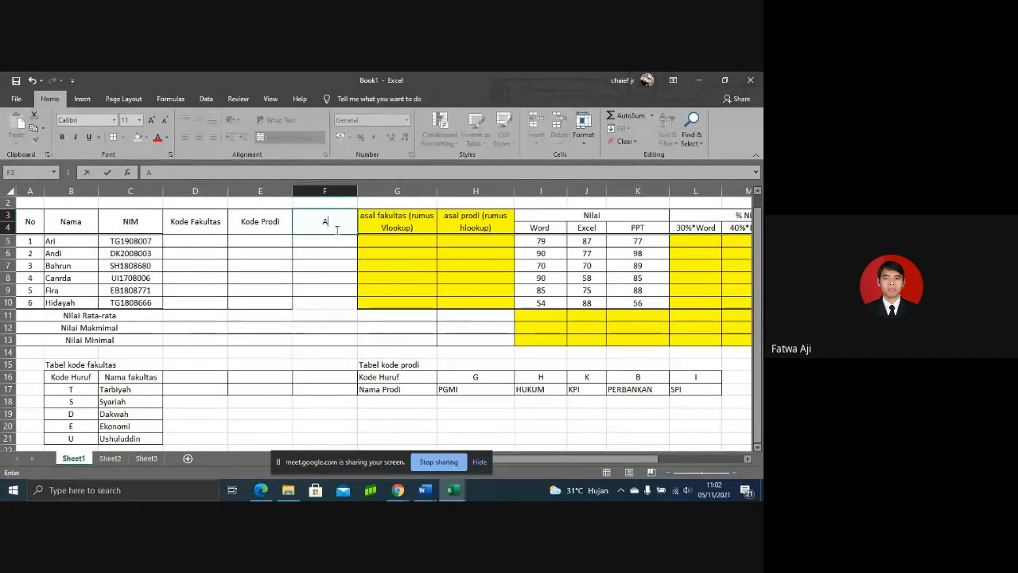
pyautogui.write('sal Fakul')
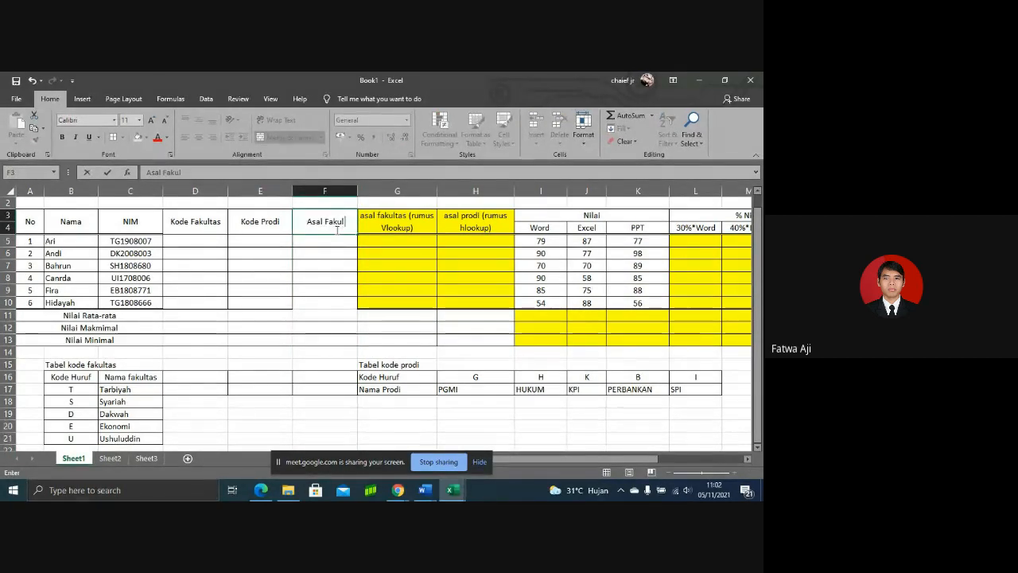
pyautogui.write('tas')
pyautogui.press('Return')
pyautogui.moveTo(217, 243); pyautogui.dragTo(297, 300)
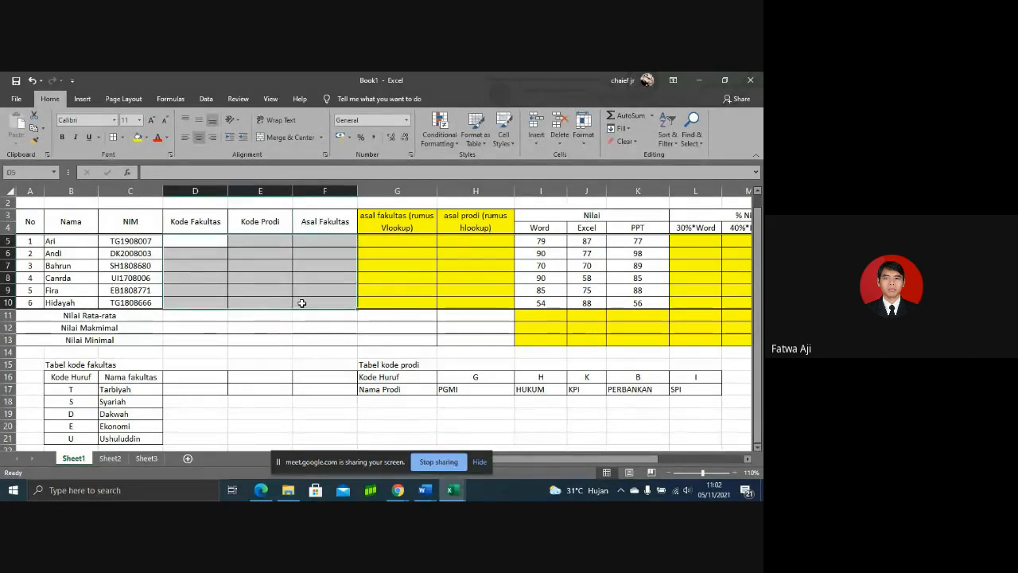
pyautogui.click(235, 292)
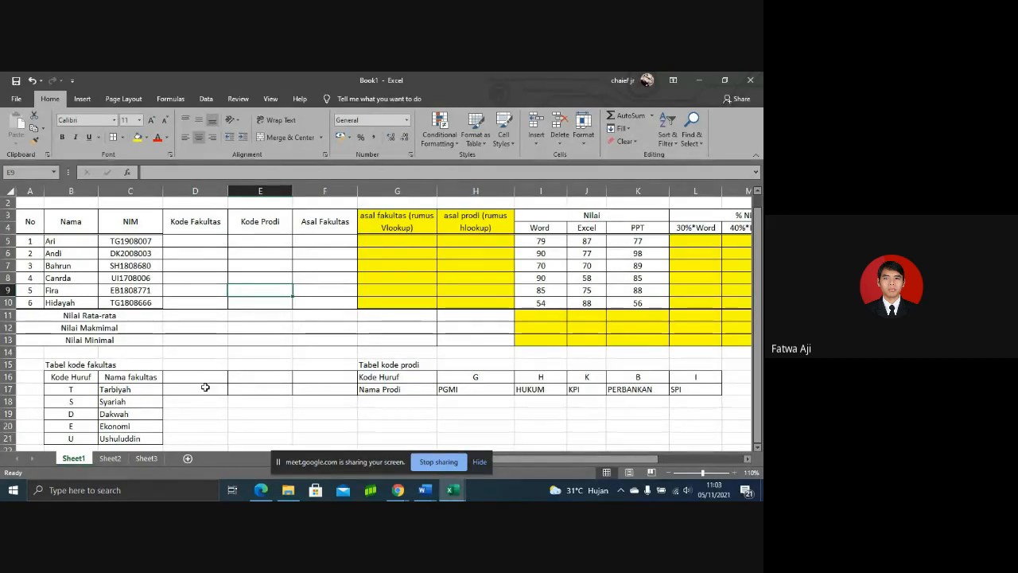
# - Remove the borders from D16:F17 between the two code tables
pyautogui.moveTo(205, 375); pyautogui.dragTo(302, 382)
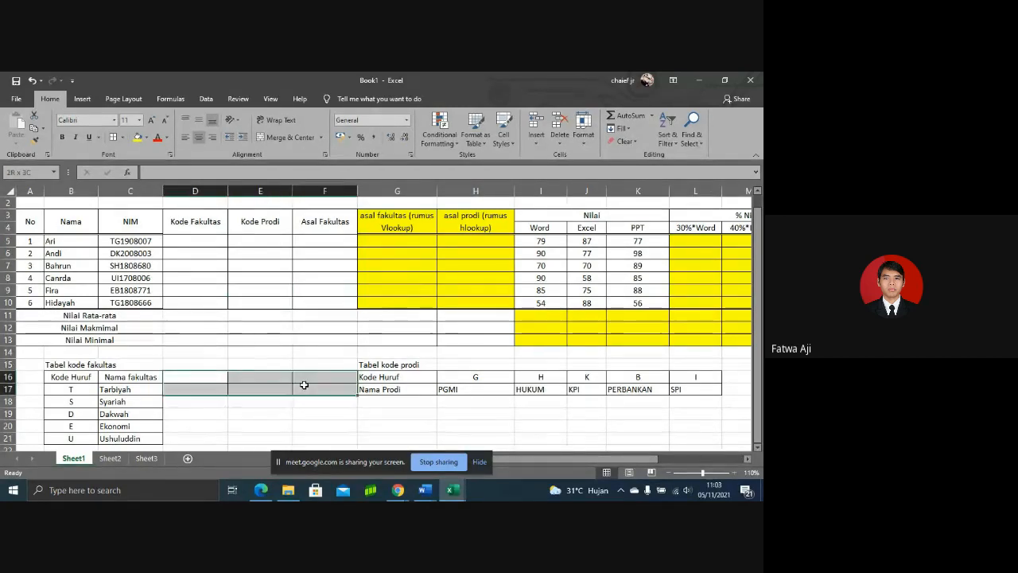
pyautogui.click(121, 137)
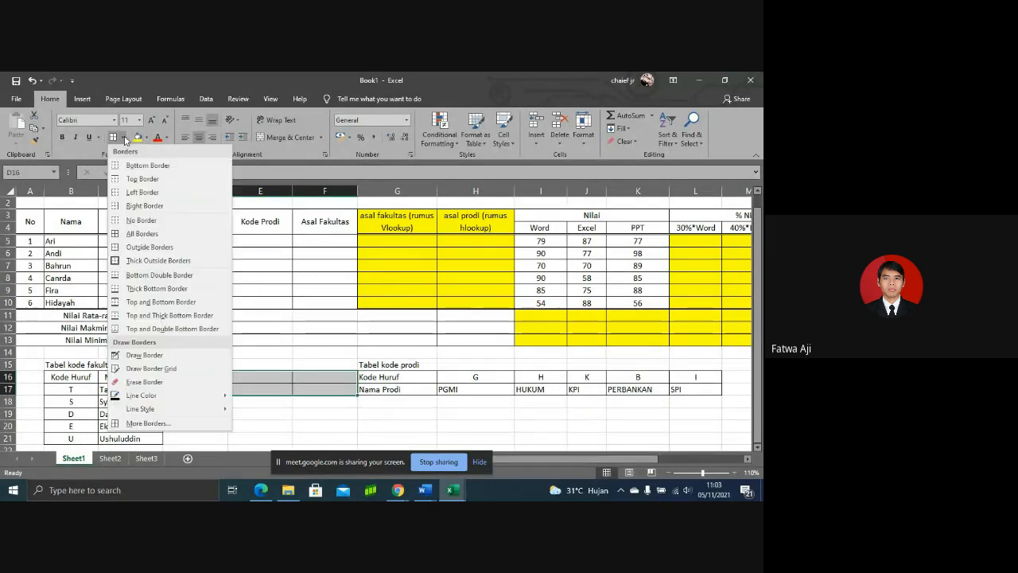
pyautogui.click(132, 220)
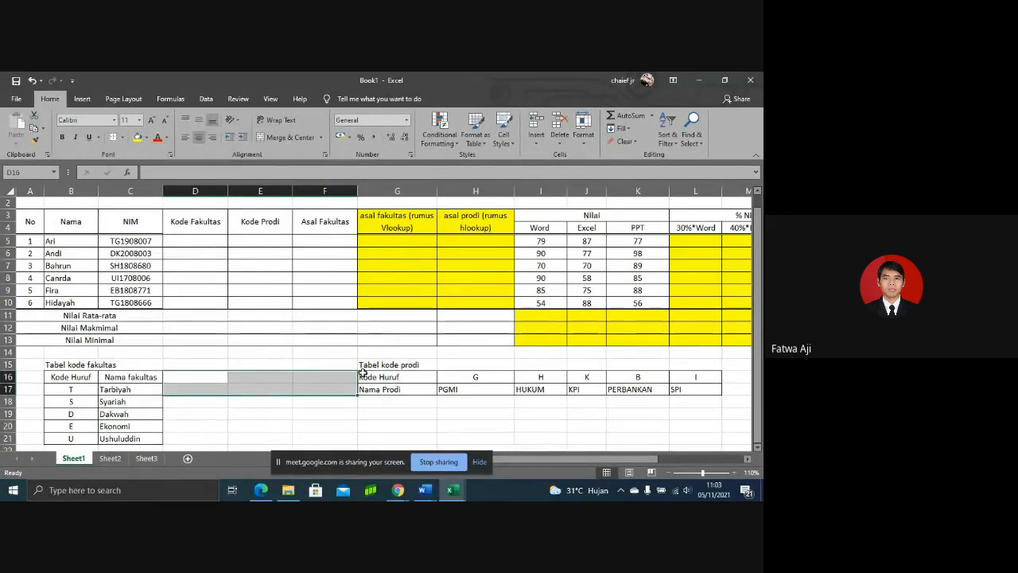
# - Apply all borders to G16:G17 in the prodi code table and C16:C17 in the fakultas code table
pyautogui.click(369, 376)
pyautogui.moveTo(369, 376); pyautogui.dragTo(371, 388)
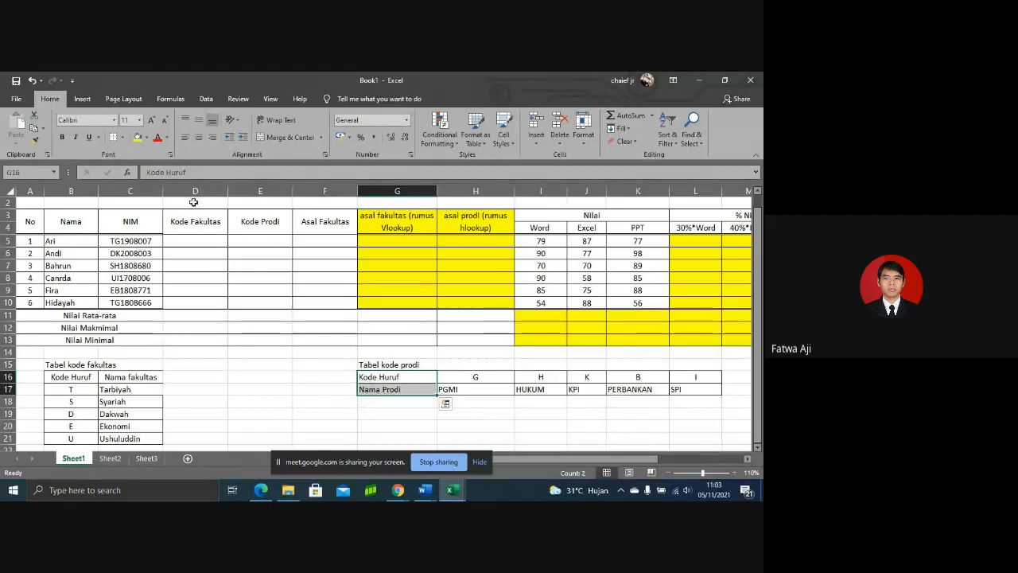
pyautogui.click(122, 136)
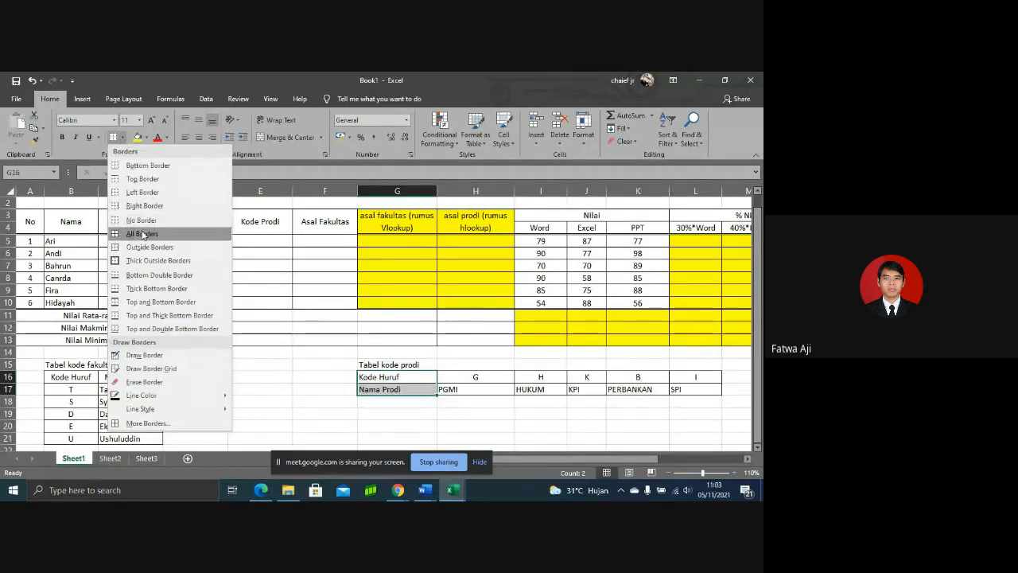
pyautogui.click(140, 230)
pyautogui.click(252, 377)
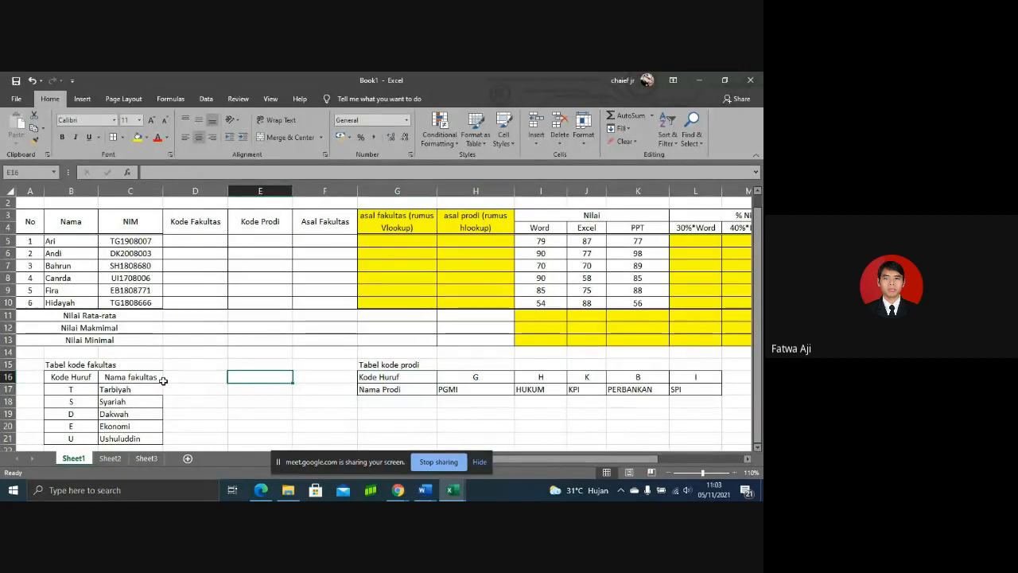
pyautogui.moveTo(151, 377); pyautogui.dragTo(154, 387)
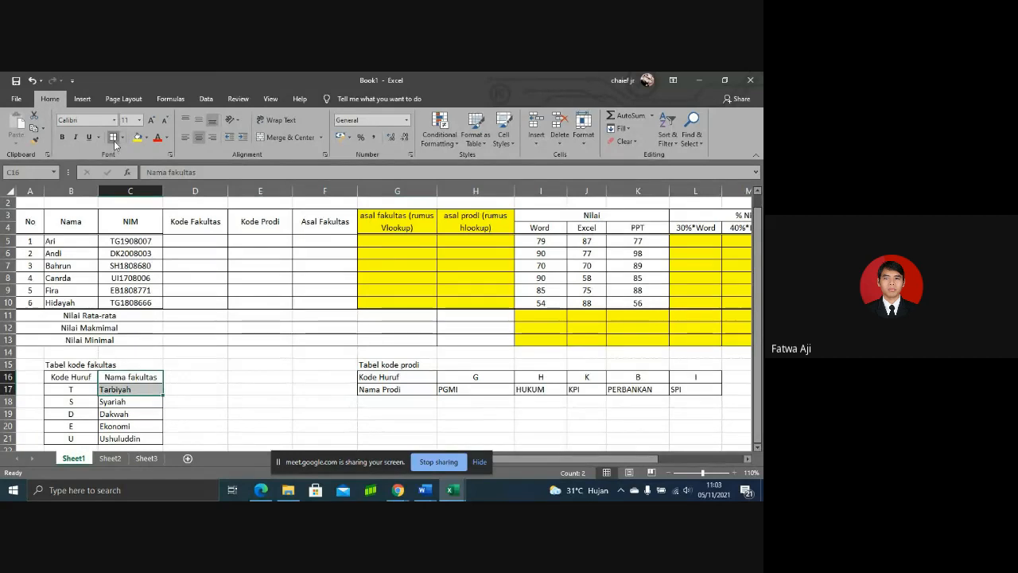
pyautogui.click(294, 387)
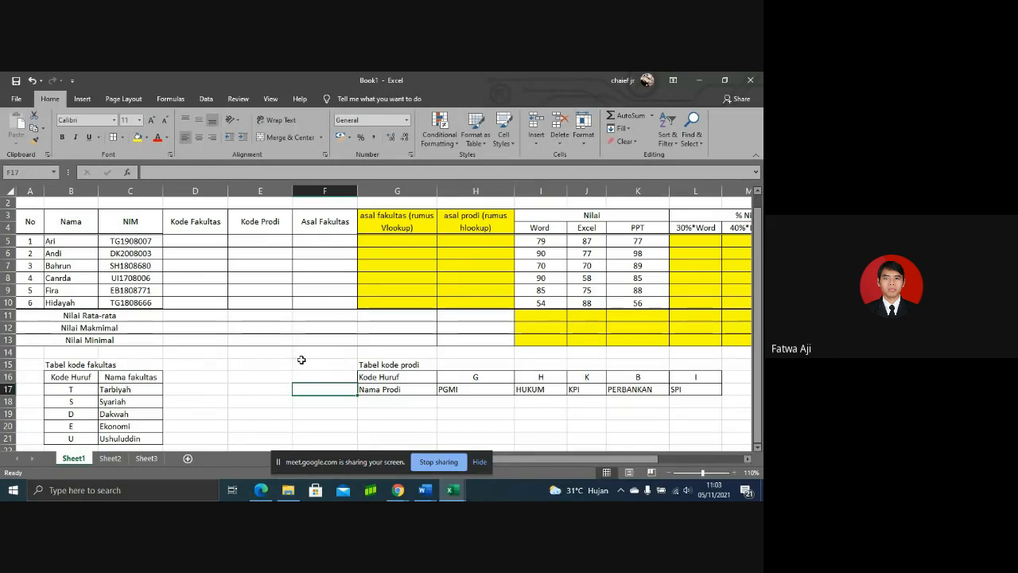
# - Give D10:F10, the last student row of the three added columns, a thick bottom border
pyautogui.moveTo(325, 303); pyautogui.dragTo(199, 303)
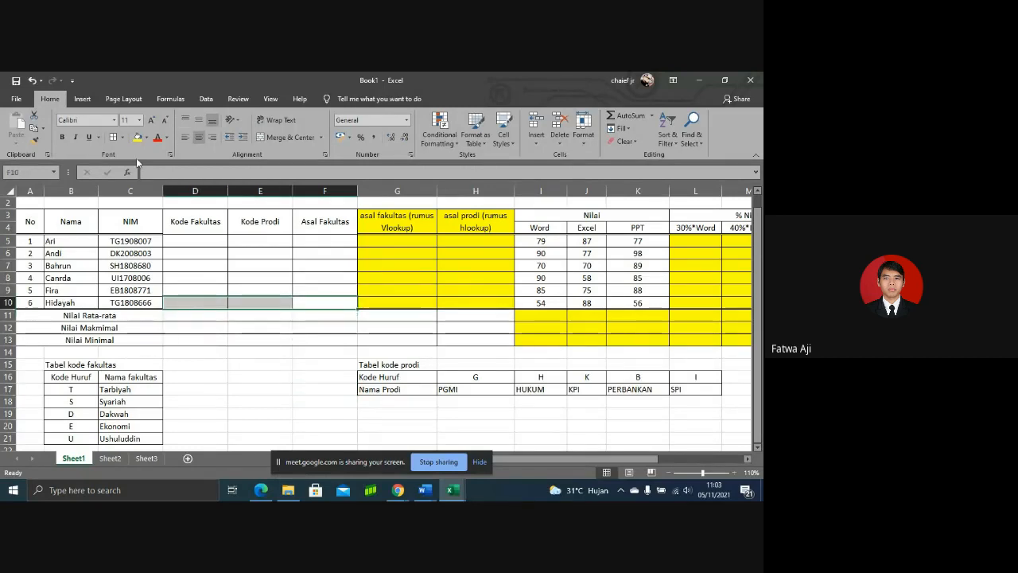
pyautogui.click(122, 137)
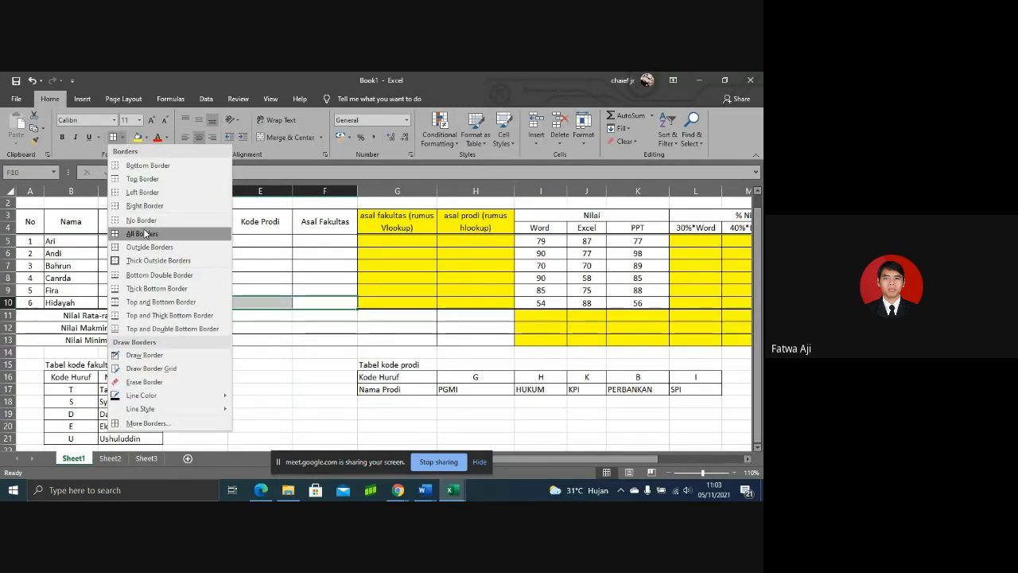
pyautogui.click(158, 288)
pyautogui.click(255, 388)
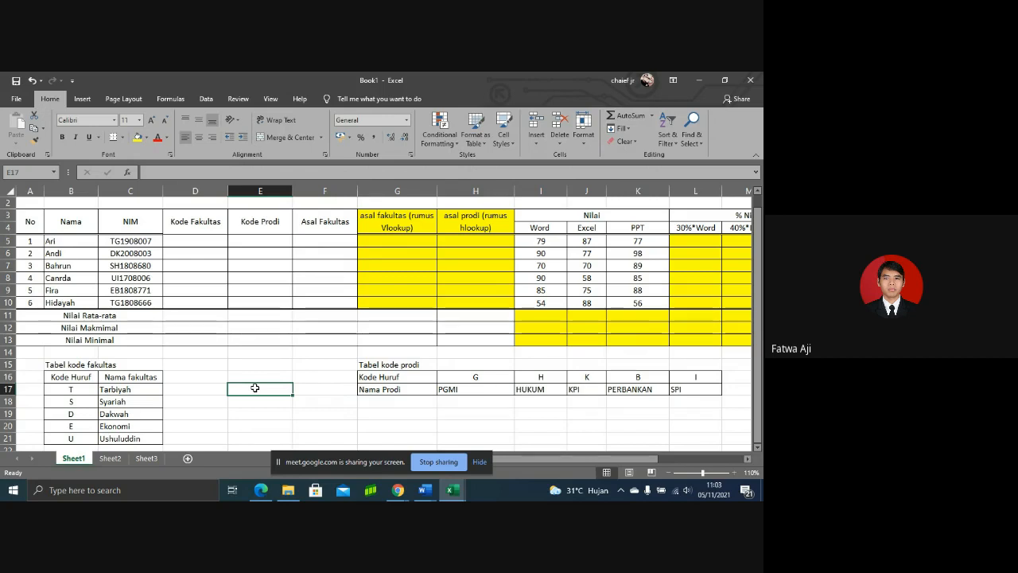
# - Enter the formula =LEFT(C5;1) in D5 to extract the first student's faculty code from the NIM
pyautogui.click(208, 239)
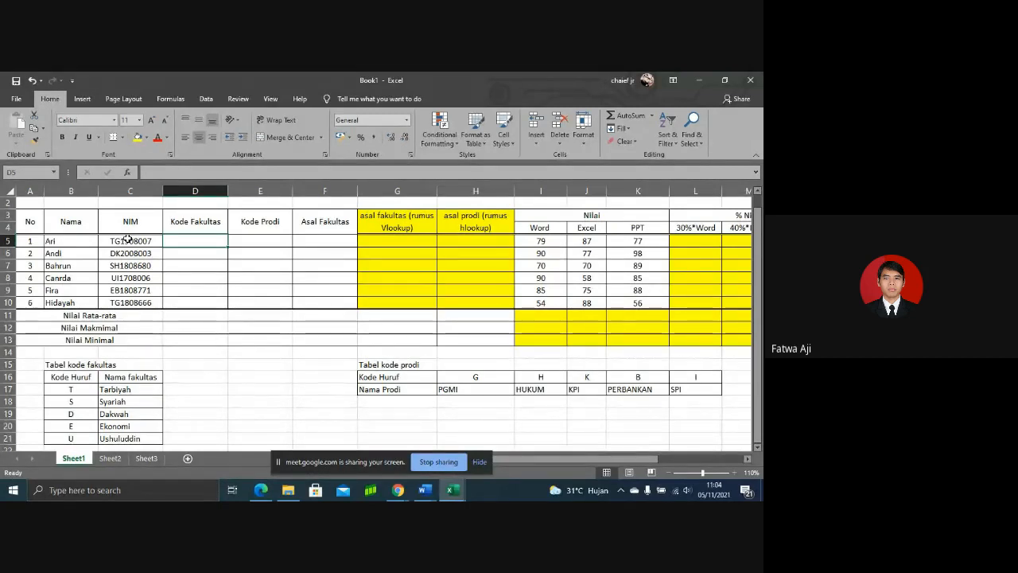
pyautogui.write('=')
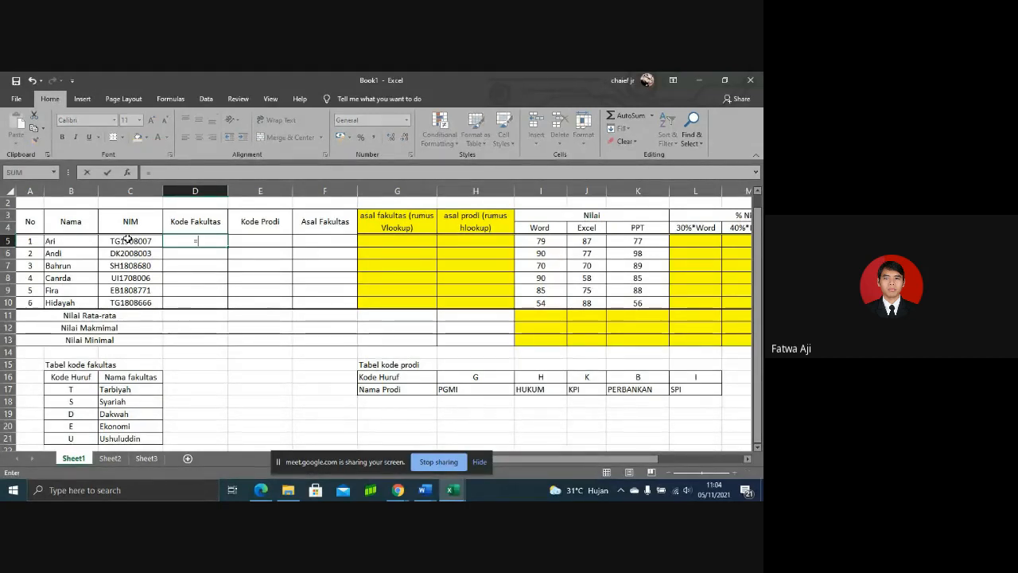
pyautogui.press('BackSpace')
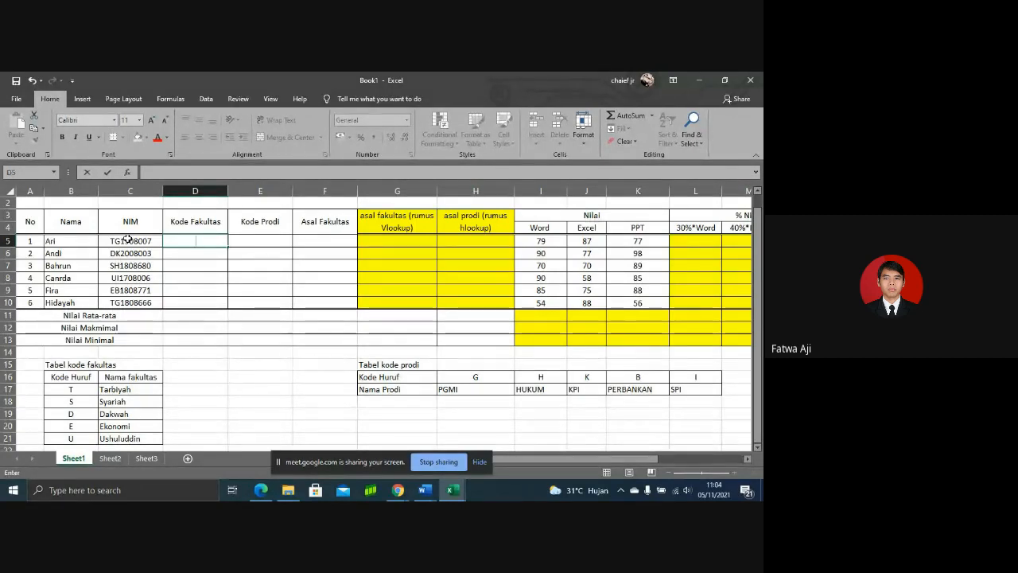
pyautogui.write('=')
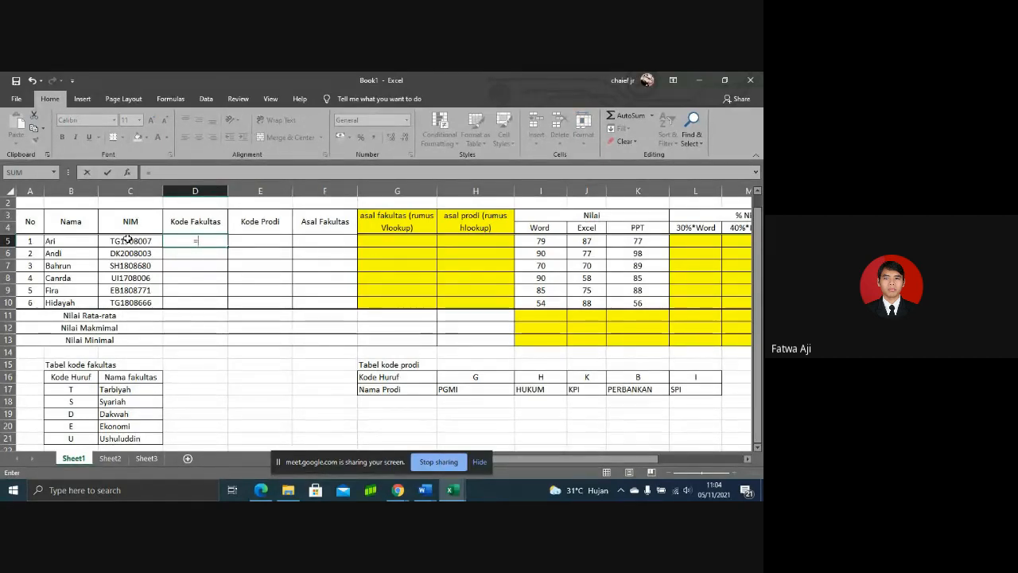
pyautogui.write('left')
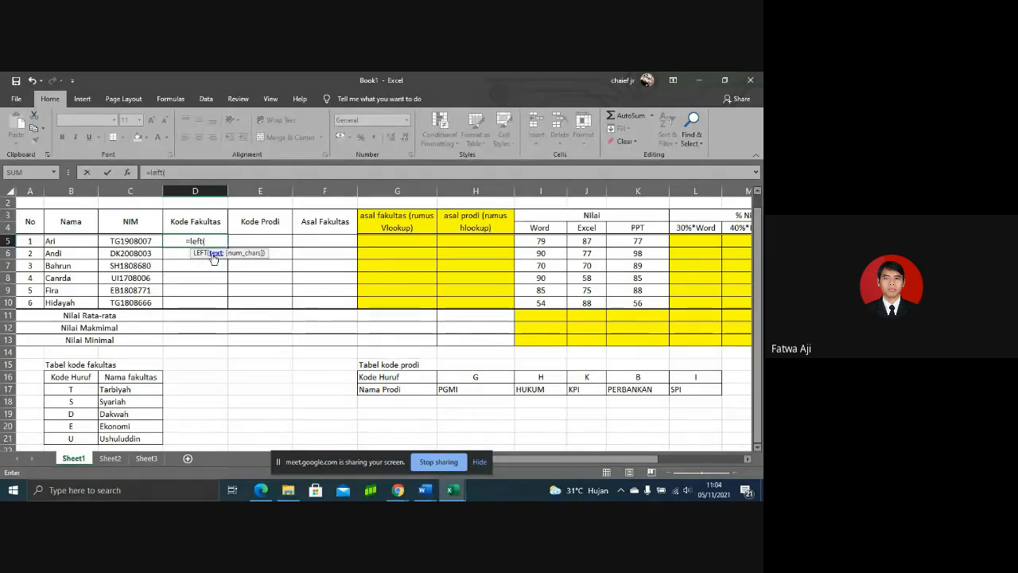
pyautogui.doubleClick(213, 255)
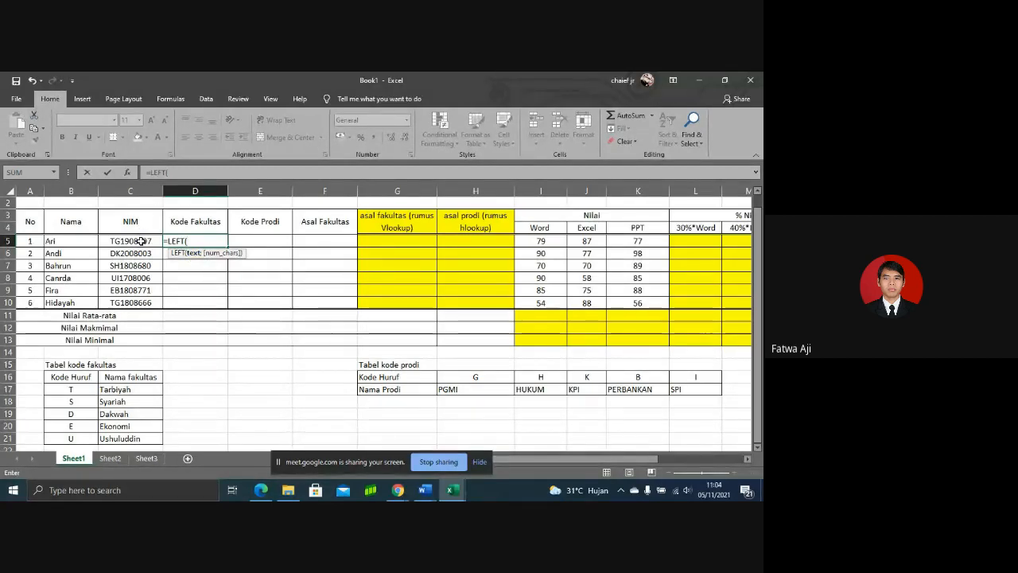
pyautogui.click(141, 241)
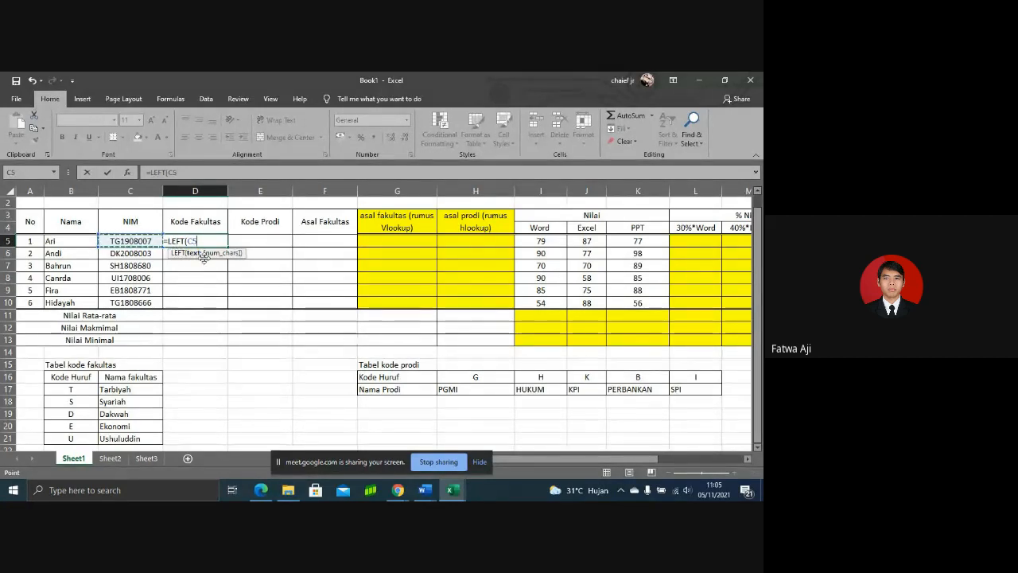
pyautogui.write(';')
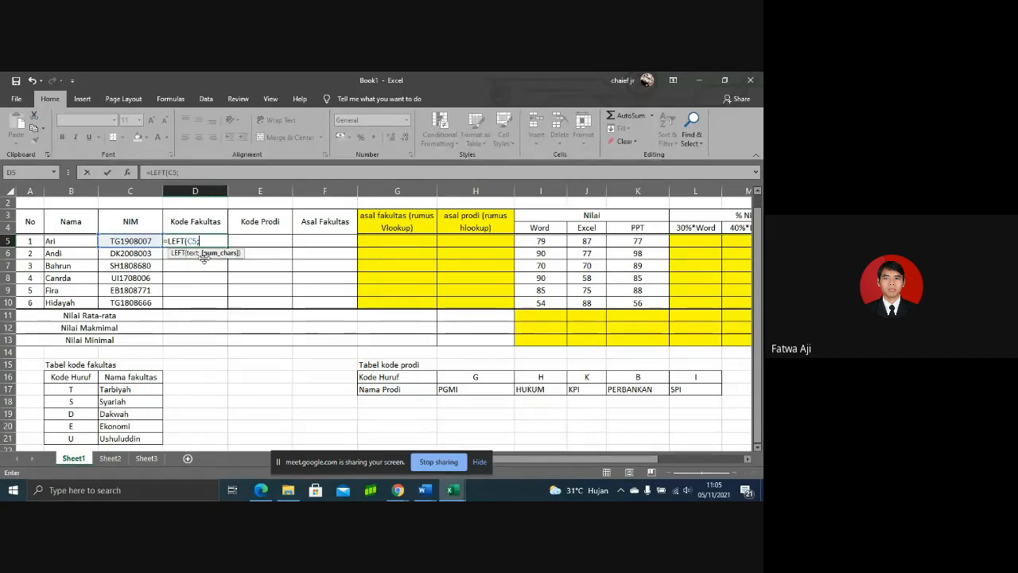
pyautogui.press('BackSpace')
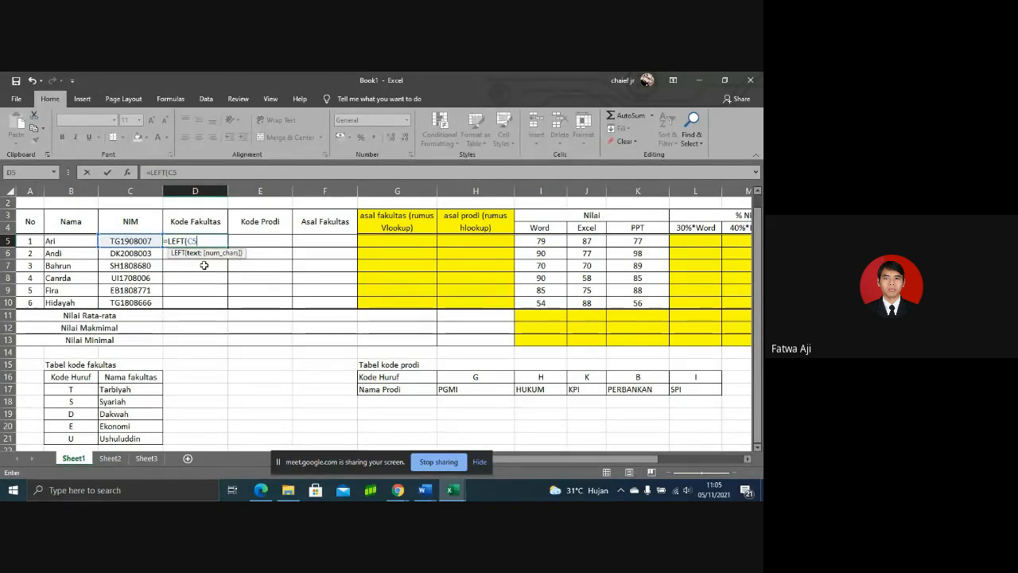
pyautogui.write(';1')
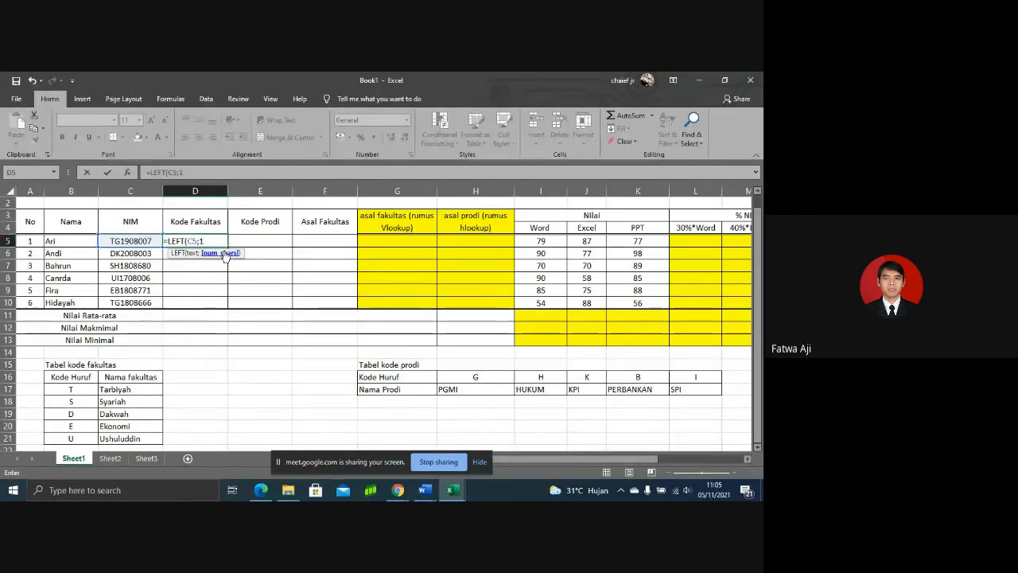
pyautogui.write(')')
pyautogui.press('Return')
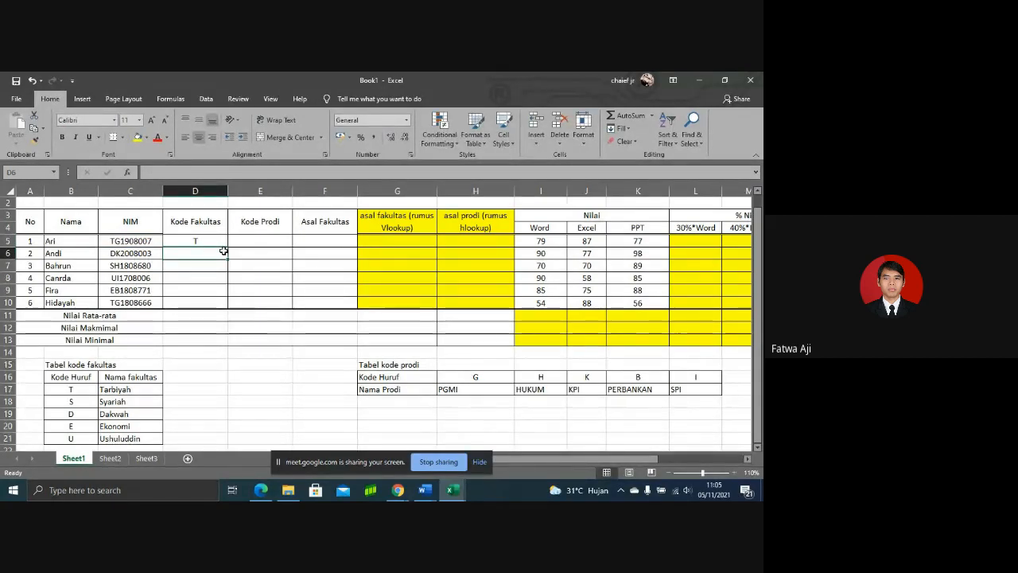
# - Fill the faculty code formula from D5 down to D10 for the remaining students
pyautogui.click(224, 243)
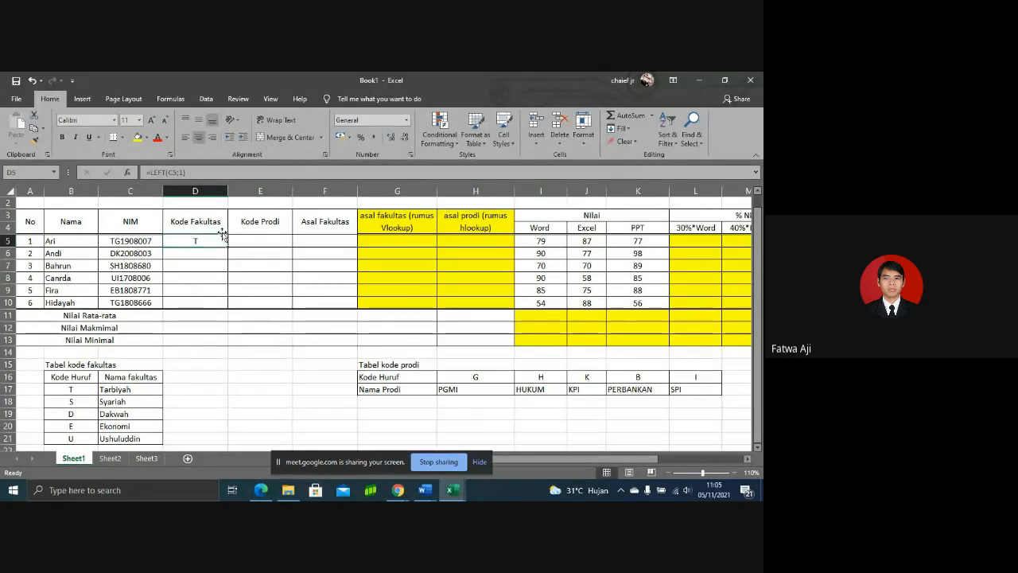
pyautogui.click(197, 256)
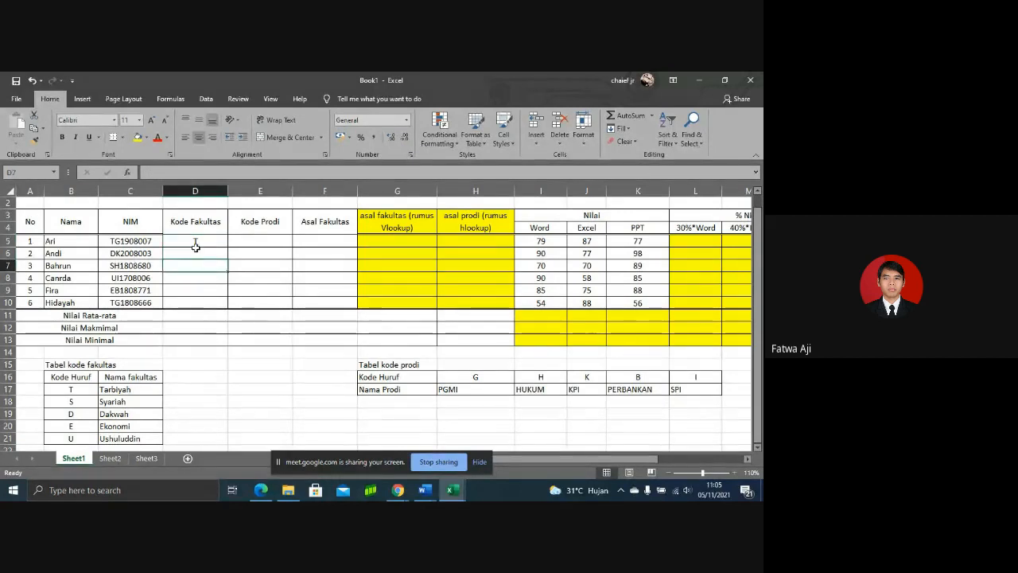
pyautogui.click(197, 242)
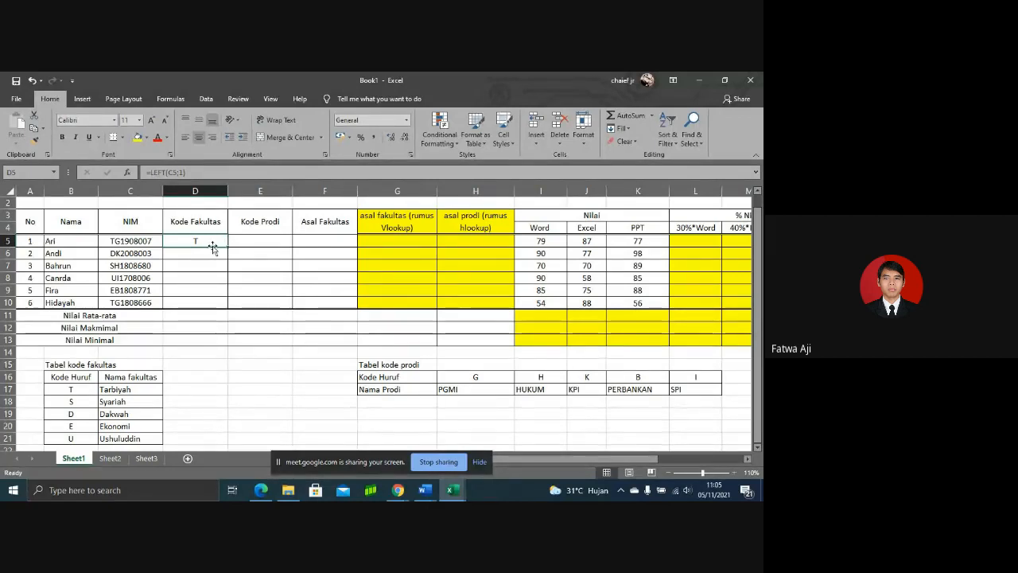
pyautogui.moveTo(228, 248); pyautogui.dragTo(224, 304)
pyautogui.click(214, 279)
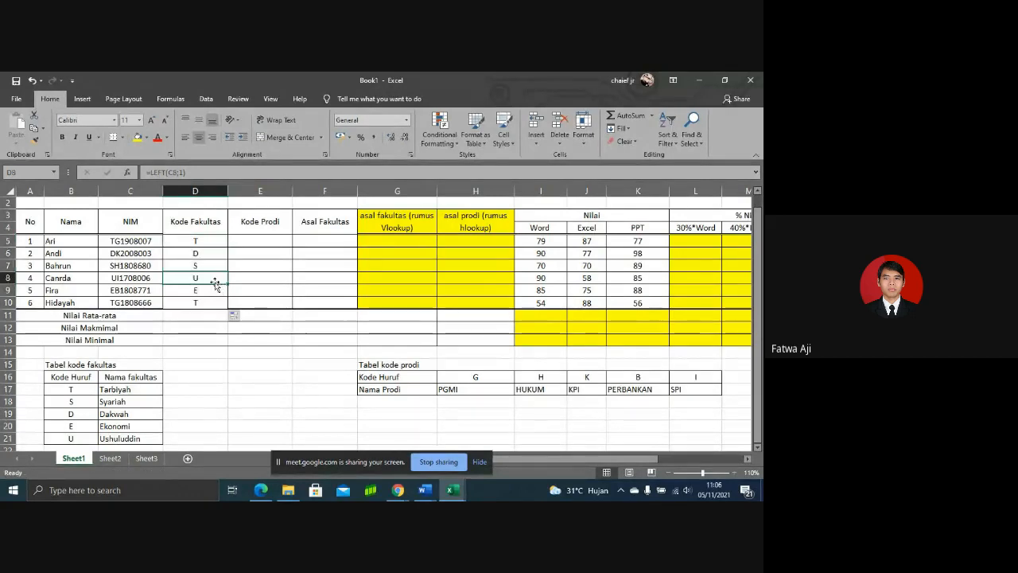
pyautogui.click(211, 240)
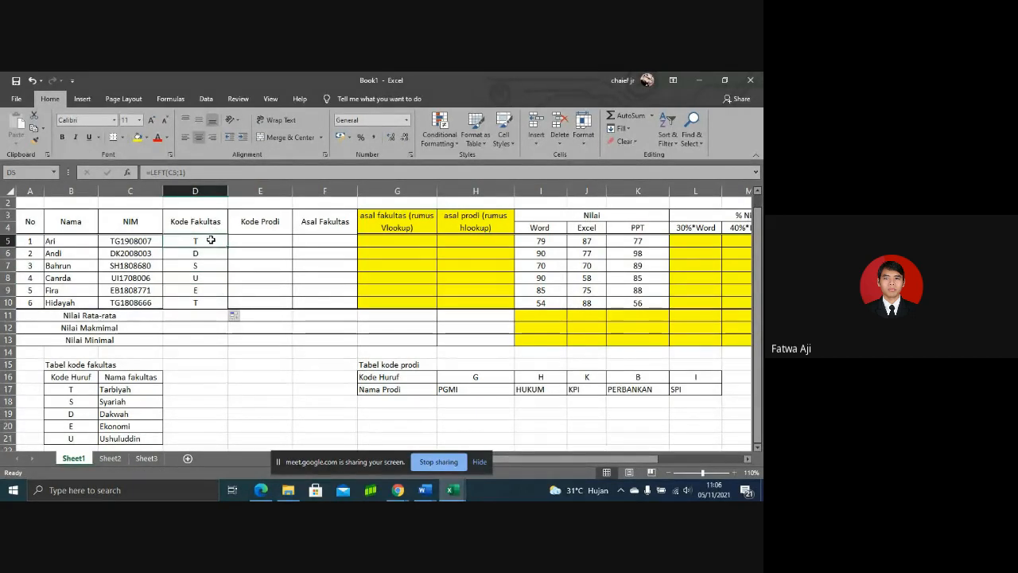
pyautogui.click(208, 251)
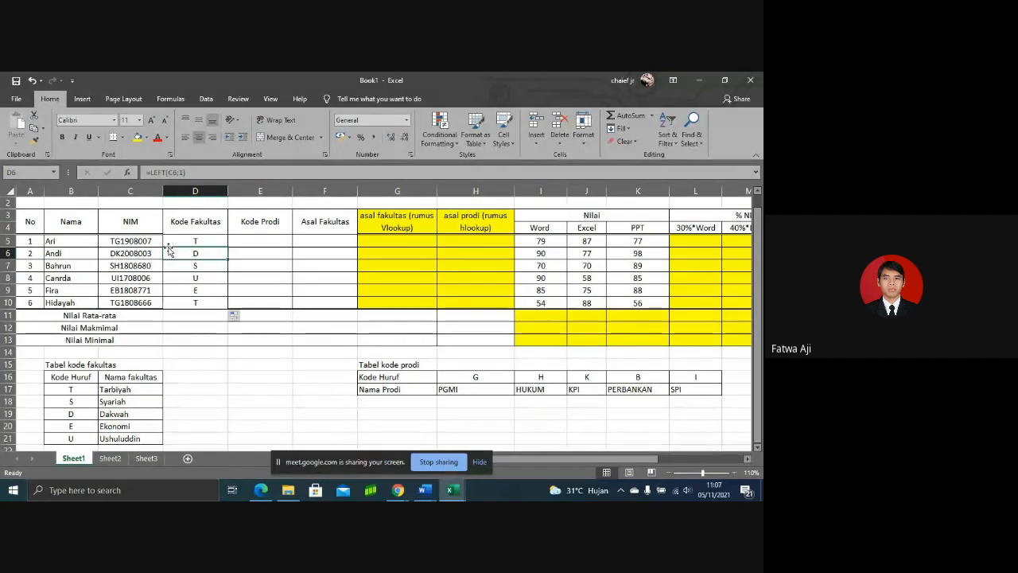
# - Enter the formula =MID(C5;2;1) in E5 to extract the first student's study program code from the NIM
pyautogui.click(237, 241)
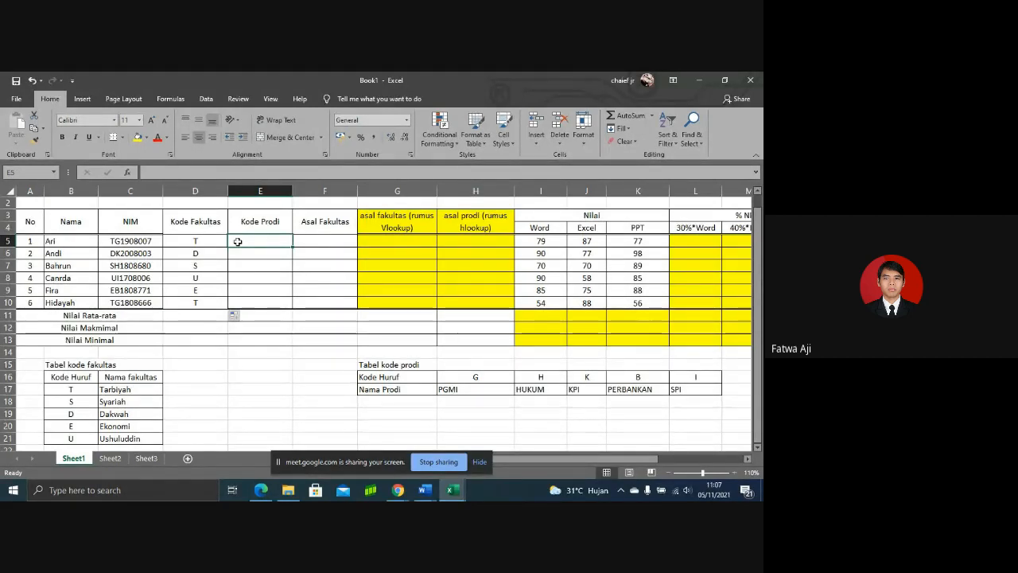
pyautogui.click(200, 238)
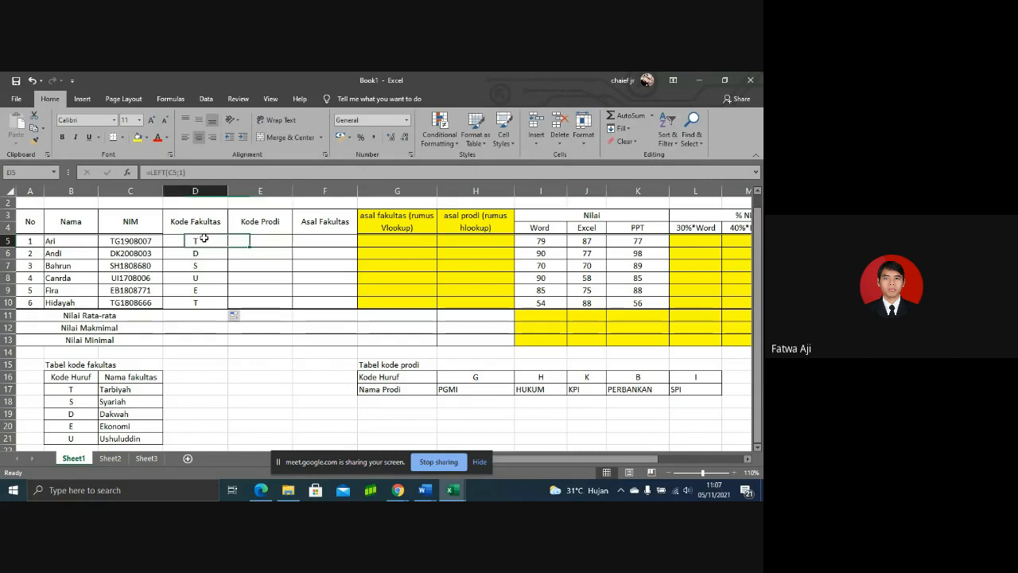
pyautogui.click(260, 243)
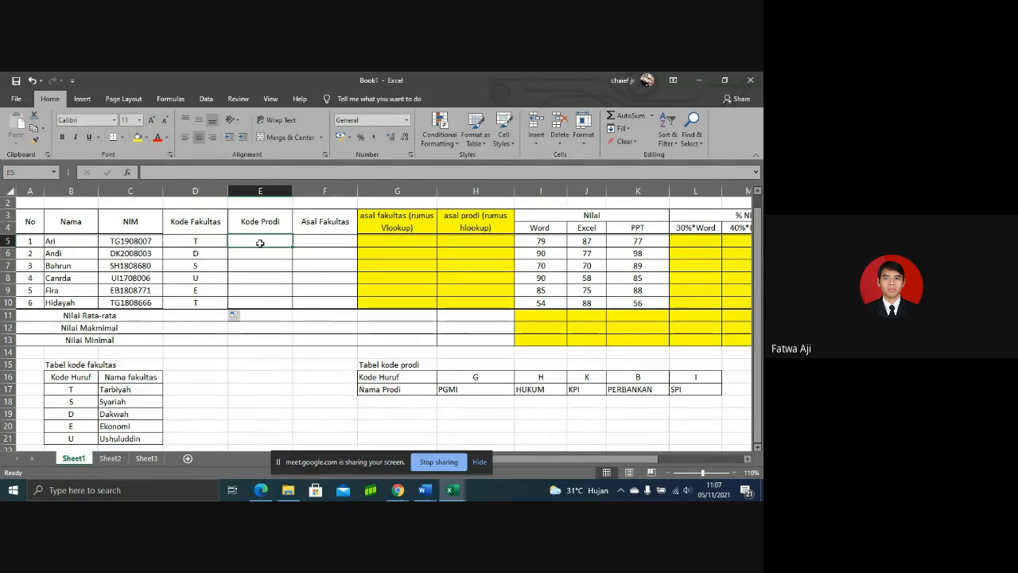
pyautogui.write('=mid(')
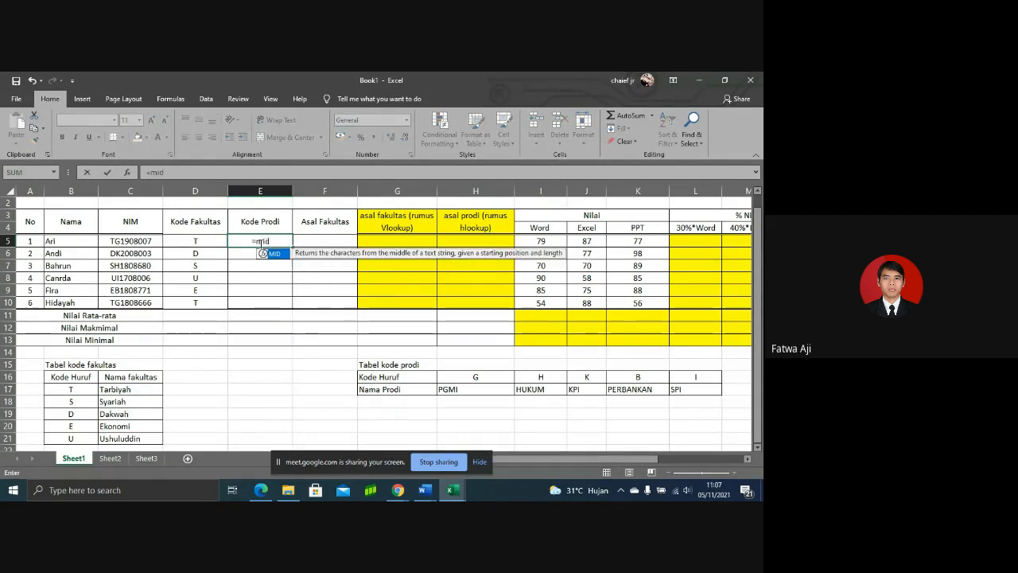
pyautogui.press('BackSpace')
pyautogui.press('BackSpace')
pyautogui.press('BackSpace')
pyautogui.press('BackSpace')
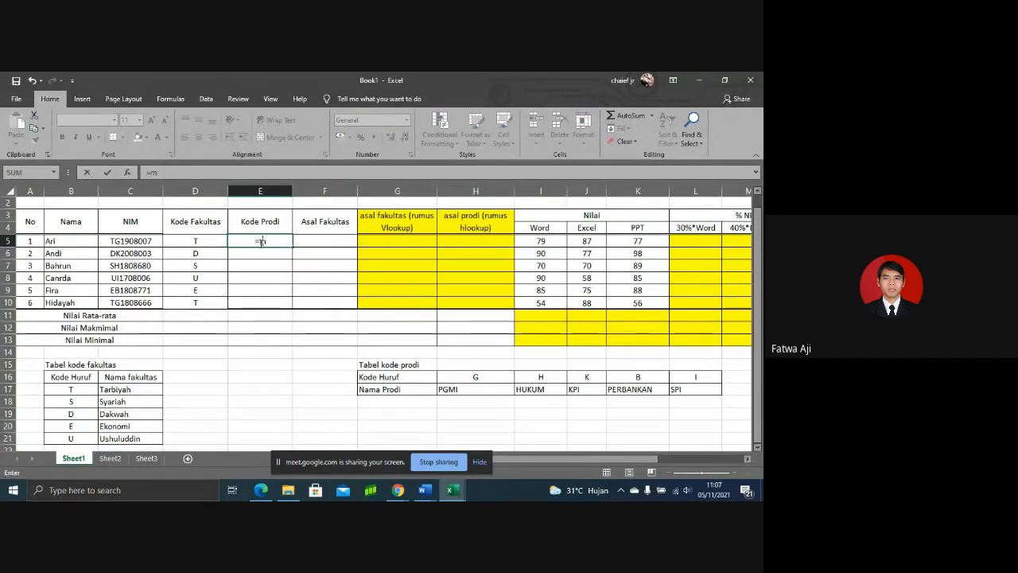
pyautogui.write('mid')
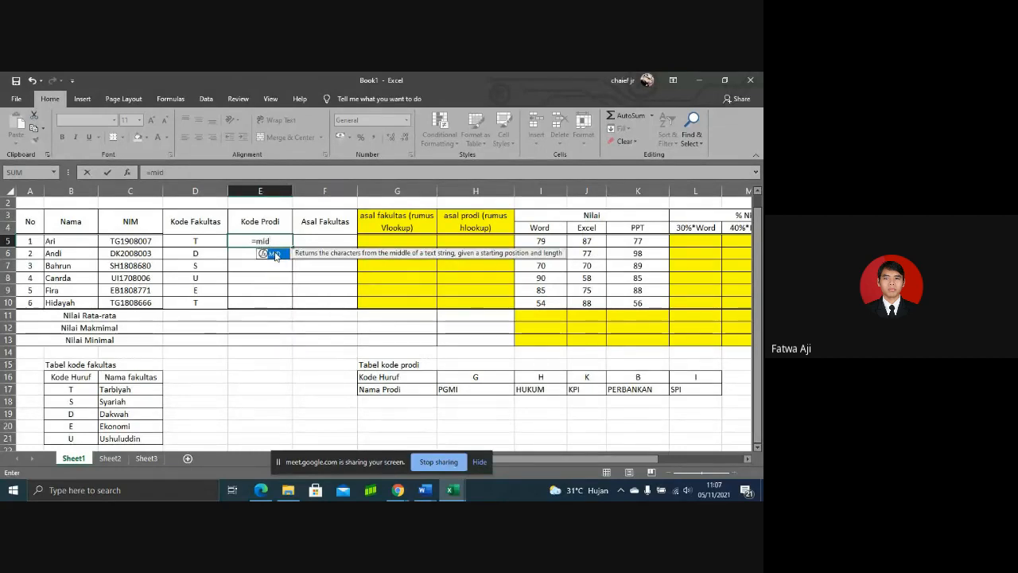
pyautogui.doubleClick(270, 253)
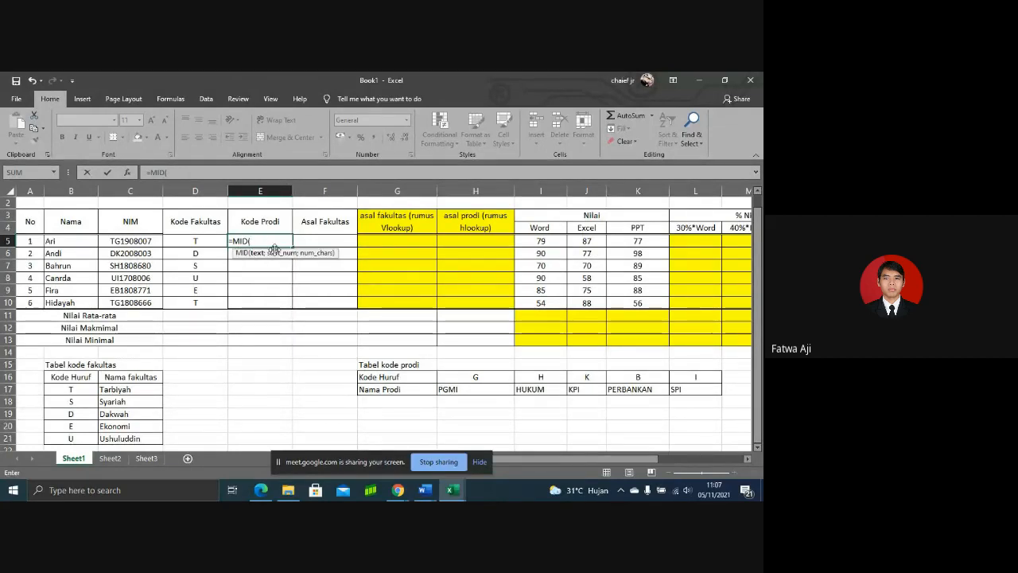
pyautogui.click(155, 242)
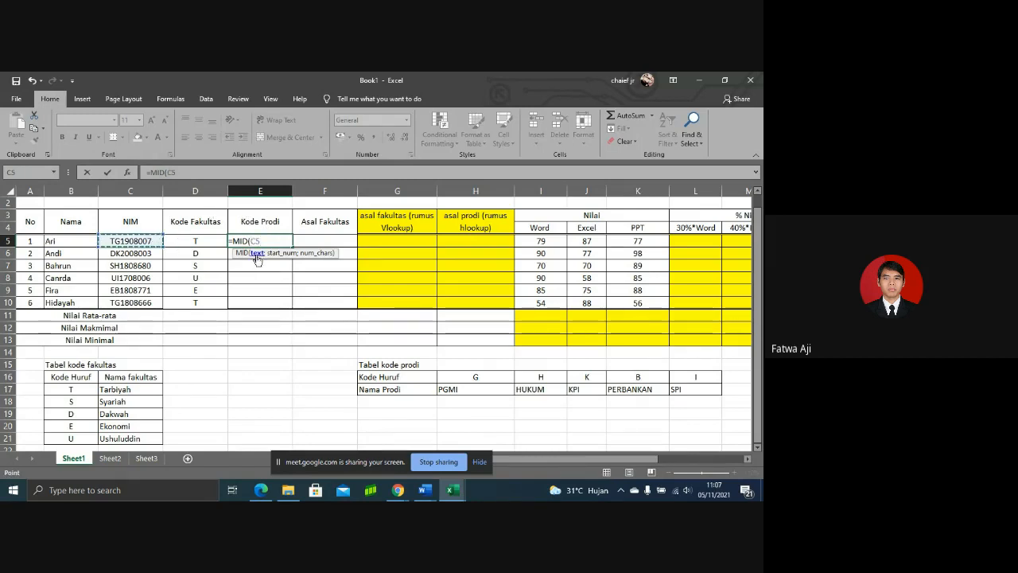
pyautogui.write(';2')
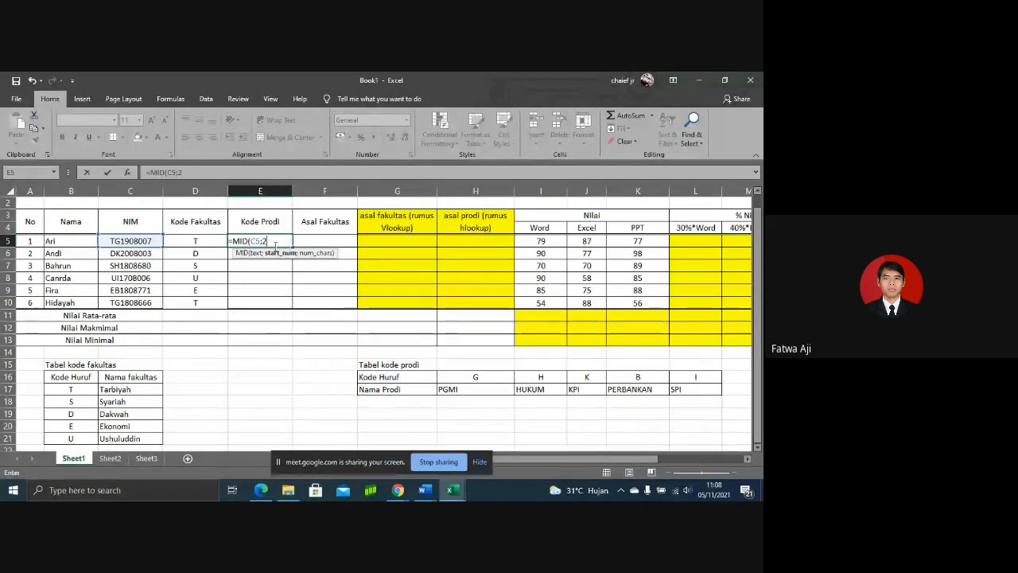
pyautogui.write(';')
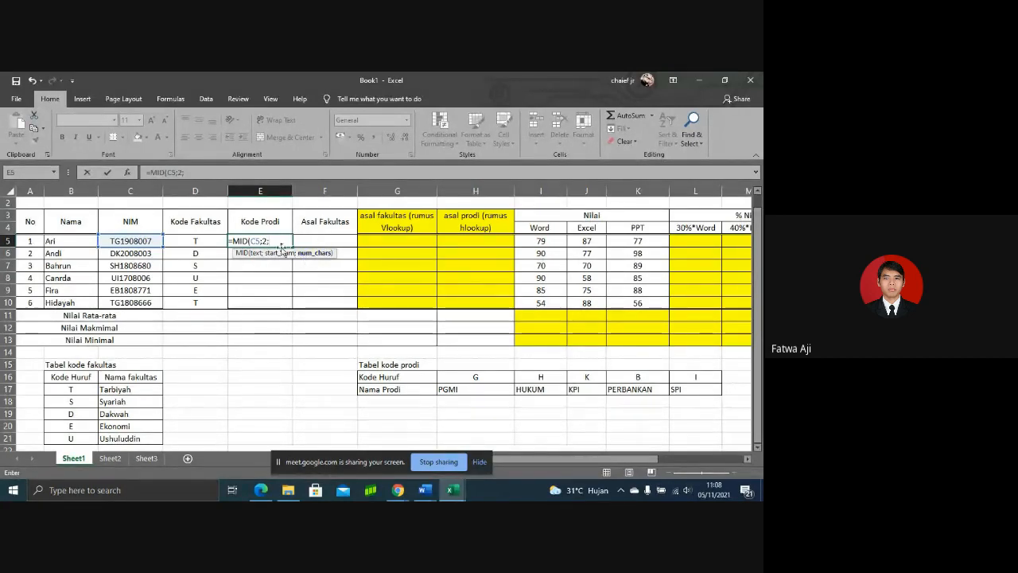
pyautogui.write('1')
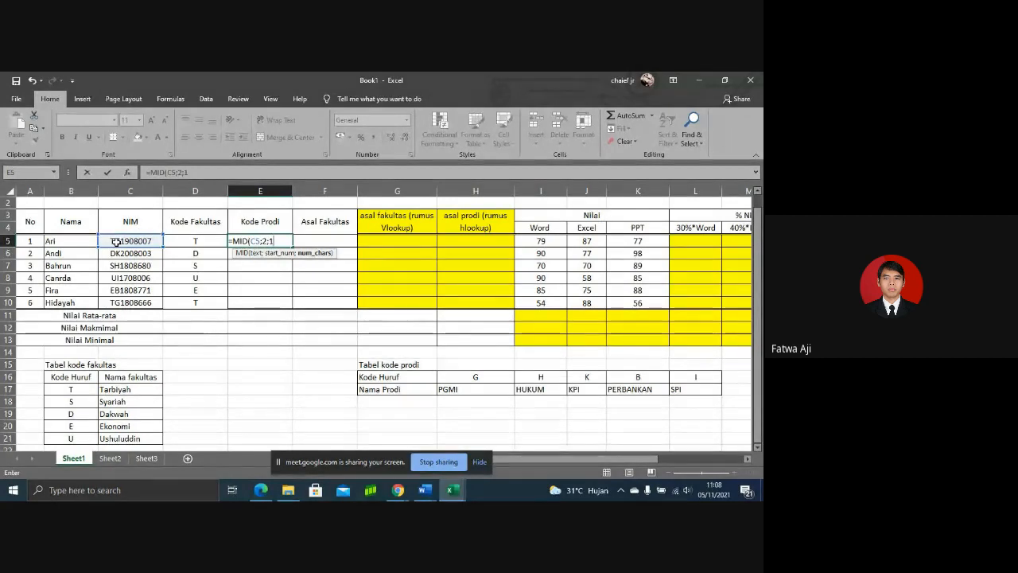
pyautogui.press('Return')
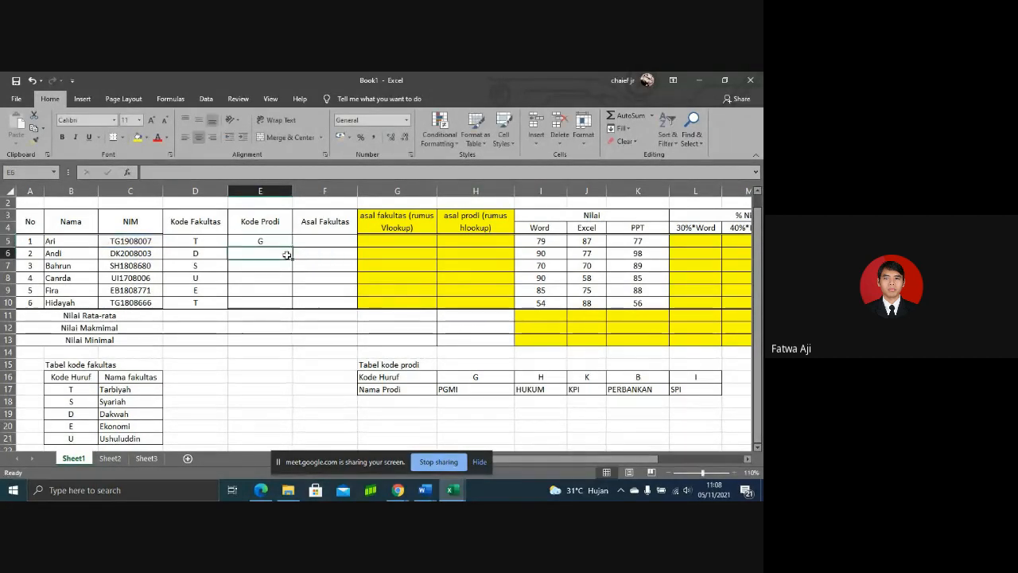
# - Fill the study program code formula from E5 down to E10 for the remaining students
pyautogui.click(277, 241)
pyautogui.moveTo(292, 246); pyautogui.dragTo(293, 311)
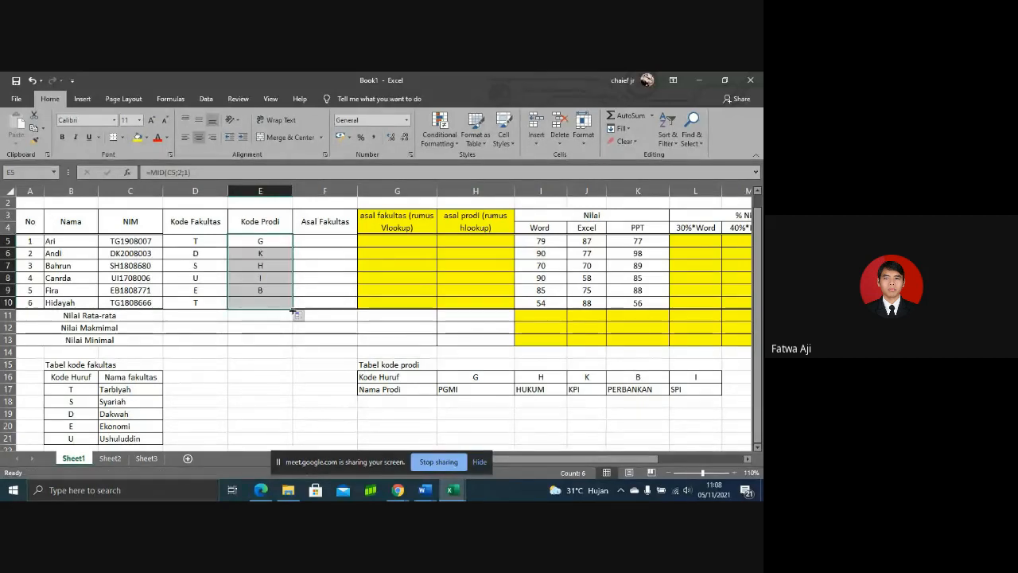
pyautogui.click(265, 243)
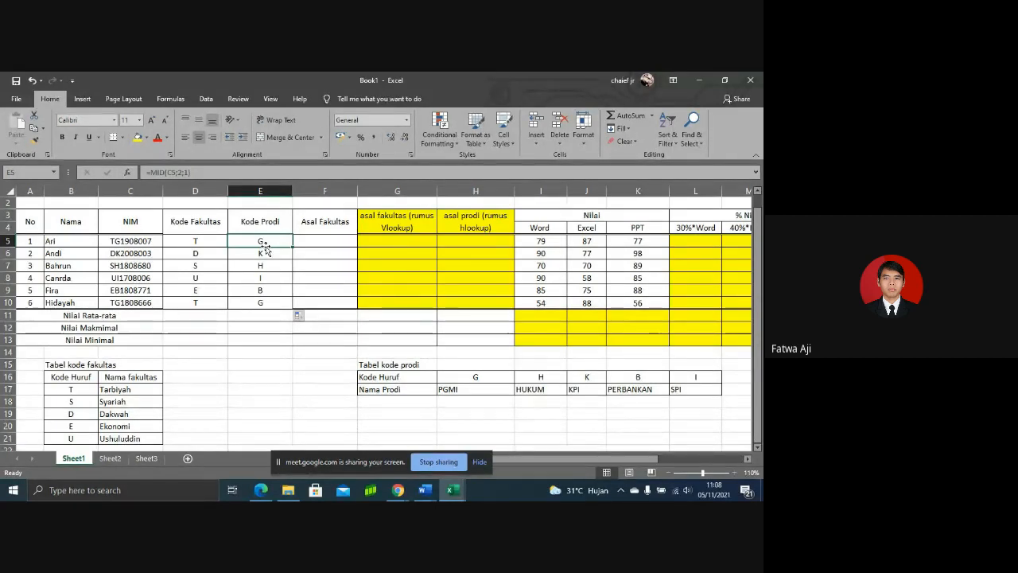
pyautogui.click(304, 247)
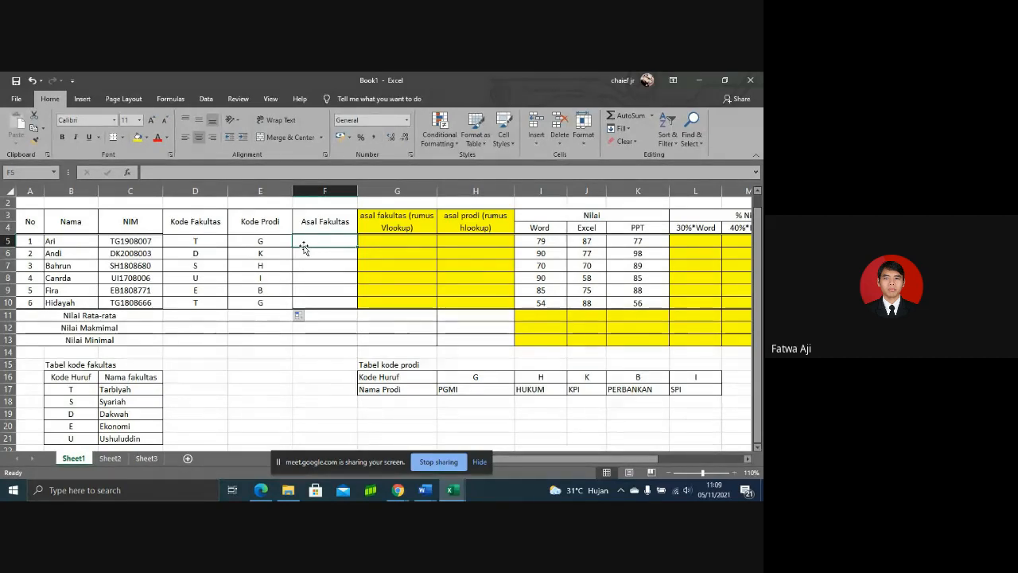
pyautogui.click(206, 245)
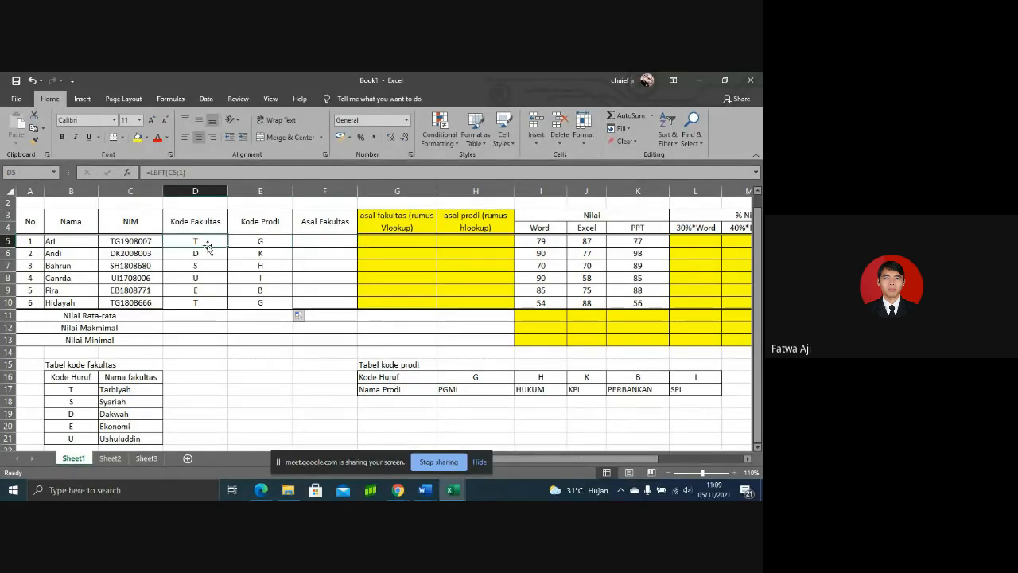
pyautogui.click(330, 241)
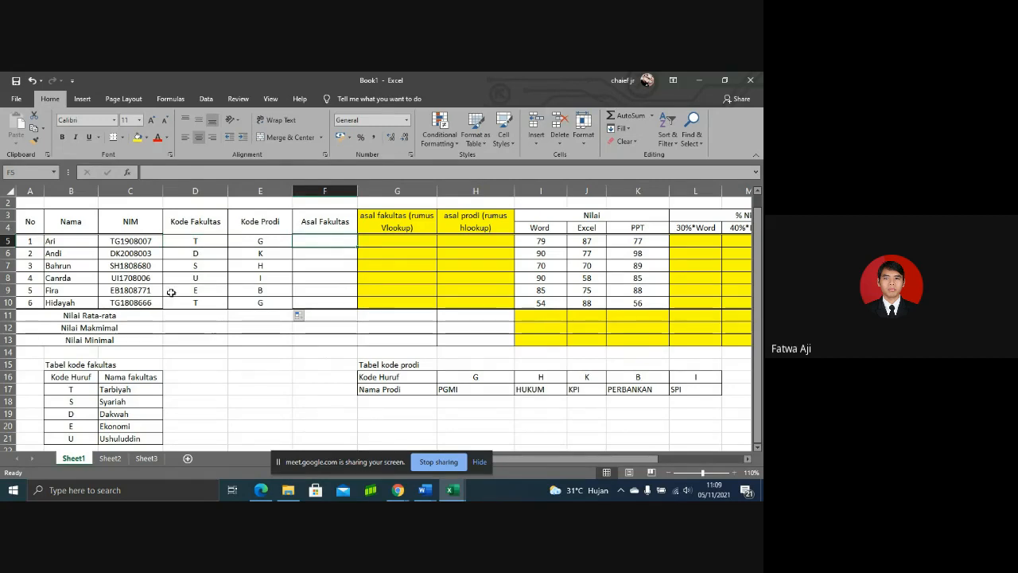
pyautogui.click(131, 391)
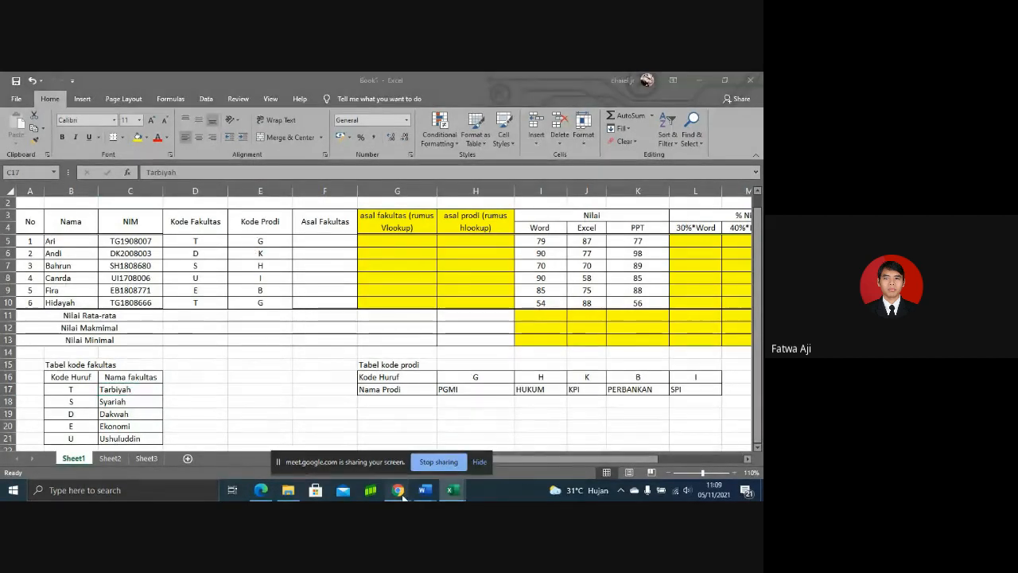
# - Check the Google Meet call window and return to the Book1 workbook
pyautogui.moveTo(404, 494)
pyautogui.click(382, 451)
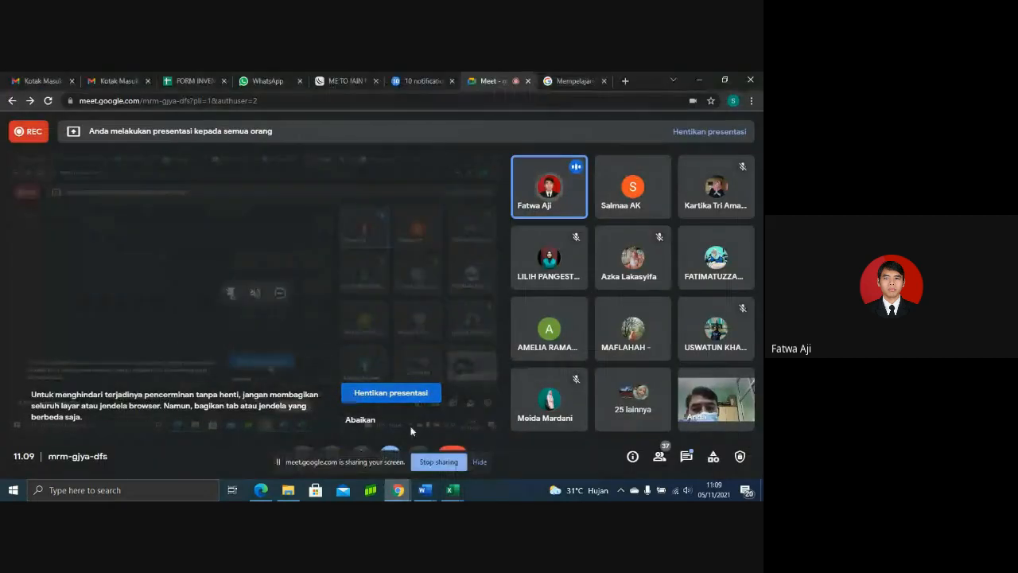
pyautogui.moveTo(450, 490)
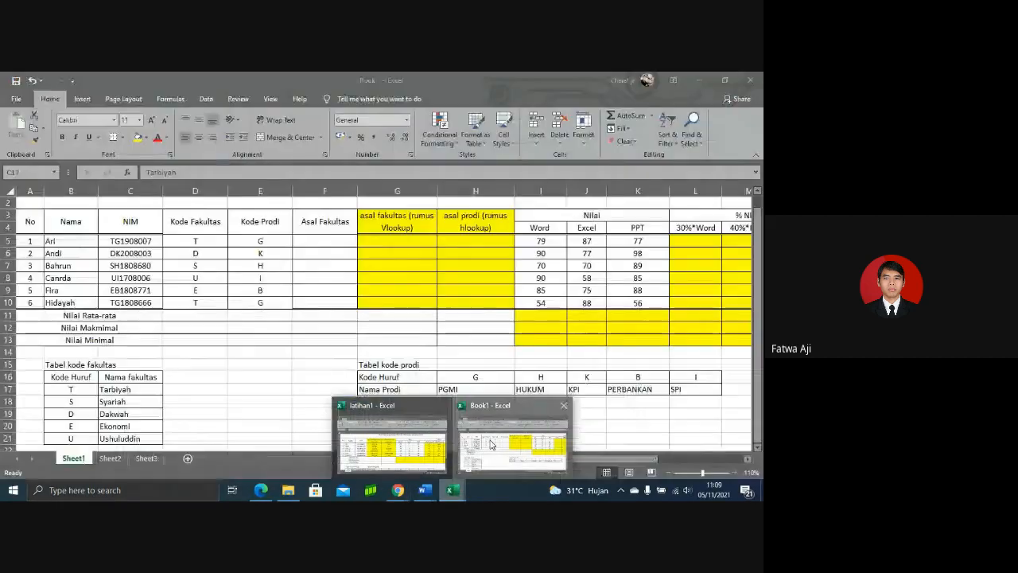
pyautogui.click(453, 408)
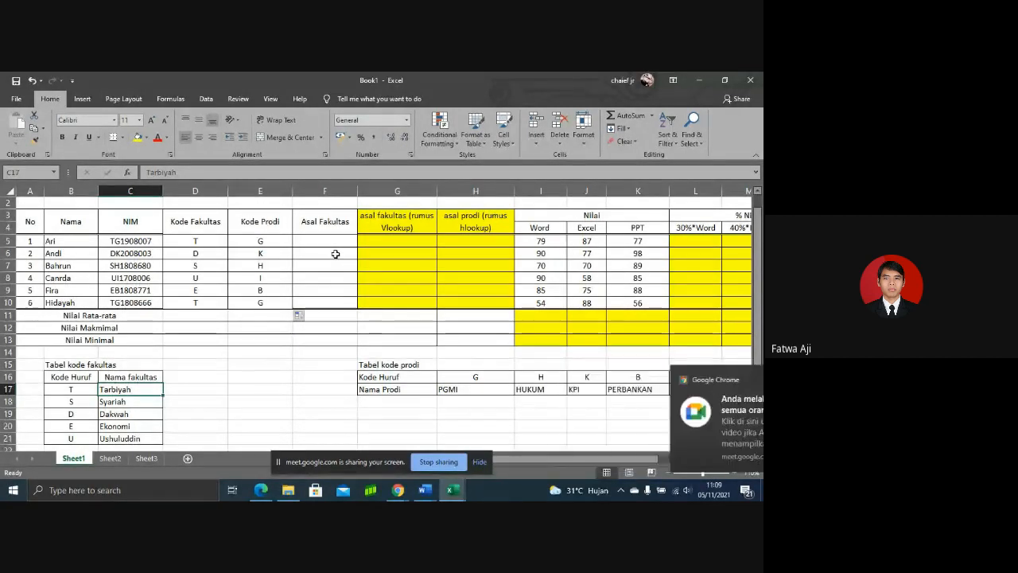
# - Begin an IF formula in F5 that tests whether the faculty code in D5 equals "T"
pyautogui.click(299, 242)
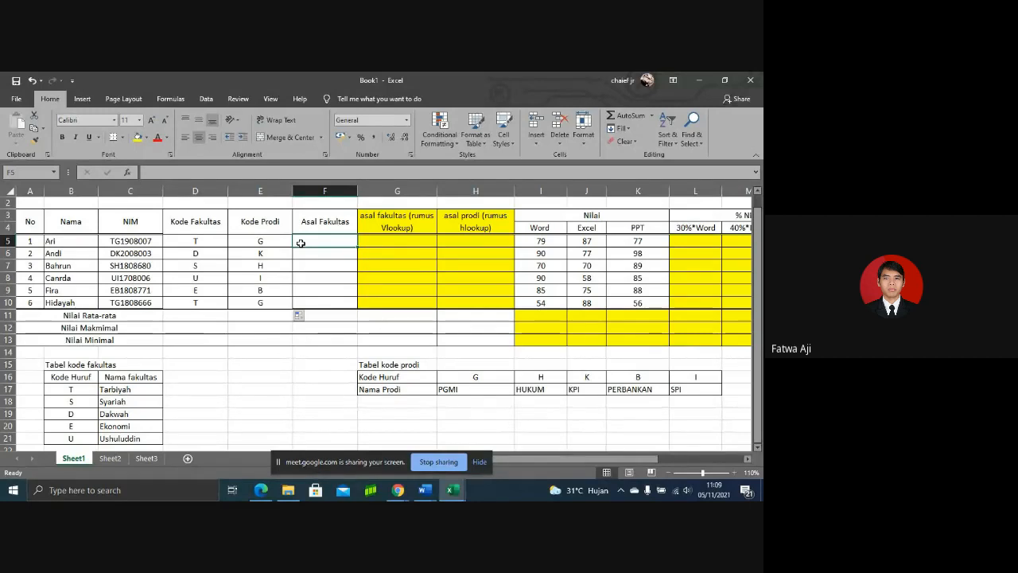
pyautogui.write('=')
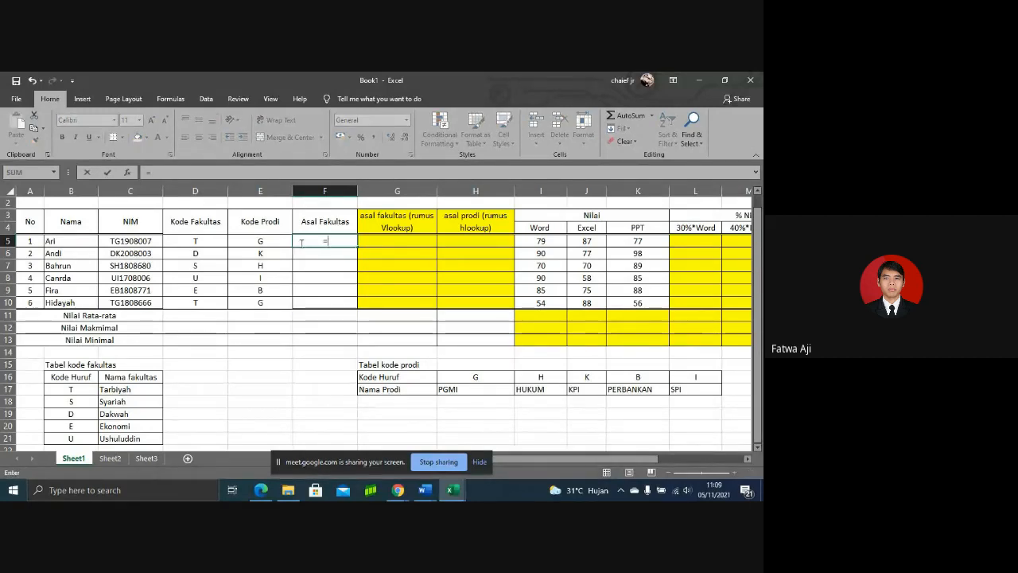
pyautogui.write('if')
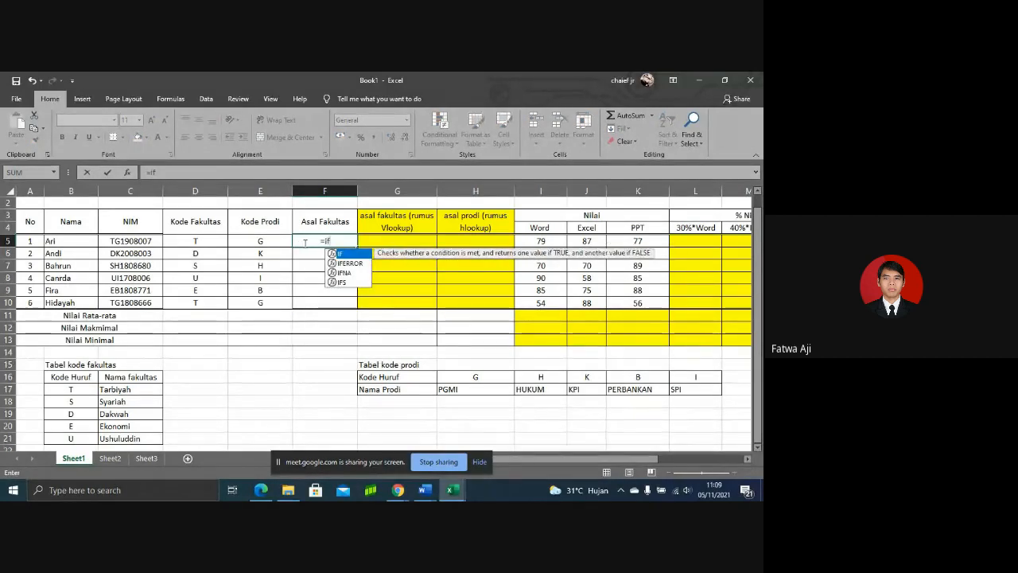
pyautogui.doubleClick(339, 254)
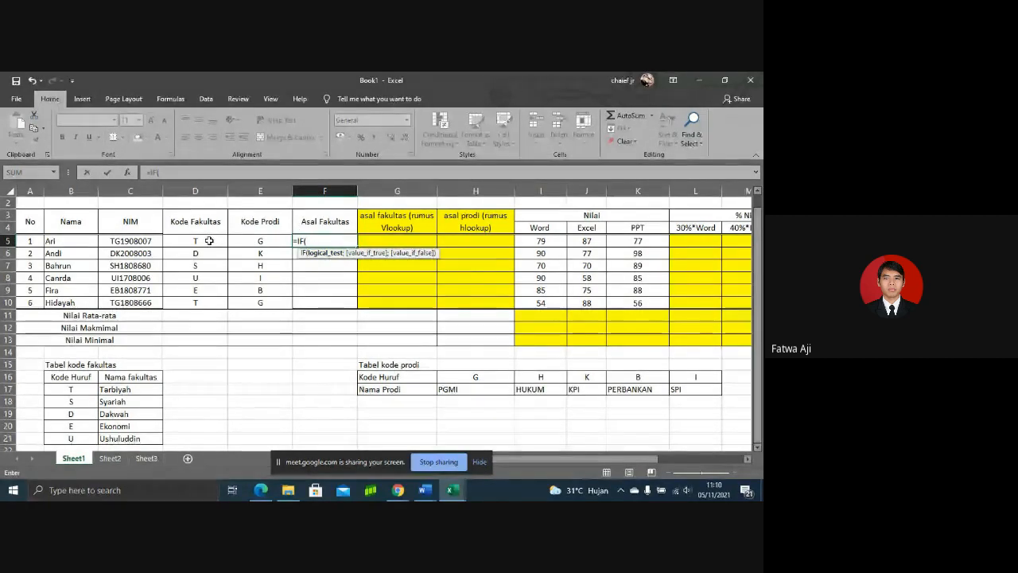
pyautogui.click(209, 241)
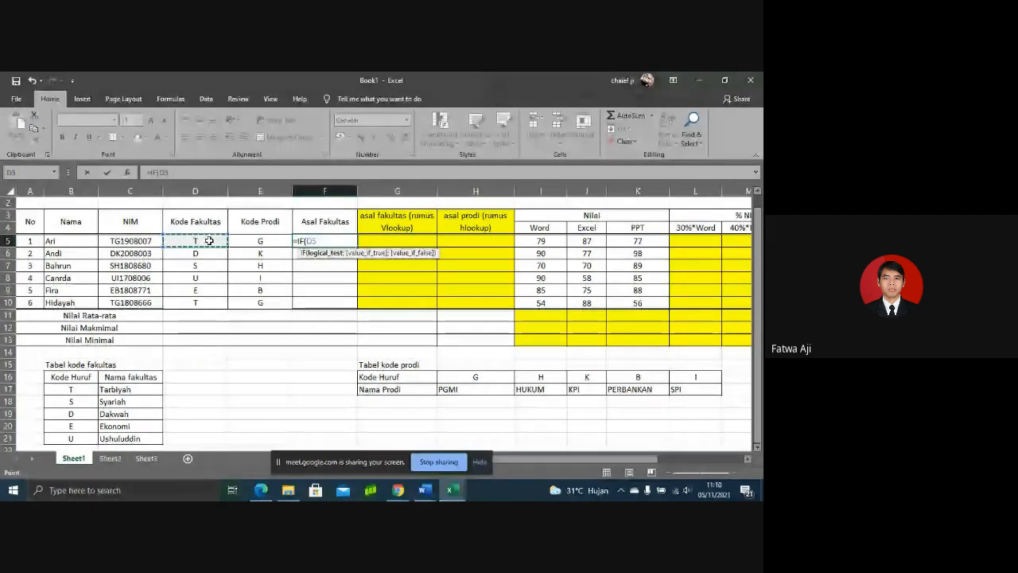
pyautogui.write('="T')
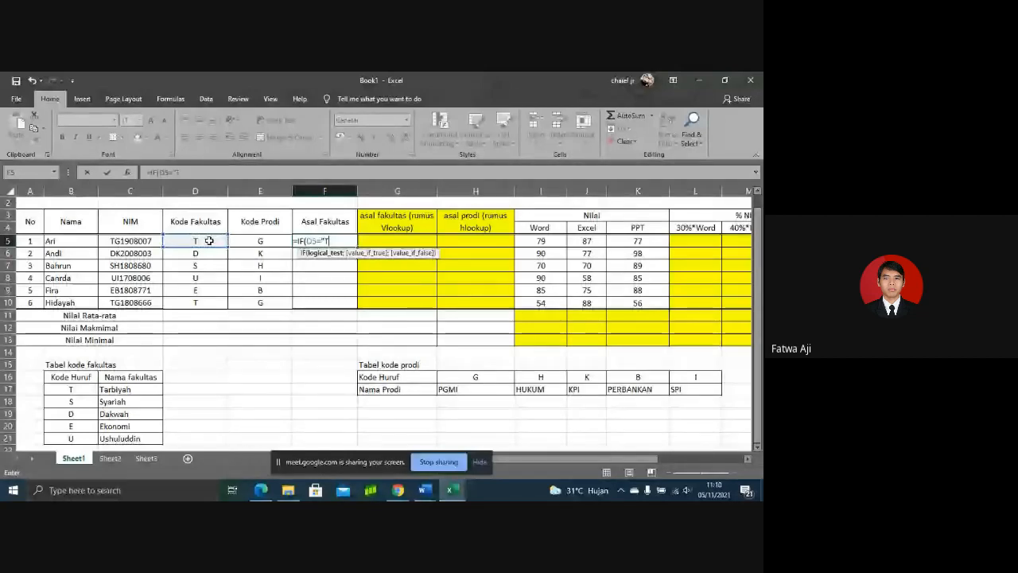
pyautogui.write('"')
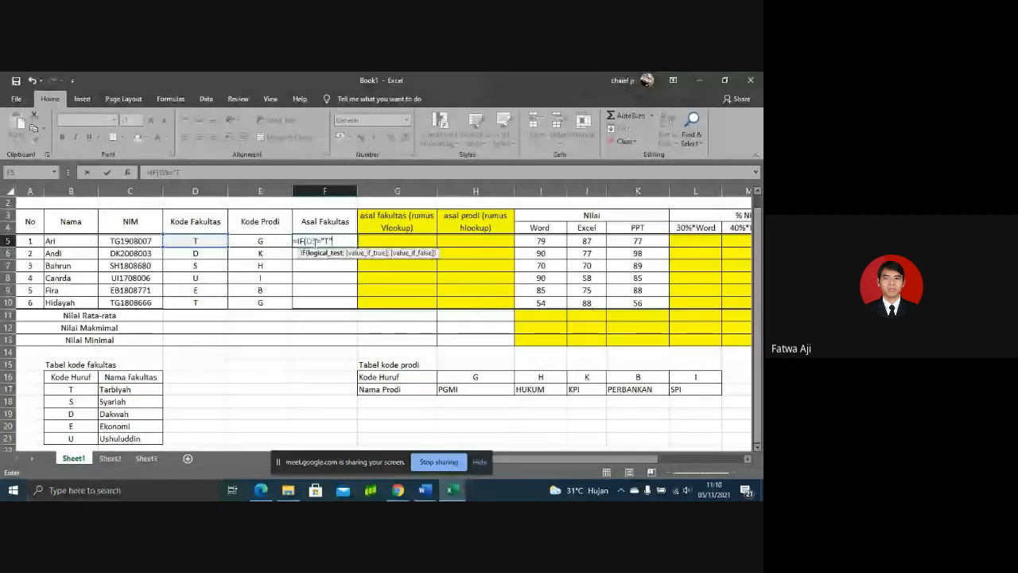
# - Complete the F5 formula with "Tarbiyah" if true and "Salah" if false, and fill it down to F10
pyautogui.write(';')
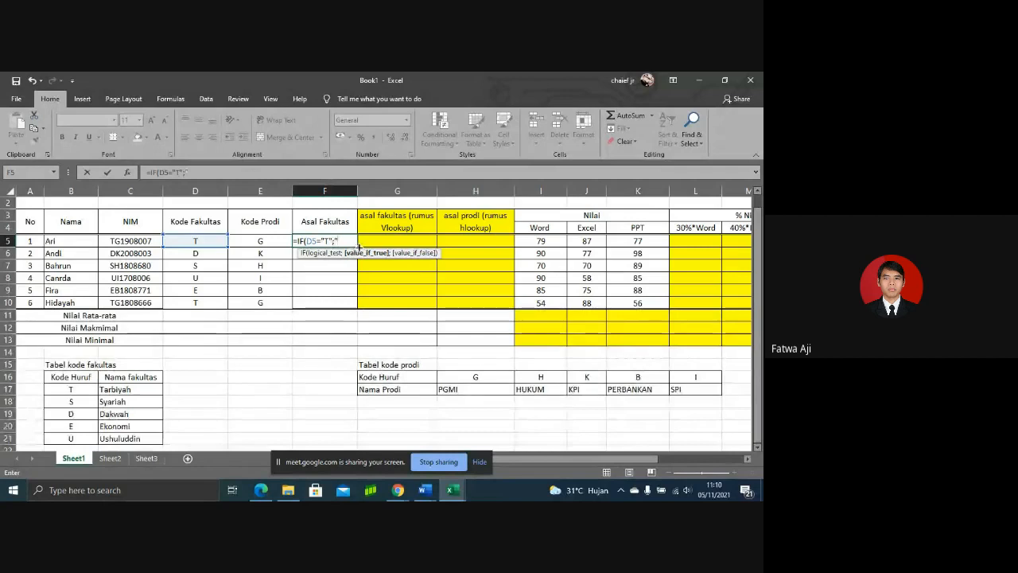
pyautogui.write('"Tarb')
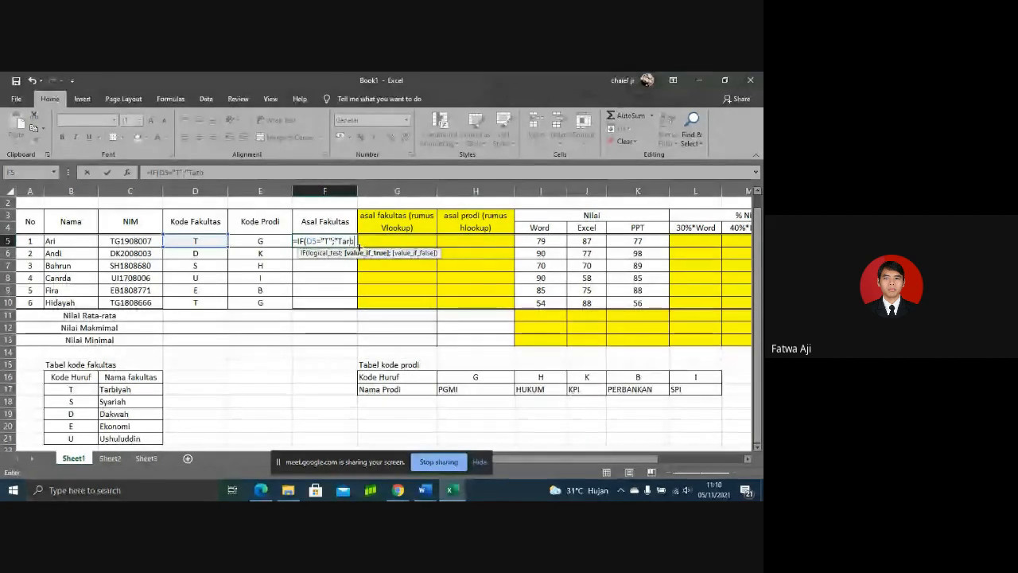
pyautogui.write('iyah"')
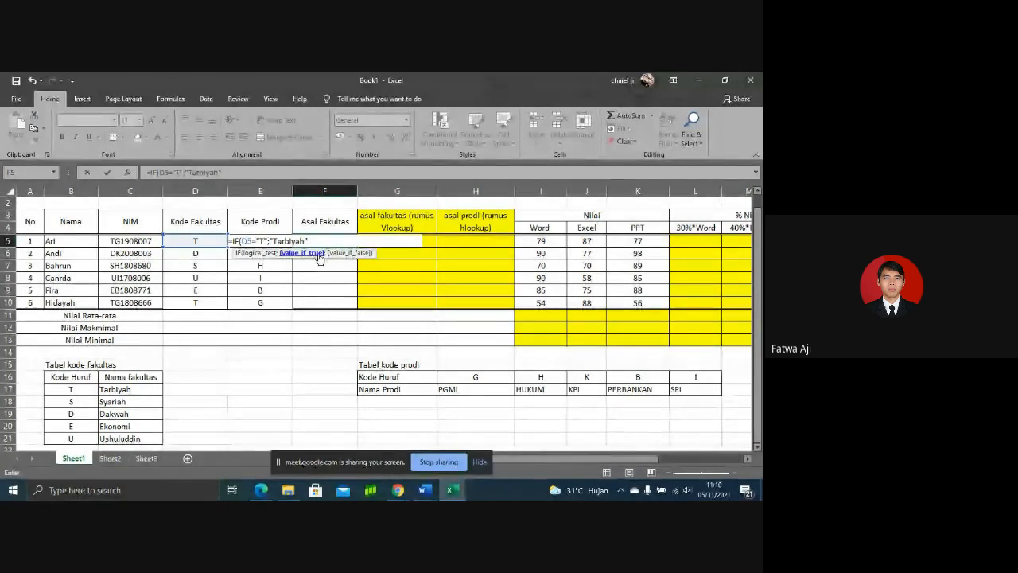
pyautogui.write(';')
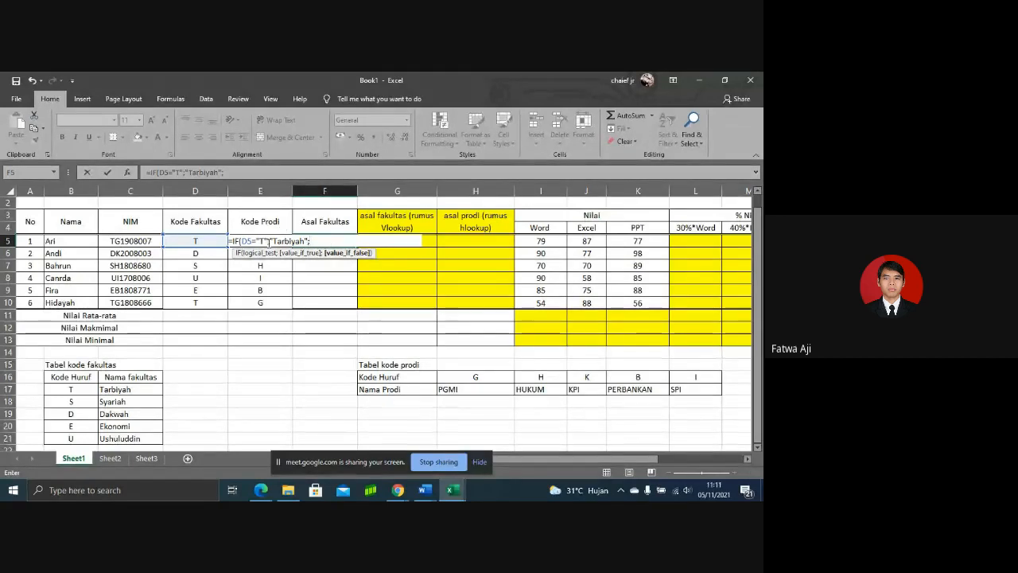
pyautogui.write('"')
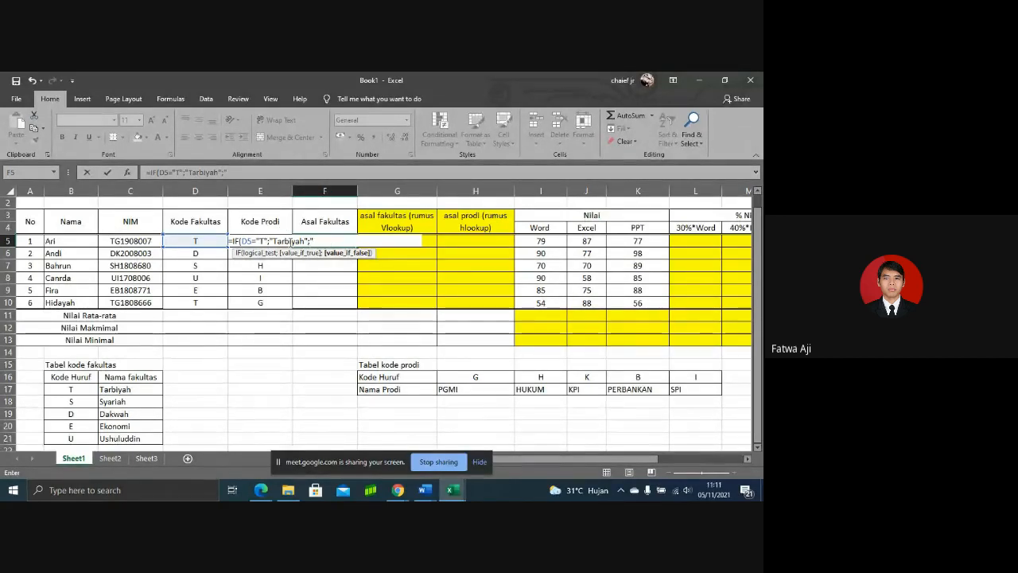
pyautogui.write('Salah"')
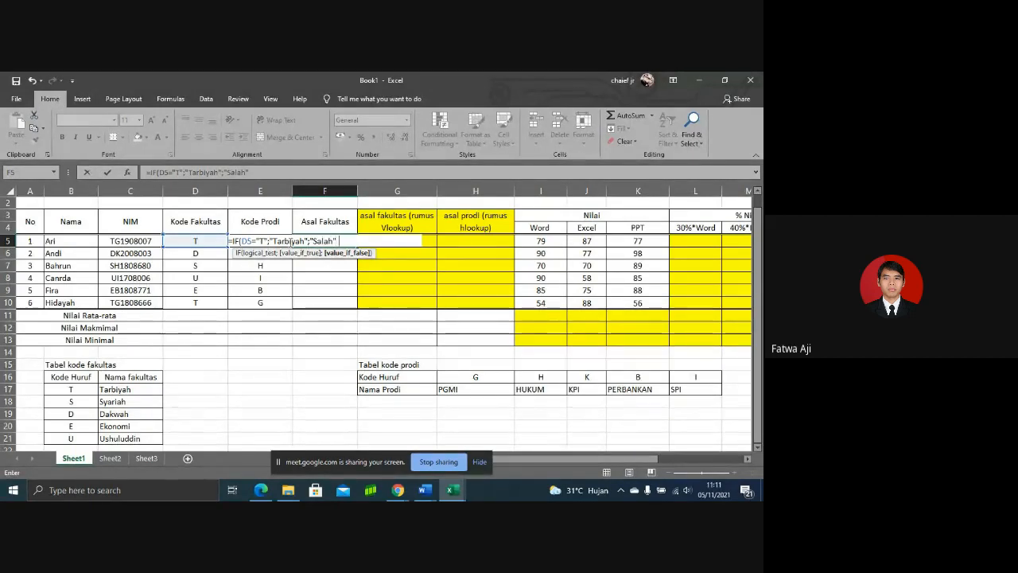
pyautogui.write(')')
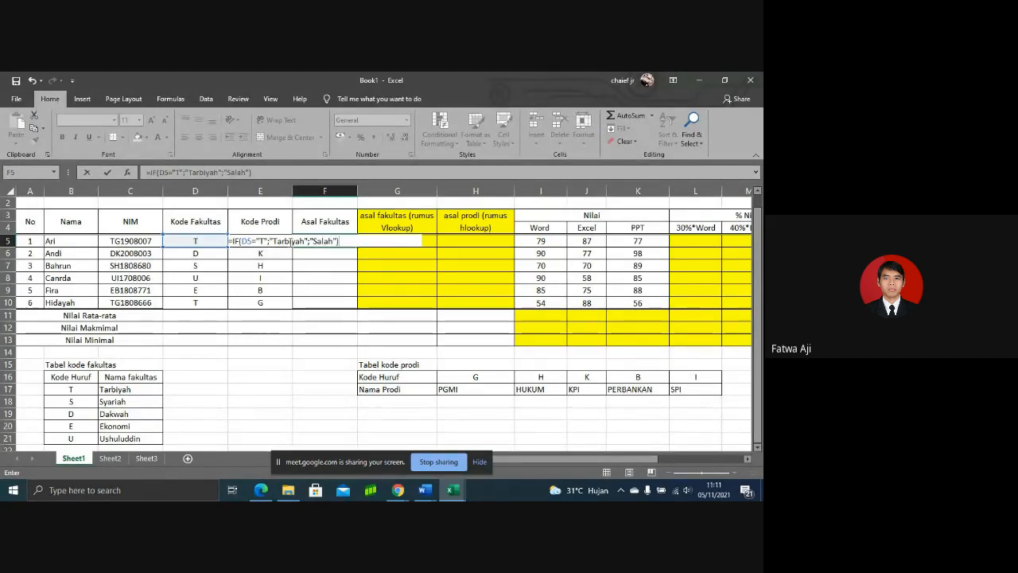
pyautogui.press('Return')
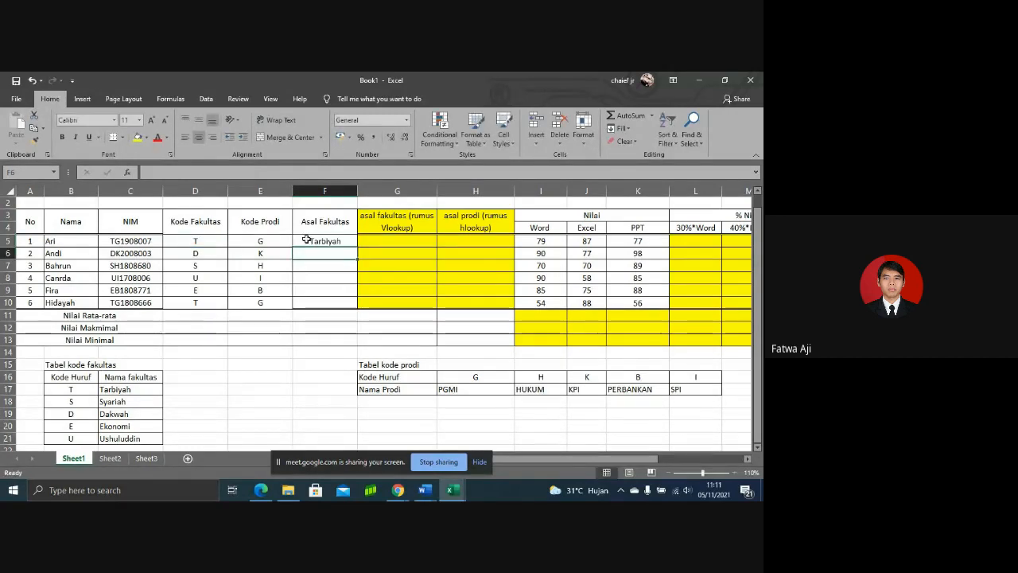
pyautogui.click(306, 240)
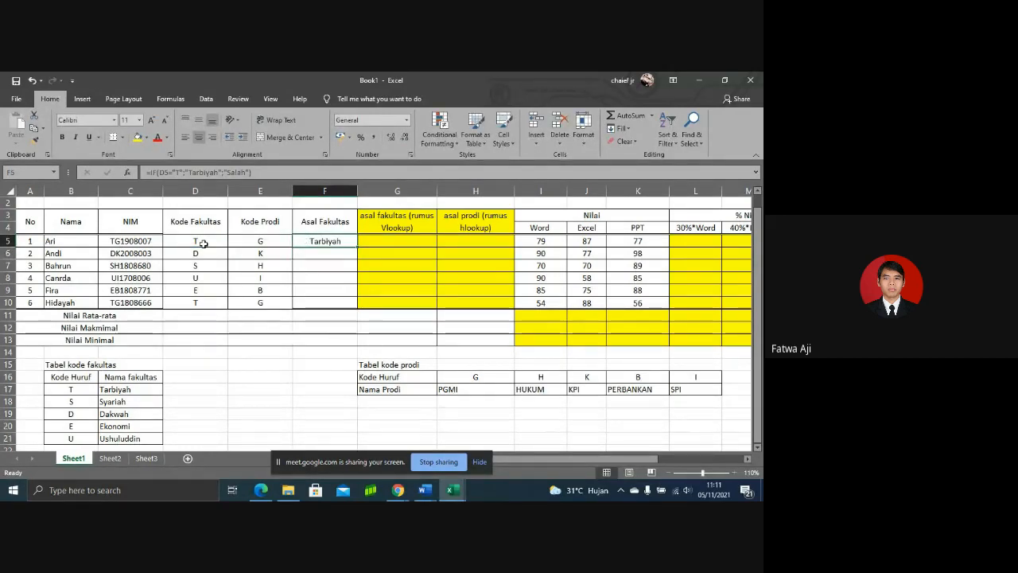
pyautogui.moveTo(357, 247); pyautogui.dragTo(357, 308)
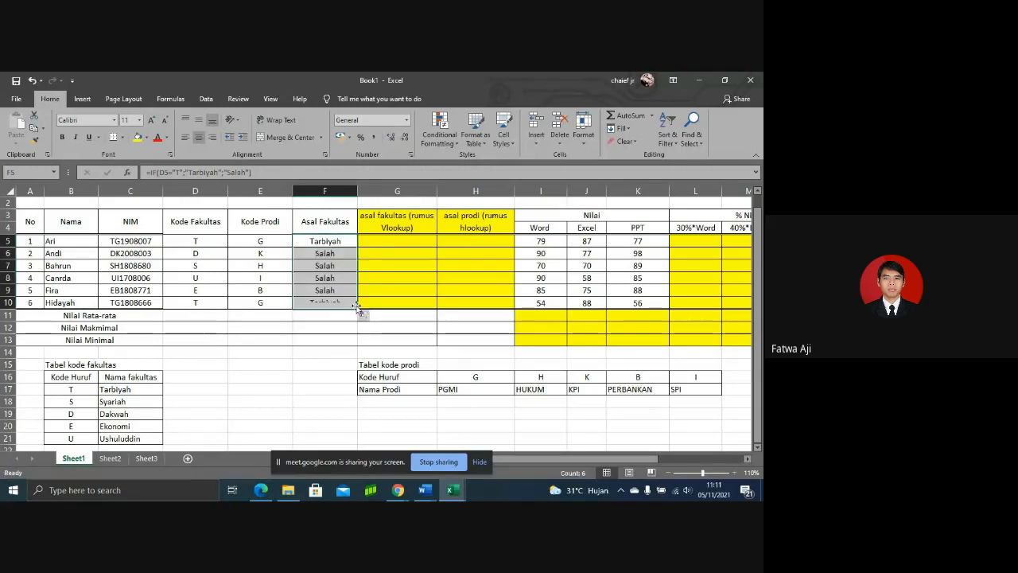
# - Examine the Asal Fakultas results in F5:F10 against the faculty codes in column D
pyautogui.click(333, 256)
pyautogui.press('Left')
pyautogui.press('Left')
pyautogui.press('Left')
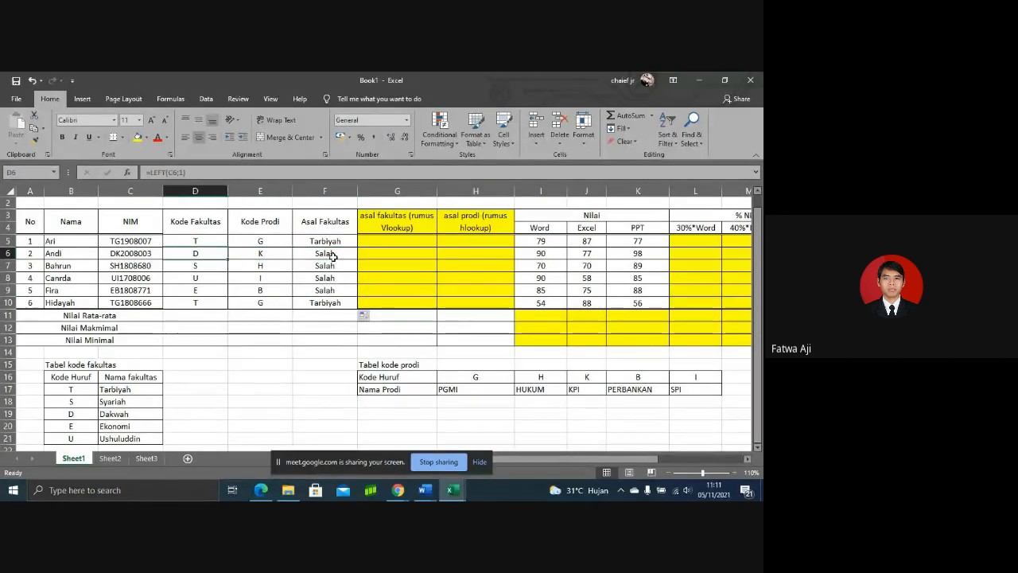
pyautogui.press('Right')
pyautogui.press('Right')
pyautogui.press('Right')
pyautogui.press('Right')
pyautogui.press('Left')
pyautogui.press('Down')
pyautogui.press('Down')
pyautogui.press('Down')
pyautogui.press('Down')
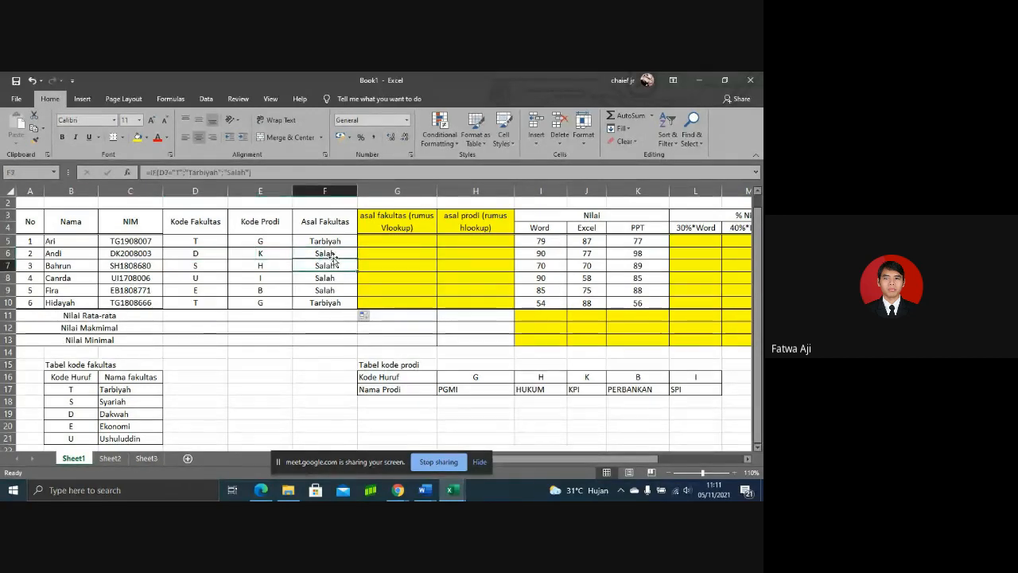
pyautogui.press('Left')
pyautogui.press('Left')
pyautogui.press('Right')
pyautogui.press('Right')
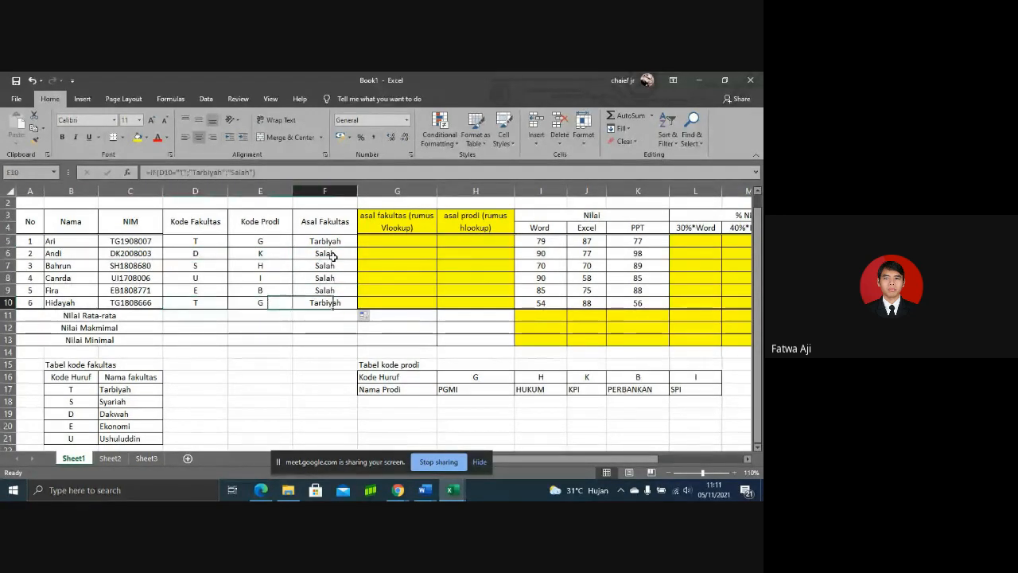
pyautogui.press('Up')
pyautogui.press('Up')
pyautogui.press('Up')
pyautogui.press('Up')
pyautogui.press('Up')
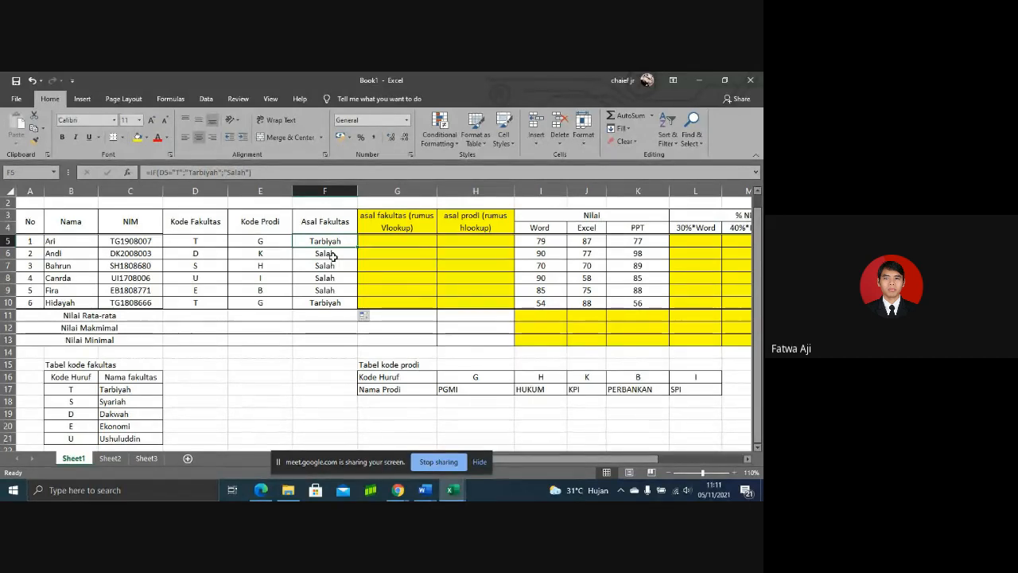
pyautogui.click(333, 254)
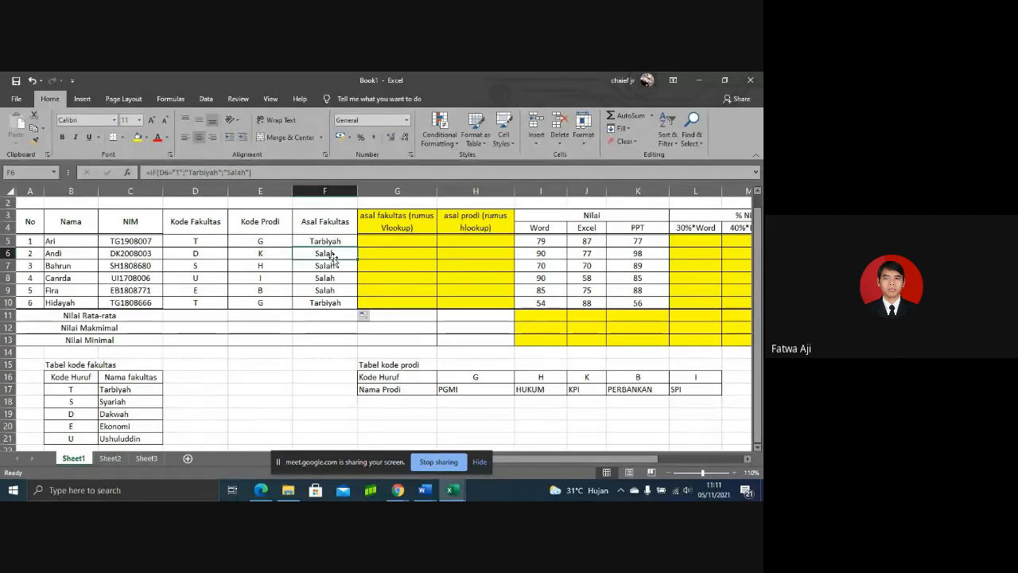
pyautogui.press('Up')
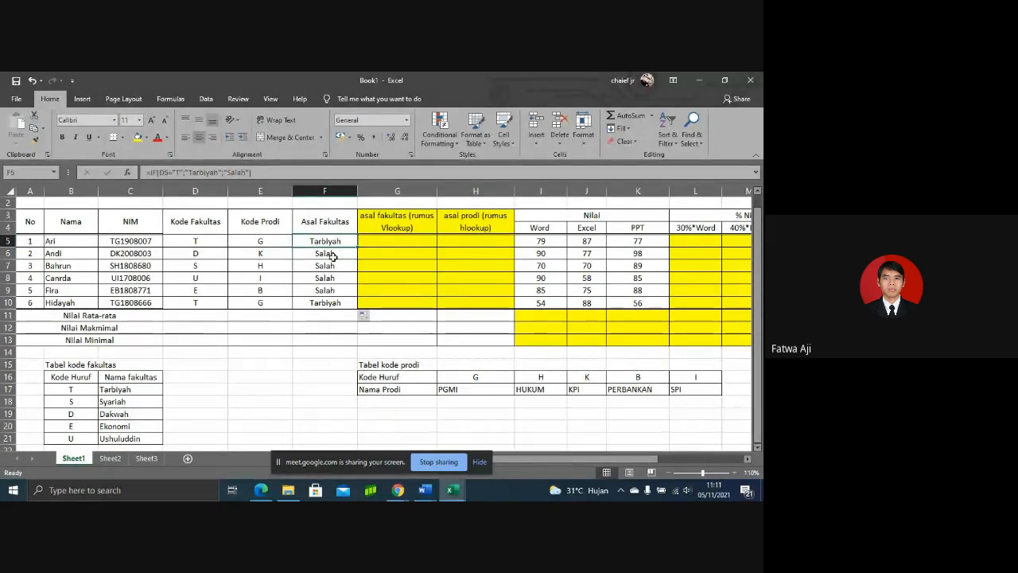
pyautogui.press('Down')
pyautogui.press('Down')
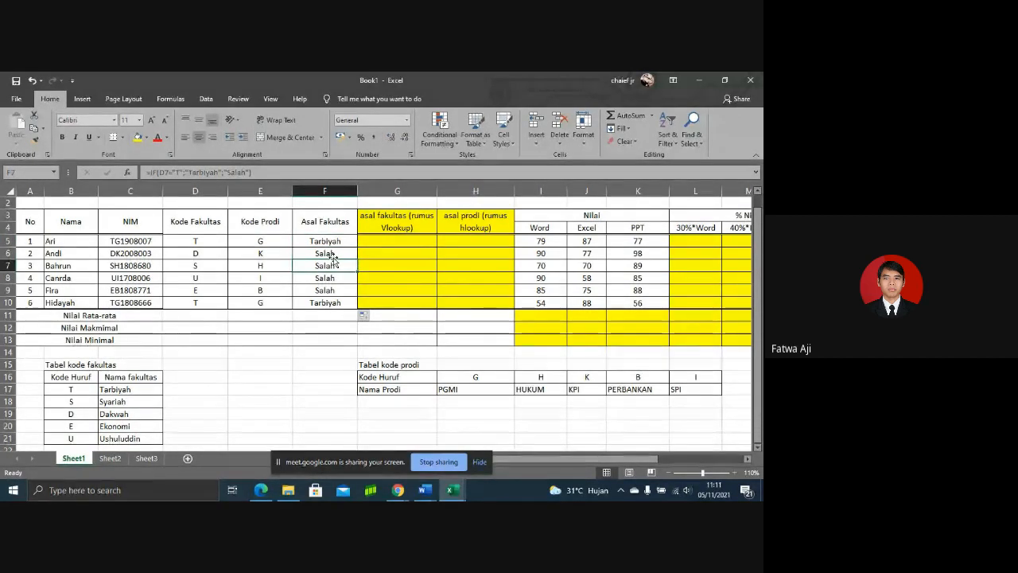
# - Edit the F5 formula by copying its IF(D5="T";"Tarbiyah"; part and inserting the copy before "Salah"
pyautogui.click(335, 241)
pyautogui.doubleClick(337, 241)
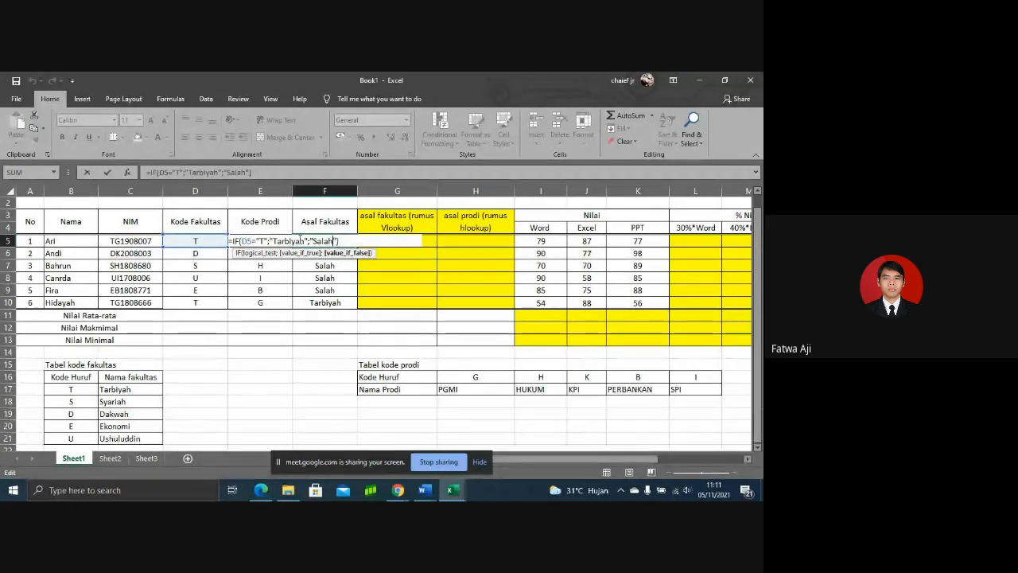
pyautogui.click(234, 241)
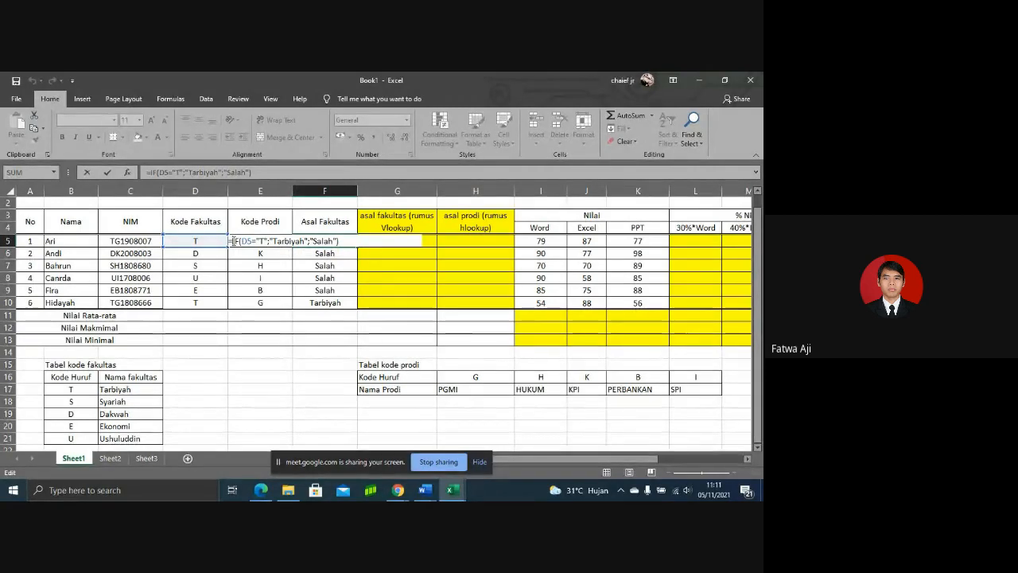
pyautogui.moveTo(234, 241); pyautogui.dragTo(311, 241)
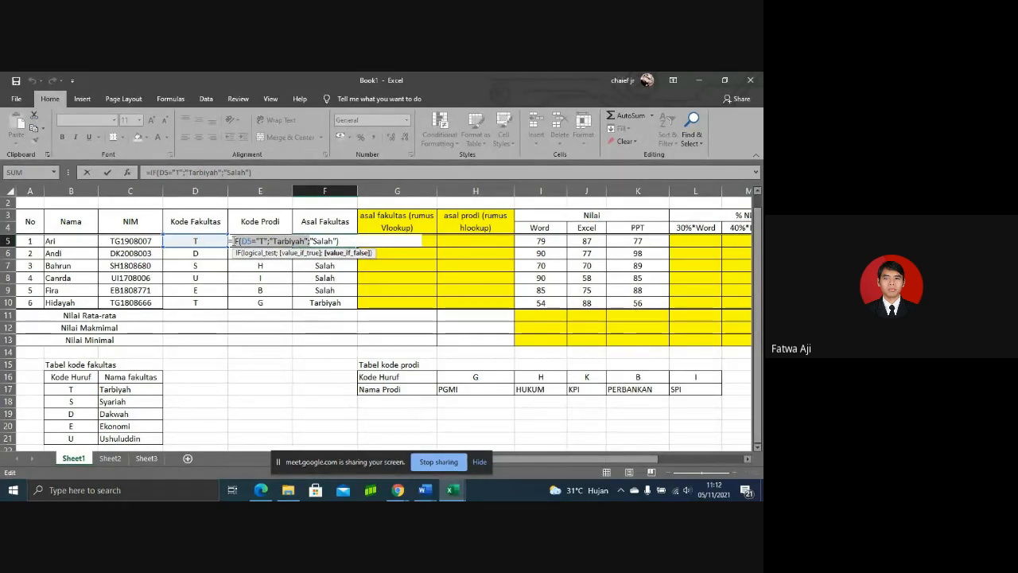
pyautogui.hotkey('ctrl', 'c')
pyautogui.click(310, 241)
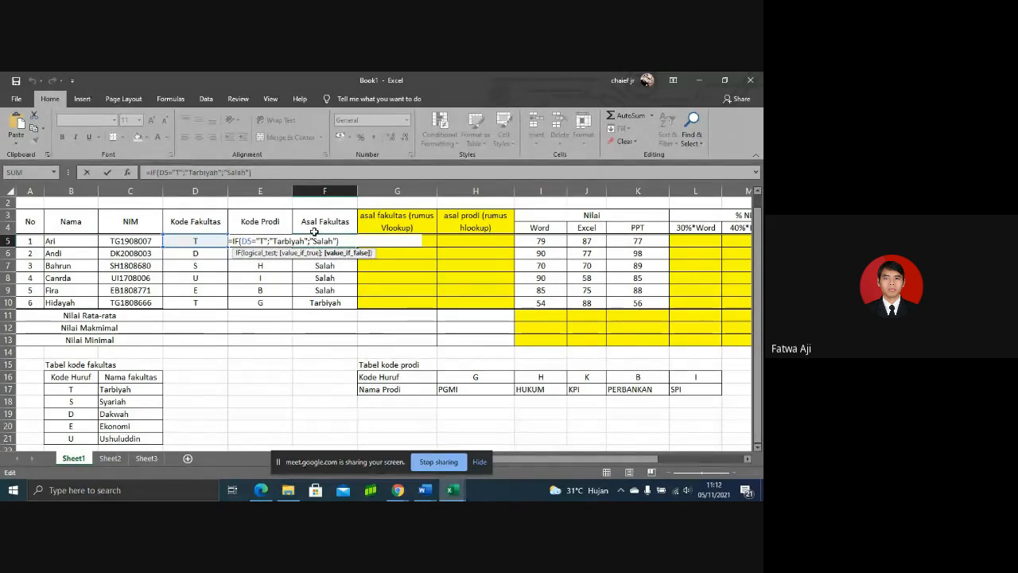
pyautogui.hotkey('ctrl', 'v')
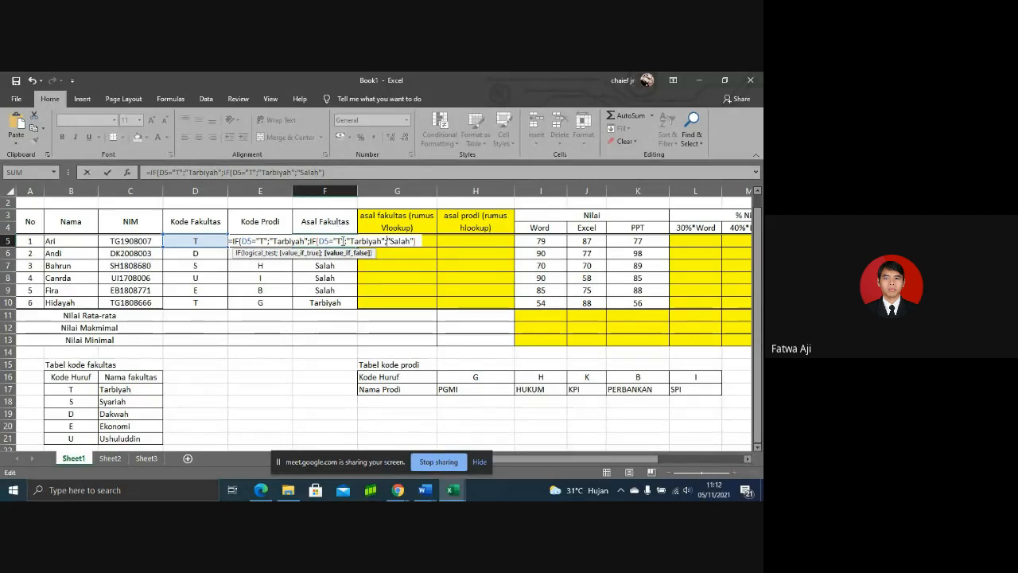
# - Change the second IF in the F5 formula to test for "D" and return "Dakwah"
pyautogui.click(342, 241)
pyautogui.press('BackSpace')
pyautogui.write('D')
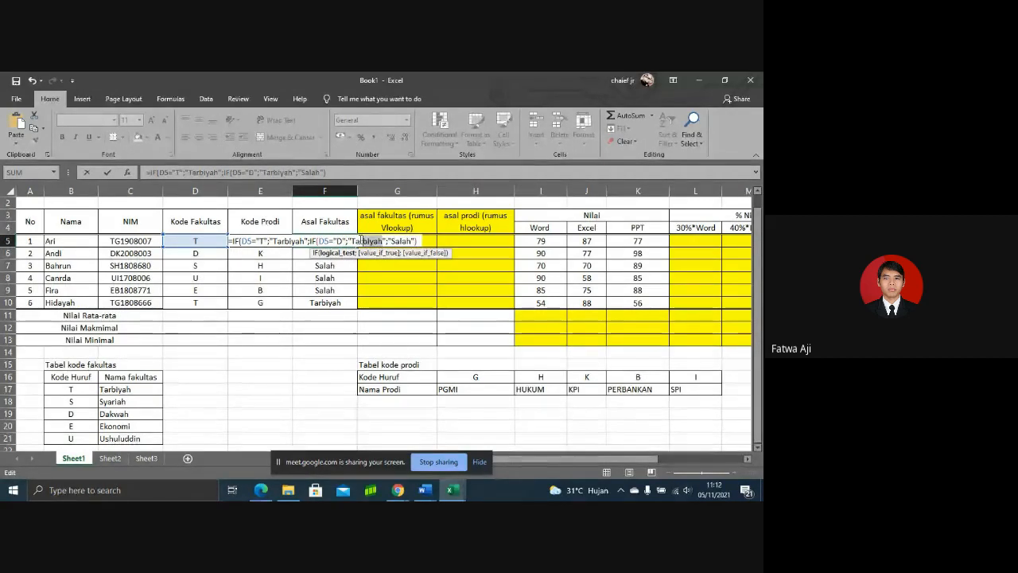
pyautogui.moveTo(382, 241); pyautogui.dragTo(353, 241)
pyautogui.write('Dakwah')
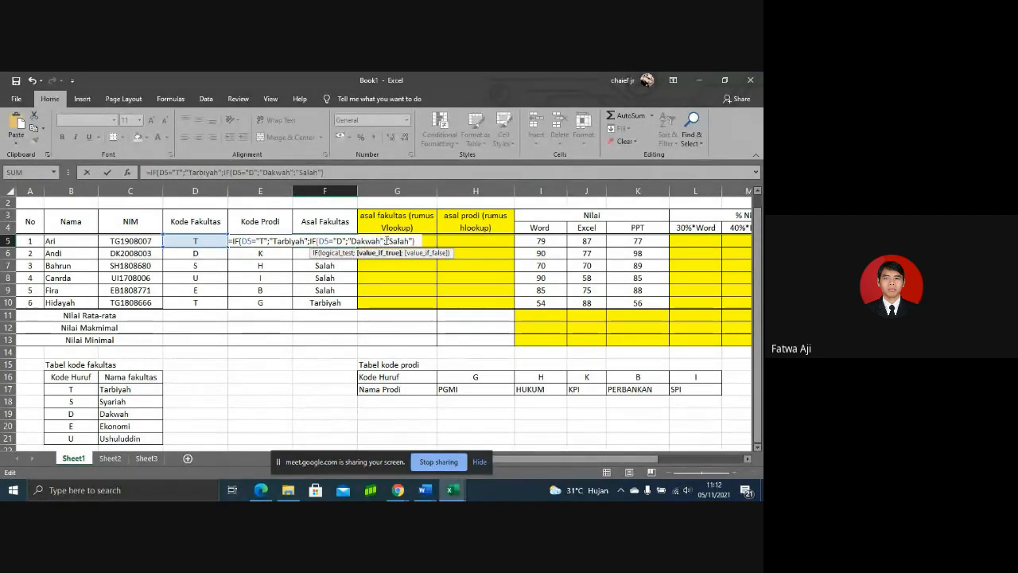
# - Insert a third IF before "Salah" in the F5 formula, testing D5 for "S" and returning "Syariah"
pyautogui.click(387, 241)
pyautogui.hotkey('ctrl', 'v')
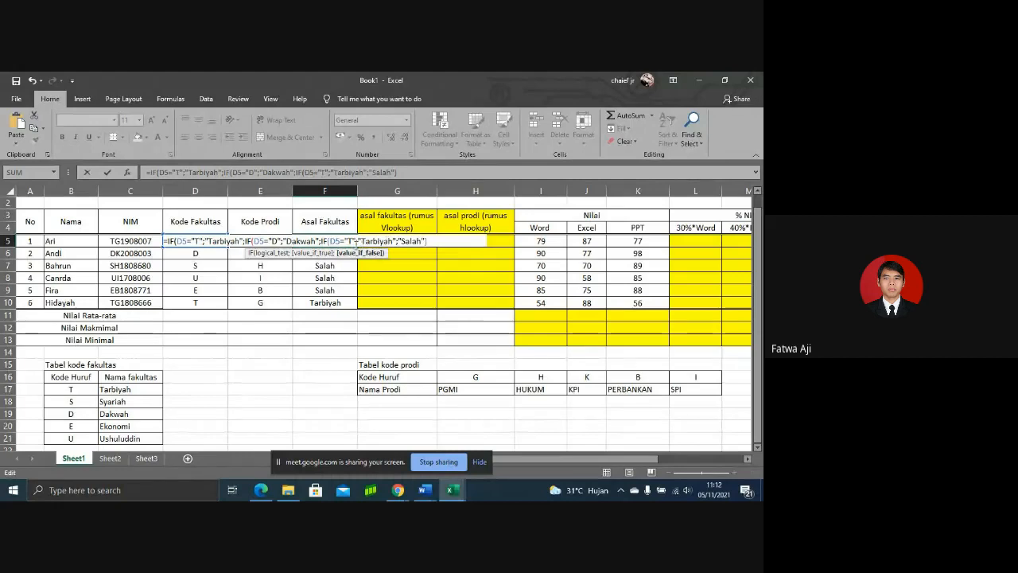
pyautogui.click(353, 241)
pyautogui.press('BackSpace')
pyautogui.write('S')
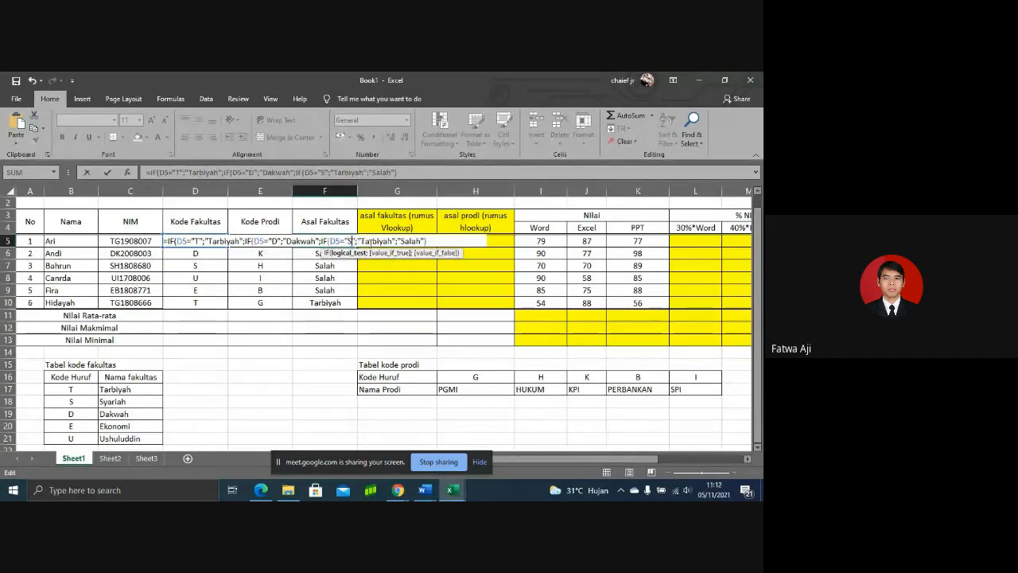
pyautogui.moveTo(389, 241); pyautogui.dragTo(362, 241)
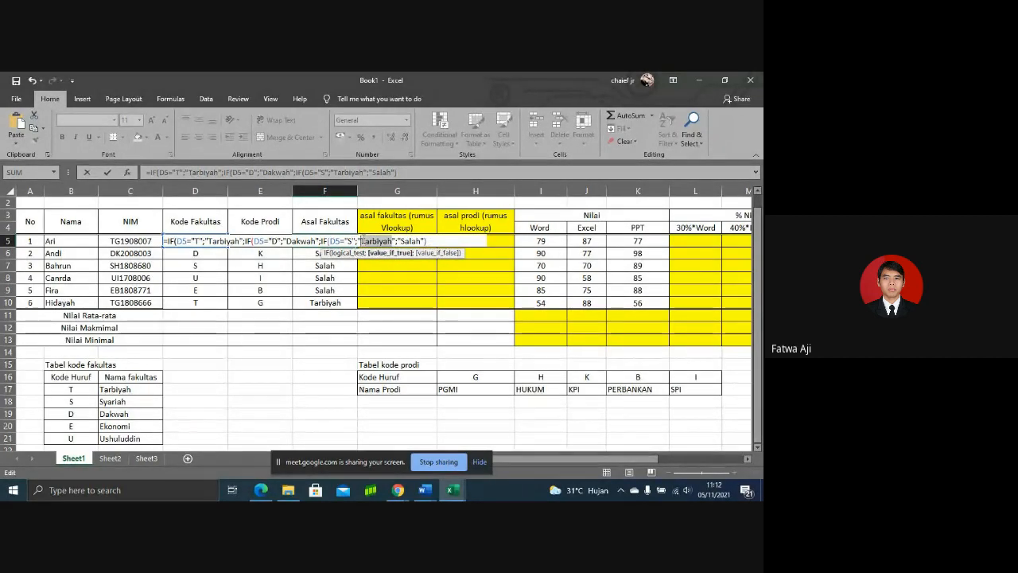
pyautogui.write('Syariah')
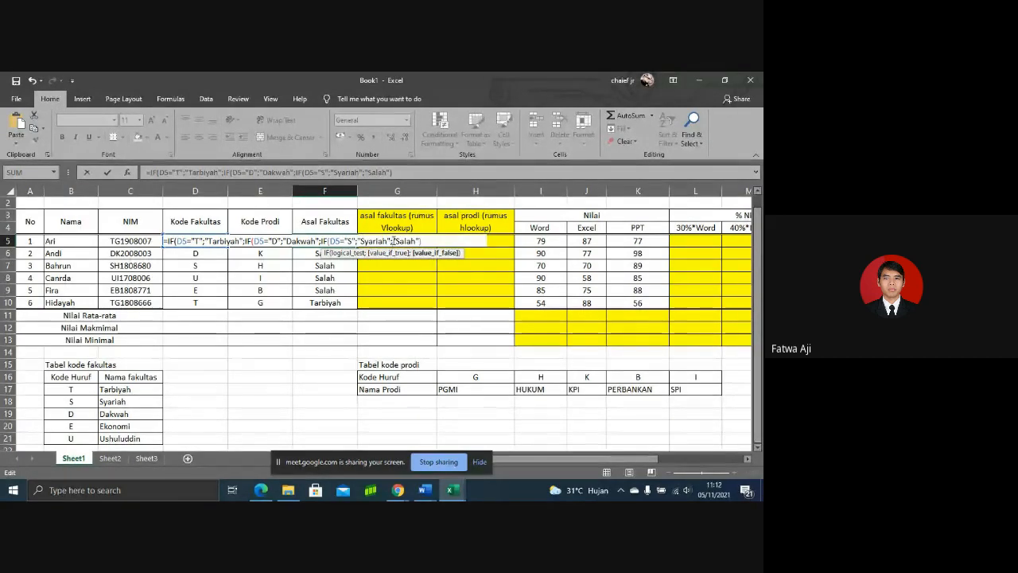
# - Insert a fourth IF before "Salah" in the F5 formula, testing D5 for "E" and returning "Ekonomi"
pyautogui.hotkey('ctrl', 'v')
pyautogui.click(360, 240)
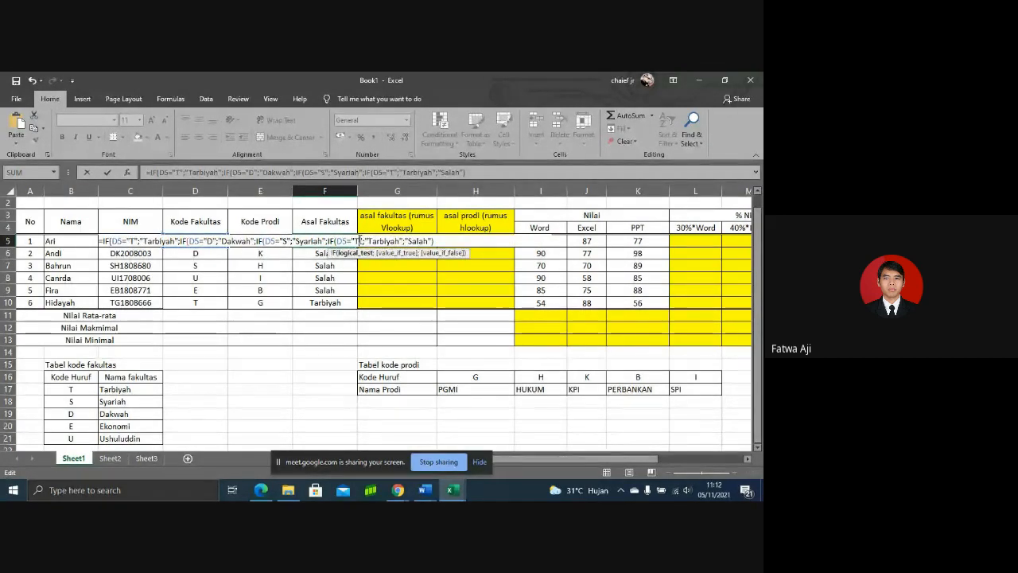
pyautogui.press('BackSpace')
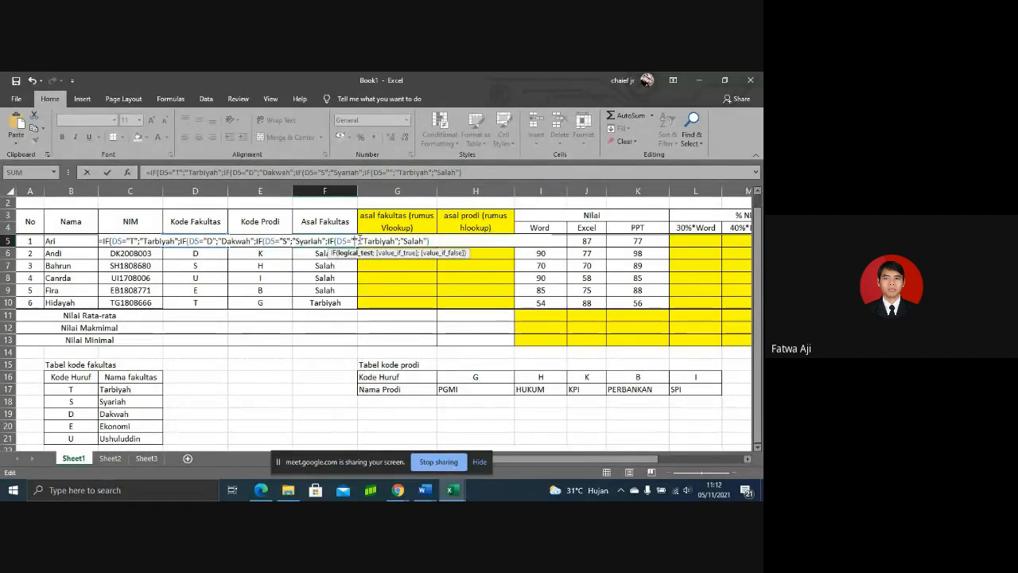
pyautogui.write('E')
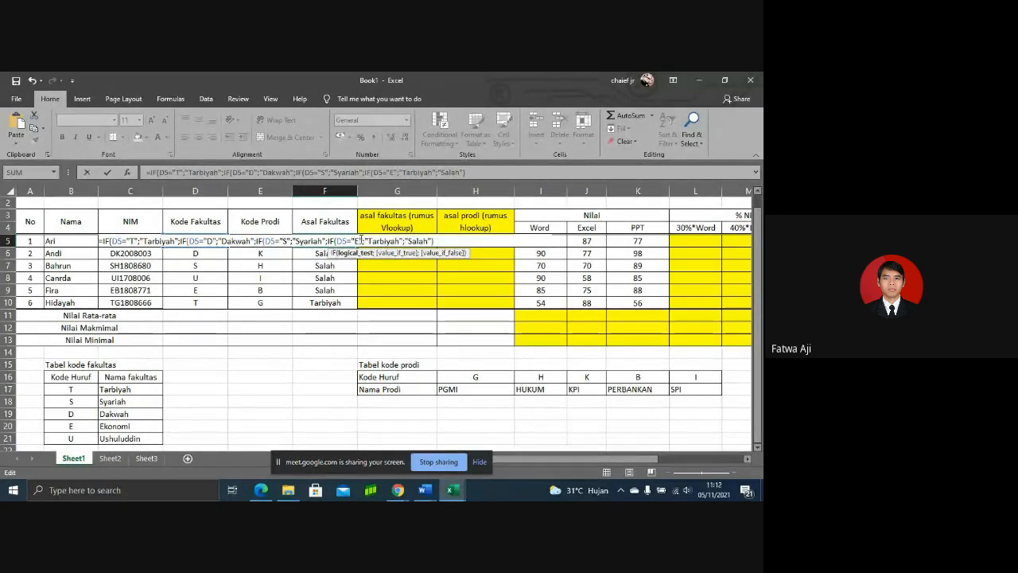
pyautogui.doubleClick(383, 240)
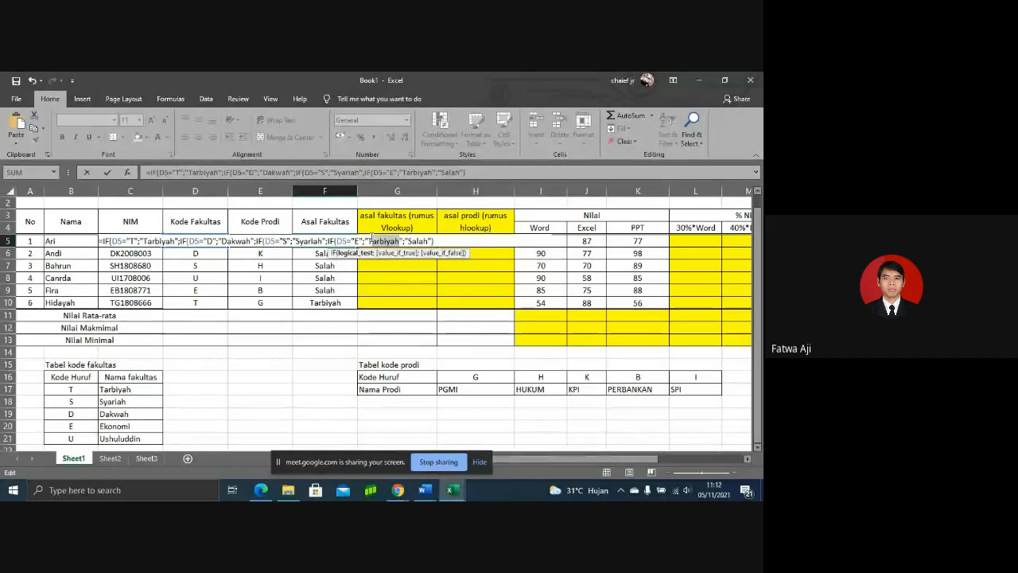
pyautogui.write('Ekono')
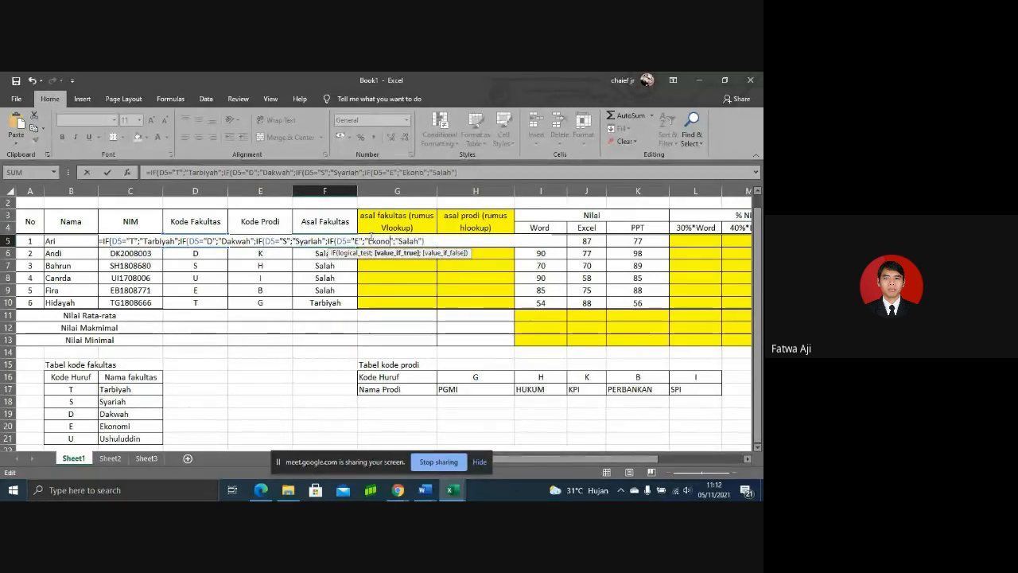
pyautogui.write('mi')
# - Insert a fifth IF before "Salah" in the F5 formula, testing D5 for "U" and returning "Ushuluddin"
pyautogui.click(405, 240)
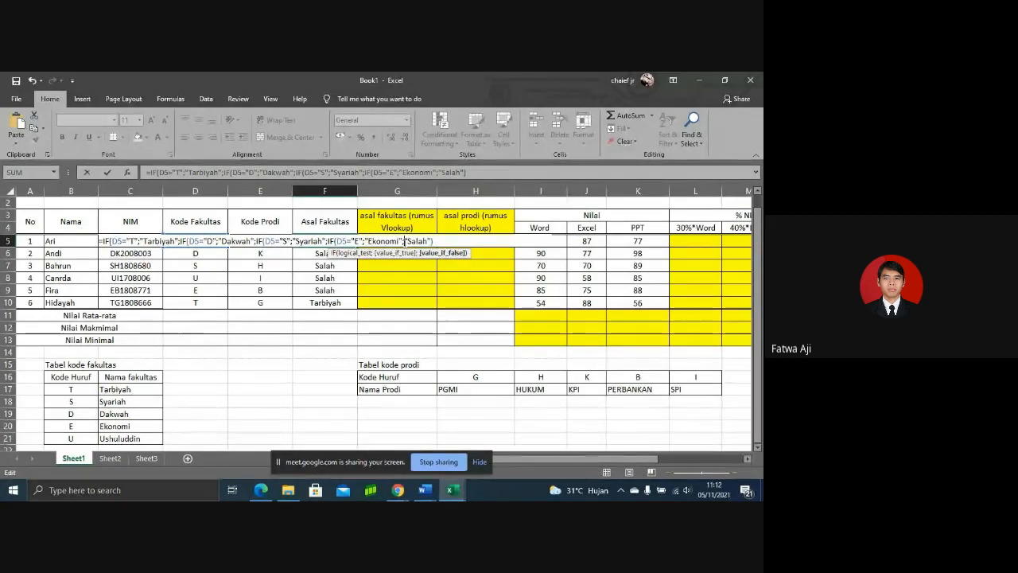
pyautogui.hotkey('ctrl', 'v')
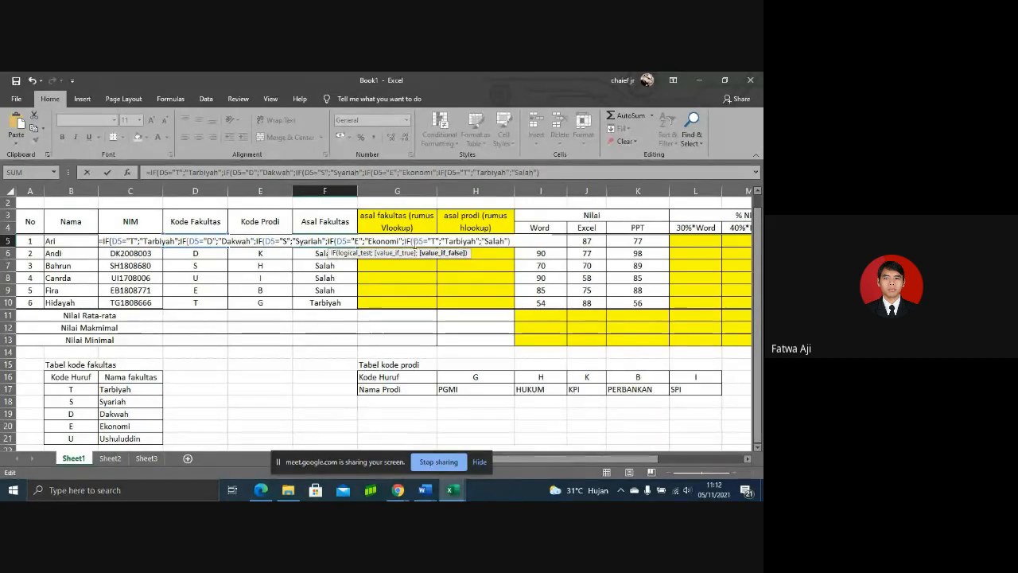
pyautogui.click(435, 238)
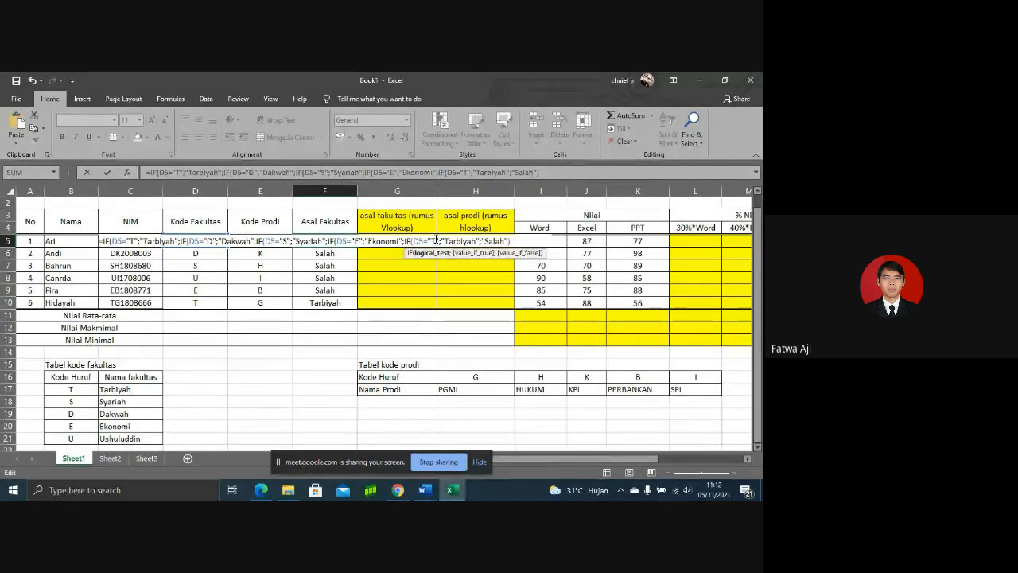
pyautogui.press('BackSpace')
pyautogui.write('U')
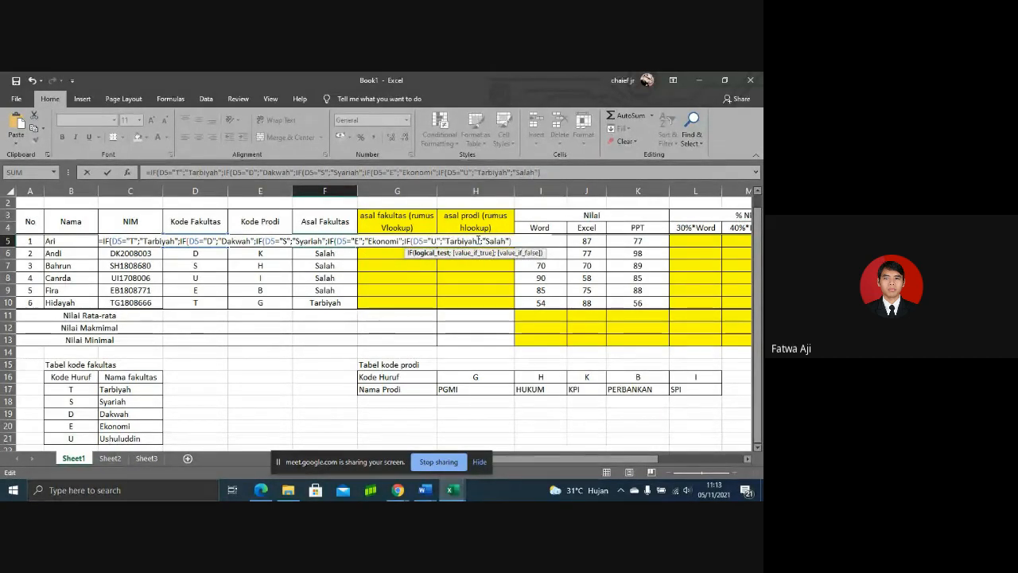
pyautogui.moveTo(477, 240); pyautogui.dragTo(450, 240)
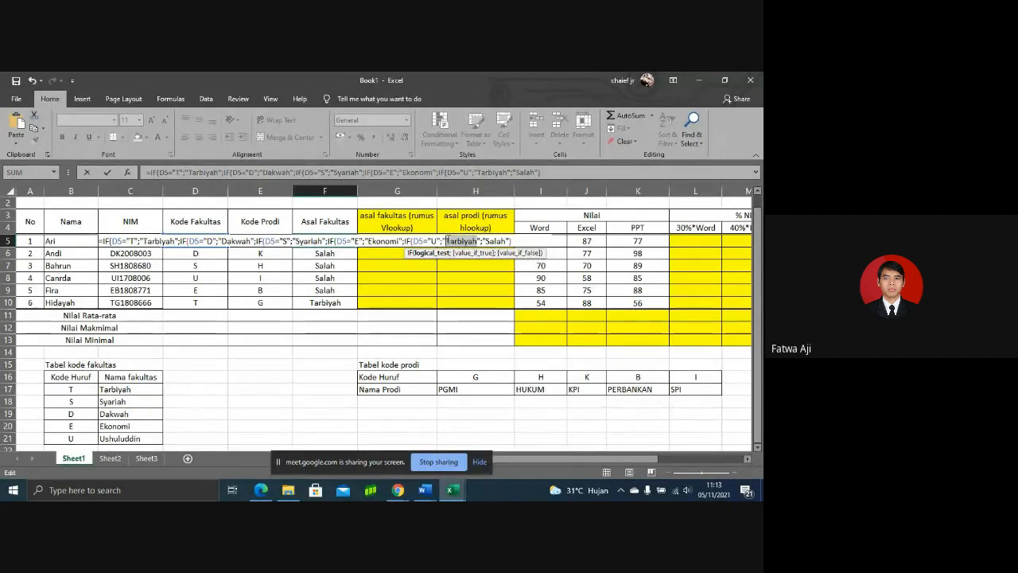
pyautogui.write('Ushul')
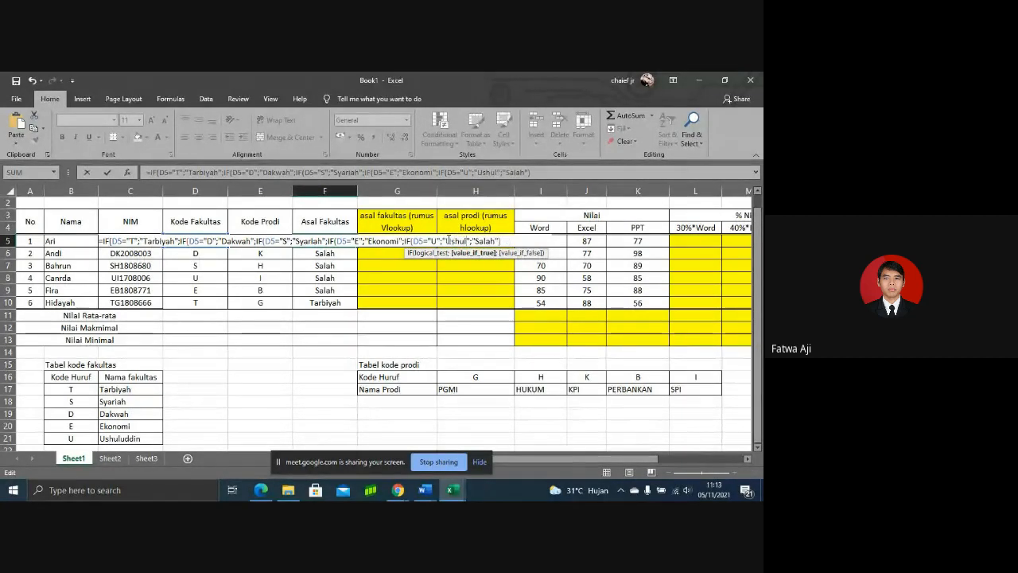
pyautogui.write('uddin')
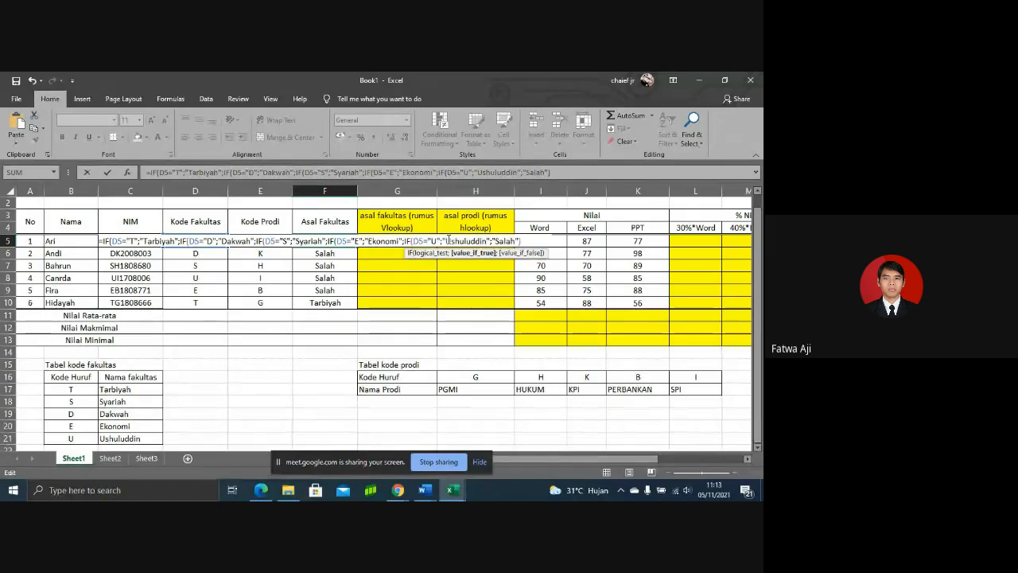
# - Add the four missing closing parentheses to the nested F5 formula and fill it down to F10
pyautogui.click(522, 240)
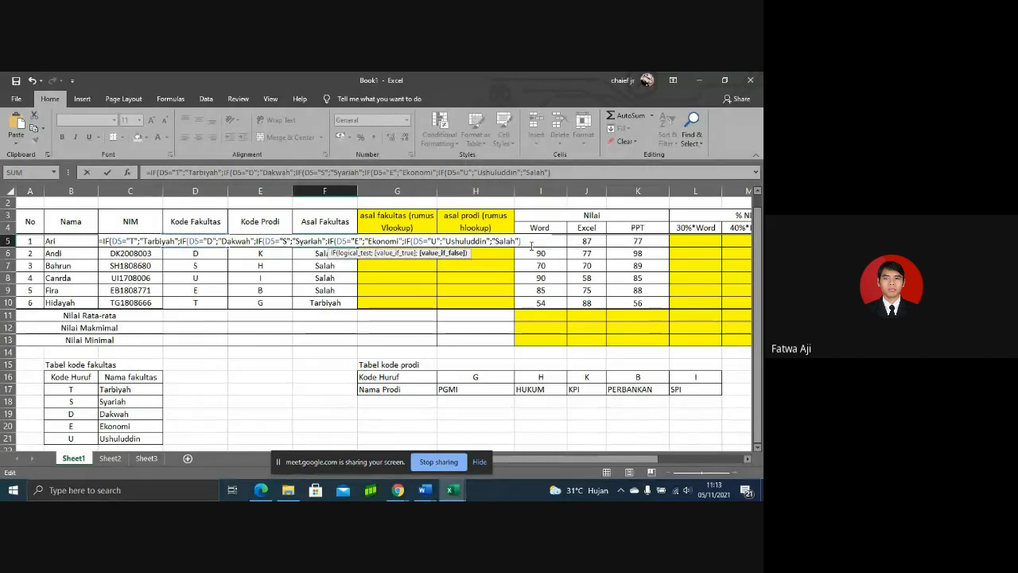
pyautogui.write('))))')
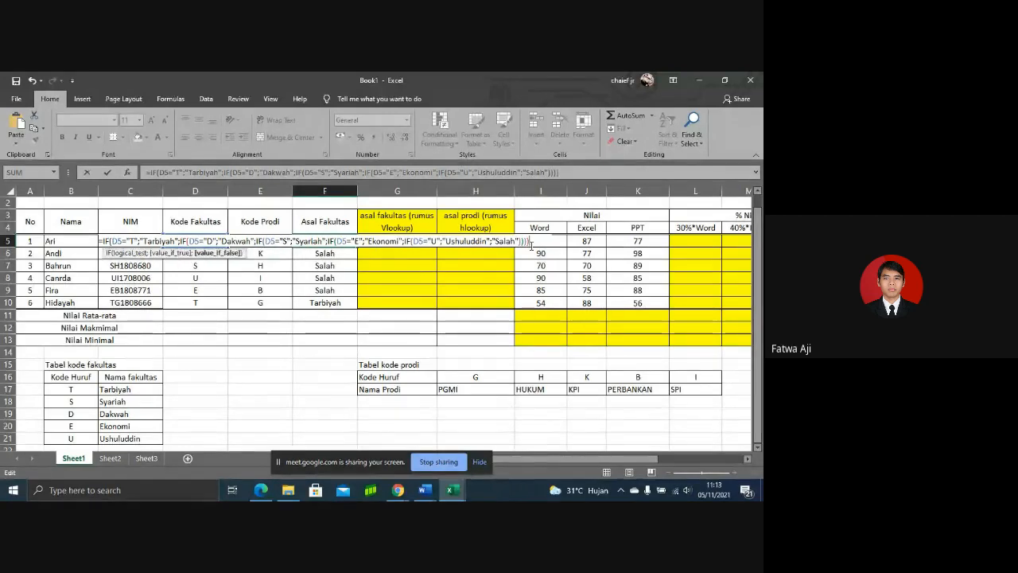
pyautogui.press('Return')
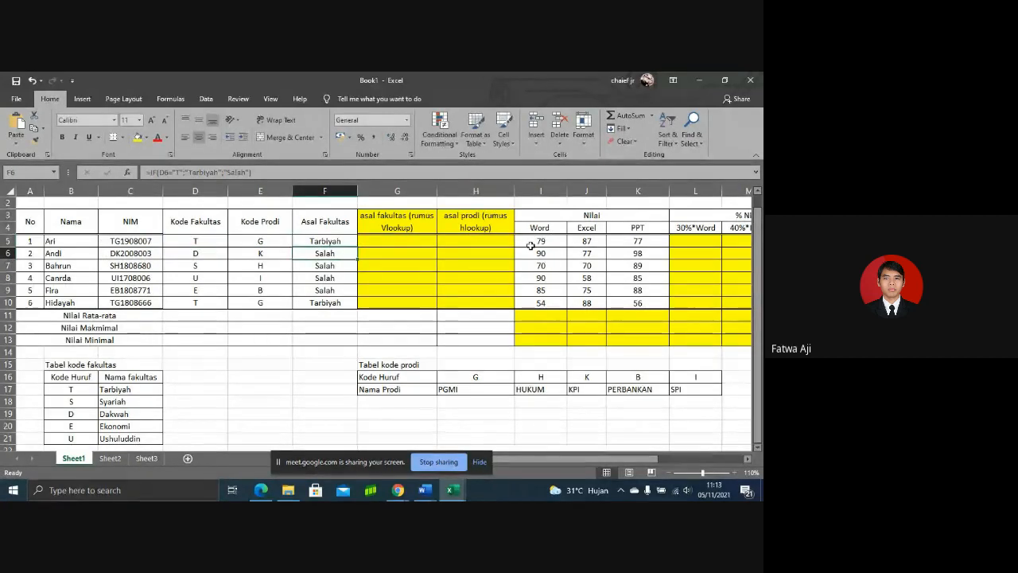
pyautogui.click(353, 242)
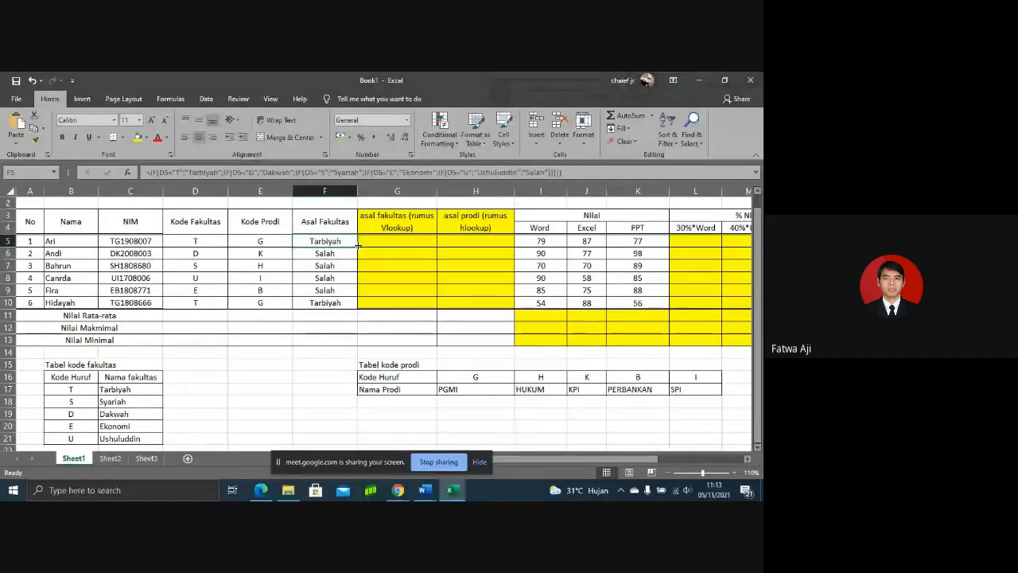
pyautogui.moveTo(358, 247); pyautogui.dragTo(358, 310)
# - Compare the Asal Fakultas results in column F with the faculty codes in column D, from row 6 to row 10
pyautogui.press('Down')
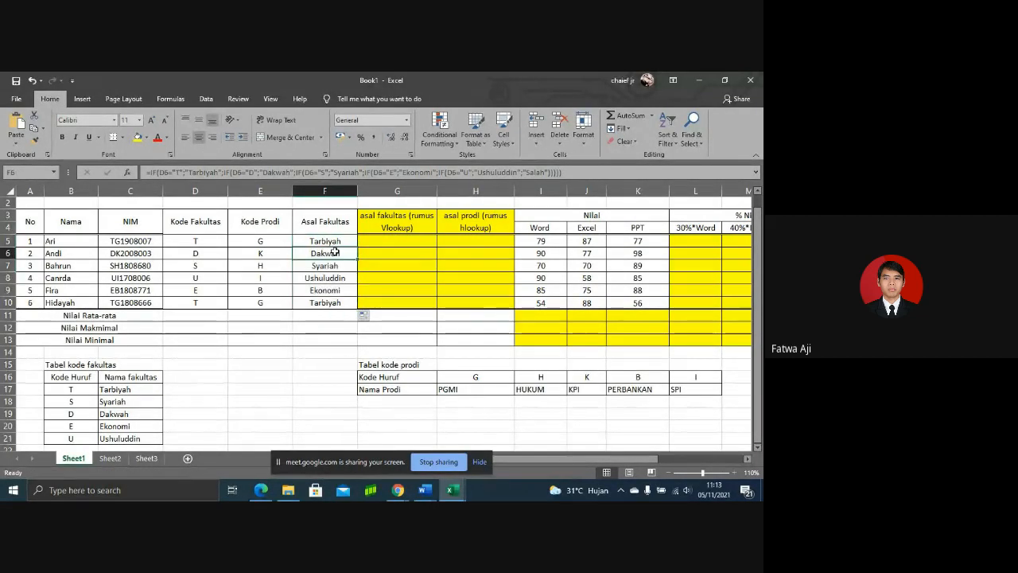
pyautogui.click(218, 252)
pyautogui.click(317, 253)
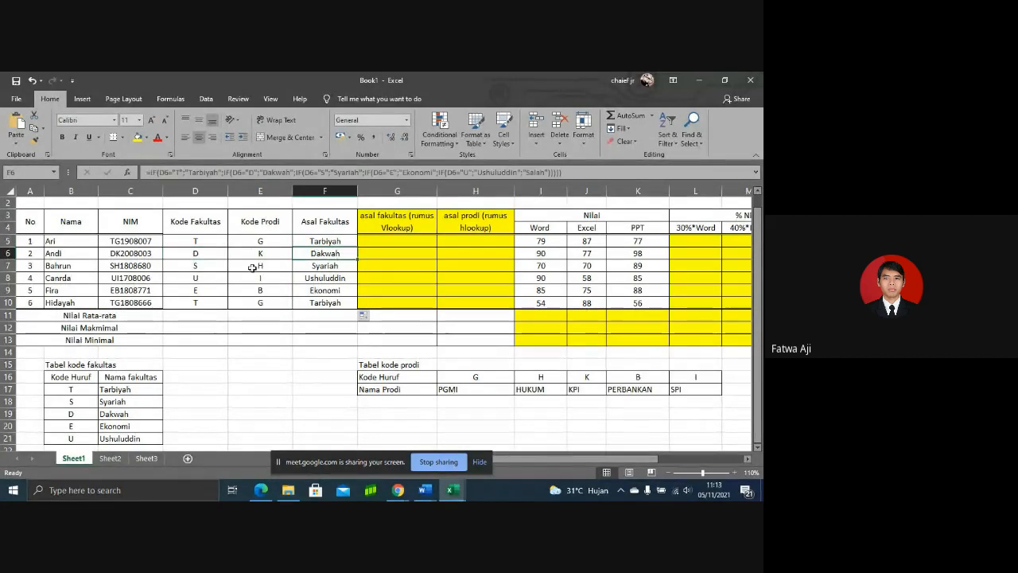
pyautogui.click(219, 263)
pyautogui.click(301, 267)
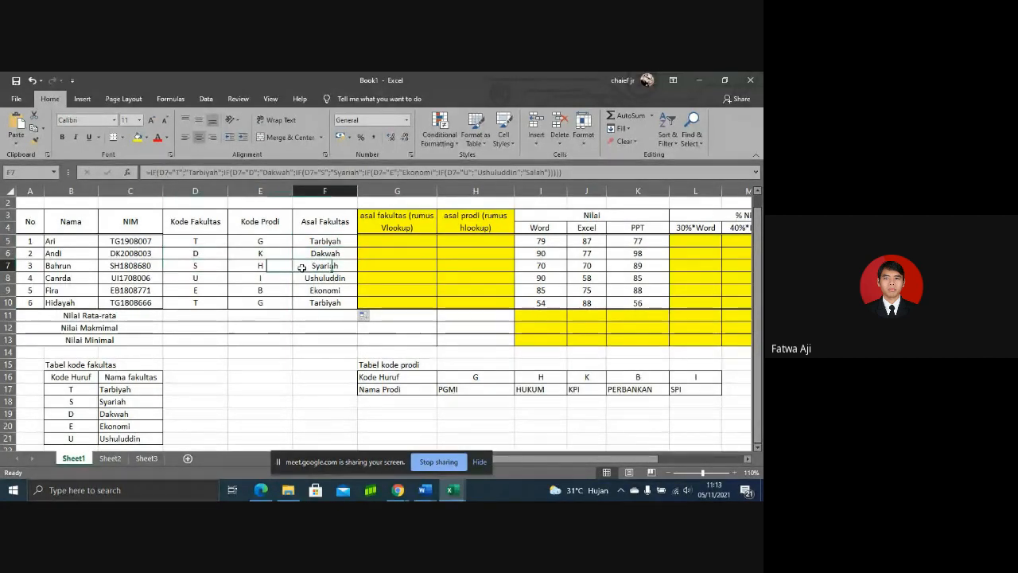
pyautogui.click(218, 288)
pyautogui.click(311, 288)
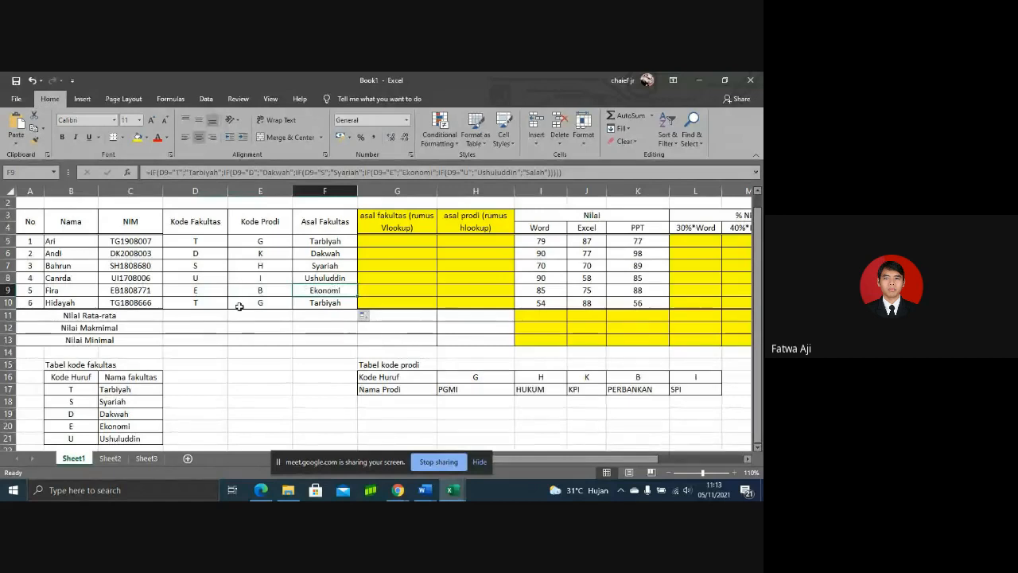
pyautogui.click(204, 302)
pyautogui.click(311, 303)
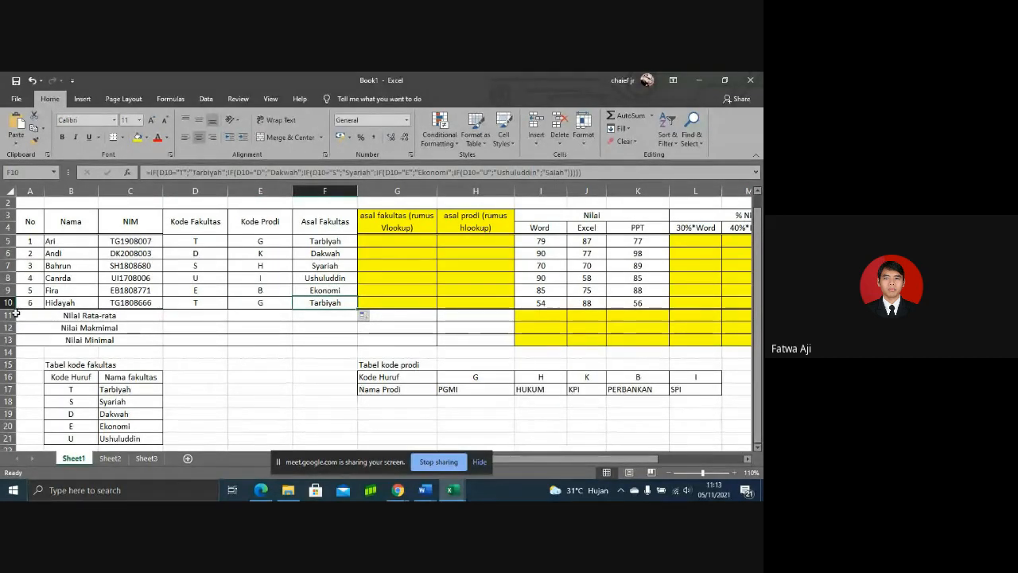
# - Insert a new row above row 9 of the student table and enter the student's name in B9
pyautogui.click(8, 289)
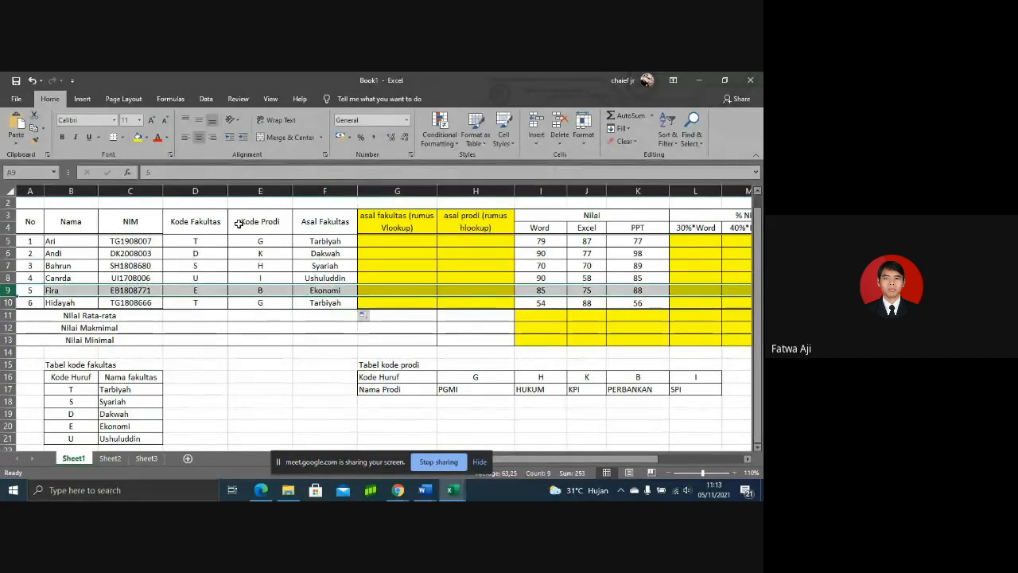
pyautogui.click(536, 124)
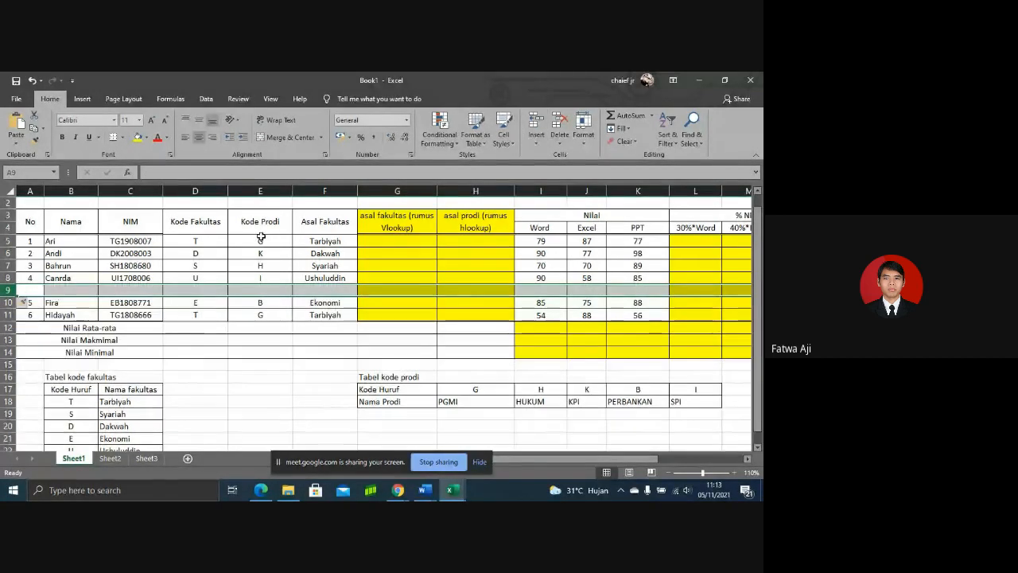
pyautogui.click(83, 289)
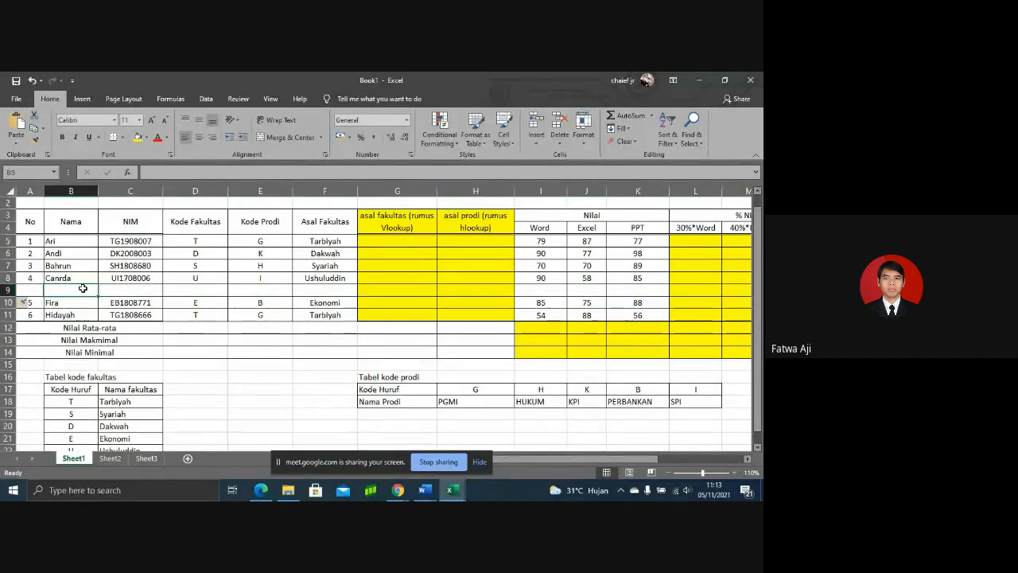
pyautogui.write('Andi')
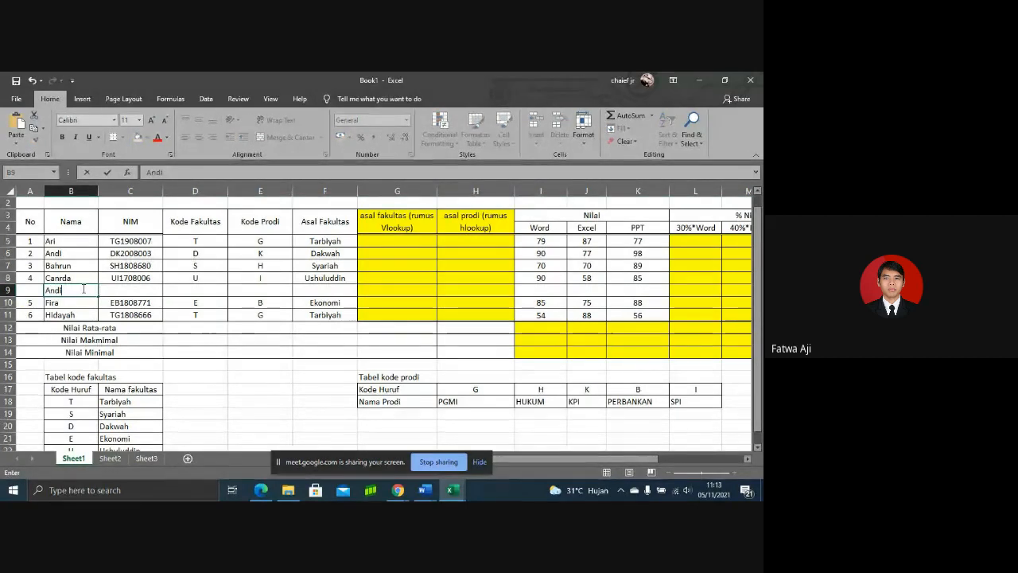
pyautogui.press('Tab')
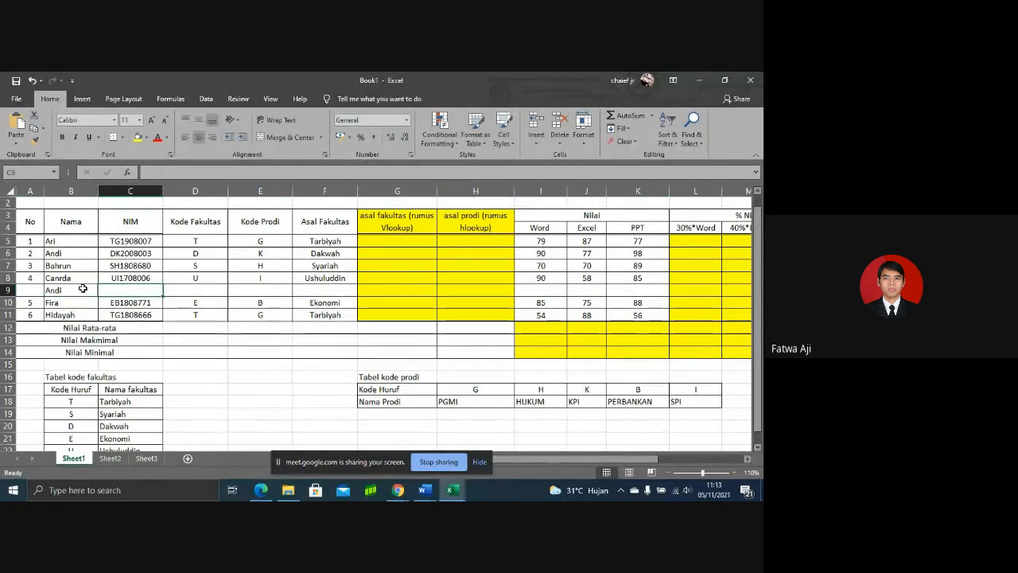
# - Enter a student number with the prefix SH in the NIM cell C9 of the new row
pyautogui.write('SH1808680')
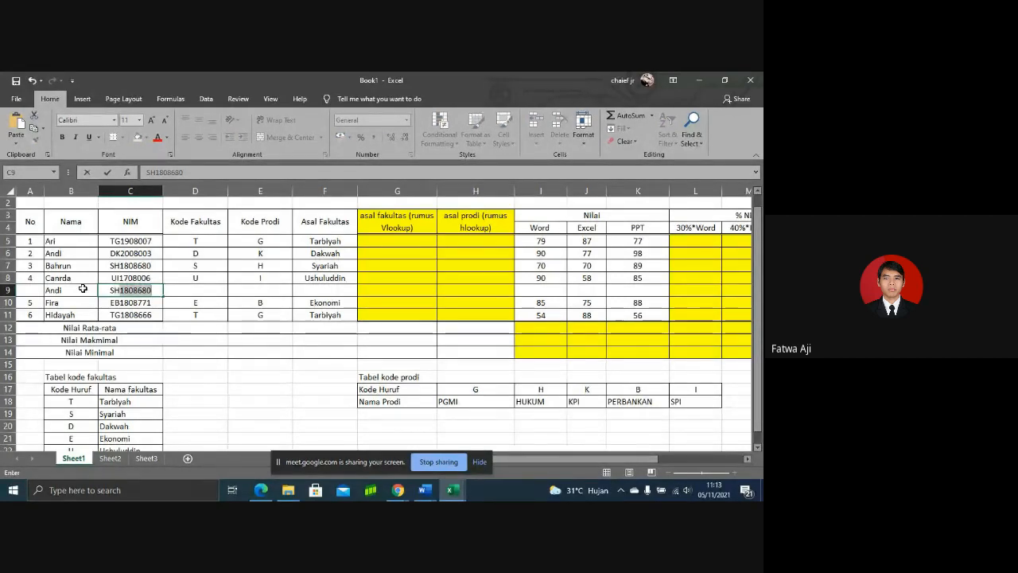
pyautogui.write('SH209')
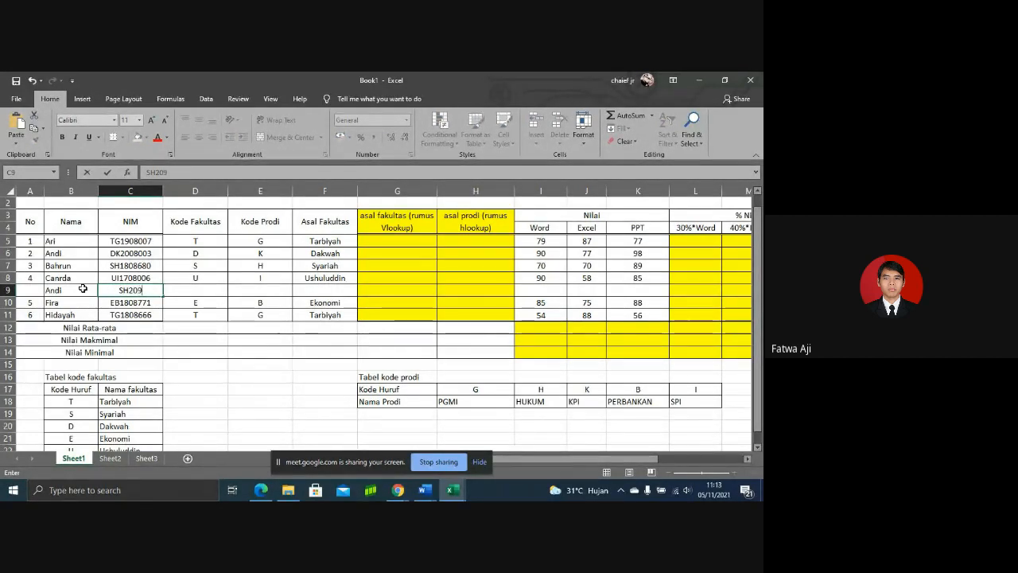
pyautogui.write('8989893')
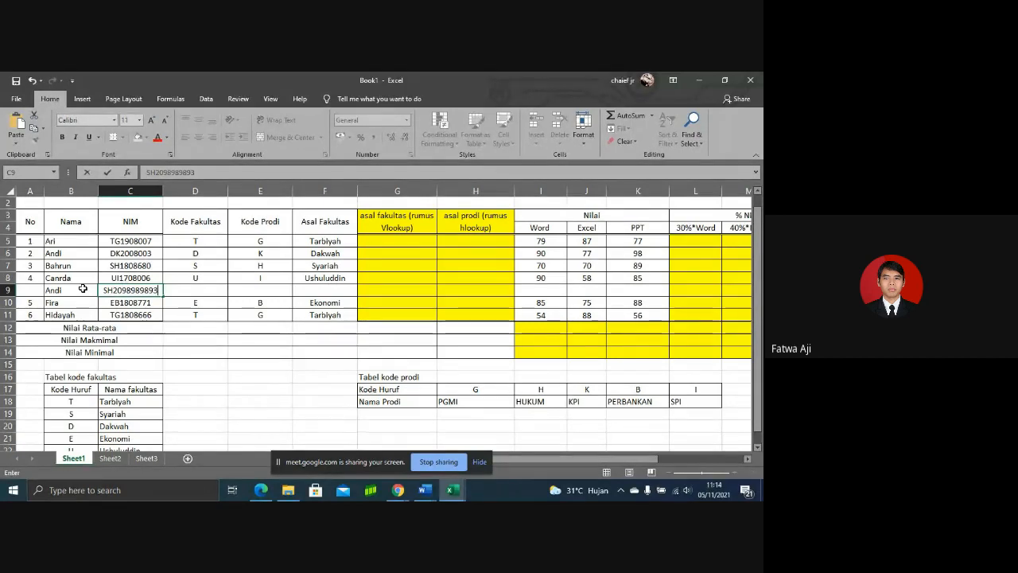
pyautogui.press('BackSpace')
pyautogui.press('BackSpace')
pyautogui.press('BackSpace')
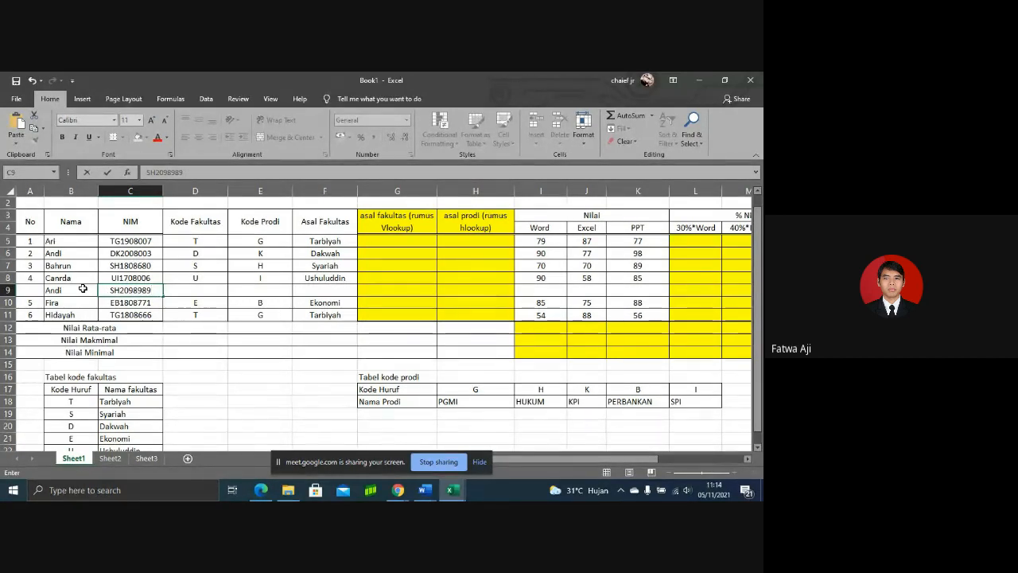
pyautogui.press('Return')
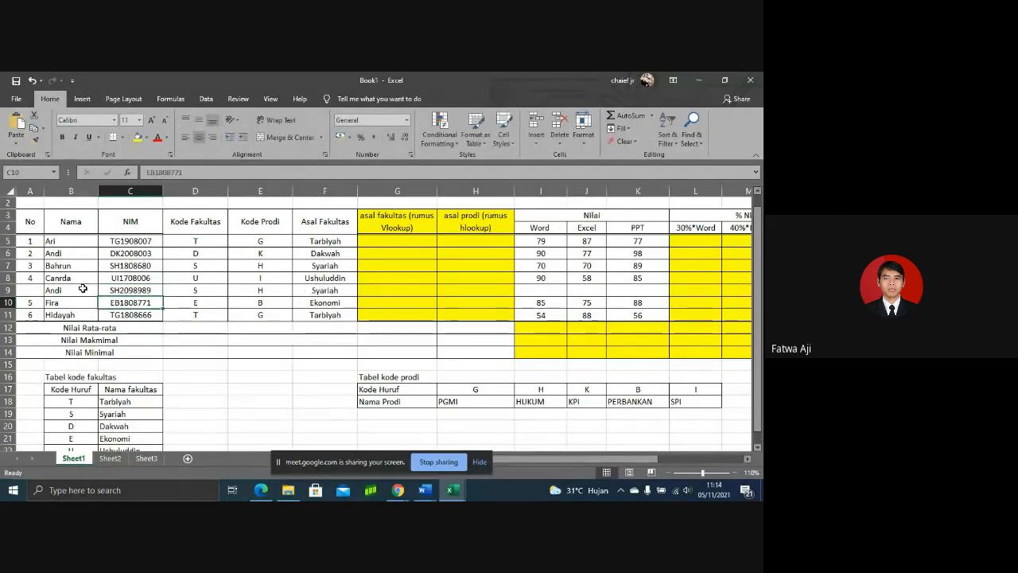
# - Inspect the formulas in D9, E9 and F9 of the added student row
pyautogui.click(197, 291)
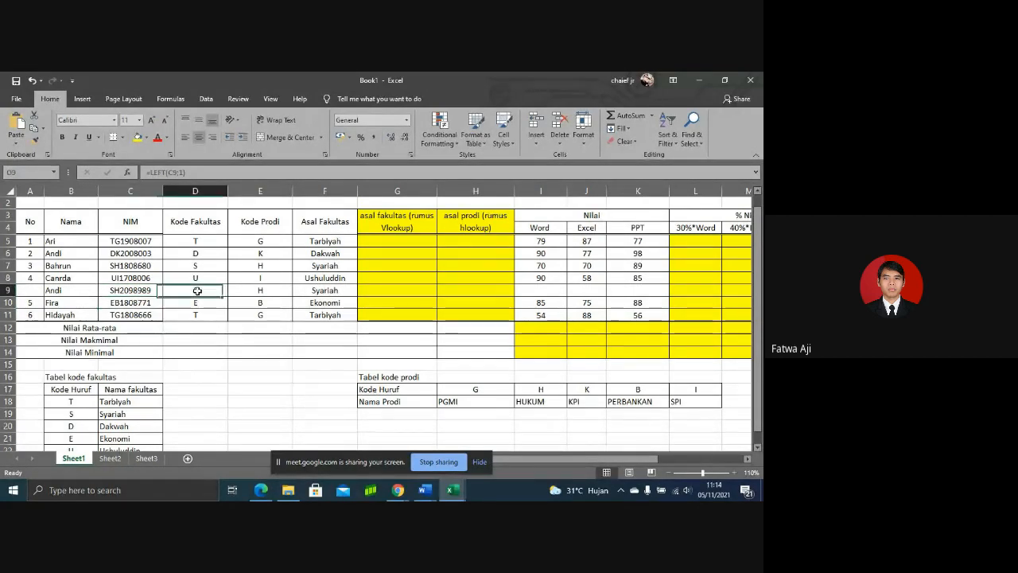
pyautogui.click(251, 291)
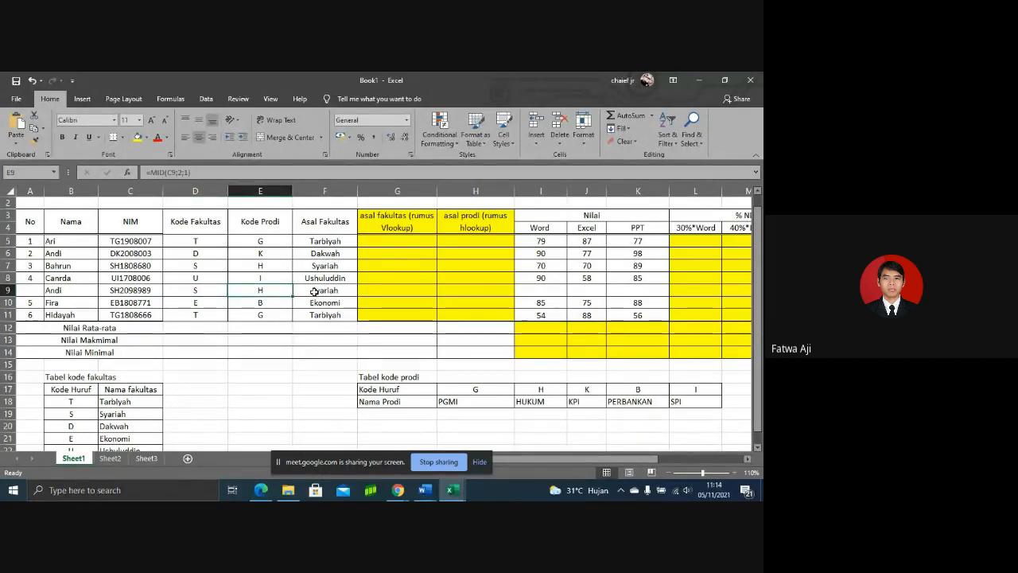
pyautogui.click(314, 292)
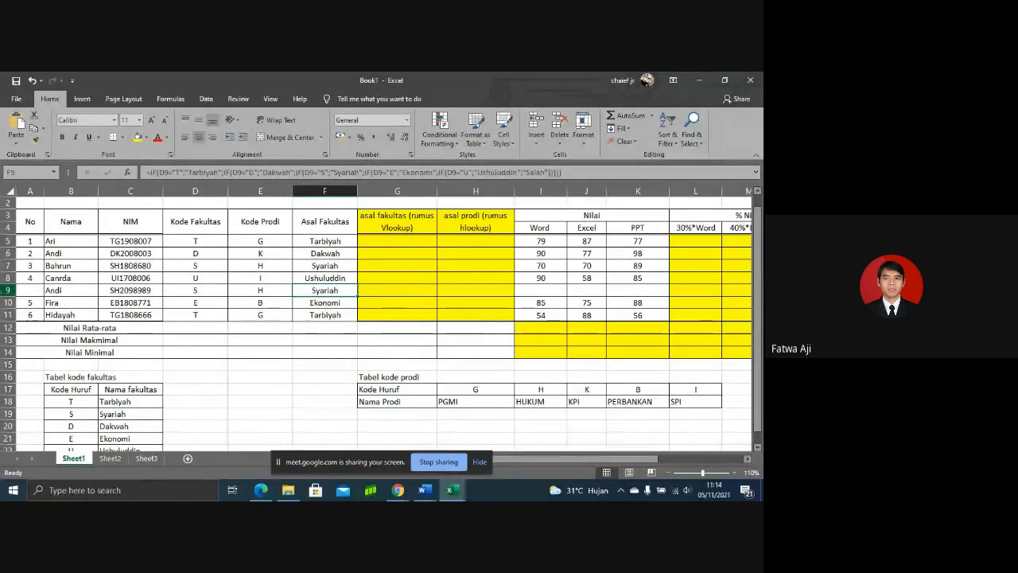
# - Delete the added test row, row 9, from the student table
pyautogui.click(7, 290)
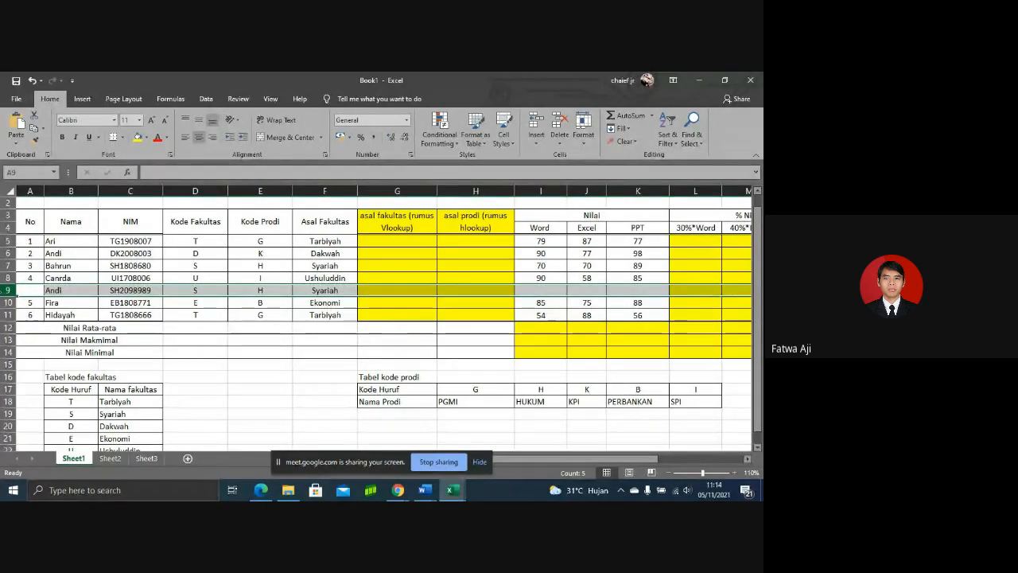
pyautogui.click(560, 121)
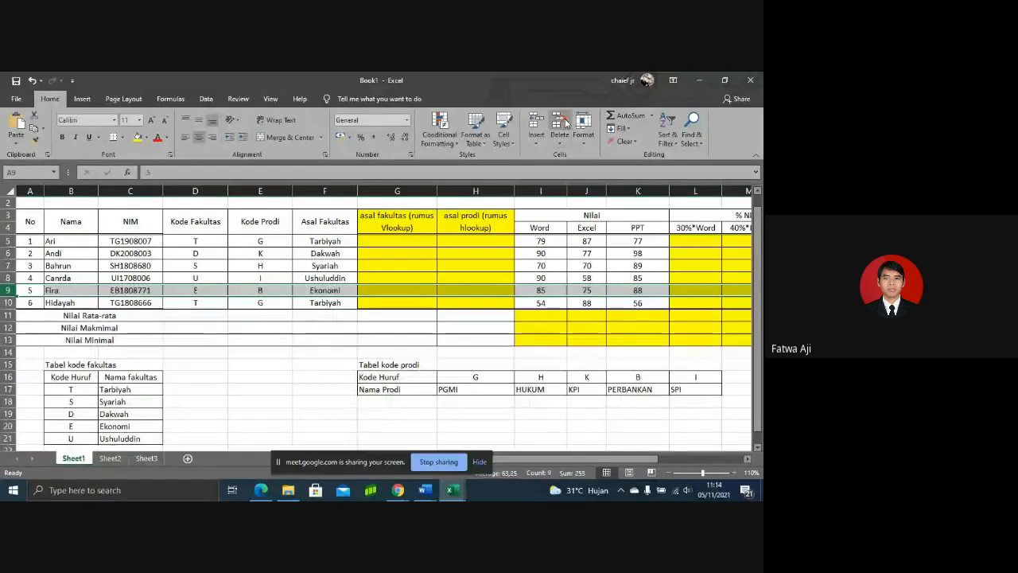
pyautogui.click(397, 253)
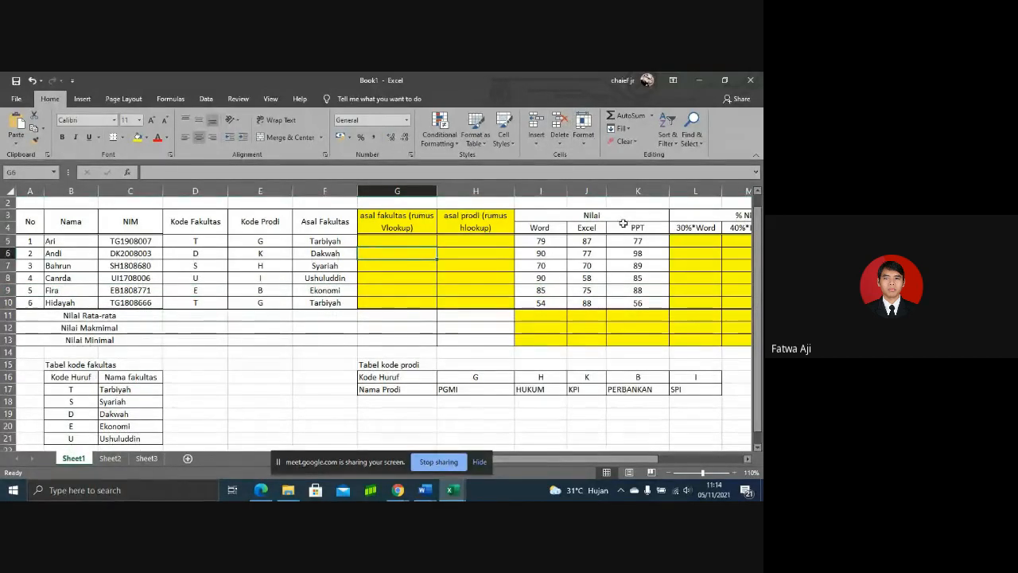
pyautogui.moveTo(760, 247); pyautogui.dragTo(759, 229)
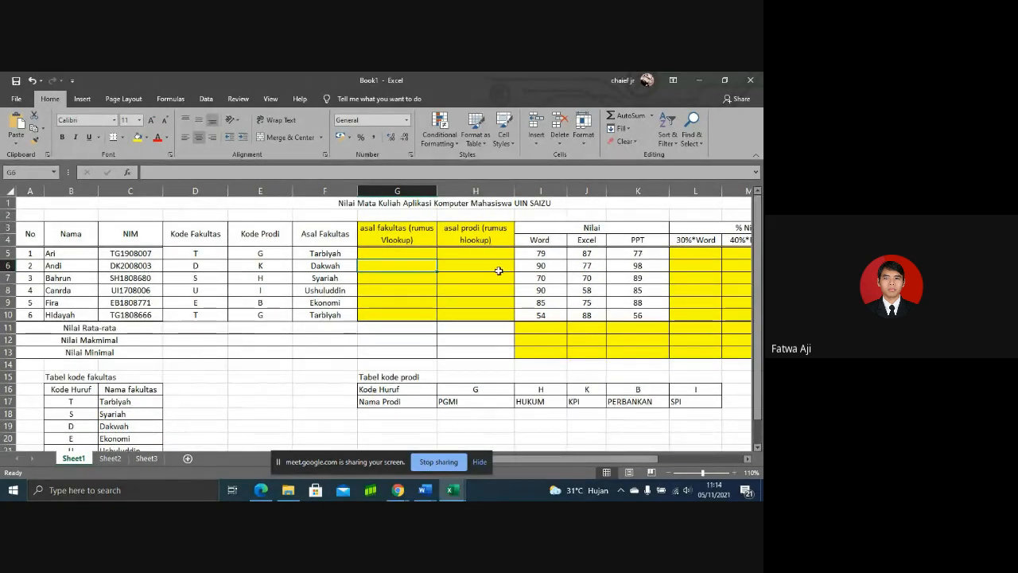
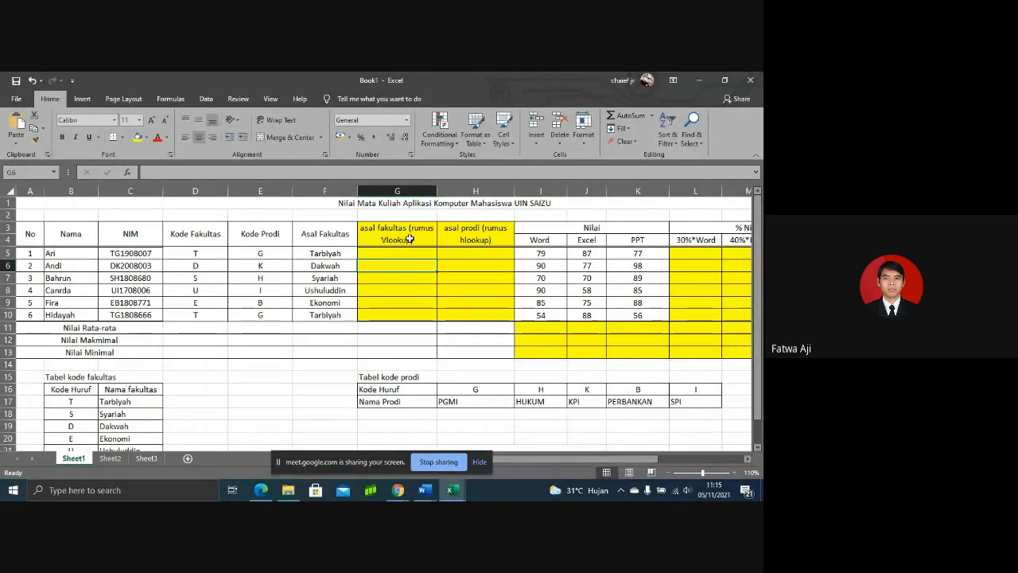
# - Look over the cells of the asal fakultas (rumus Vlookup) column, from G5 to G10
pyautogui.click(411, 253)
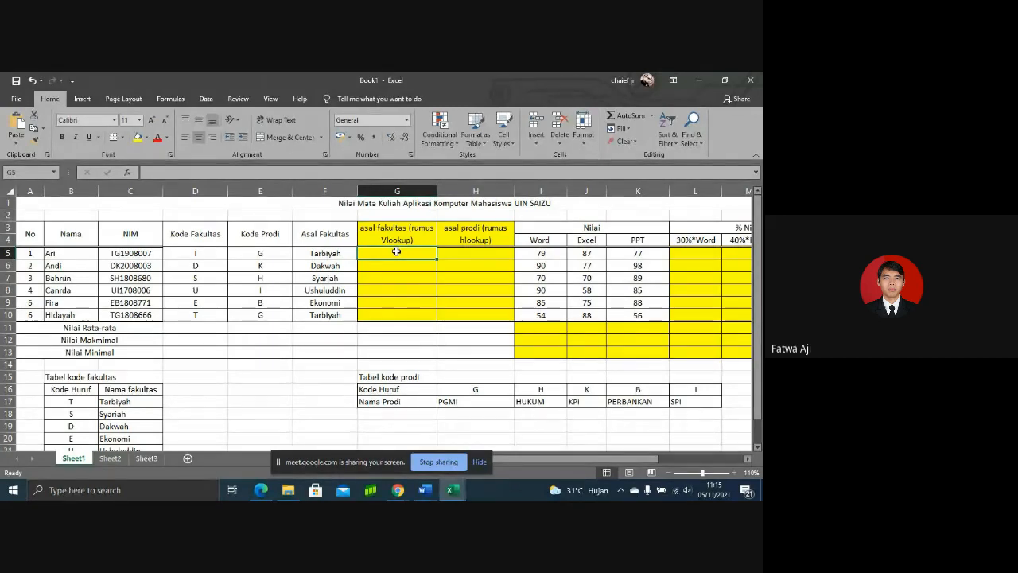
pyautogui.press('Down')
pyautogui.press('Down')
pyautogui.press('Down')
pyautogui.press('Down')
pyautogui.press('Down')
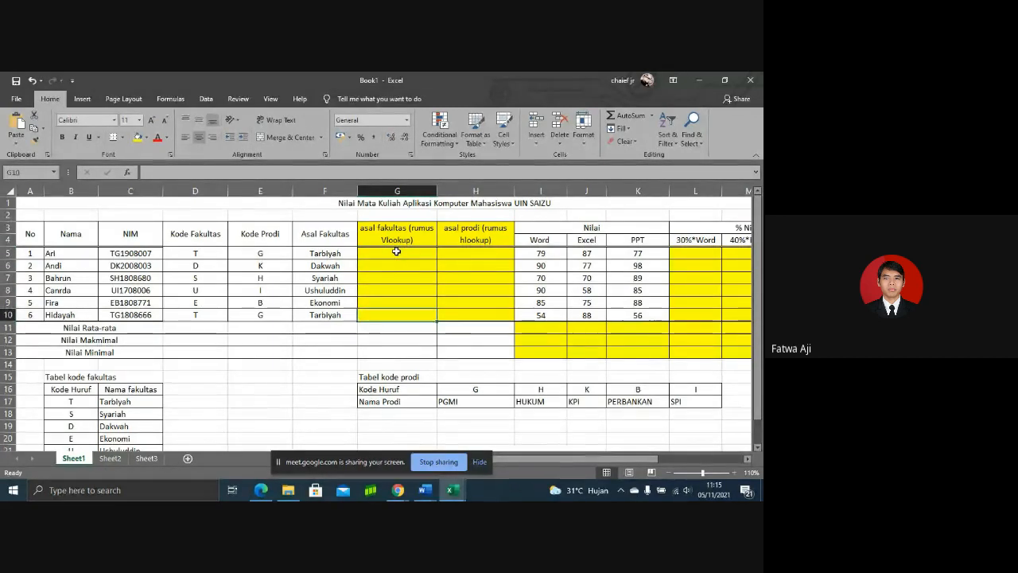
pyautogui.press('Up')
pyautogui.press('Up')
pyautogui.press('Up')
pyautogui.press('Up')
pyautogui.press('Up')
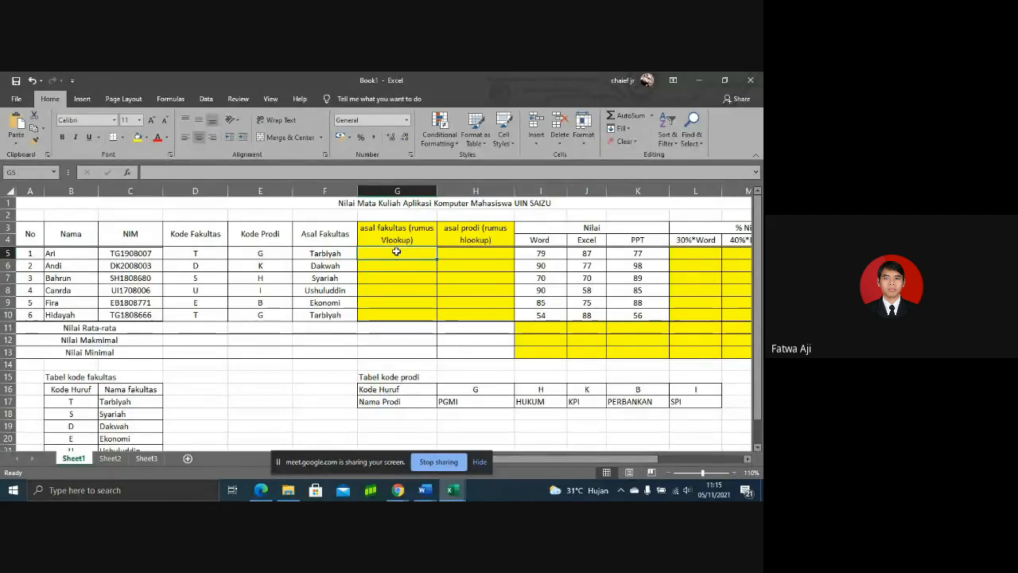
# - Go through the letter codes of the Tabel kode fakultas, from B17 to B21
pyautogui.click(96, 402)
pyautogui.press('Down')
pyautogui.press('Down')
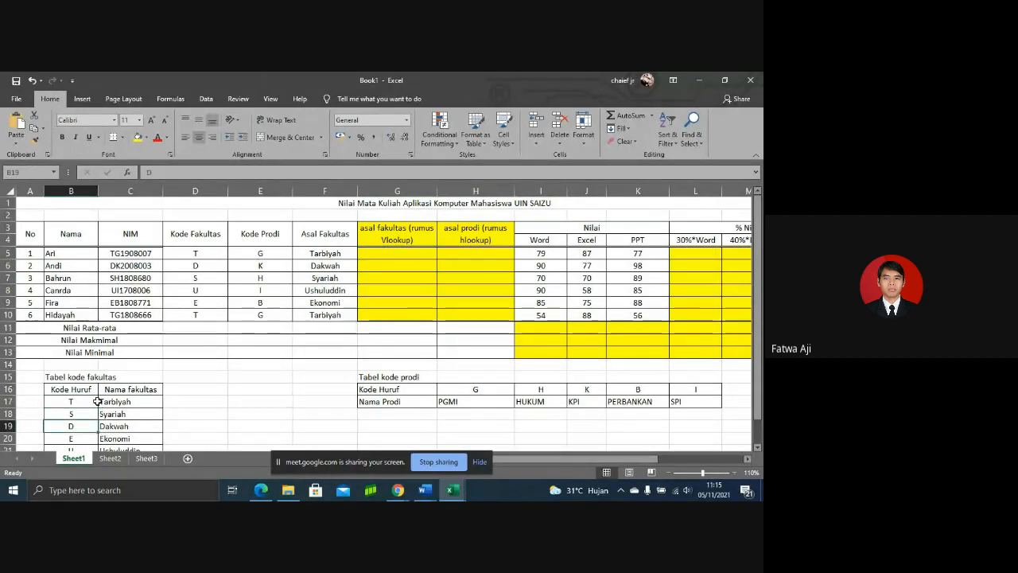
pyautogui.press('Down')
pyautogui.press('Down')
pyautogui.press('Down')
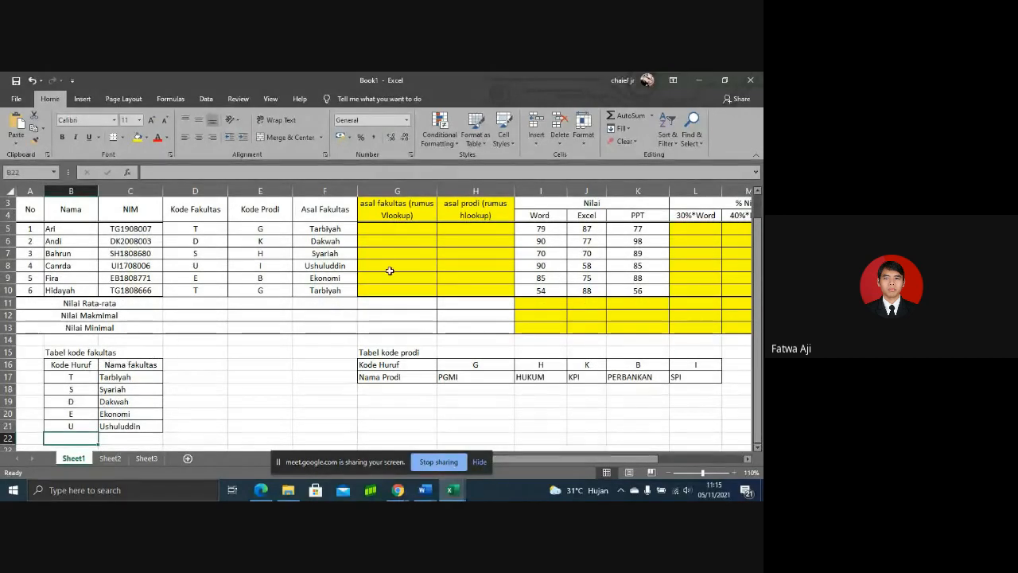
# - Review the nested IF formula in F5 next to the VLOOKUP cell G5
pyautogui.click(402, 228)
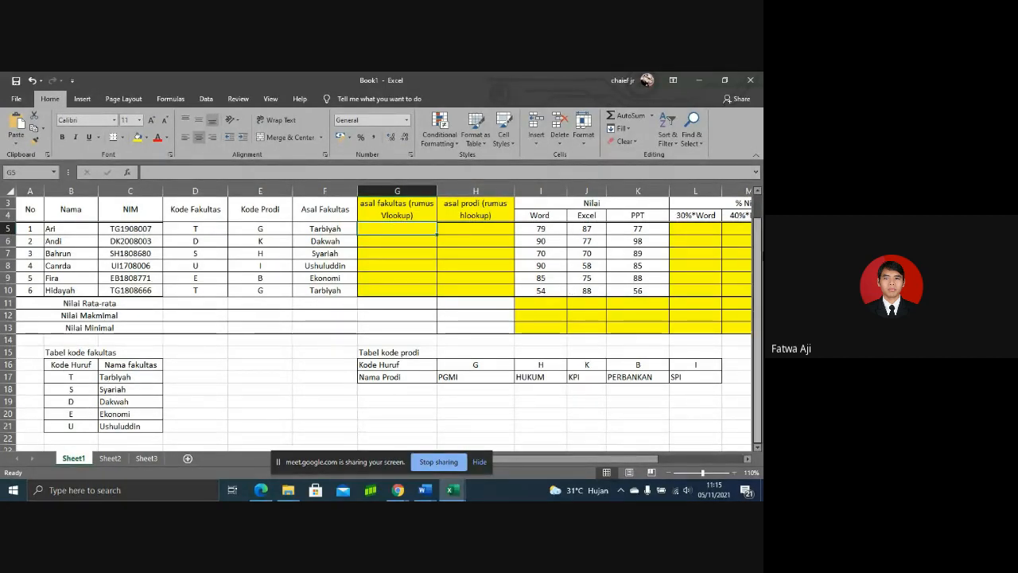
pyautogui.scroll(1, 758, 255)
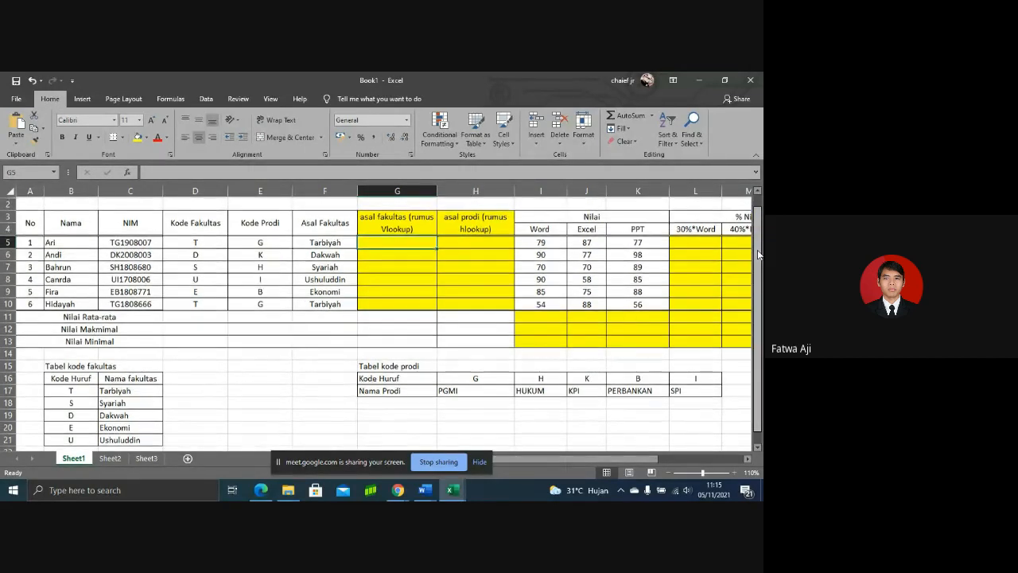
pyautogui.scroll(1, 758, 255)
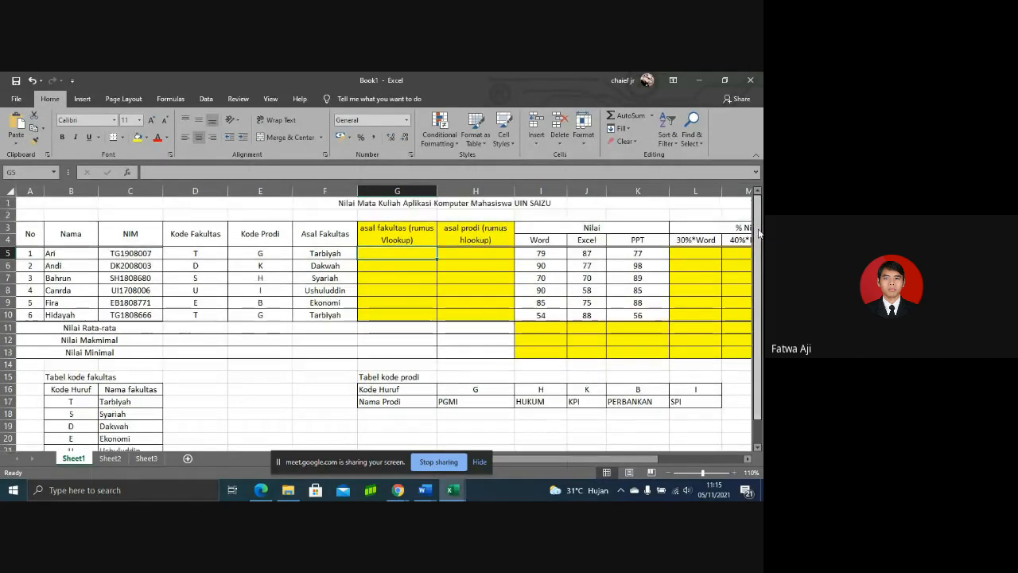
pyautogui.click(346, 253)
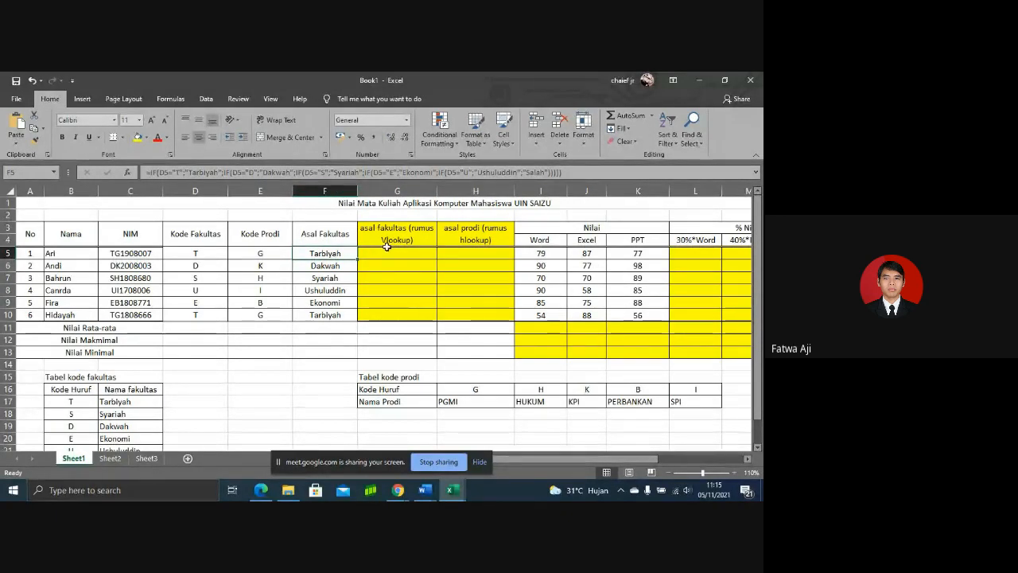
pyautogui.click(421, 255)
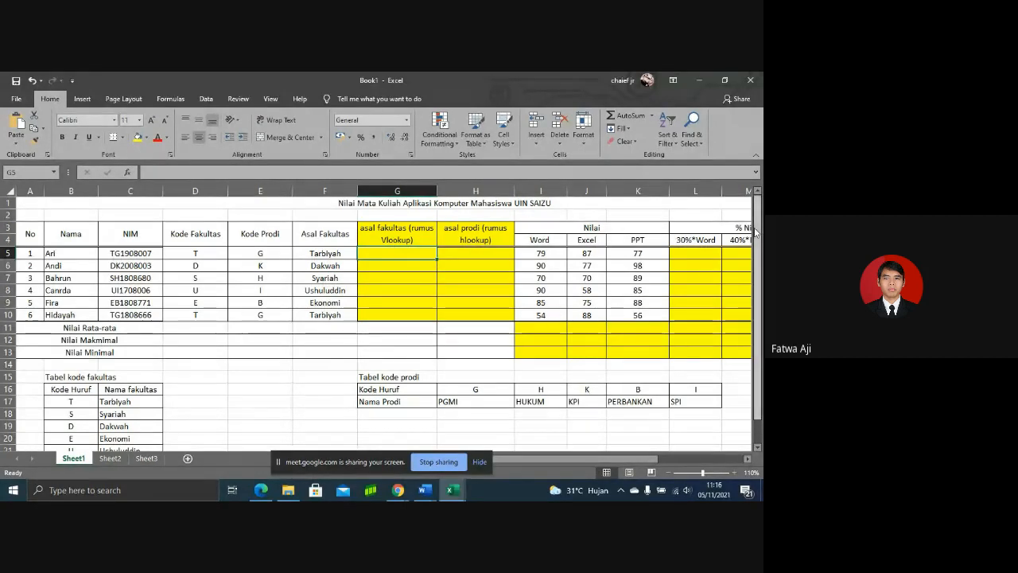
# - Examine the vertical layout of the Kode Huruf column in the faculty code table, starting at B16
pyautogui.moveTo(757, 230); pyautogui.dragTo(760, 256)
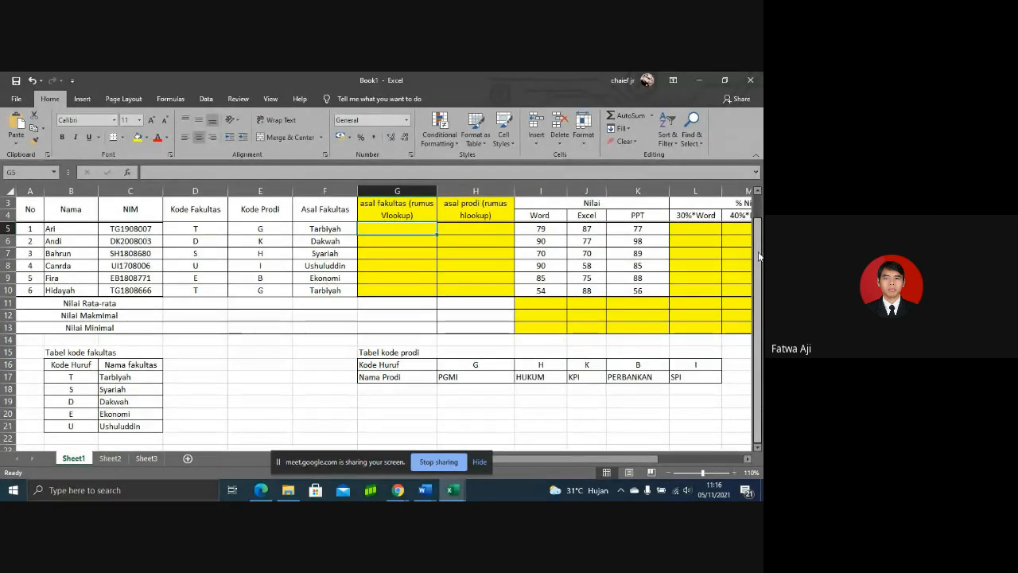
pyautogui.click(82, 366)
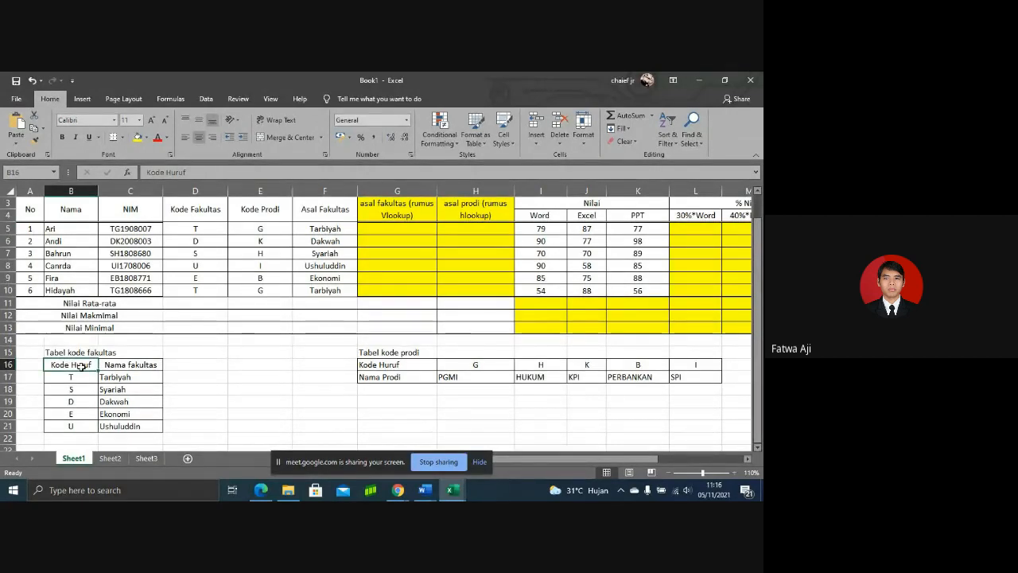
pyautogui.press('Down')
pyautogui.press('Down')
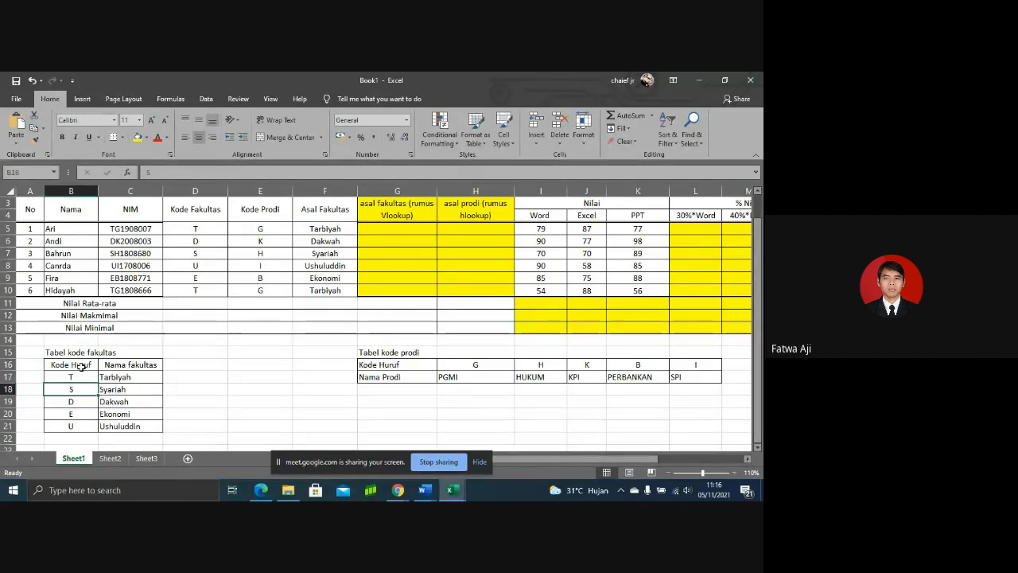
pyautogui.press('Up')
pyautogui.press('Up')
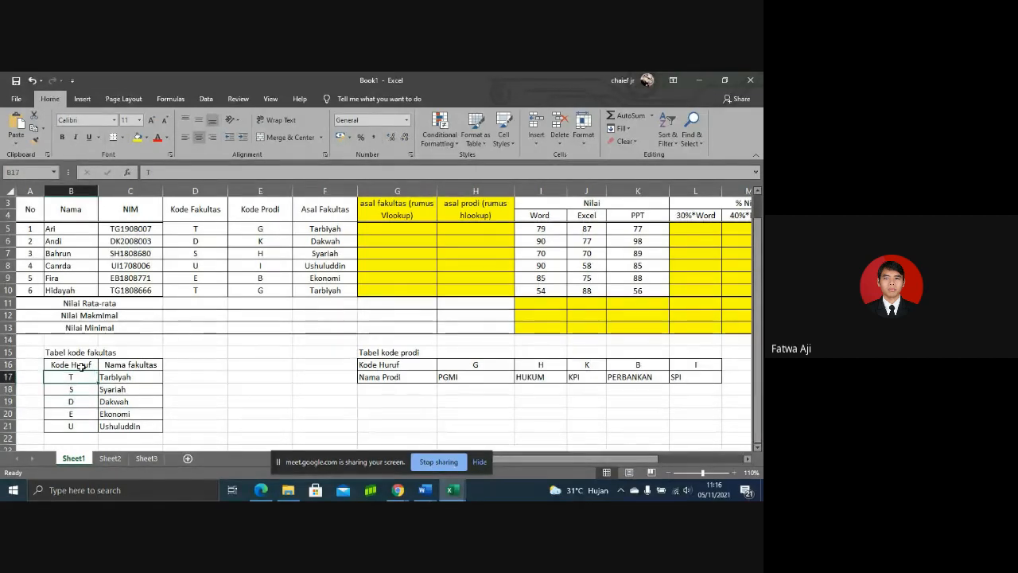
pyautogui.press('Down')
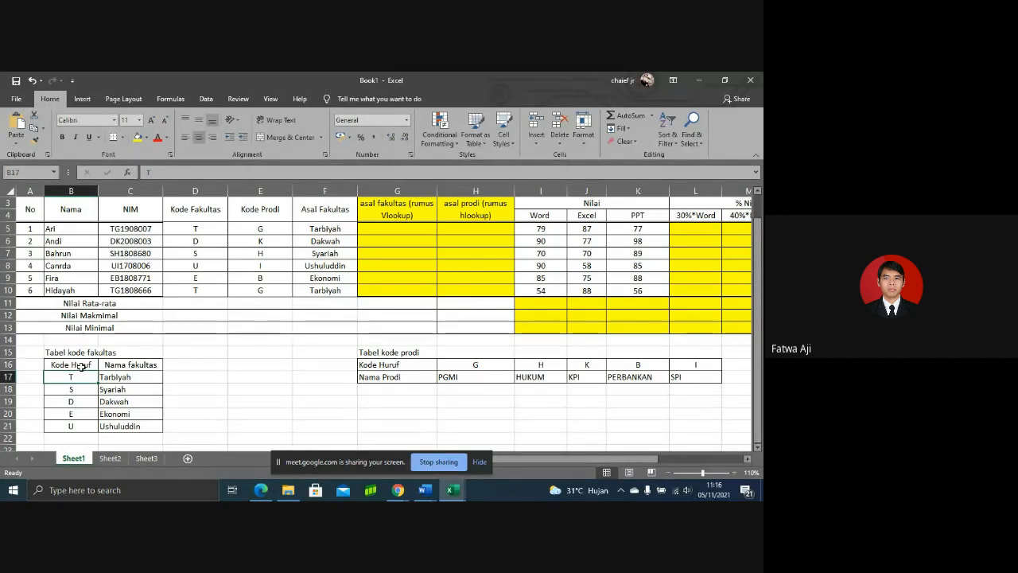
# - Examine the horizontal layout of the Tabel kode prodi along the Nama Prodi row, from H17 to L17
pyautogui.press('Right')
pyautogui.press('Right')
pyautogui.press('Right')
pyautogui.press('Right')
pyautogui.press('Right')
pyautogui.press('Right')
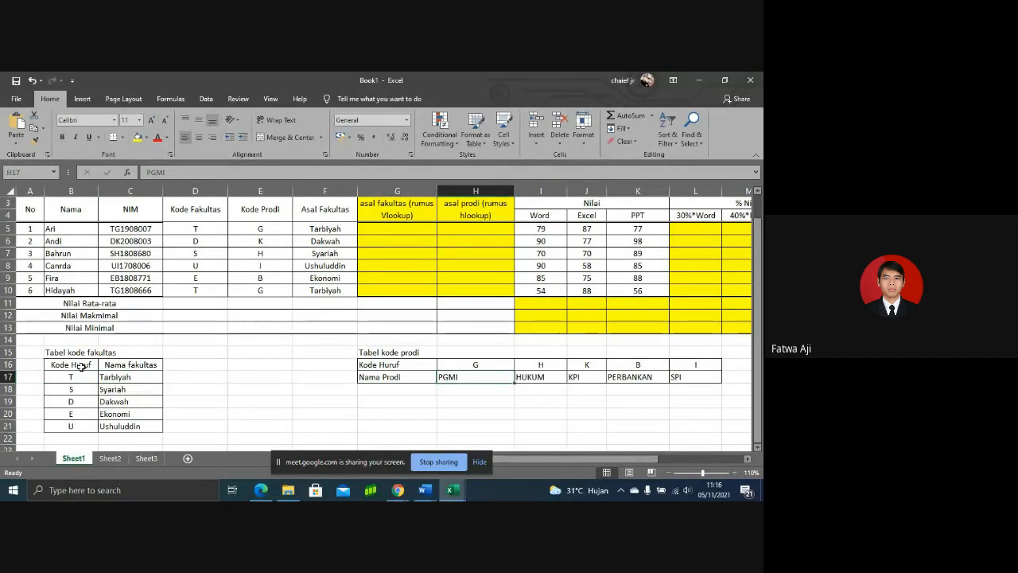
pyautogui.press('Right')
pyautogui.press('Right')
pyautogui.press('Right')
pyautogui.press('Right')
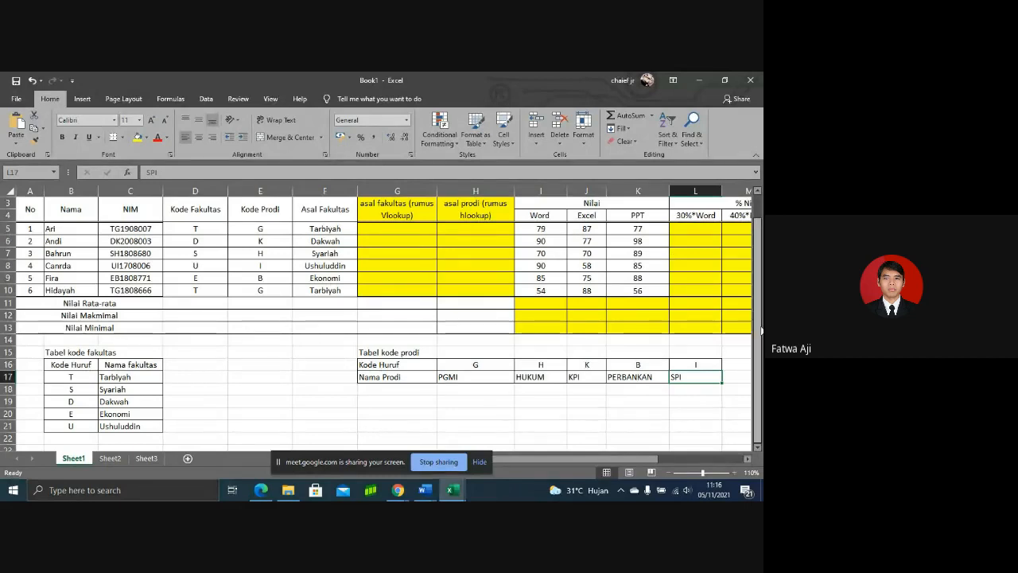
pyautogui.scroll(1, 761, 329)
pyautogui.scroll(-1, 762, 328)
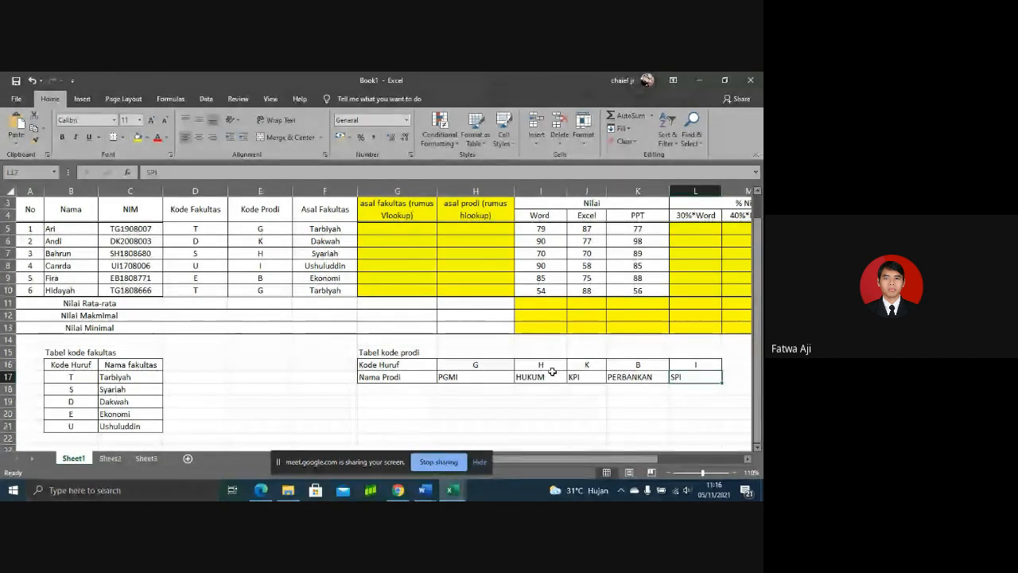
# - Enter =VLOOKUP(D5;B17:C21;2;0) in G5 to look up the faculty name from the Kode Fakultas
pyautogui.click(420, 228)
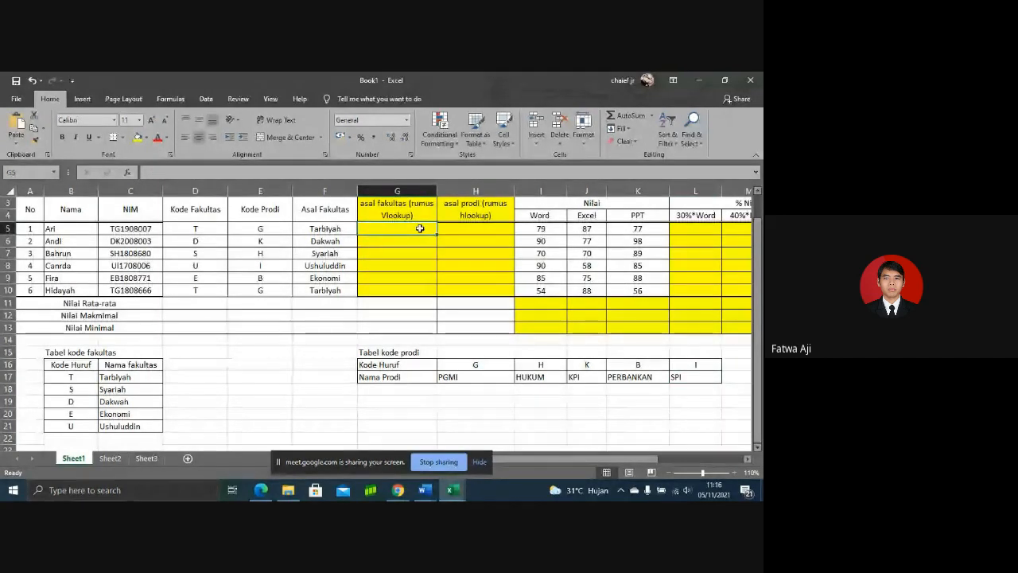
pyautogui.write('=vlo')
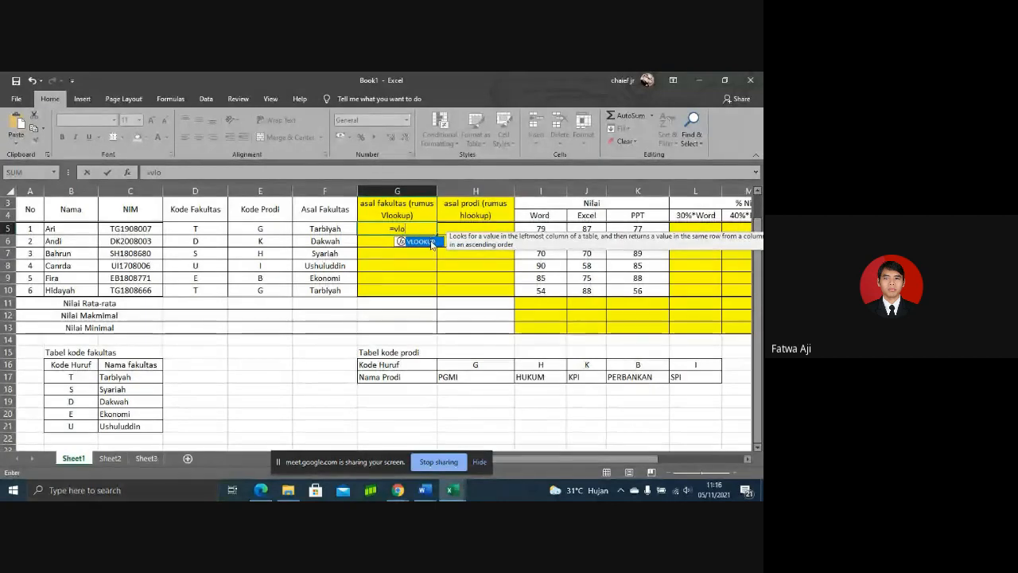
pyautogui.doubleClick(420, 241)
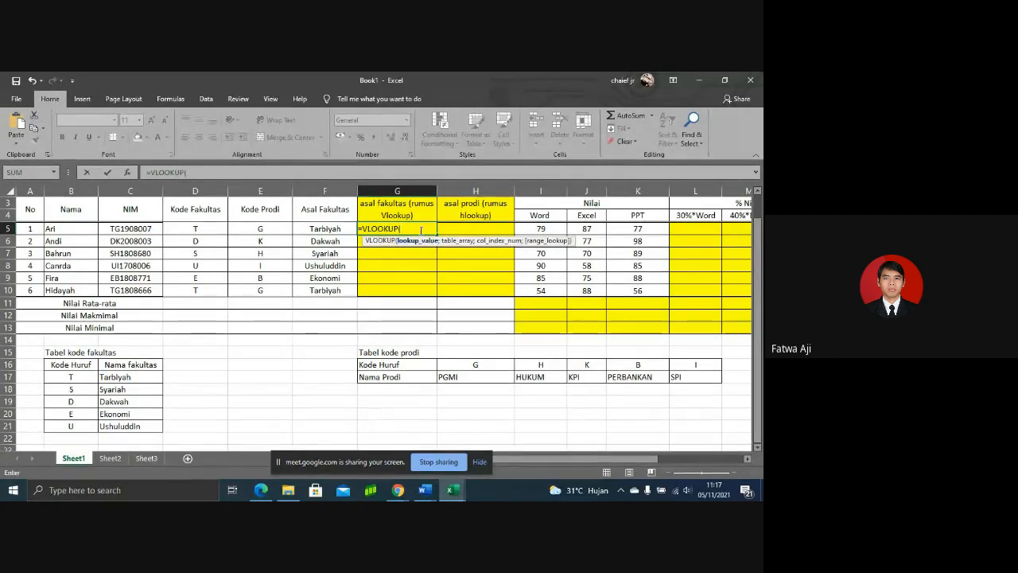
pyautogui.click(207, 229)
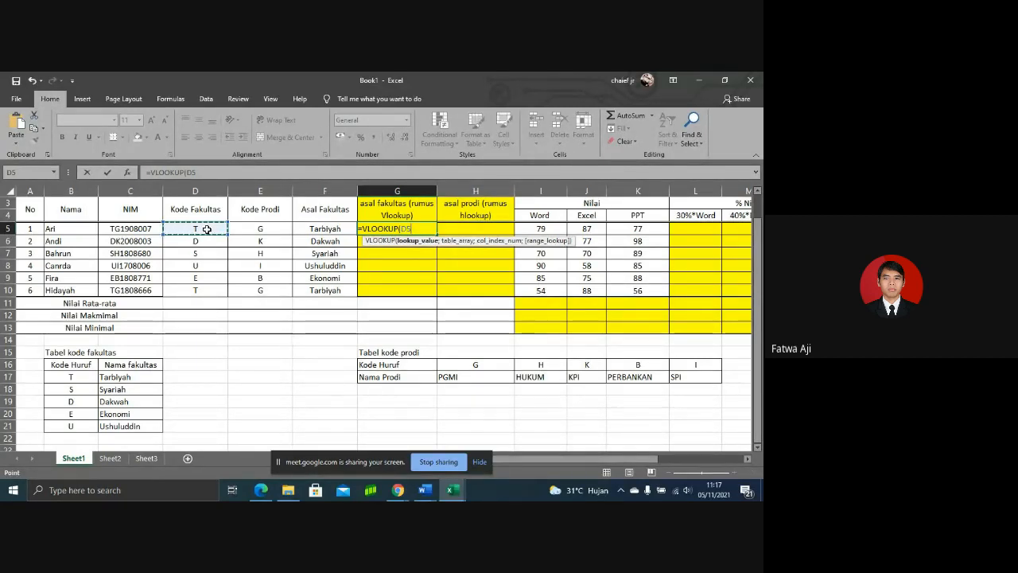
pyautogui.write(';')
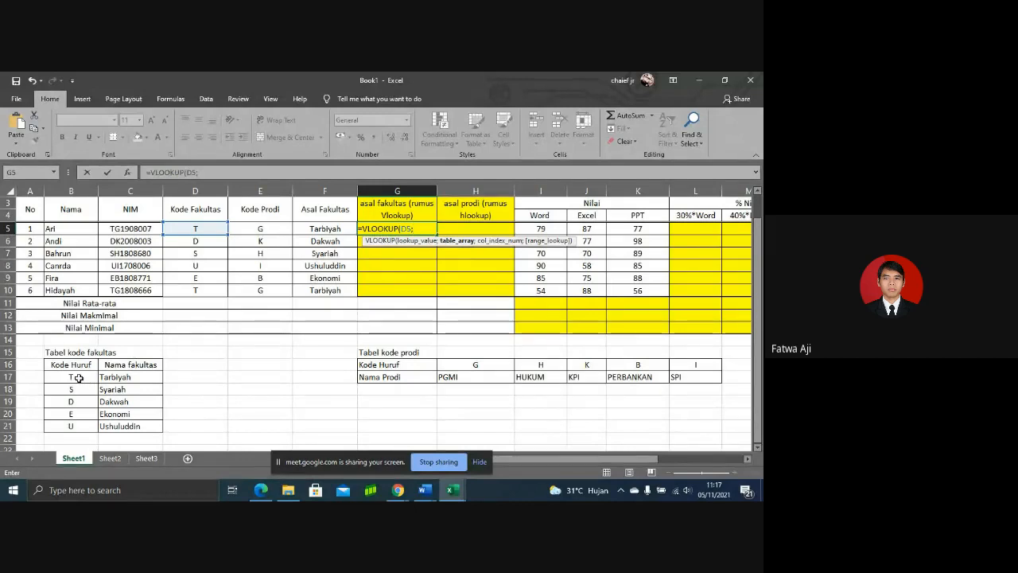
pyautogui.moveTo(79, 378); pyautogui.dragTo(116, 426)
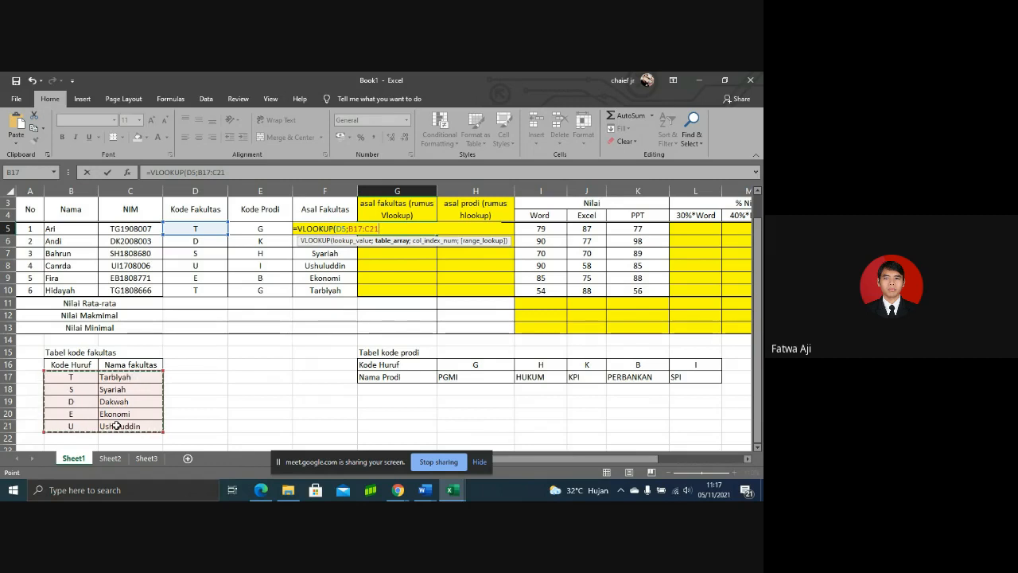
pyautogui.write(';')
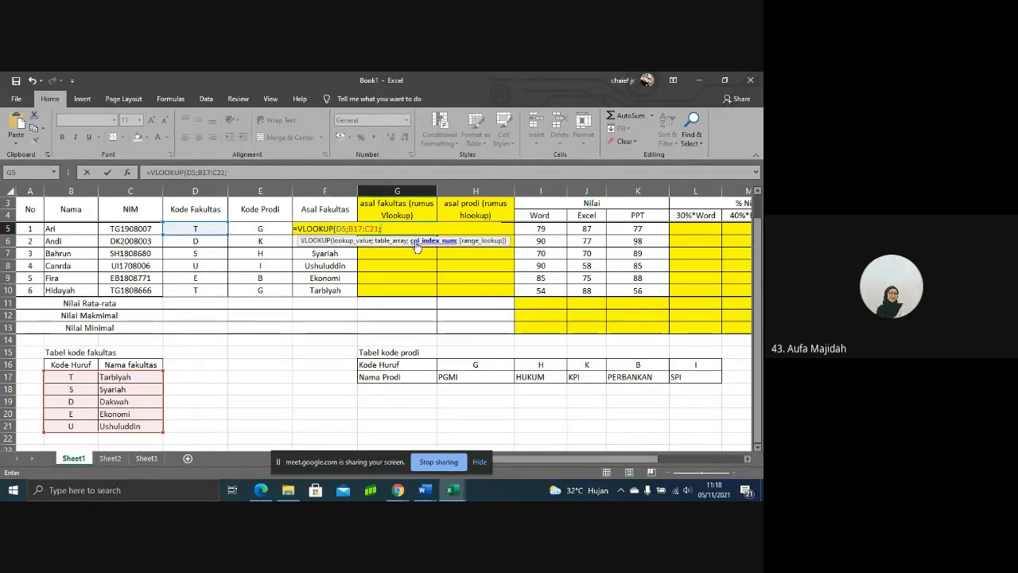
pyautogui.write('2;0')
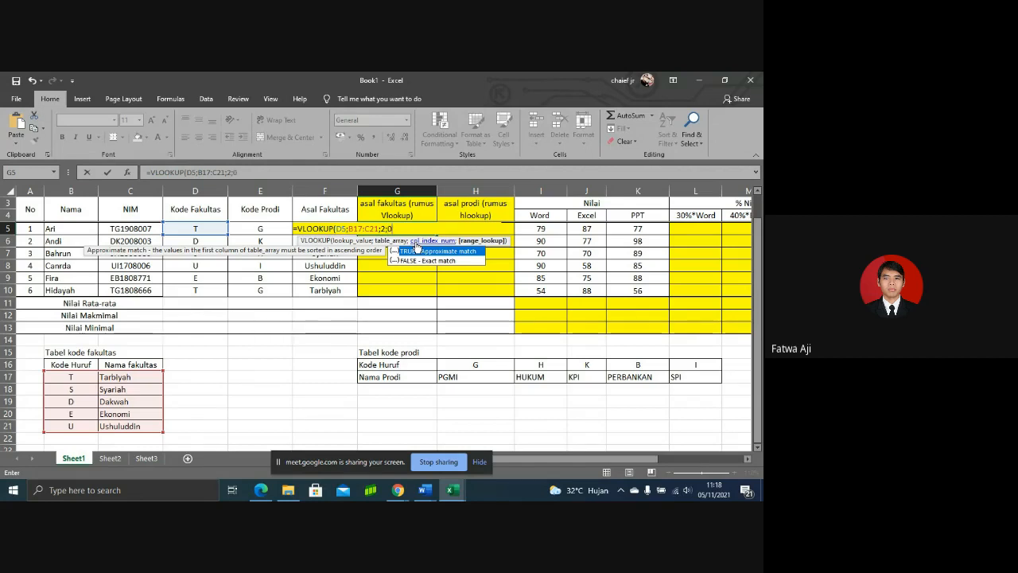
pyautogui.write(')')
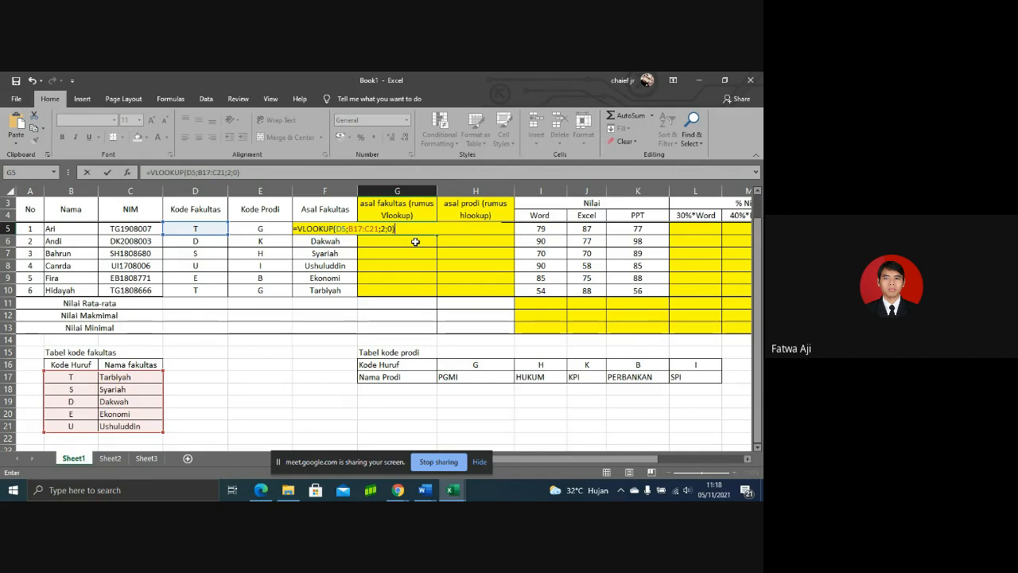
pyautogui.press('Return')
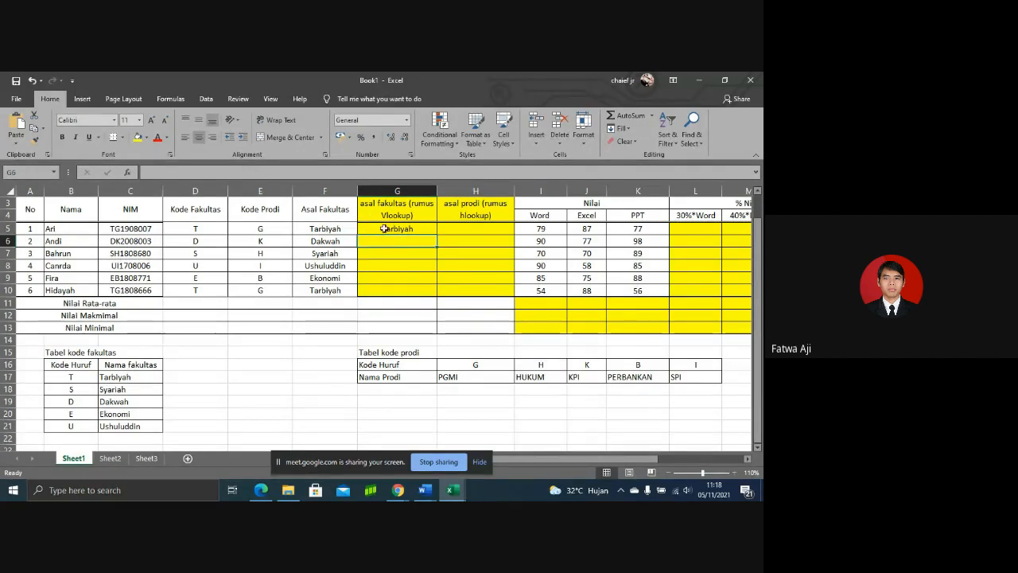
# - Fill the G5 formula down to G10 and check which table range the copy in G7 refers to
pyautogui.click(384, 228)
pyautogui.moveTo(440, 235); pyautogui.dragTo(435, 299)
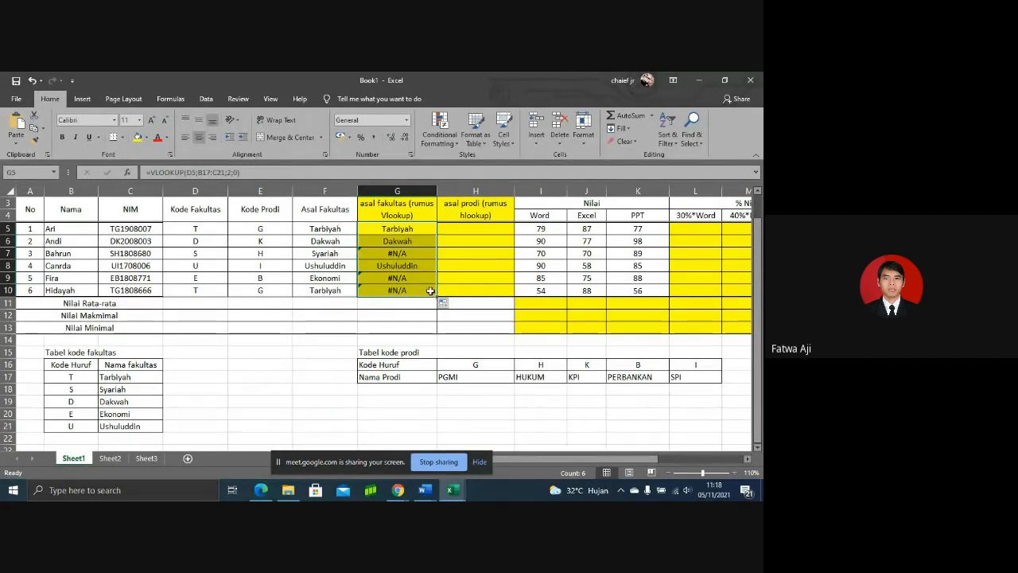
pyautogui.click(410, 255)
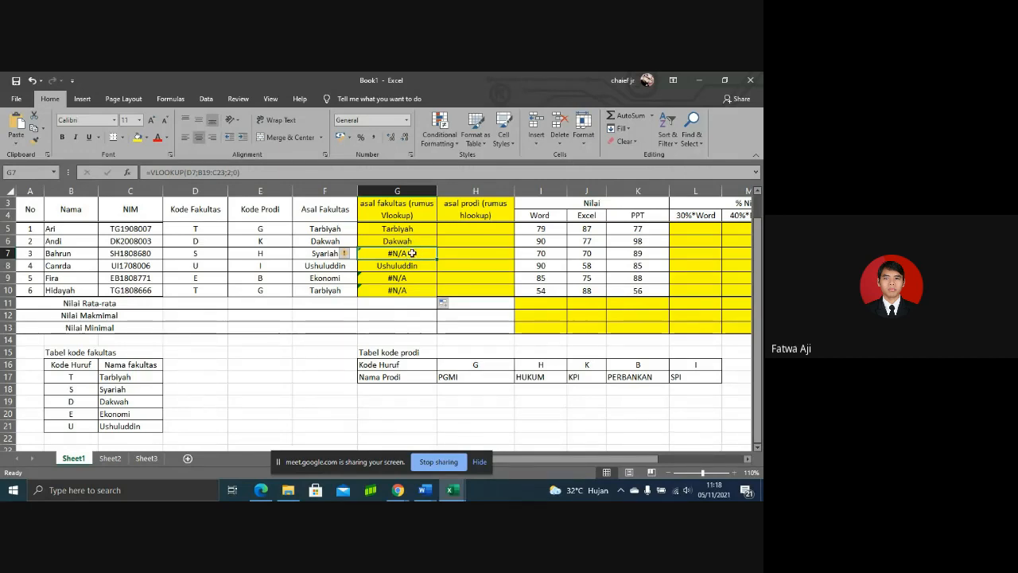
pyautogui.doubleClick(408, 253)
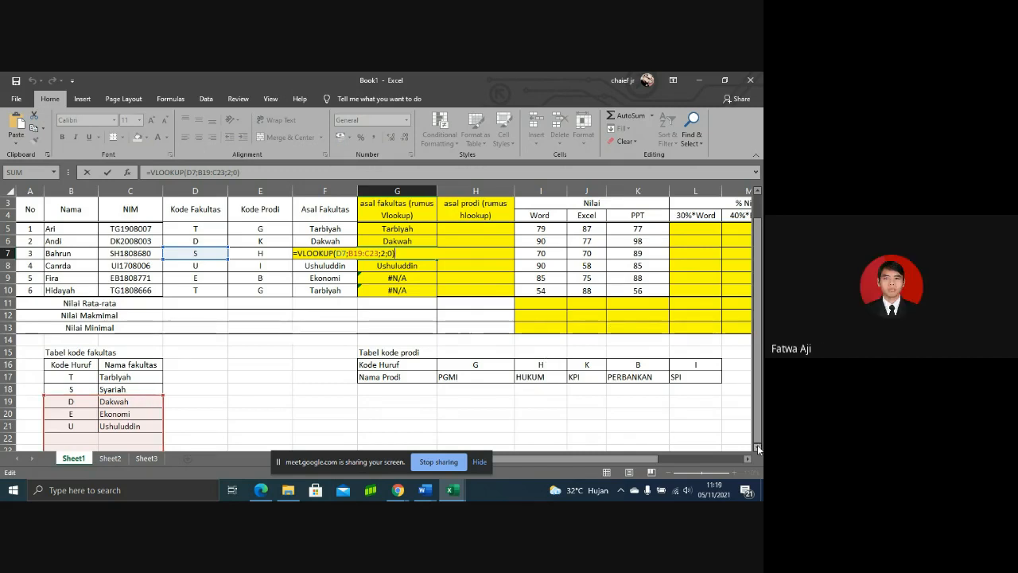
pyautogui.scroll(-1, 757, 447)
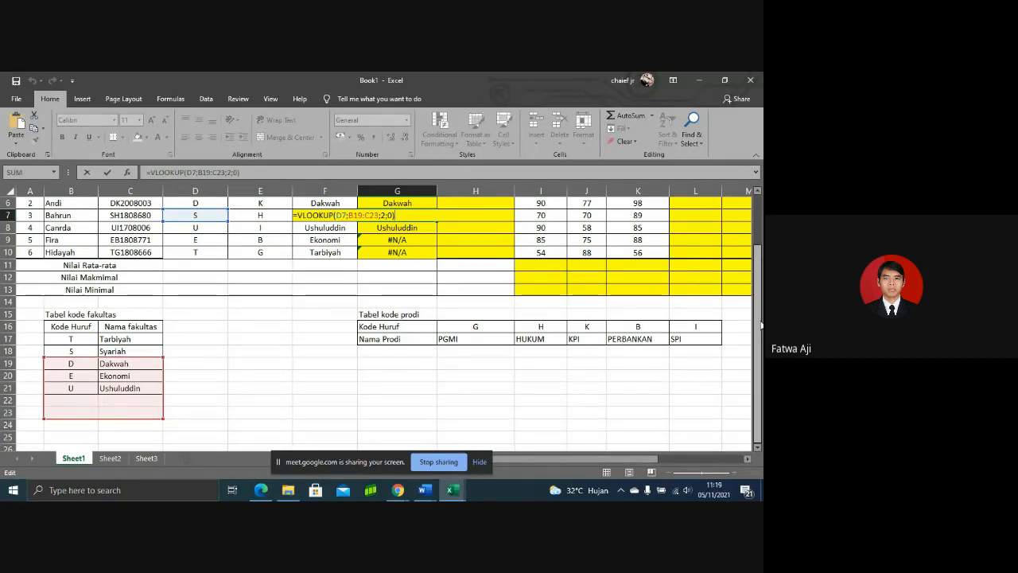
pyautogui.moveTo(762, 325); pyautogui.dragTo(761, 279)
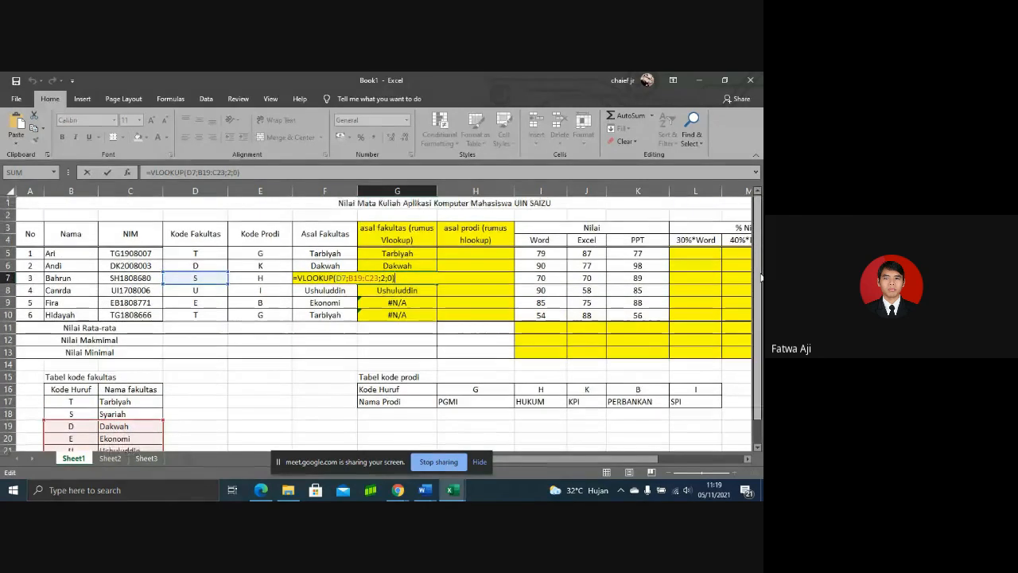
pyautogui.press('Return')
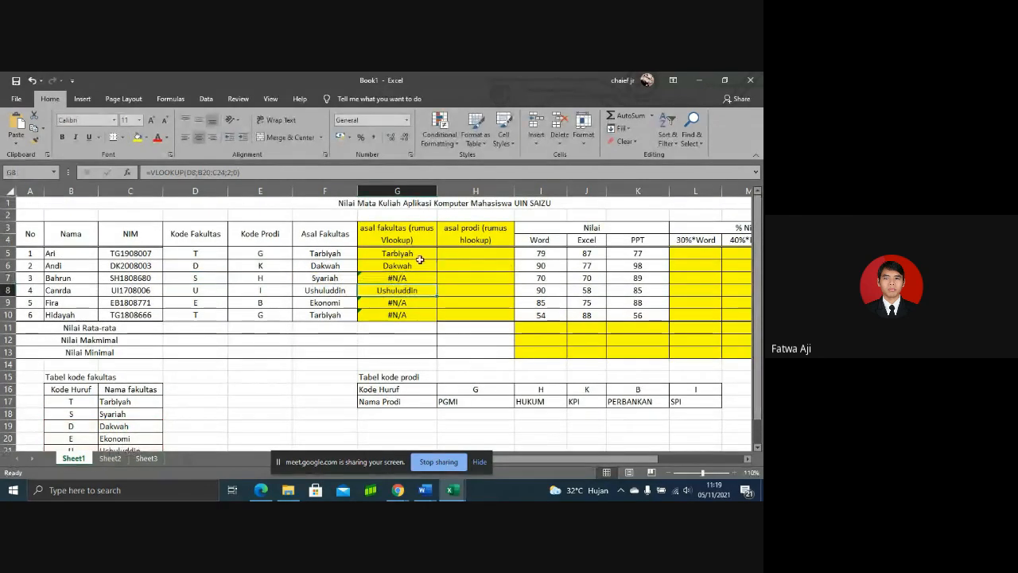
# - Make the table range in the G5 VLOOKUP formula absolute, as $B$17:$C$21
pyautogui.click(414, 254)
pyautogui.hotkey('ctrl', 'Down')
pyautogui.doubleClick(411, 253)
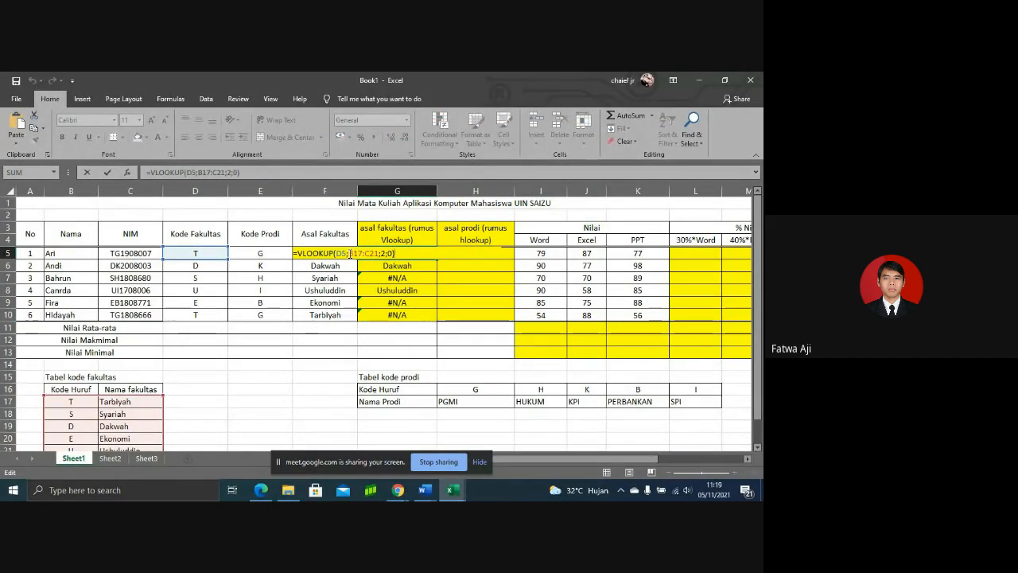
pyautogui.moveTo(349, 253); pyautogui.dragTo(379, 253)
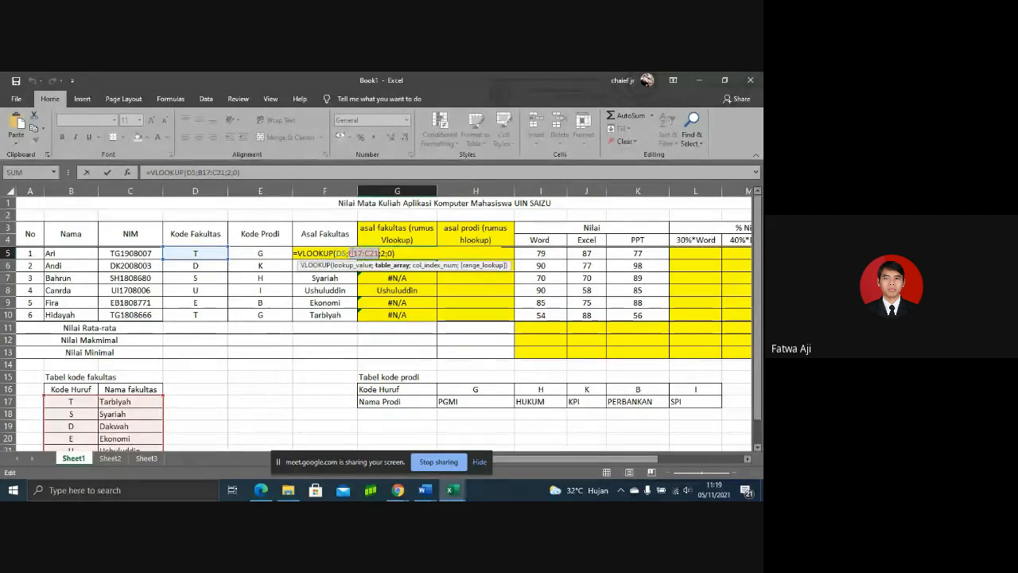
pyautogui.click(351, 253)
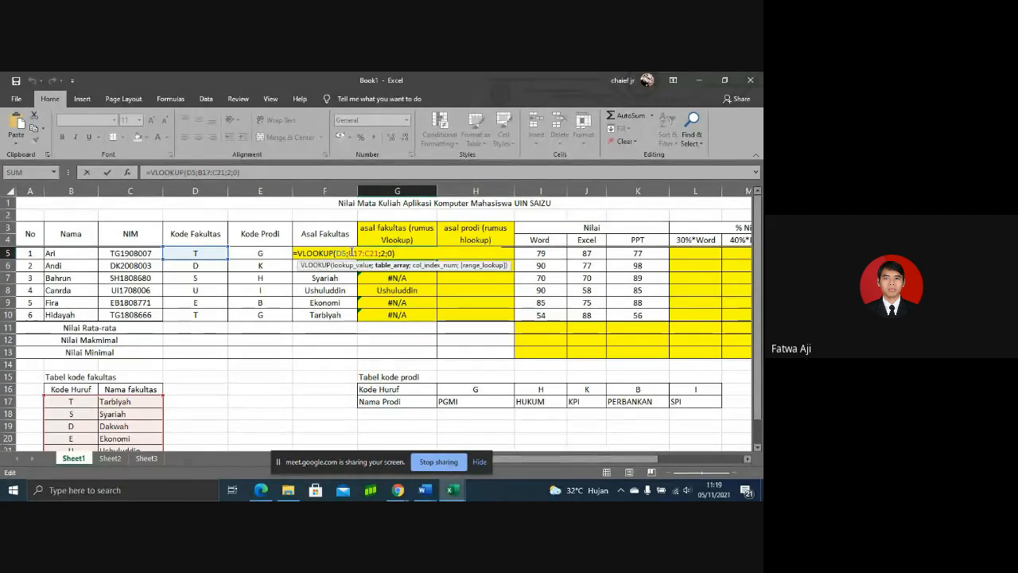
pyautogui.click(351, 253)
pyautogui.write('$')
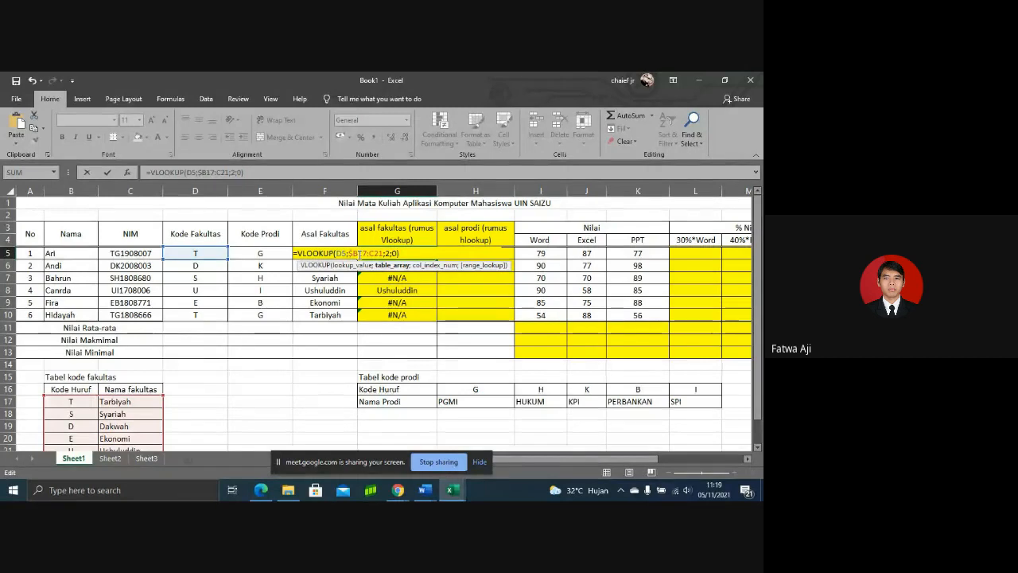
pyautogui.click(359, 253)
pyautogui.write('$')
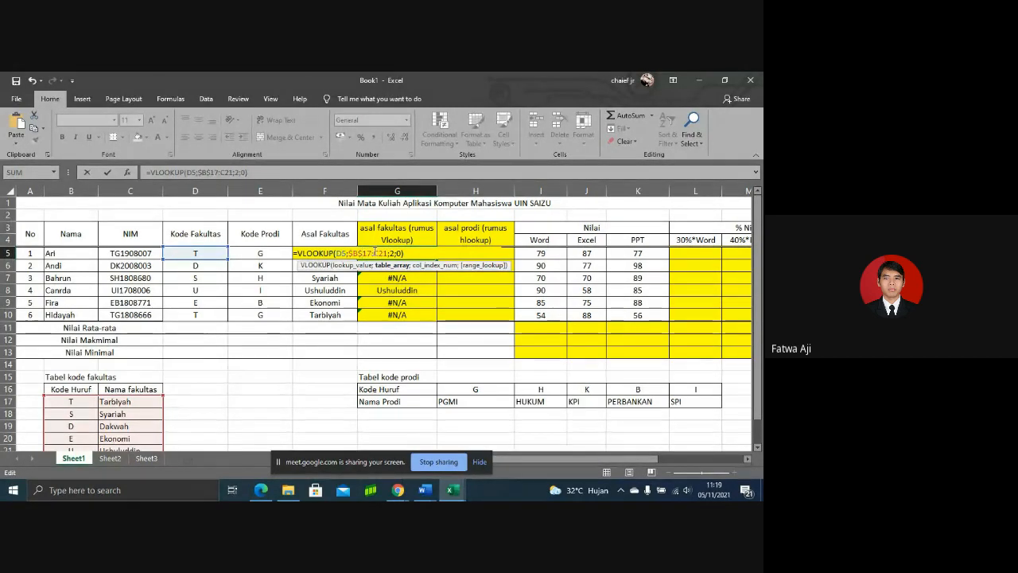
pyautogui.click(378, 253)
pyautogui.write('$')
pyautogui.click(385, 253)
pyautogui.write('$C$')
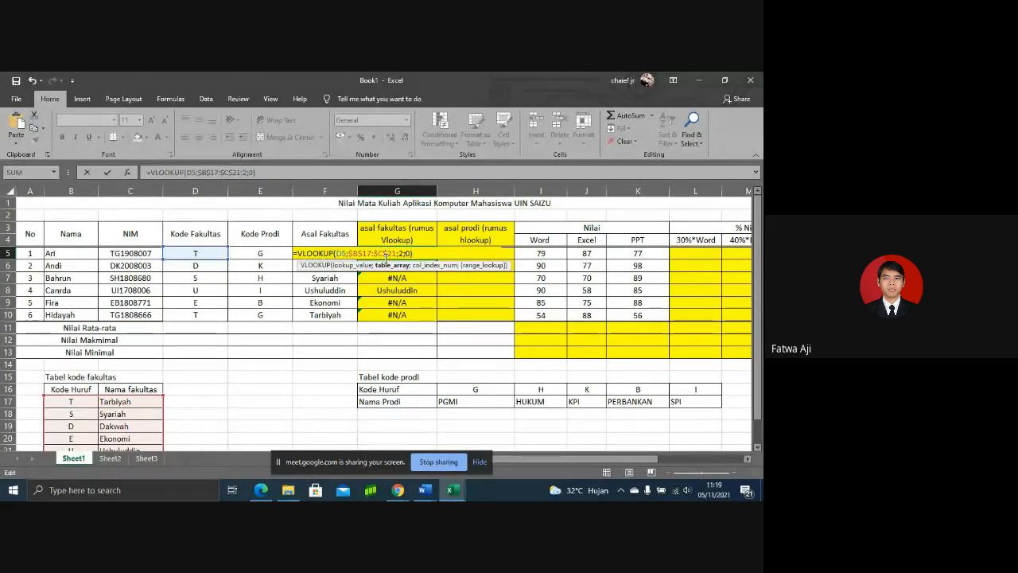
pyautogui.press('Return')
# - Fill the VLOOKUP formula with the absolute table range from G5 down to G10
pyautogui.click(411, 251)
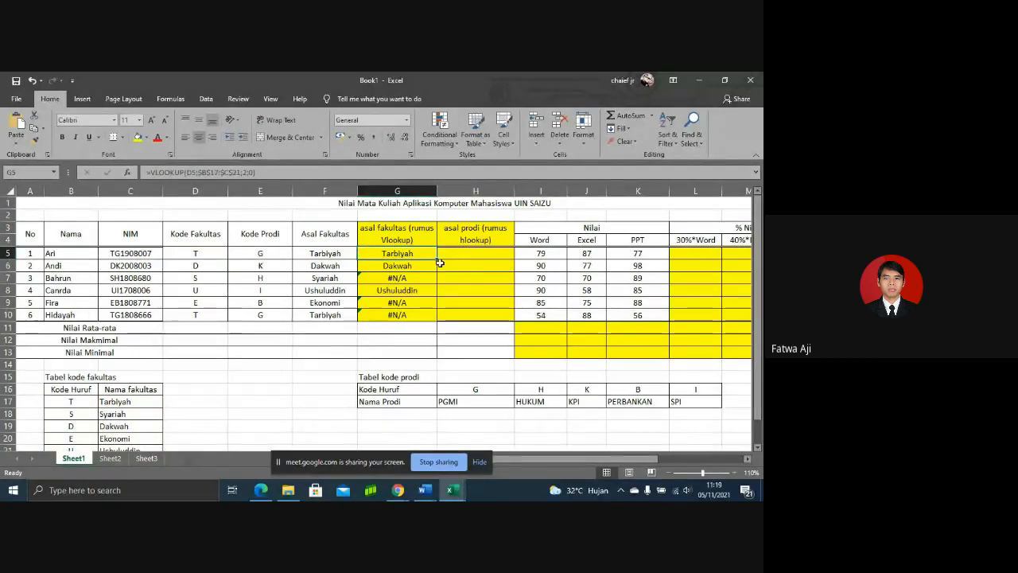
pyautogui.moveTo(437, 259); pyautogui.dragTo(436, 315)
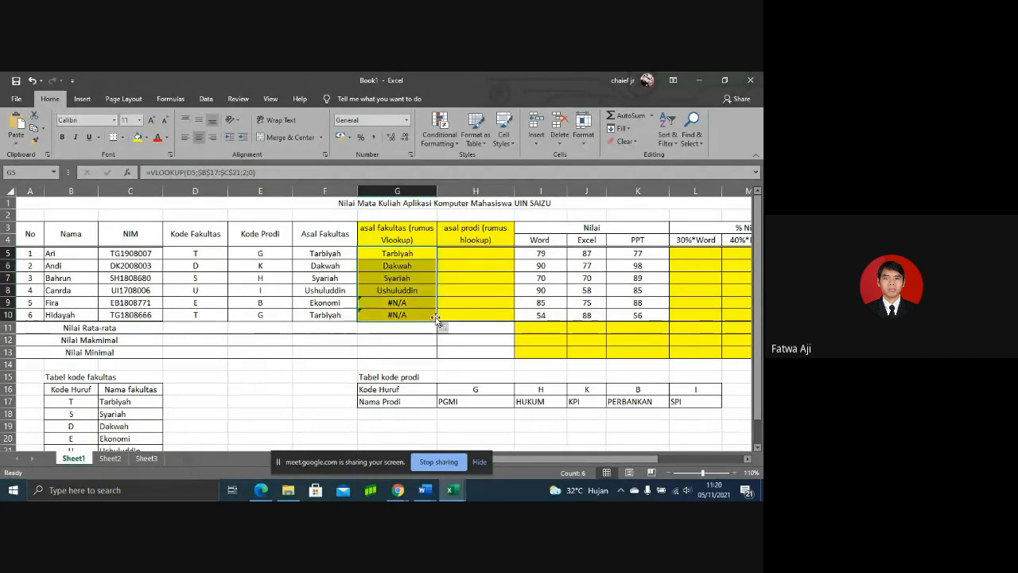
# - Check the table range used by the copied VLOOKUP formulas in G8 and G10 against the Tabel kode fakultas
pyautogui.doubleClick(406, 289)
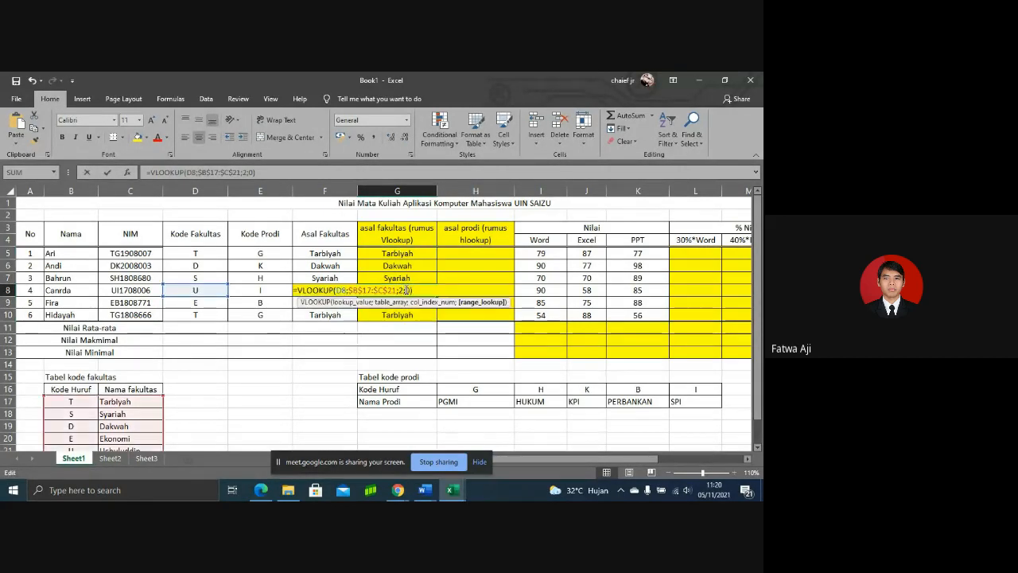
pyautogui.scroll(-1, 68, 378)
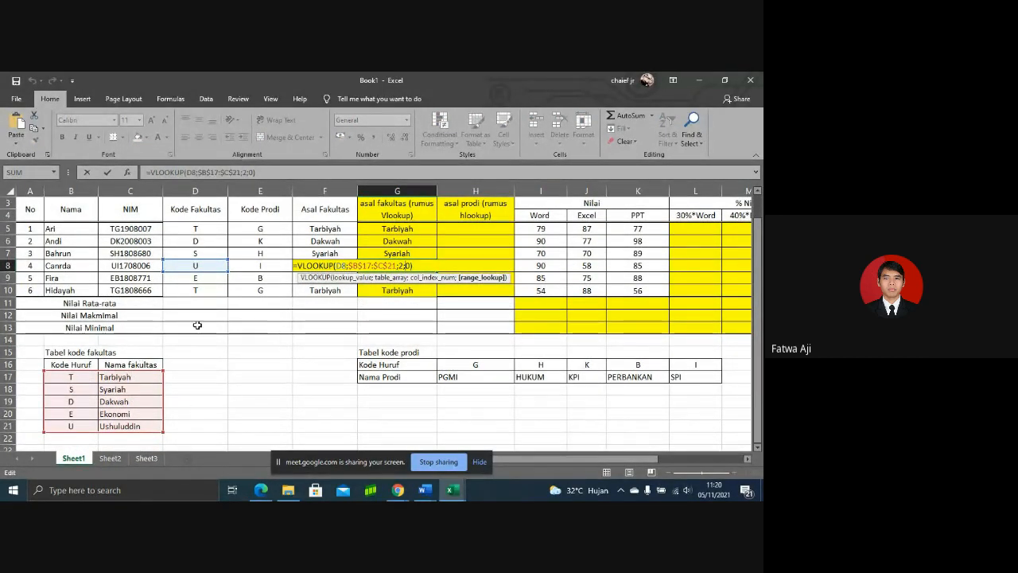
pyautogui.press('Return')
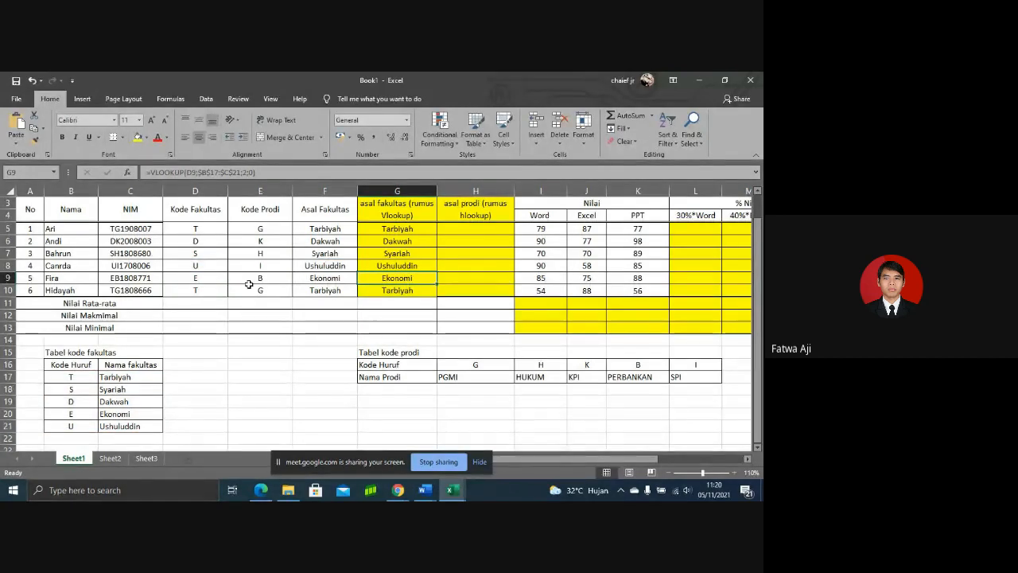
pyautogui.doubleClick(416, 290)
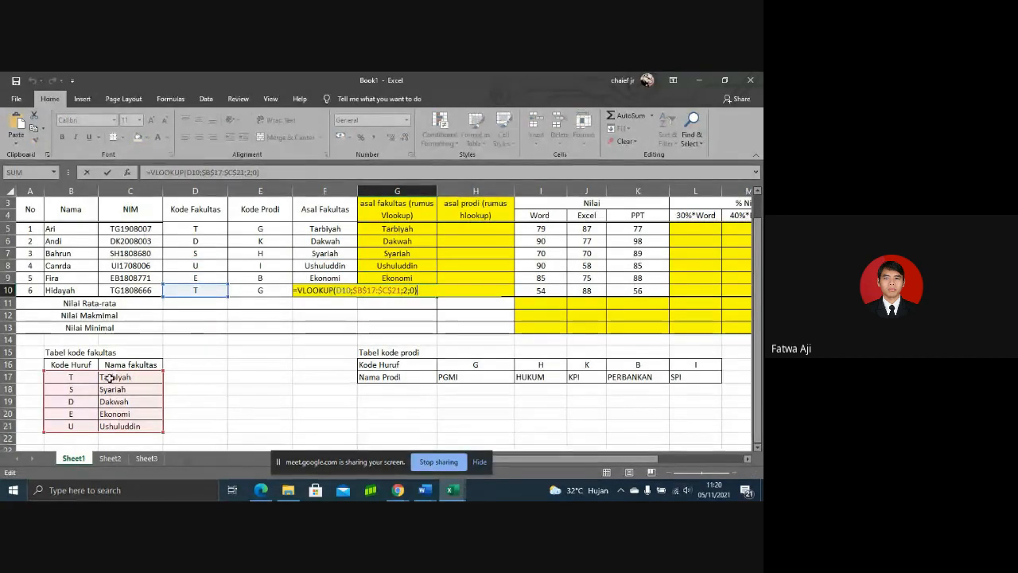
# - Make the lookup range in the G5 VLOOKUP formula relative, as B17:C21 without dollar signs
pyautogui.press('Return')
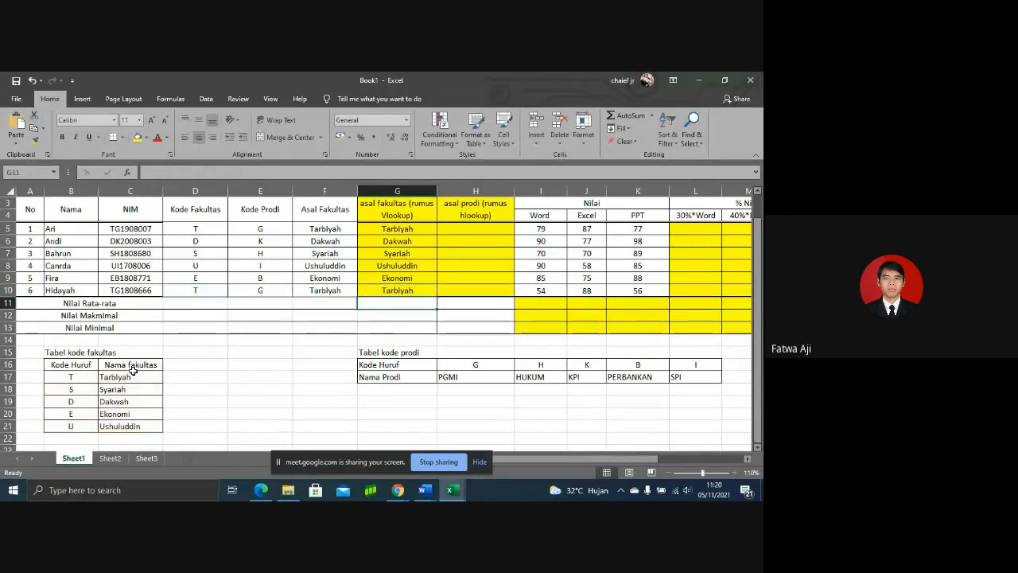
pyautogui.scroll(1, 758, 211)
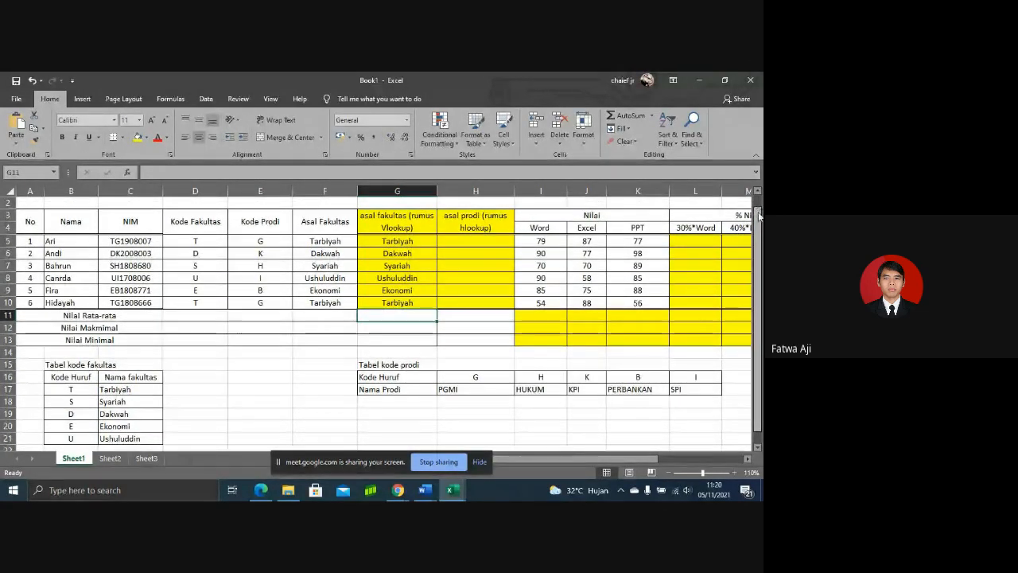
pyautogui.moveTo(758, 211); pyautogui.dragTo(757, 200)
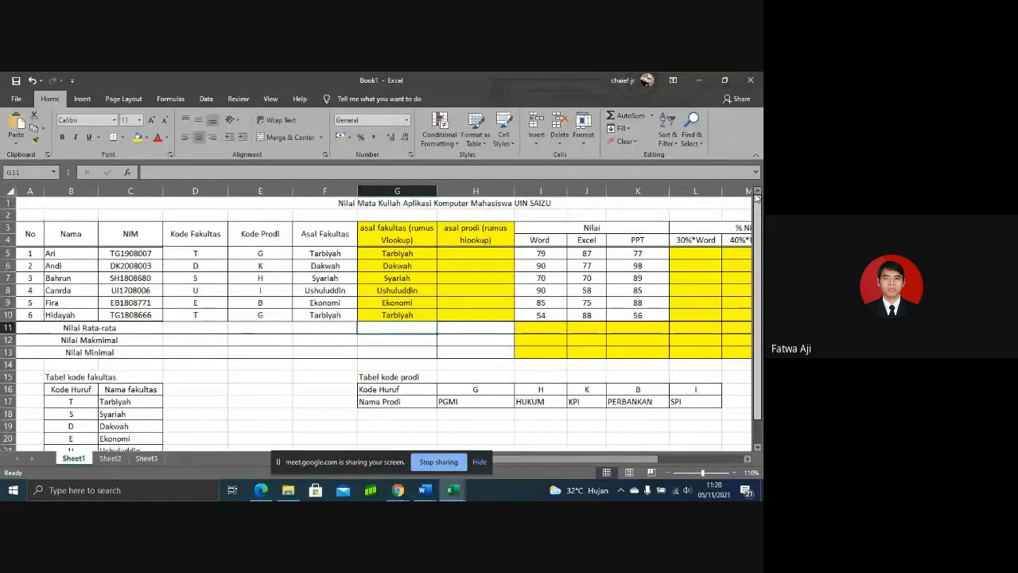
pyautogui.click(419, 254)
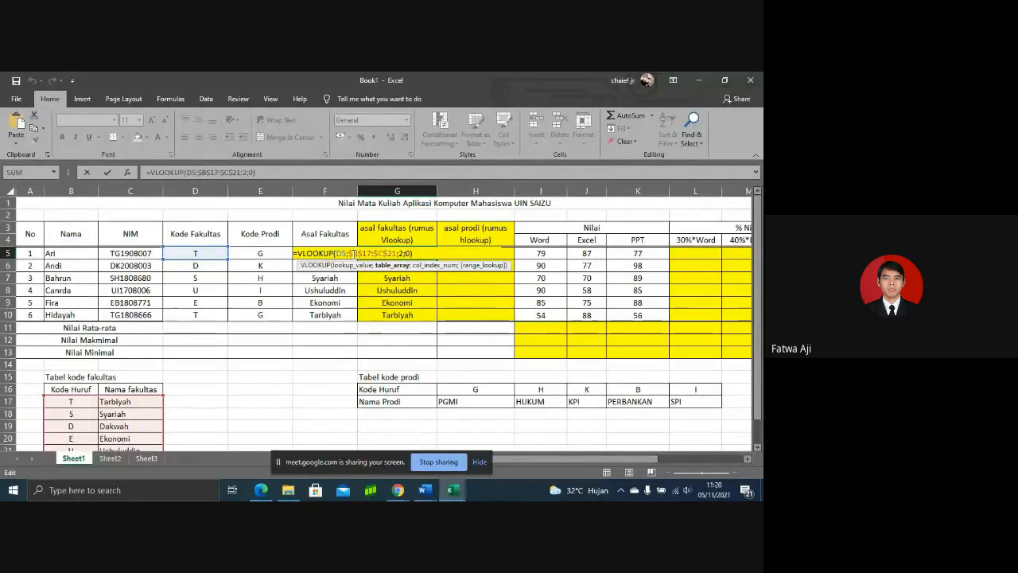
pyautogui.press('BackSpace')
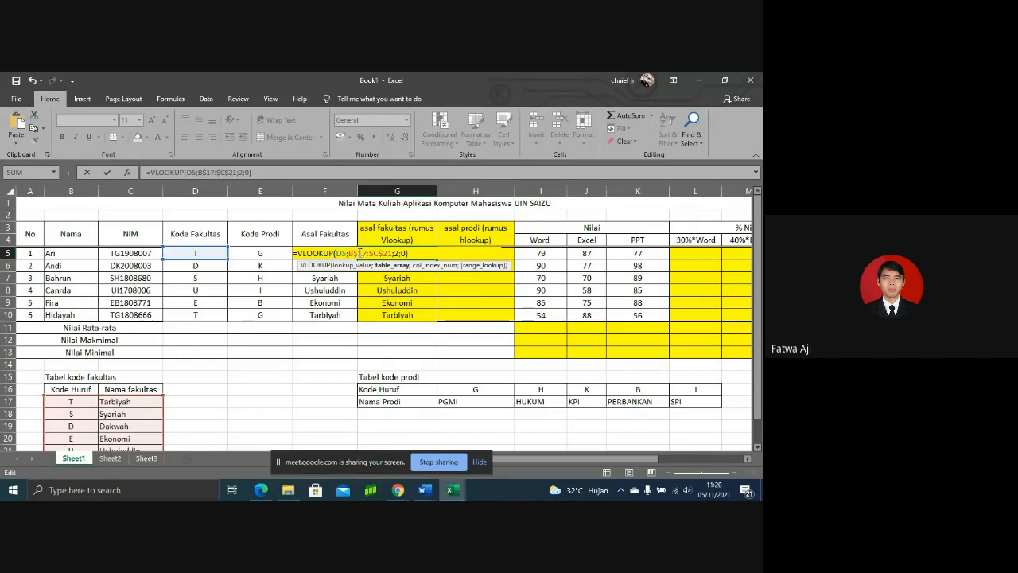
pyautogui.press('BackSpace')
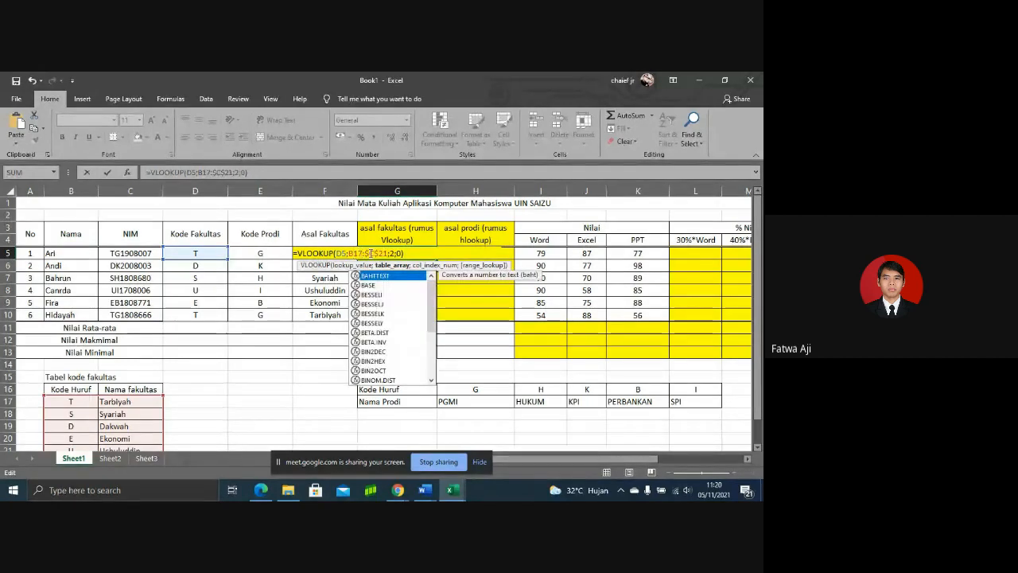
pyautogui.click(370, 253)
pyautogui.press('BackSpace')
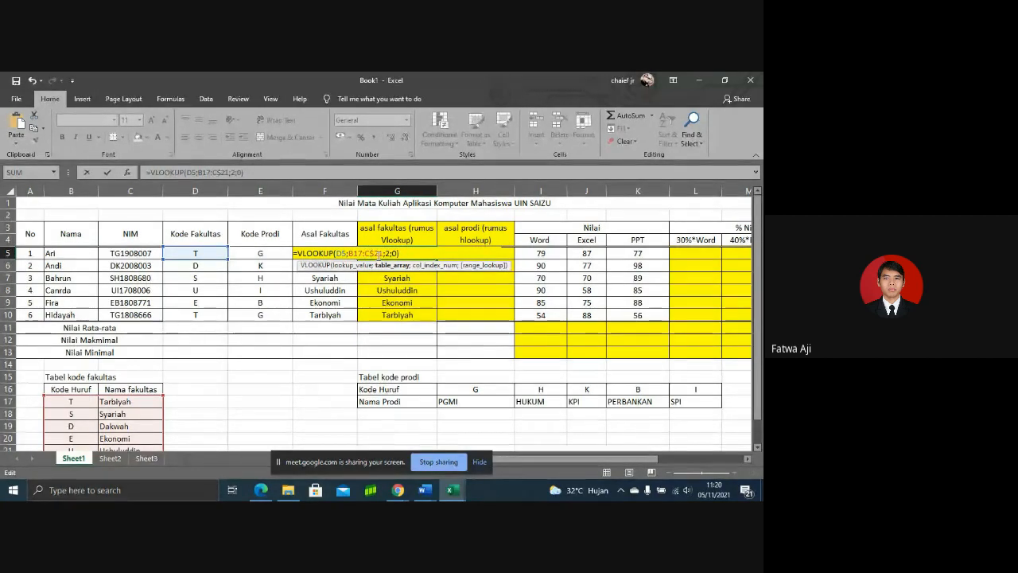
pyautogui.press('BackSpace')
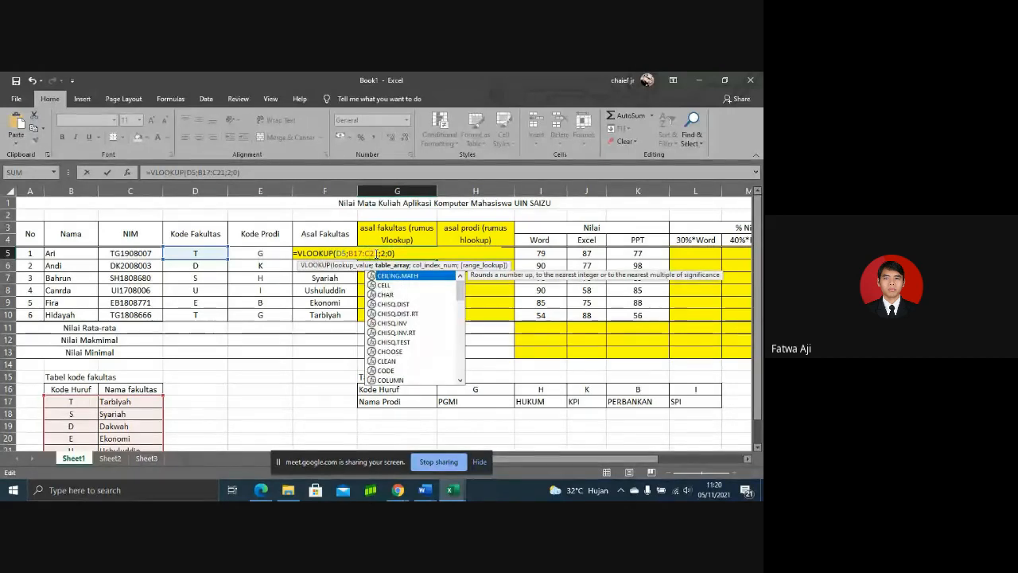
pyautogui.press('Return')
# - Examine the arguments of the VLOOKUP formula in G5, especially its table range, against the faculty code table
pyautogui.click(387, 253)
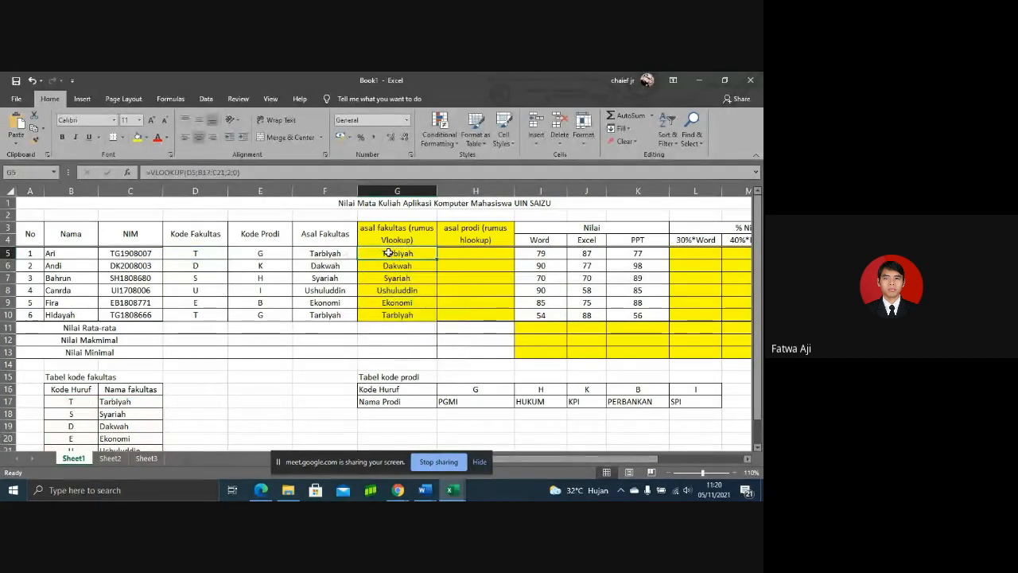
pyautogui.doubleClick(387, 253)
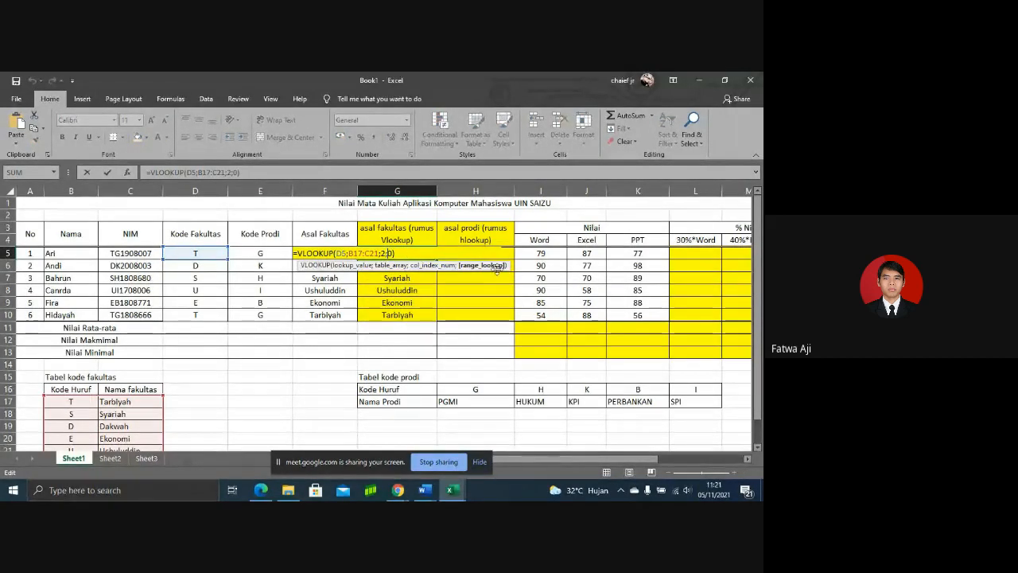
pyautogui.press('Return')
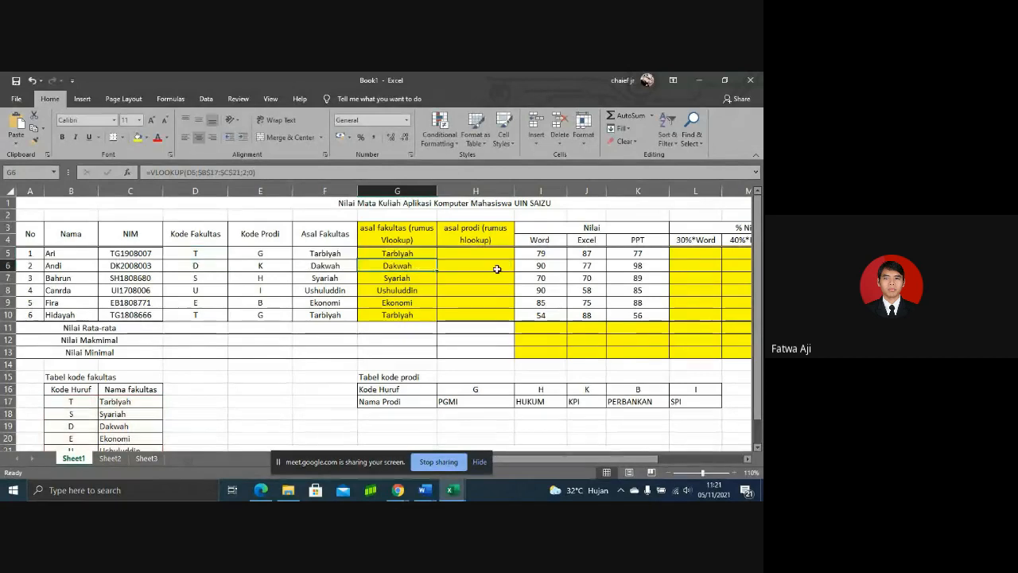
pyautogui.click(734, 473)
pyautogui.click(735, 473)
pyautogui.click(734, 473)
pyautogui.doubleClick(404, 225)
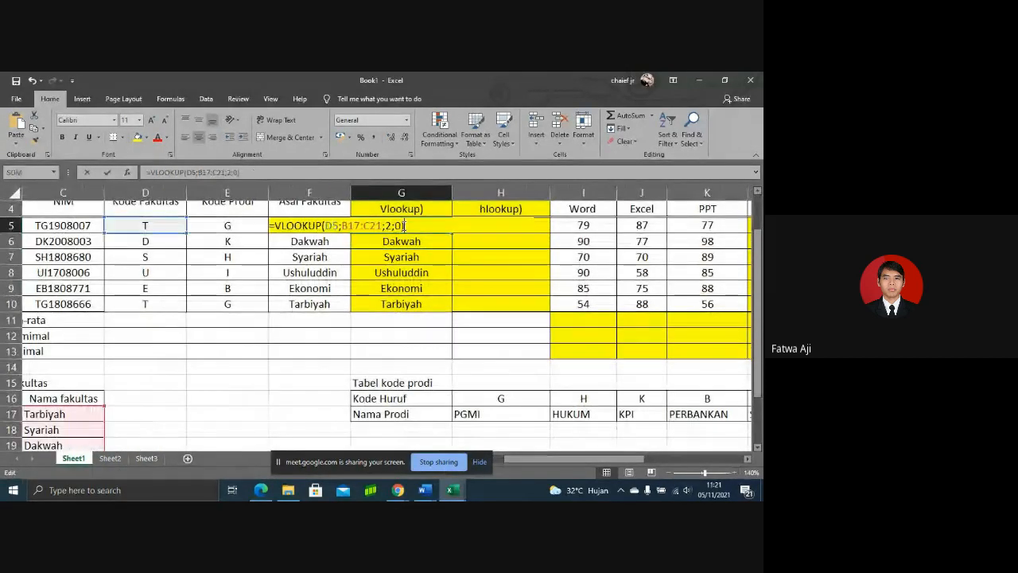
pyautogui.moveTo(342, 225); pyautogui.dragTo(373, 226)
pyautogui.click(424, 226)
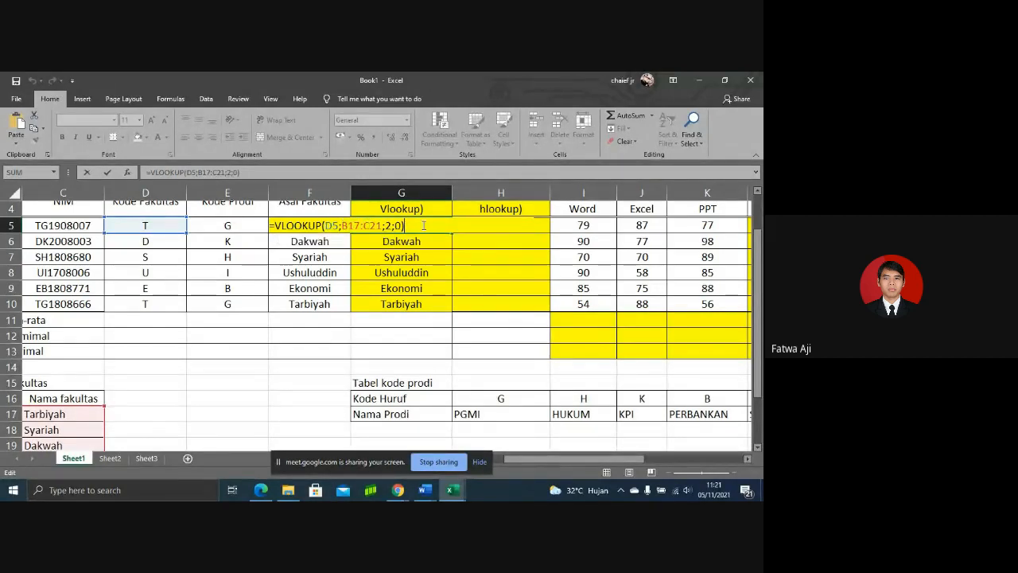
pyautogui.moveTo(532, 465); pyautogui.dragTo(504, 462)
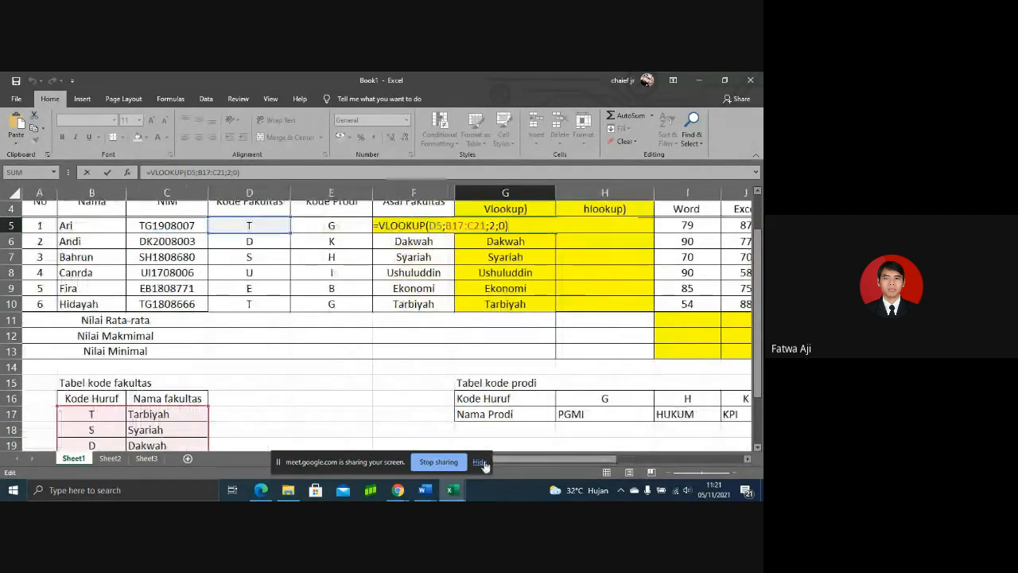
pyautogui.moveTo(758, 356)
pyautogui.mouseDown()
pyautogui.moveTo(760, 389)
pyautogui.moveTo(758, 357)
pyautogui.mouseUp()
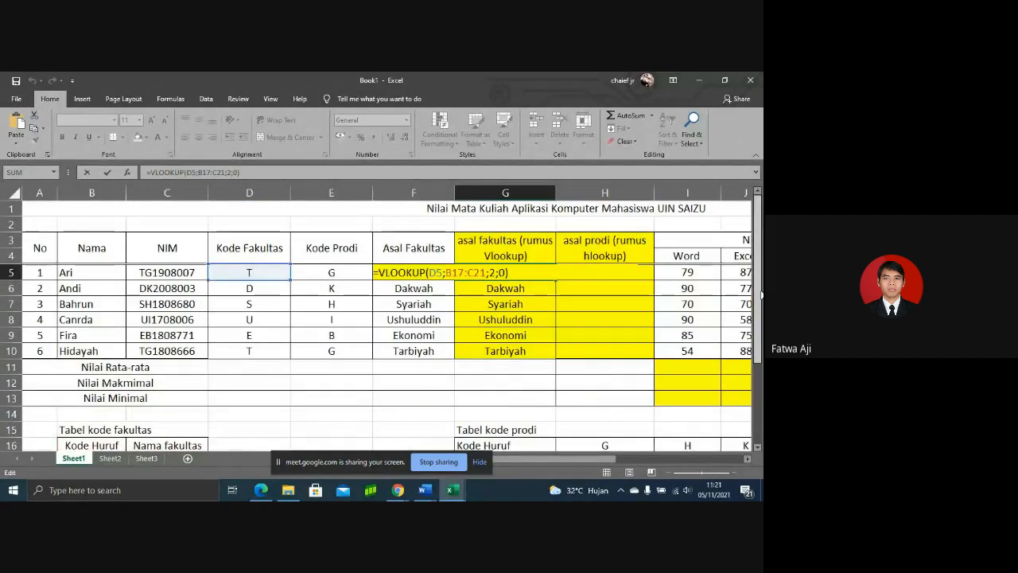
pyautogui.press('Return')
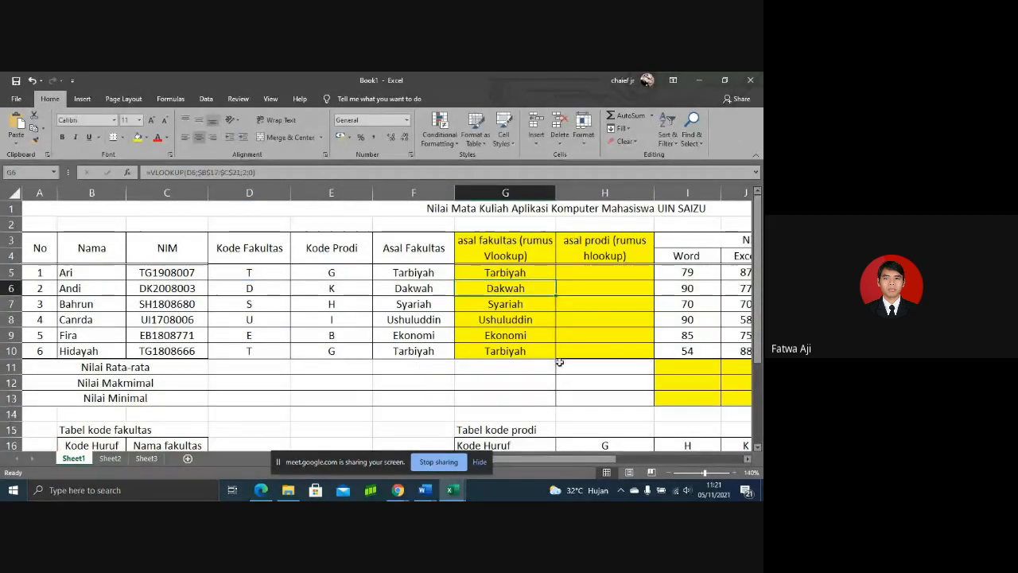
# - Fill the relative VLOOKUP formula from G5 down to G10 and check the copy in G7
pyautogui.click(525, 274)
pyautogui.moveTo(557, 280); pyautogui.dragTo(559, 355)
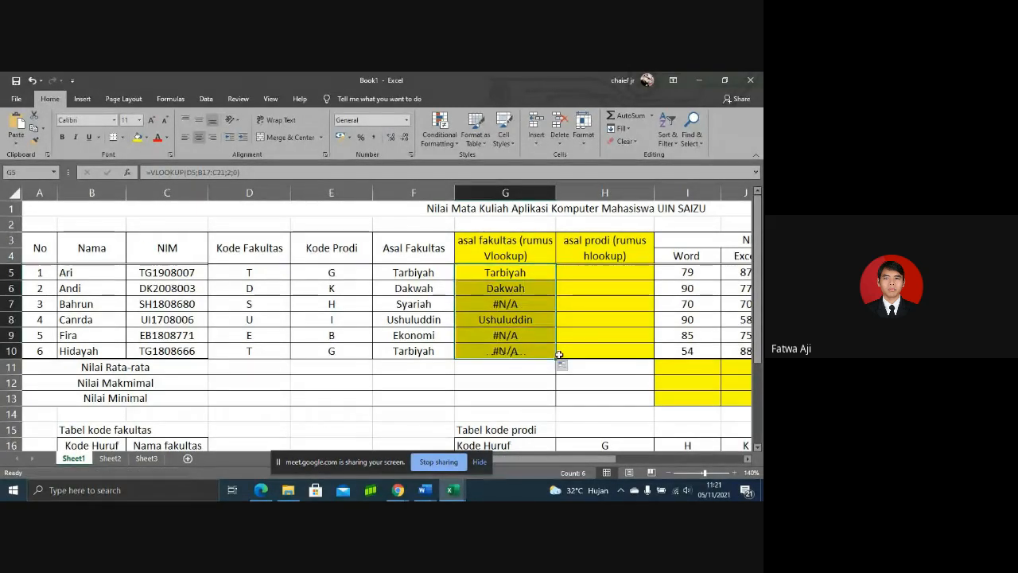
pyautogui.click(510, 303)
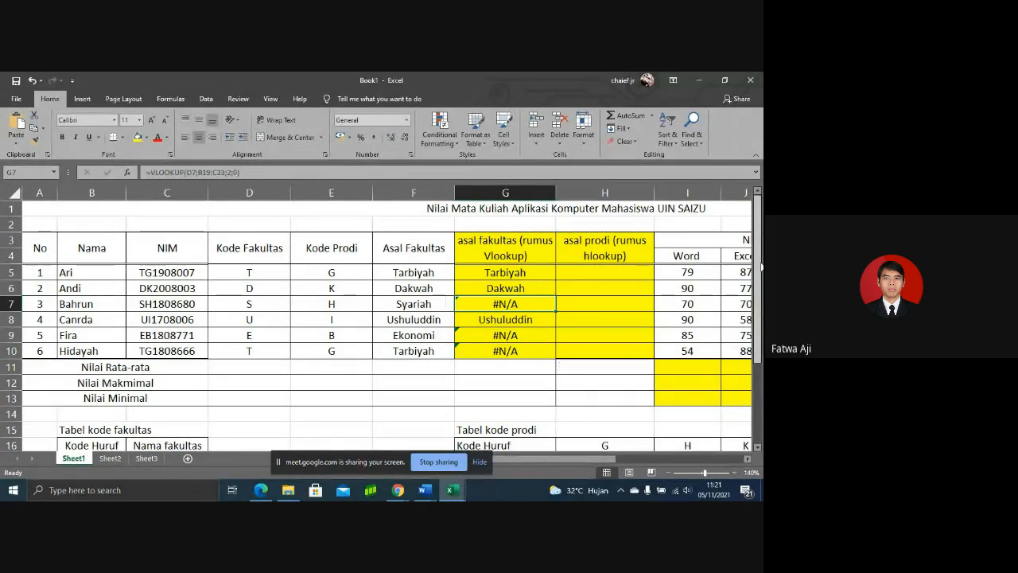
pyautogui.scroll(-1, 755, 291)
pyautogui.scroll(-1, 580, 260)
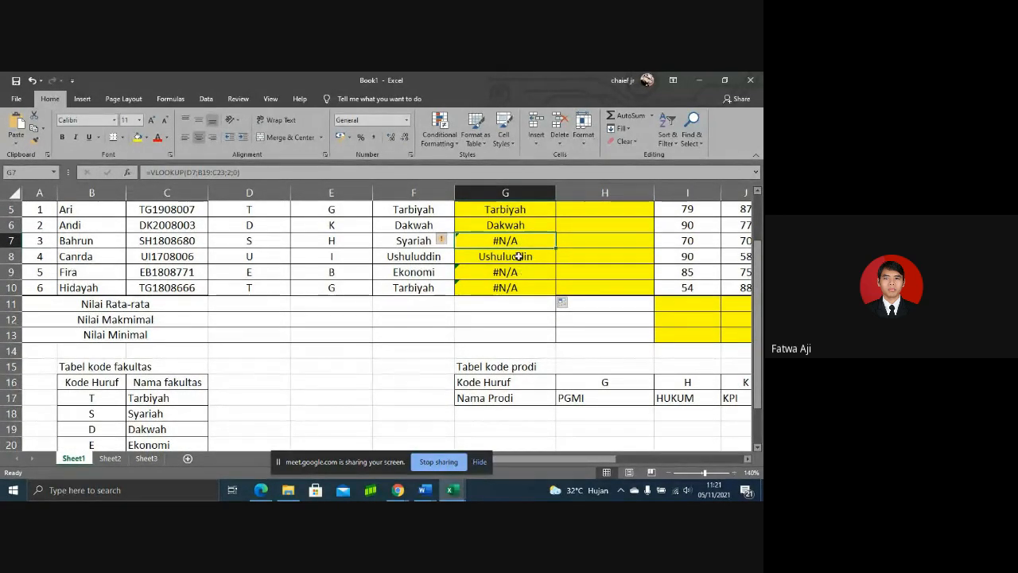
# - Inspect the table range used by the VLOOKUP formula in G9 against the faculty code table
pyautogui.doubleClick(522, 271)
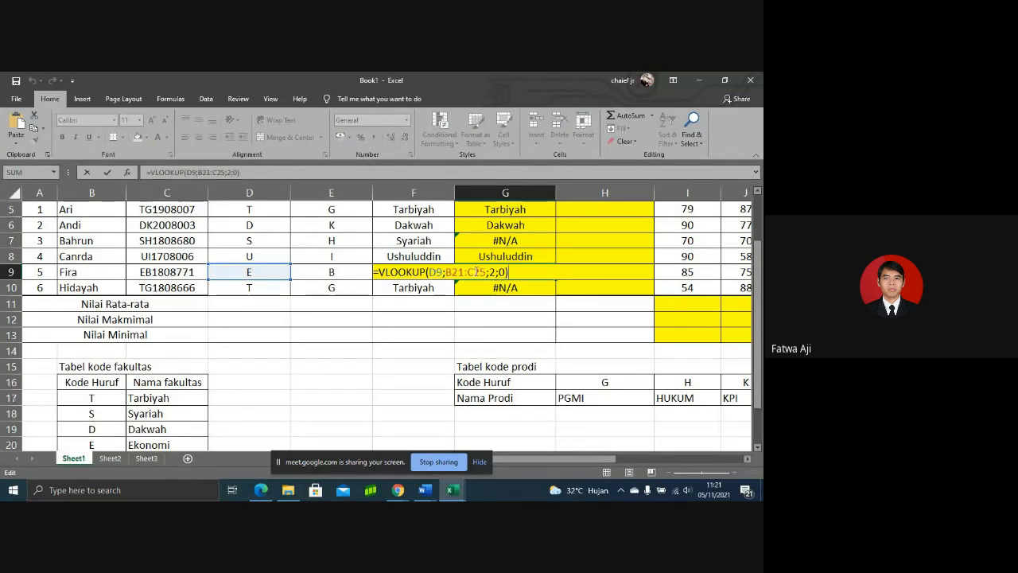
pyautogui.moveTo(486, 272); pyautogui.dragTo(454, 272)
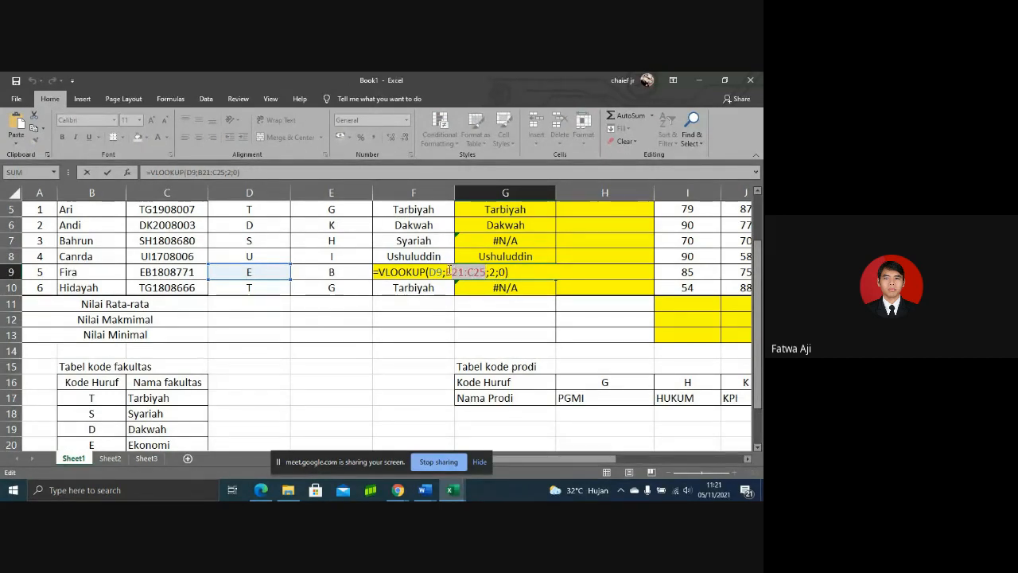
pyautogui.click(449, 271)
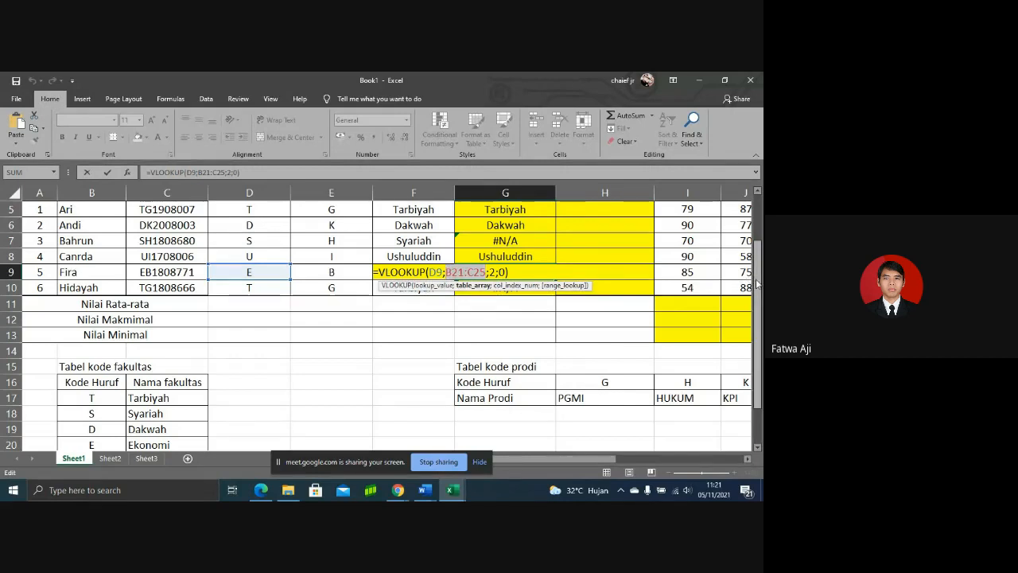
pyautogui.scroll(-1, 757, 282)
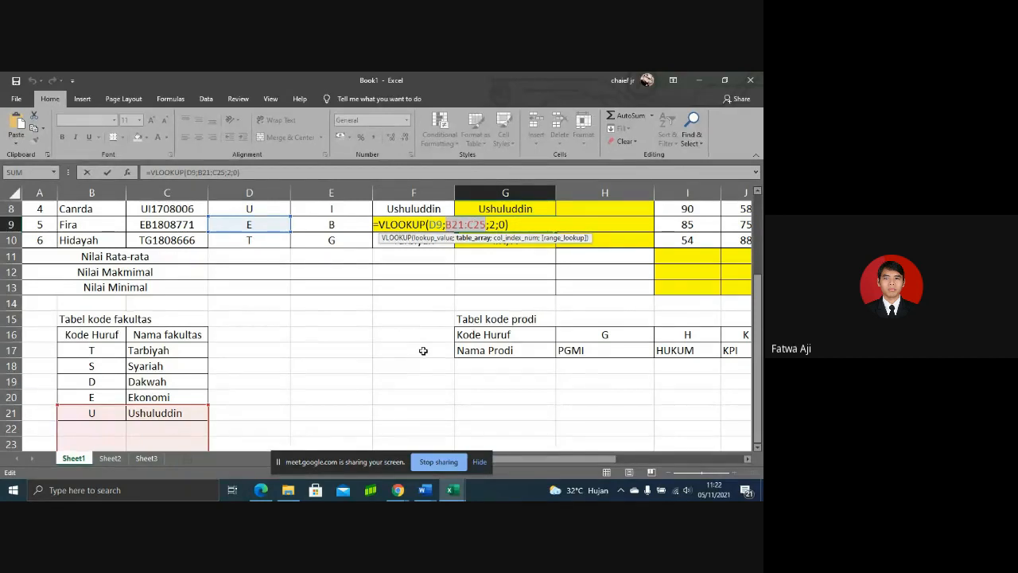
pyautogui.press('Return')
# - Make the G5 lookup range absolute as $B$17:$C$21 and fill the VLOOKUP formula down to G10
pyautogui.moveTo(762, 340); pyautogui.dragTo(762, 258)
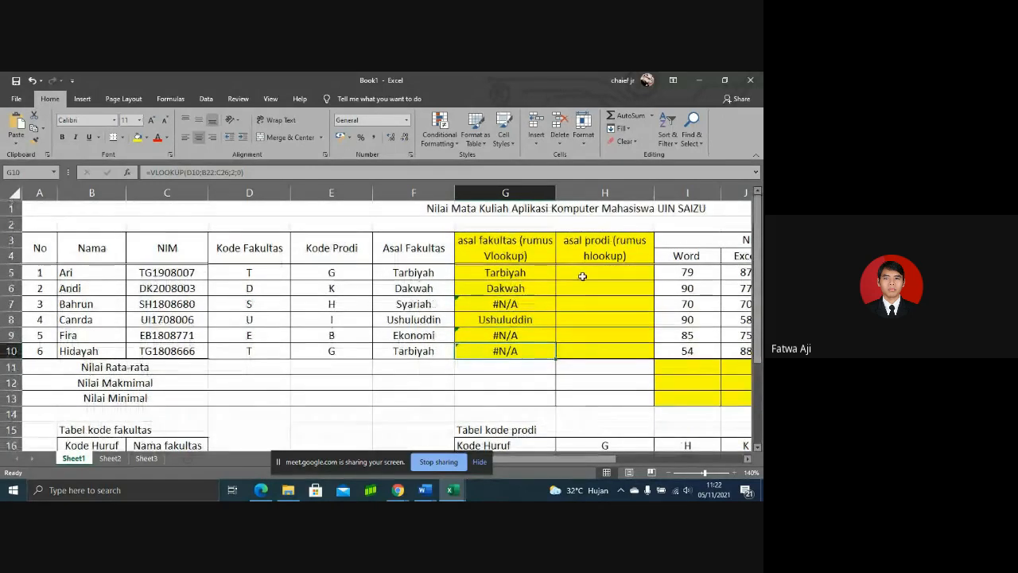
pyautogui.doubleClick(537, 275)
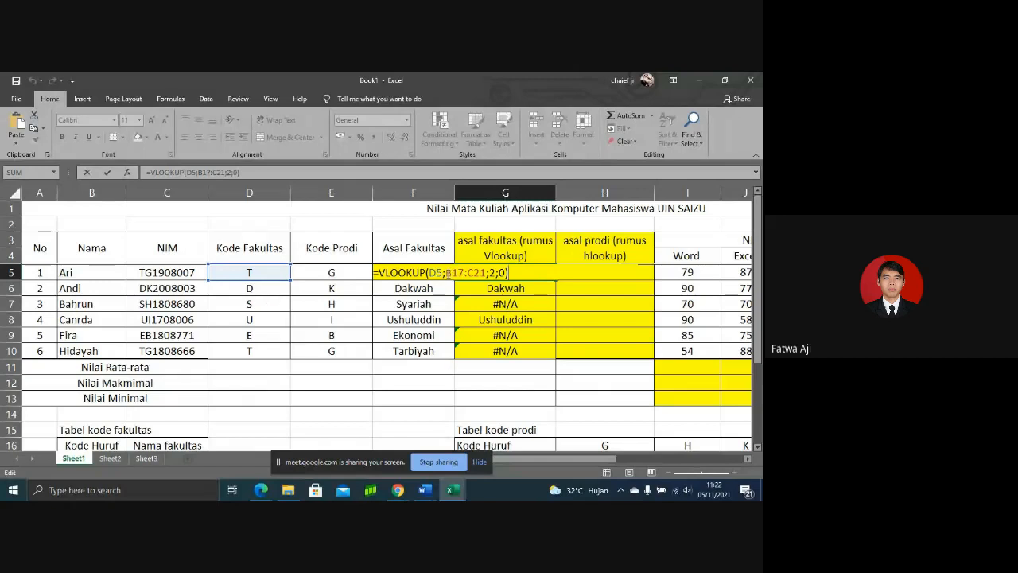
pyautogui.click(447, 273)
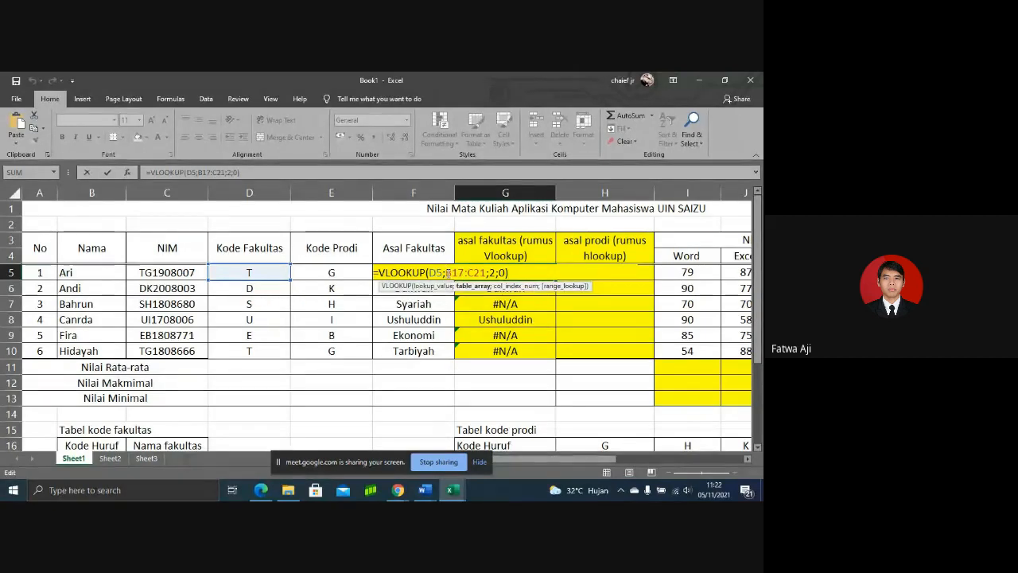
pyautogui.write('$B')
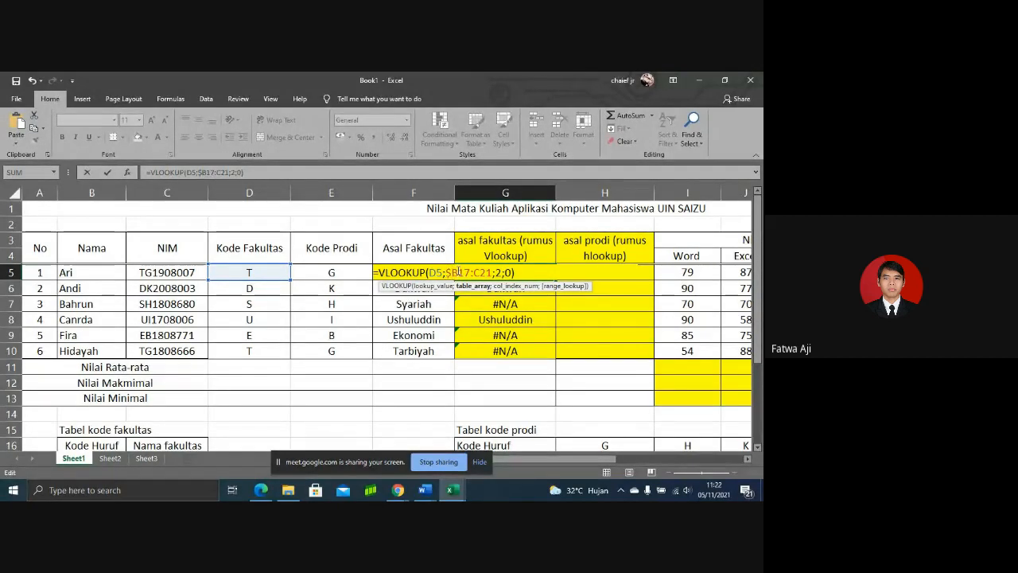
pyautogui.write('$')
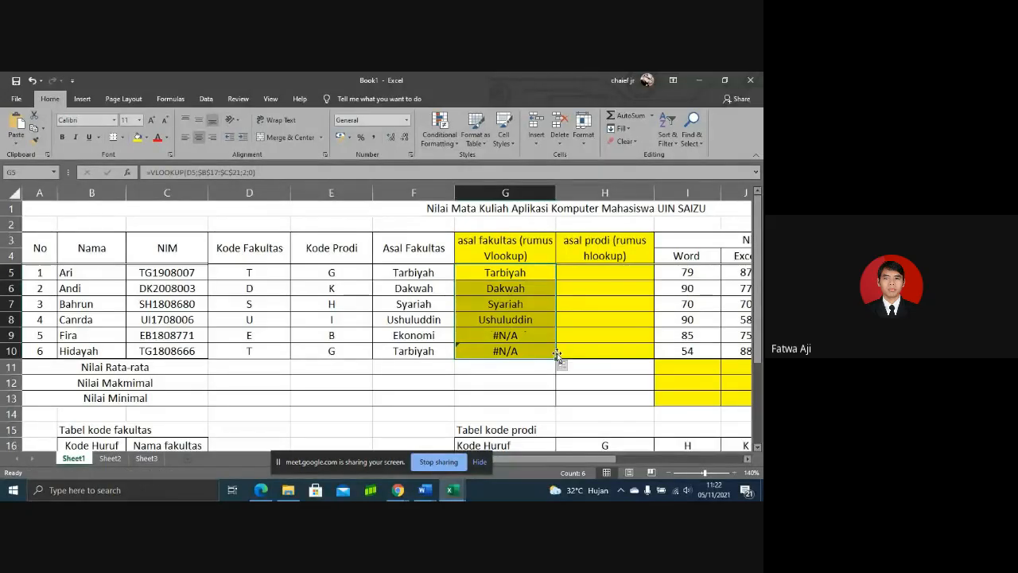
pyautogui.scroll(-1, 757, 295)
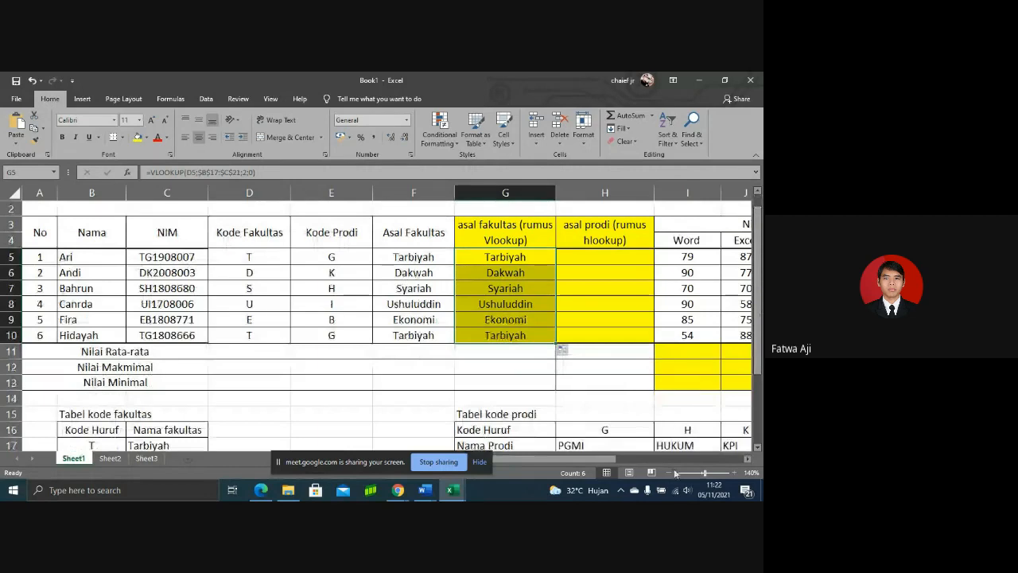
# - Compare the formula in the Asal Fakultas cell F5 with the VLOOKUP formula in G5
pyautogui.click(669, 472)
pyautogui.click(669, 473)
pyautogui.click(669, 473)
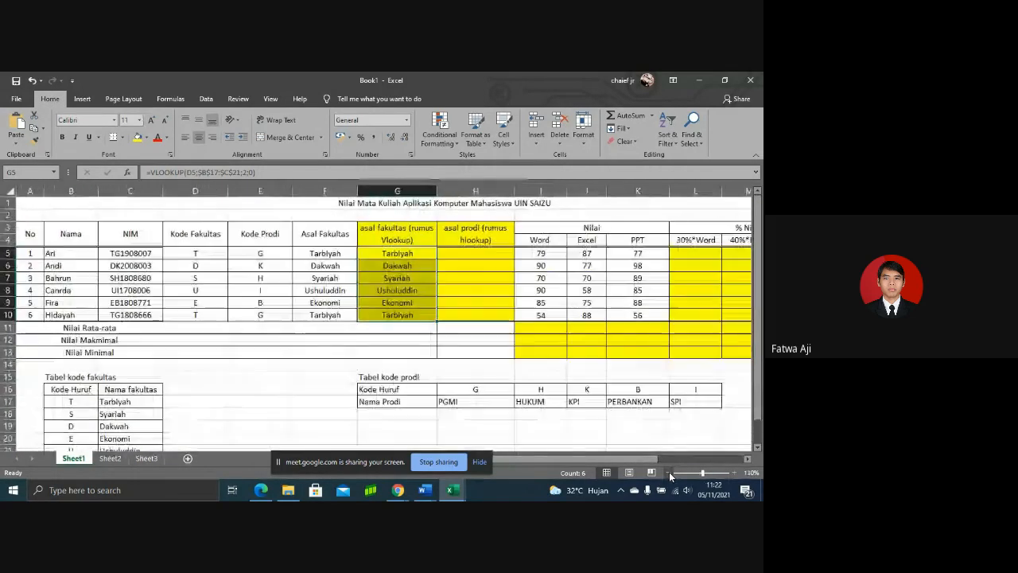
pyautogui.click(733, 473)
pyautogui.scroll(1, 716, 373)
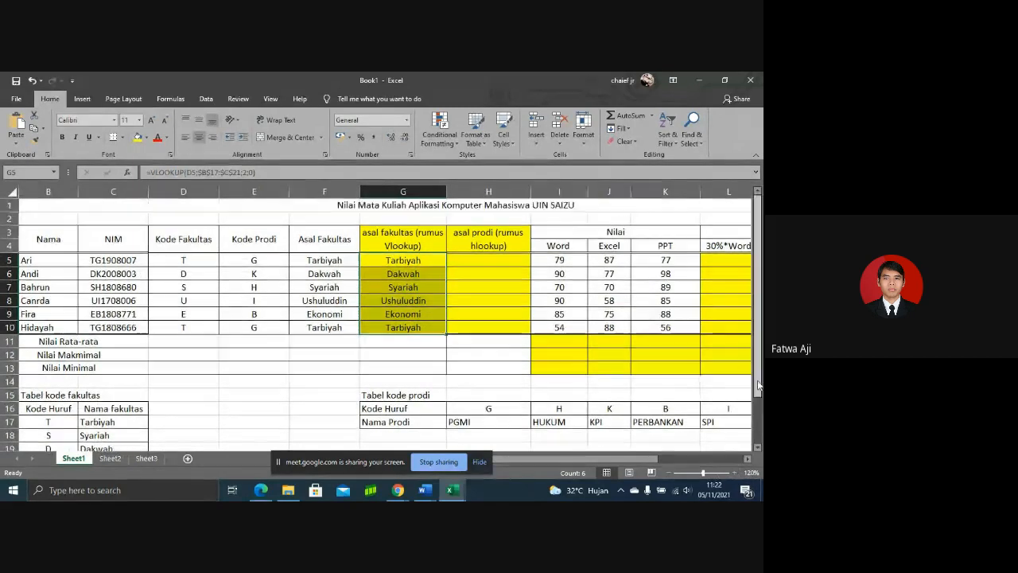
pyautogui.click(507, 258)
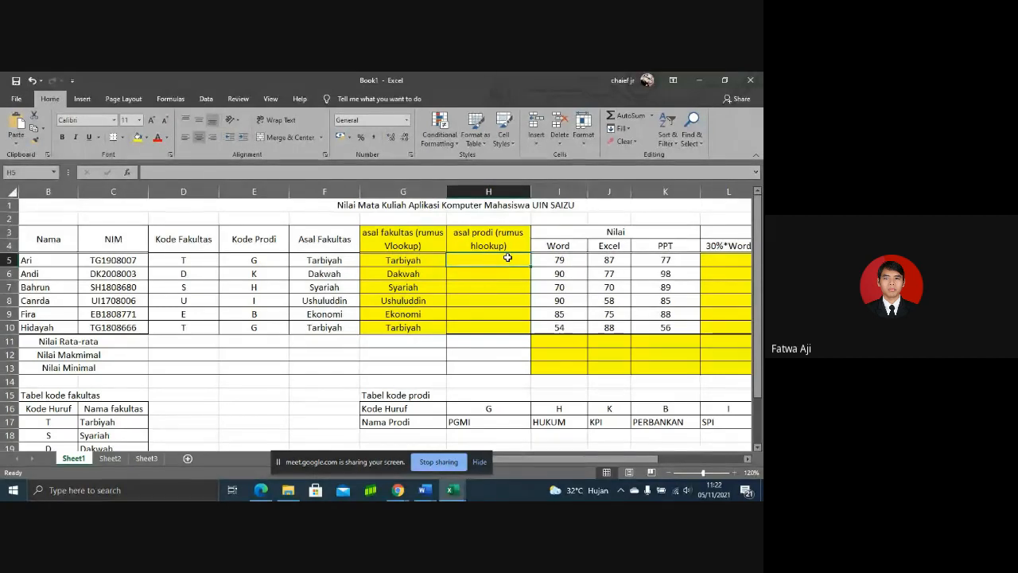
pyautogui.click(415, 260)
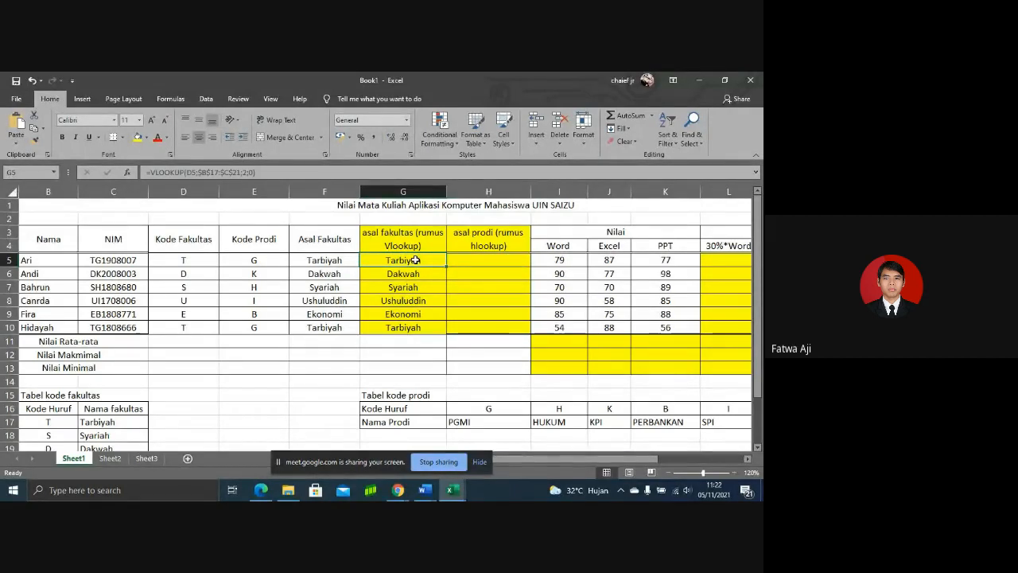
pyautogui.click(343, 262)
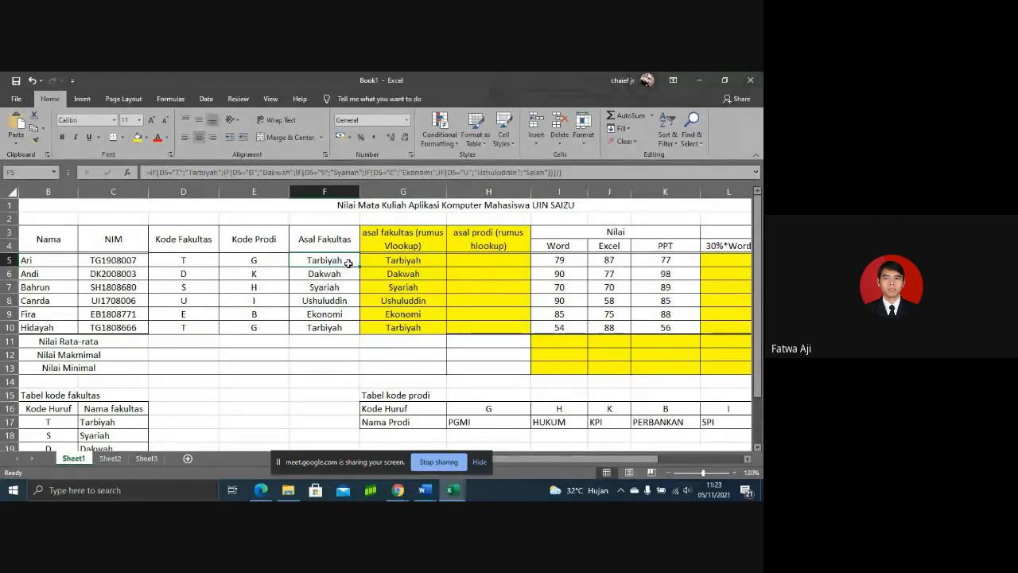
pyautogui.click(376, 258)
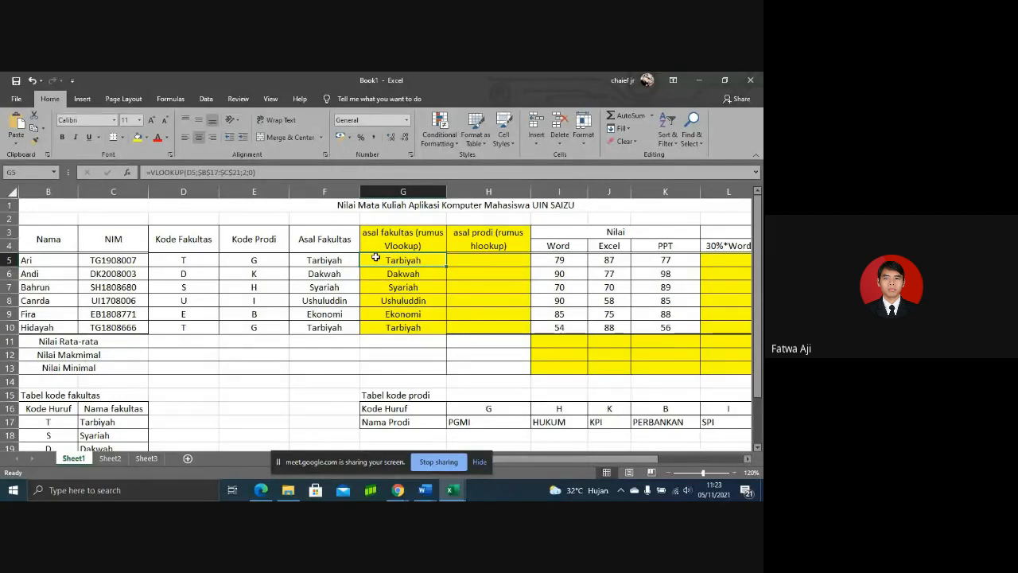
# - Examine the code formulas in D5 and E5, the G5 VLOOKUP and the asal prodi (rumus hlookup) column
pyautogui.click(209, 260)
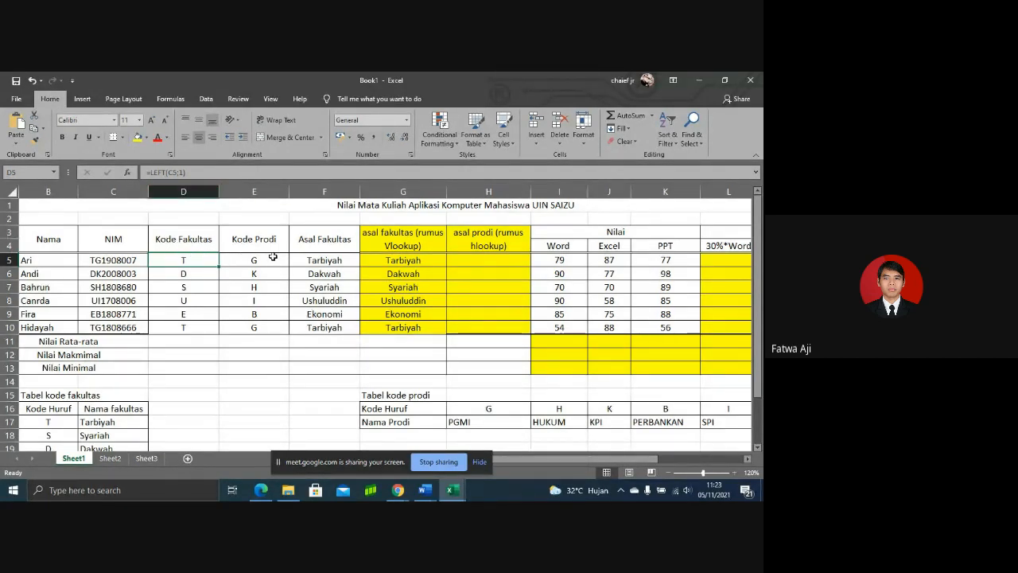
pyautogui.click(482, 260)
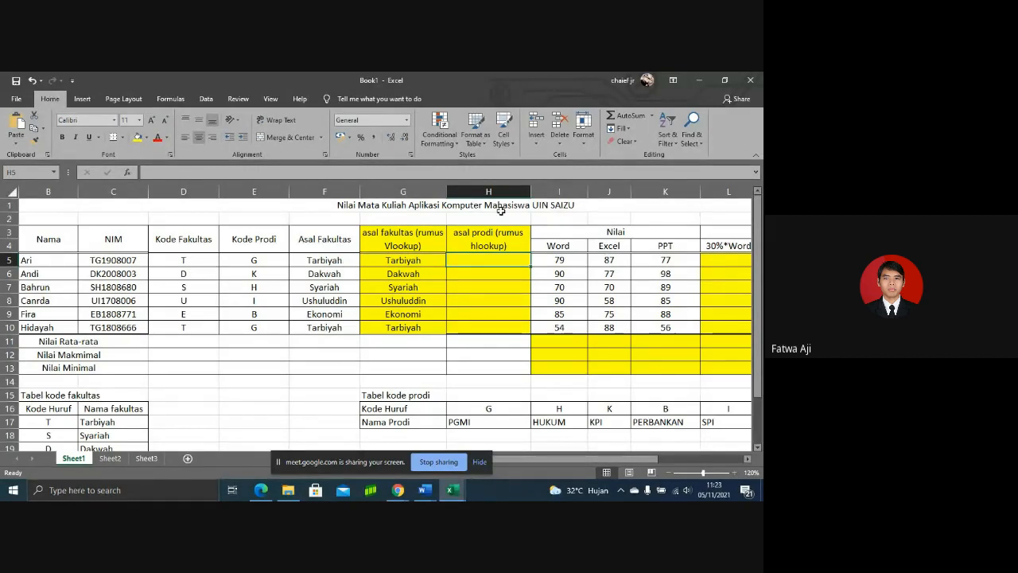
pyautogui.click(488, 233)
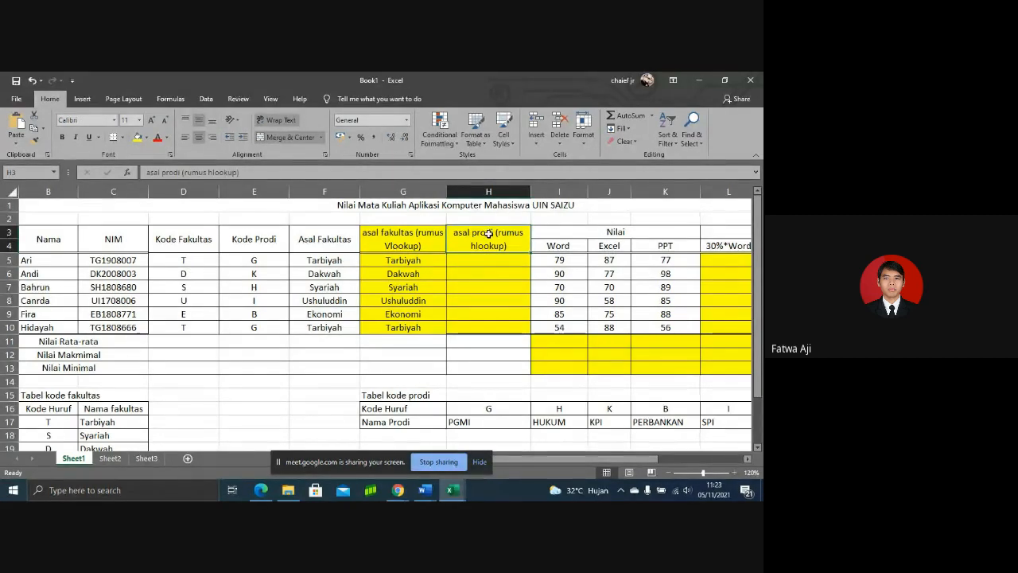
pyautogui.click(261, 257)
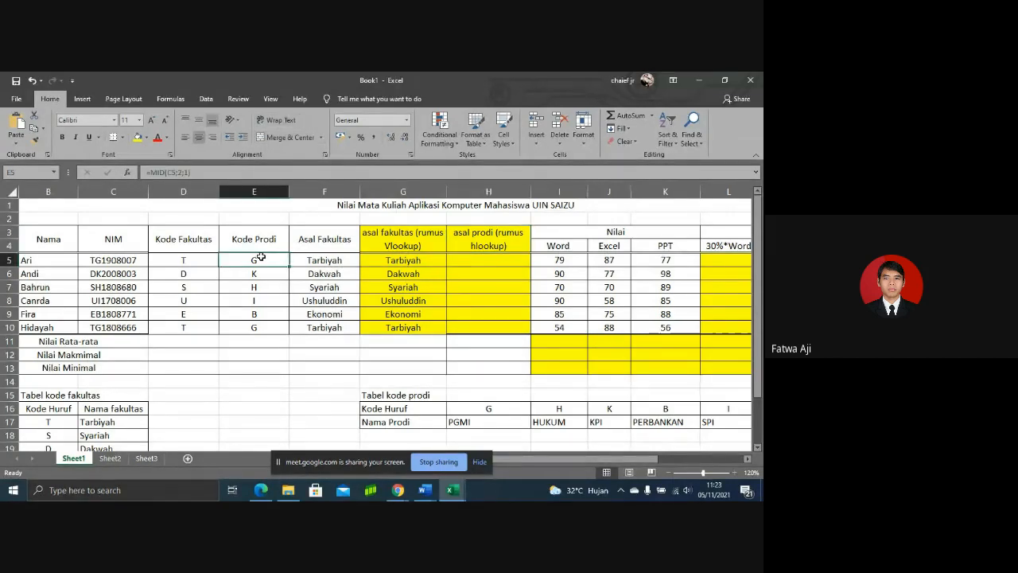
pyautogui.click(393, 260)
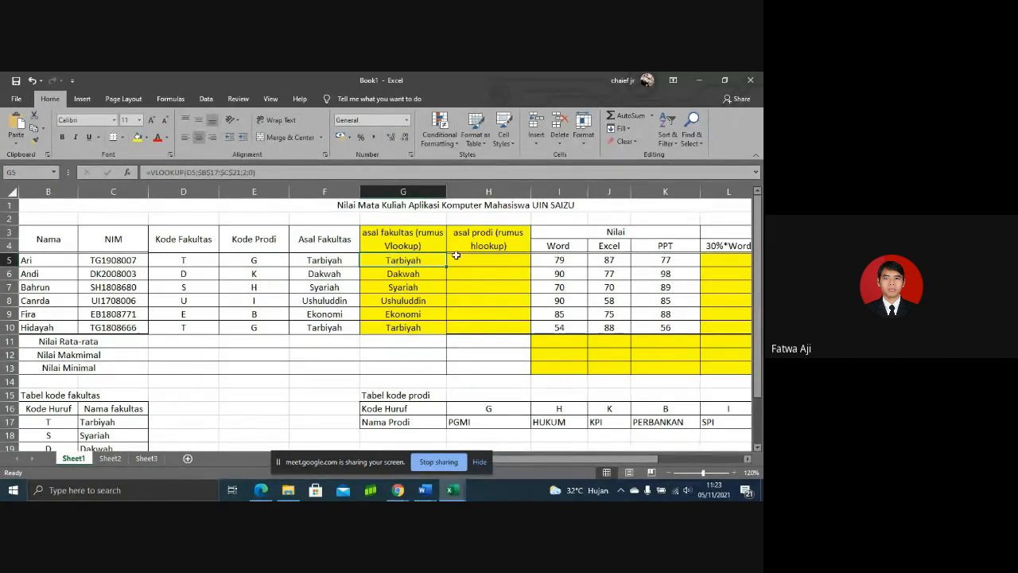
pyautogui.click(471, 242)
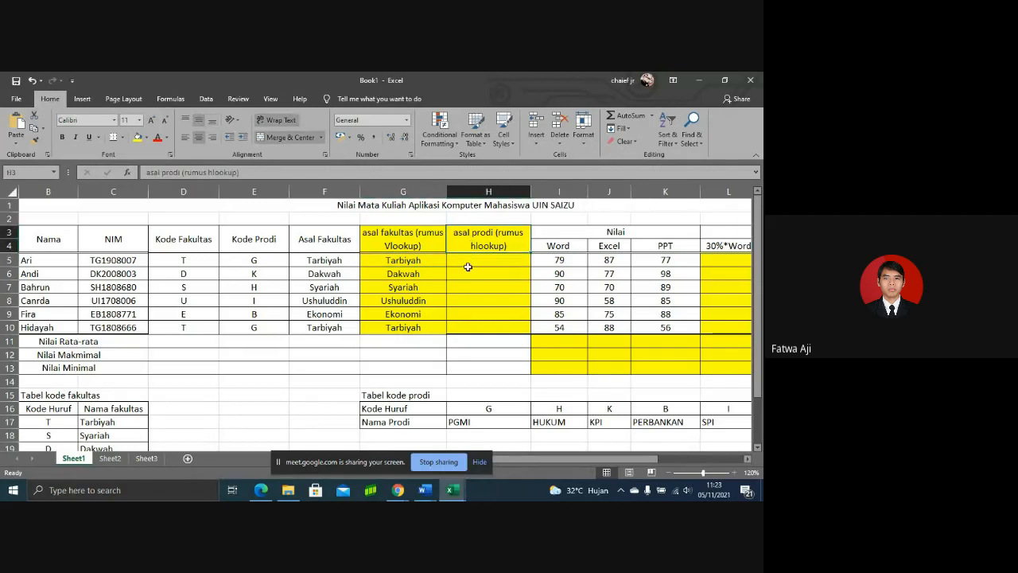
pyautogui.click(467, 265)
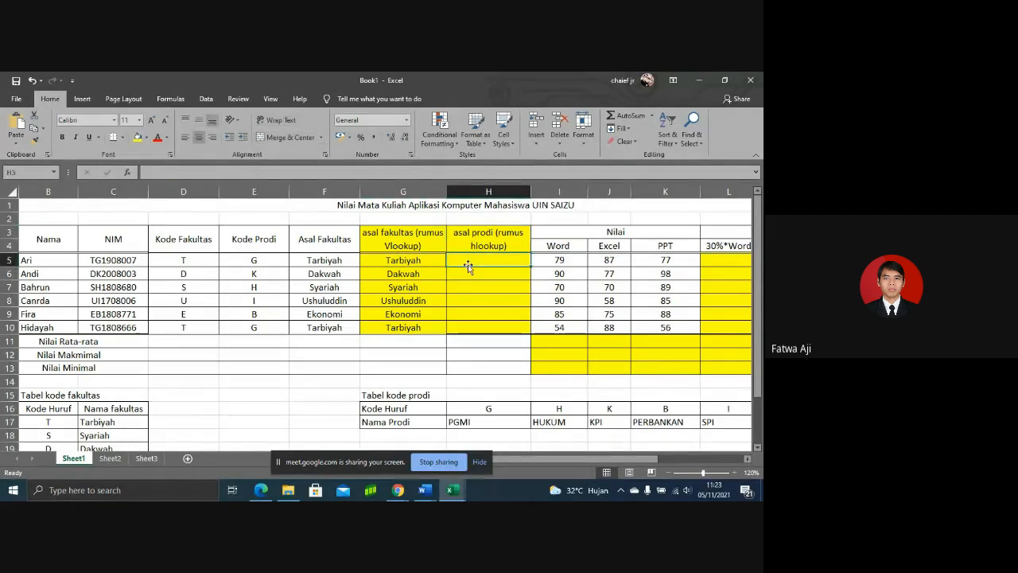
# - Copy the text of the MID formula from the Kode Prodi cell E5, leaving the cell as it is
pyautogui.click(263, 256)
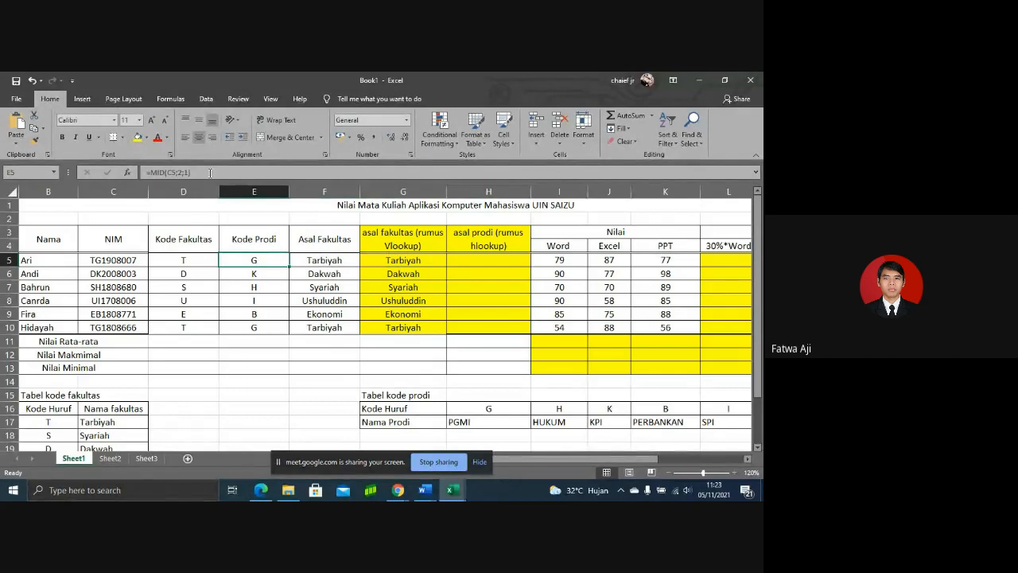
pyautogui.moveTo(210, 172); pyautogui.dragTo(145, 173)
pyautogui.hotkey('ctrl', 'c')
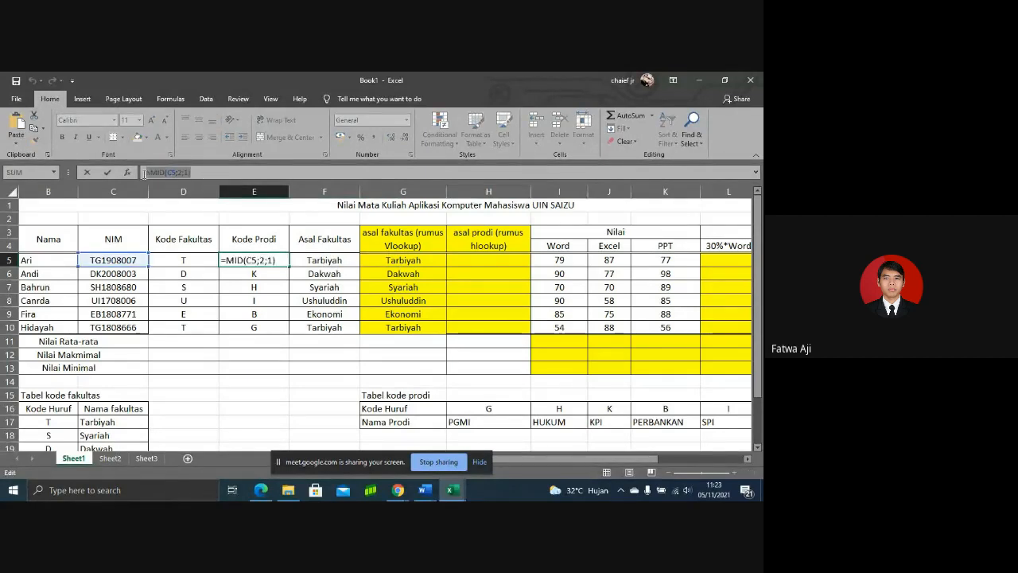
pyautogui.press('Return')
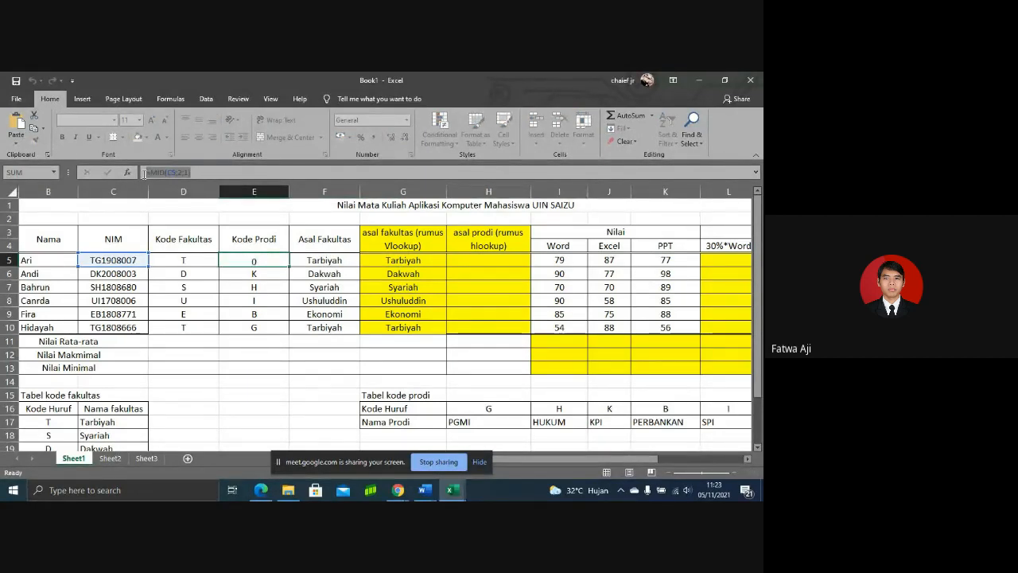
# - Start an HLOOKUP formula in H5 with the copied MID(C5;2;1) as the lookup value, without its extra equals sign
pyautogui.click(452, 260)
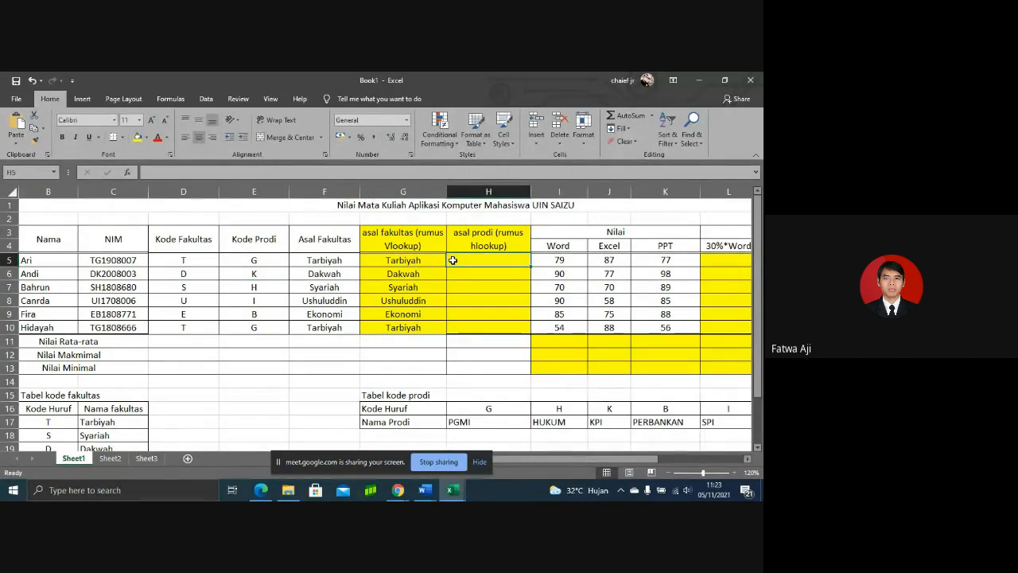
pyautogui.write('=hlook')
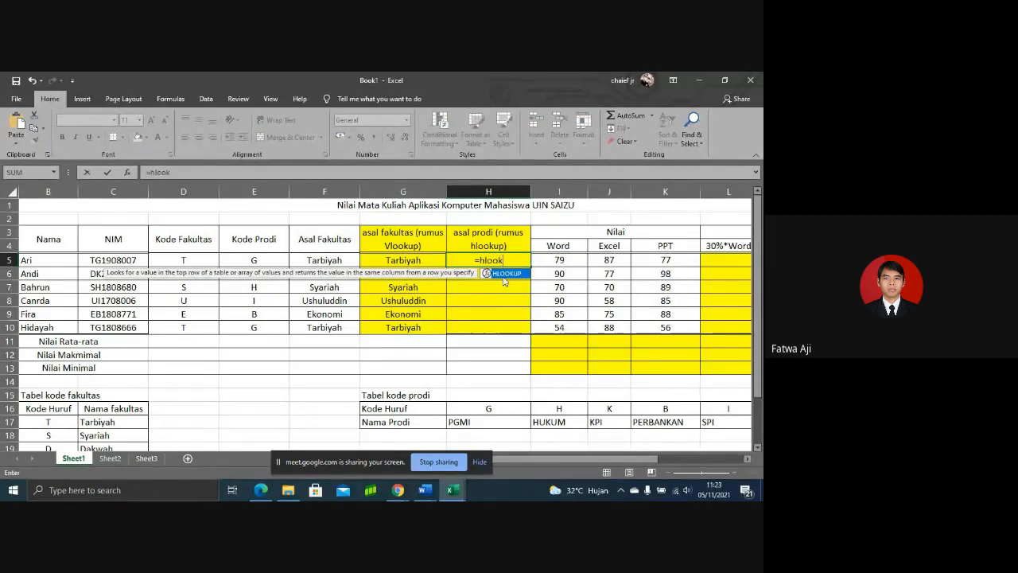
pyautogui.doubleClick(502, 274)
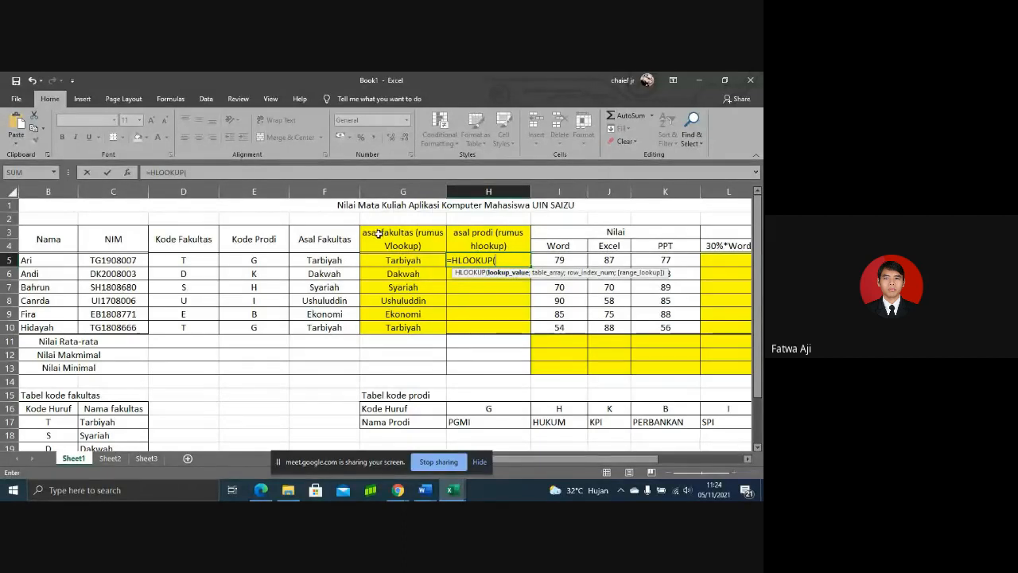
pyautogui.click(276, 260)
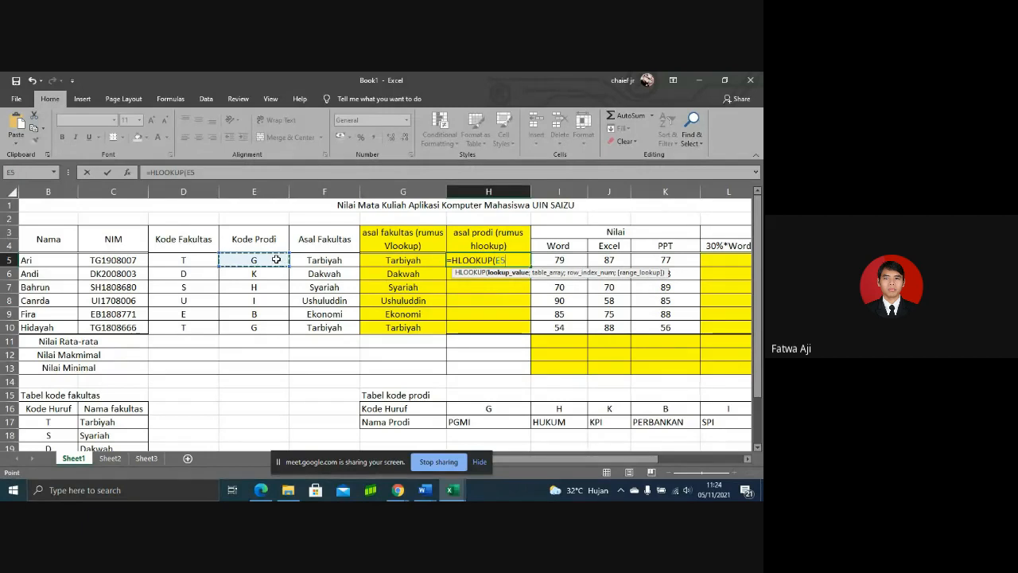
pyautogui.press('BackSpace')
pyautogui.press('BackSpace')
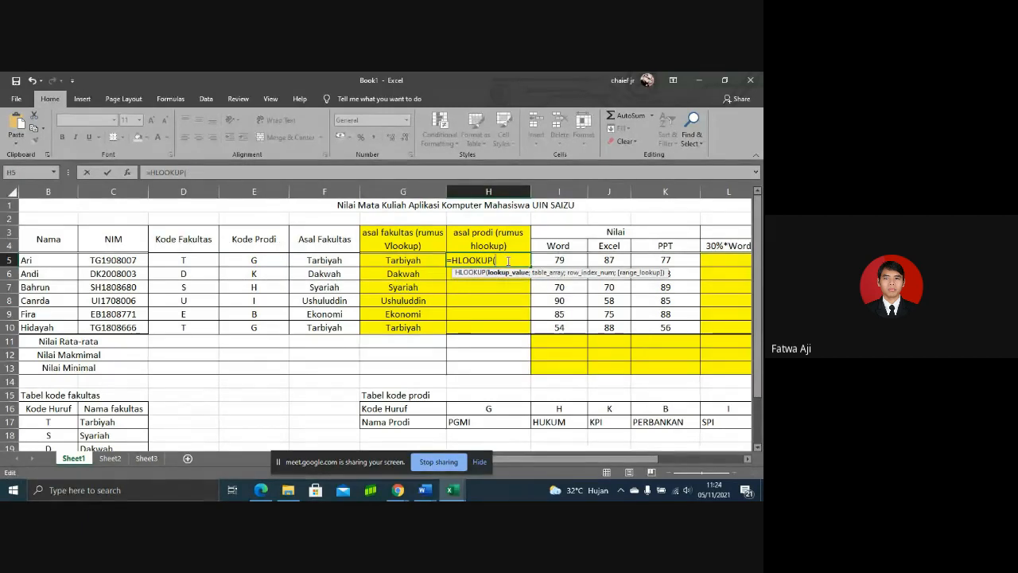
pyautogui.hotkey('ctrl', 'v')
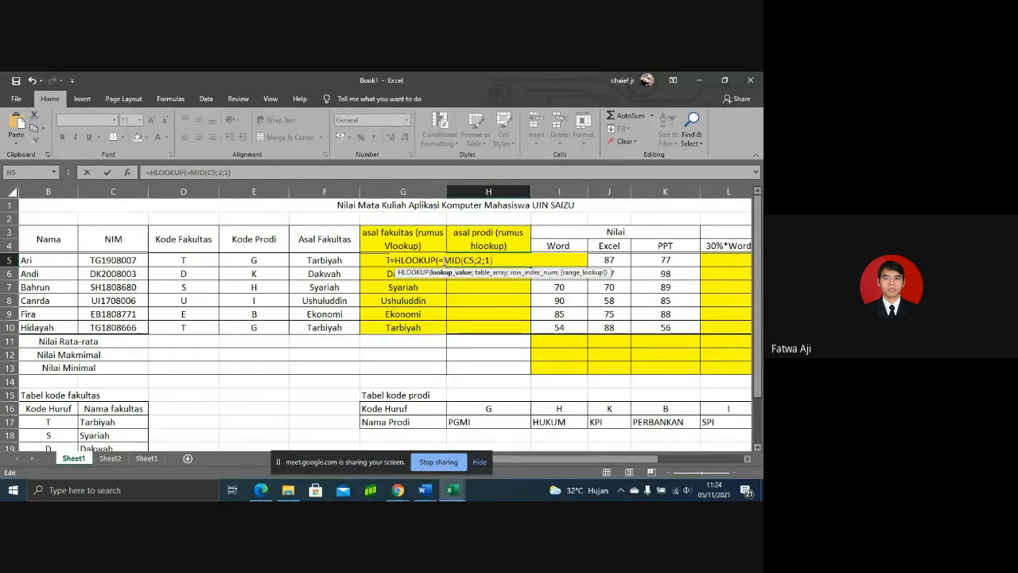
pyautogui.click(443, 260)
pyautogui.press('BackSpace')
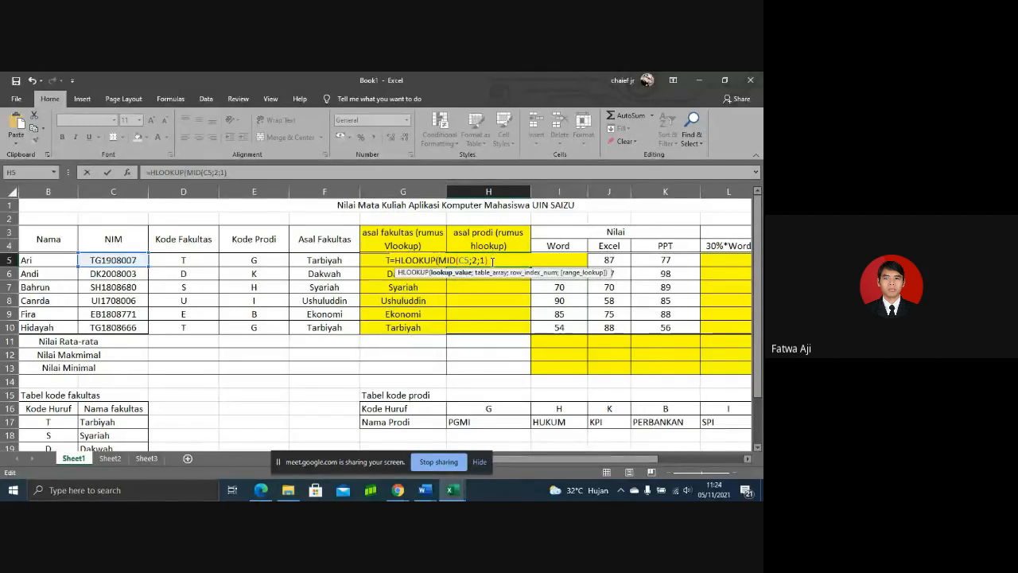
# - Add the Tabel kode prodi data to the H5 formula as the absolute table range $H$16:$L$17
pyautogui.write(';')
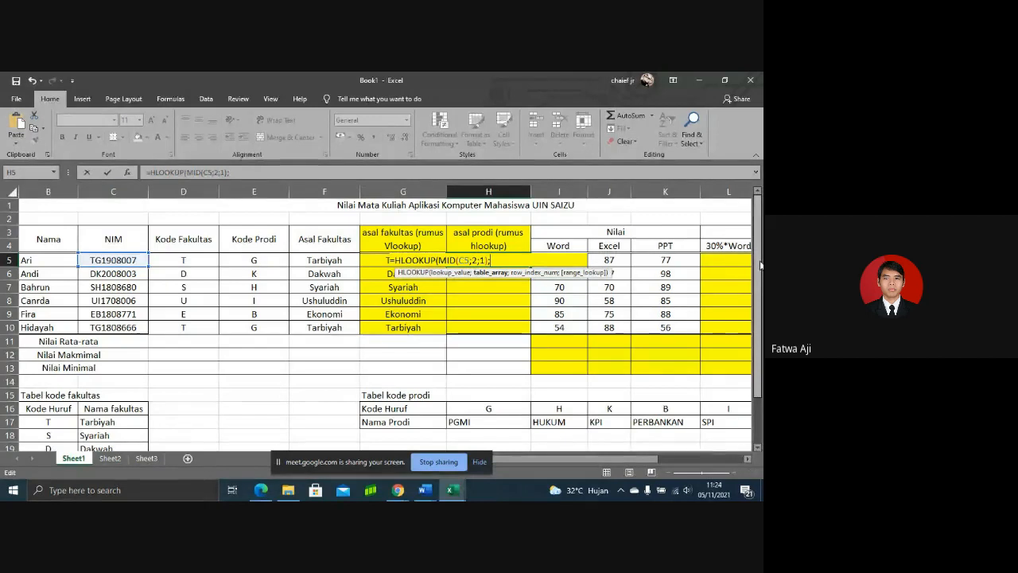
pyautogui.moveTo(761, 264); pyautogui.dragTo(763, 284)
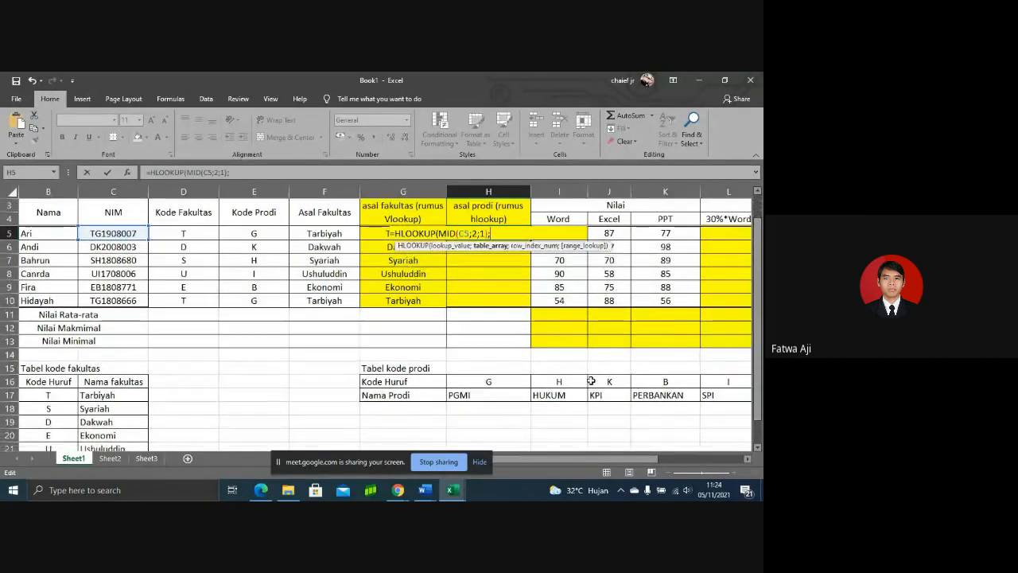
pyautogui.moveTo(483, 386); pyautogui.dragTo(613, 393)
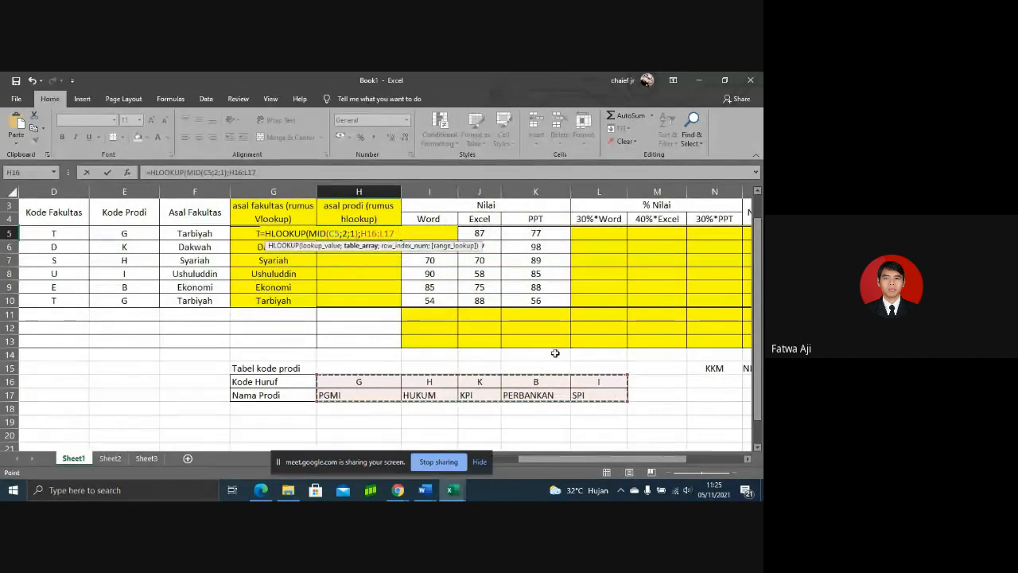
pyautogui.click(362, 233)
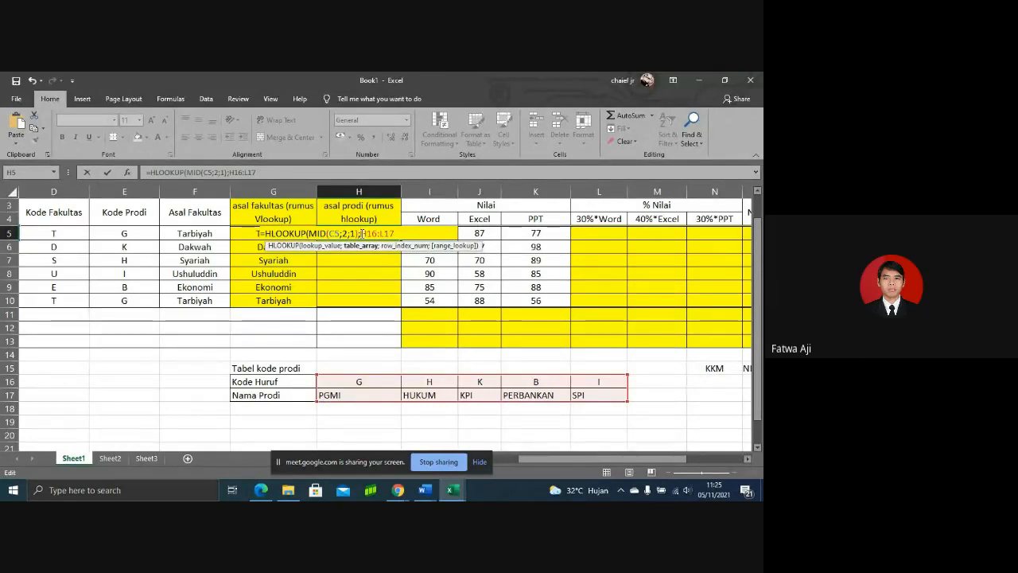
pyautogui.write('$')
pyautogui.click(375, 233)
pyautogui.write('$')
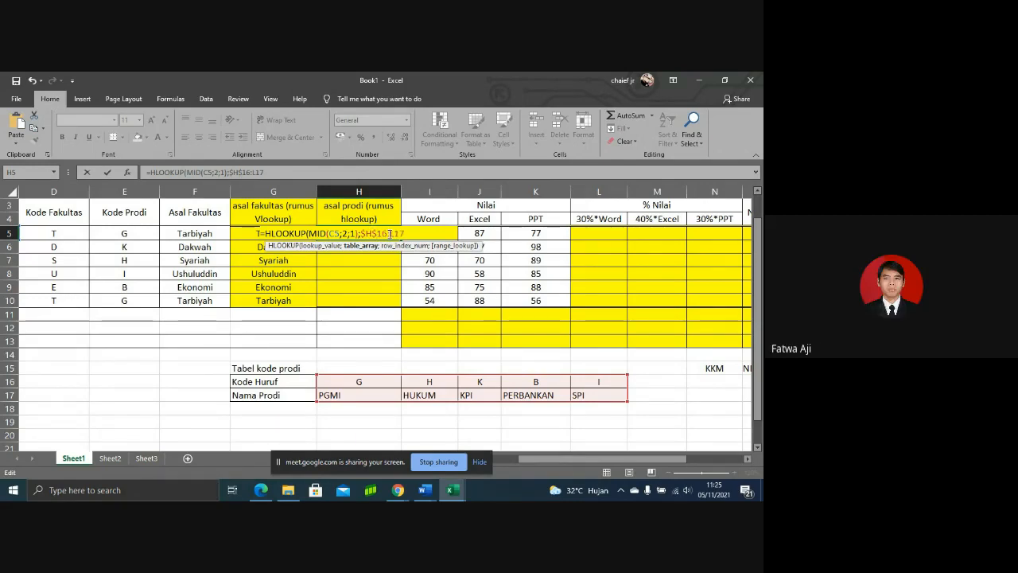
pyautogui.click(396, 233)
pyautogui.write('$L$')
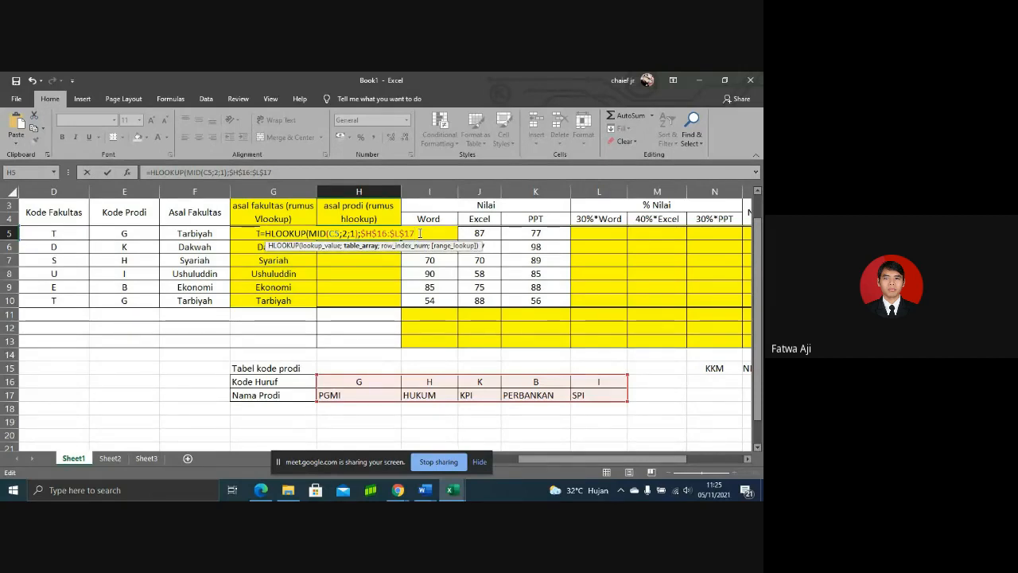
# - Complete the H5 HLOOKUP formula with row index 2 and range lookup 0
pyautogui.write(';')
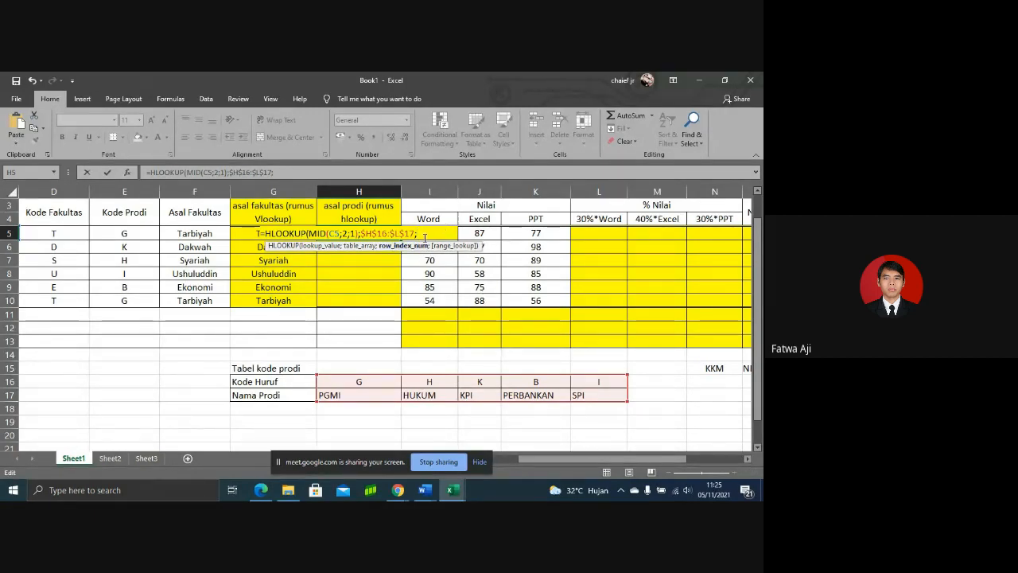
pyautogui.write('2;')
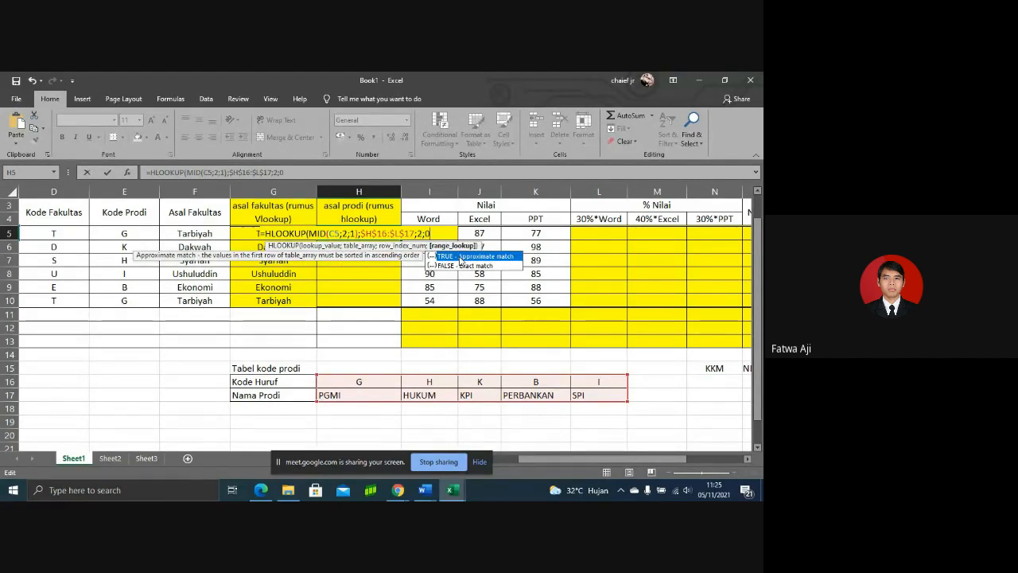
pyautogui.write('0')
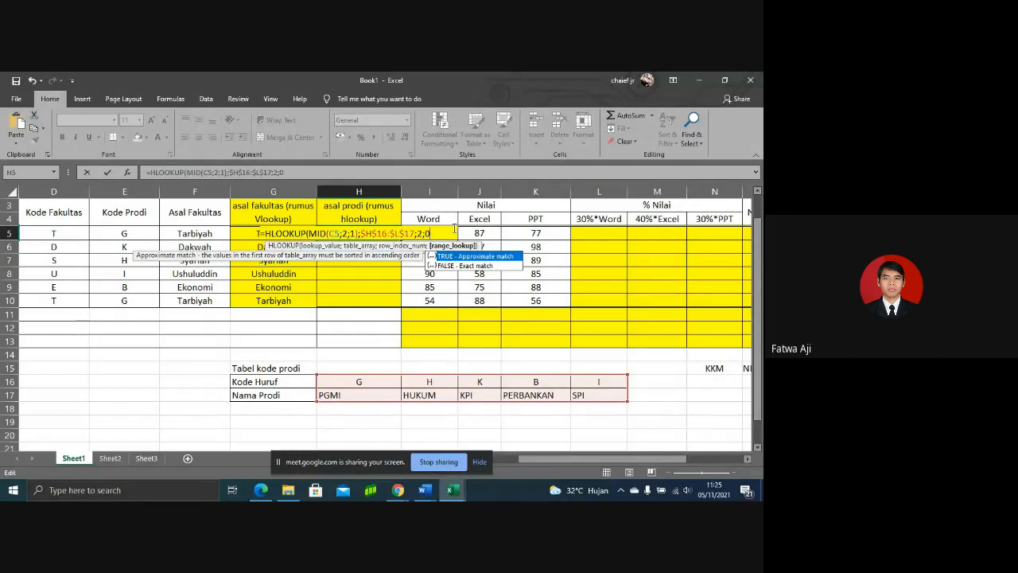
pyautogui.write(')')
pyautogui.press('Return')
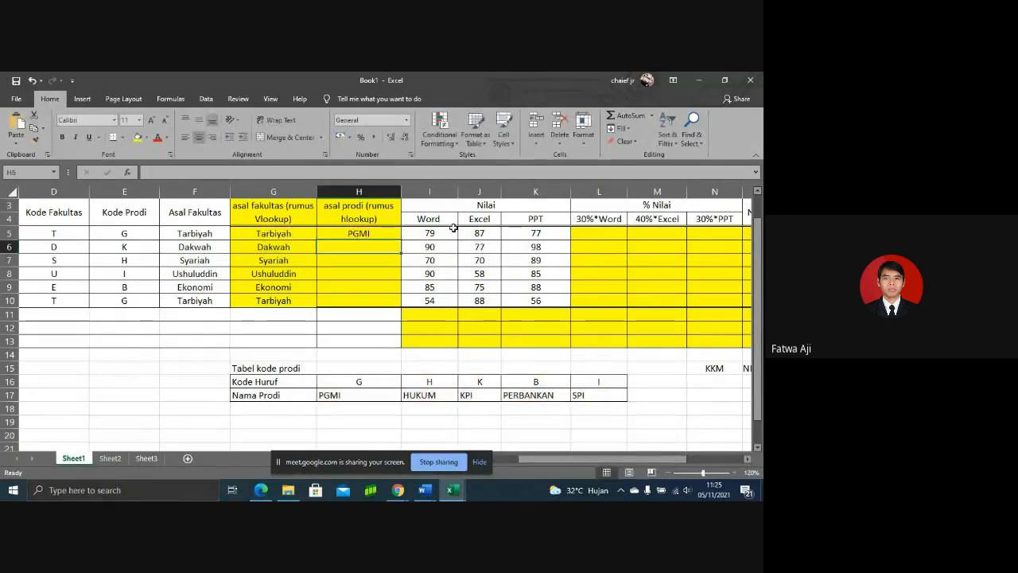
# - Fill the HLOOKUP formula from H5 down to H10 and check the formulas in H6 and H5
pyautogui.click(391, 235)
pyautogui.moveTo(400, 239); pyautogui.dragTo(399, 300)
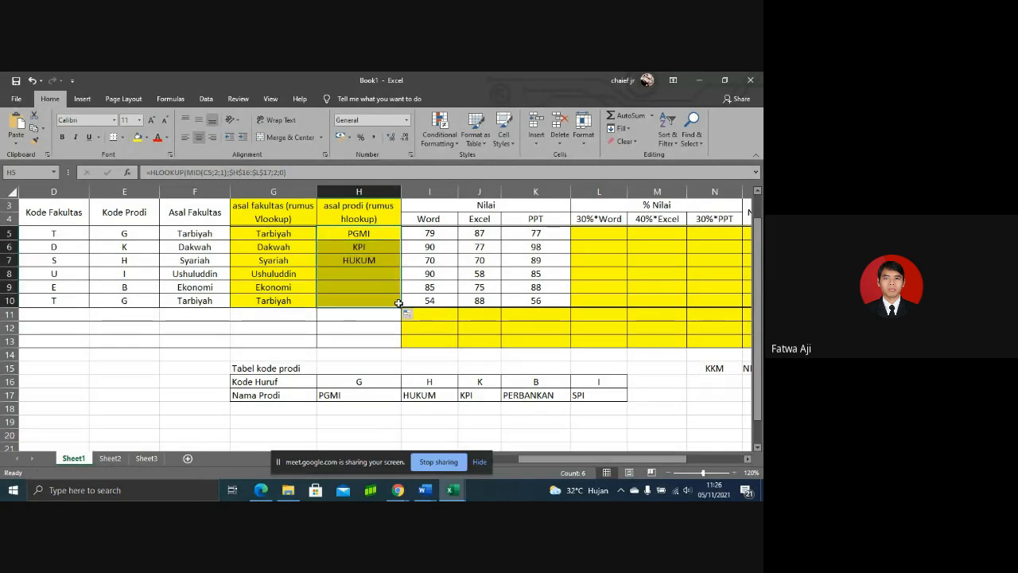
pyautogui.click(370, 248)
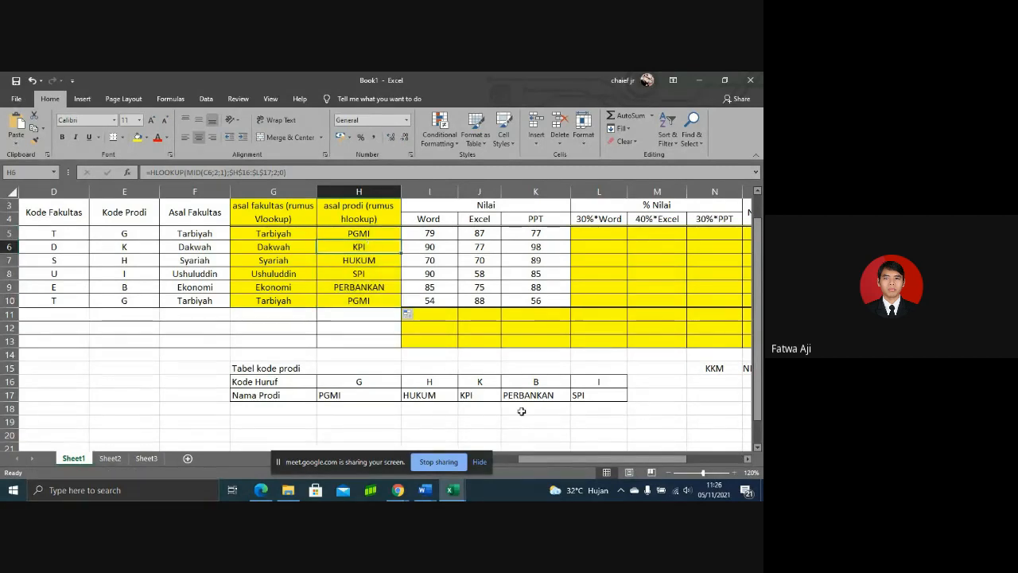
pyautogui.moveTo(542, 457); pyautogui.dragTo(490, 463)
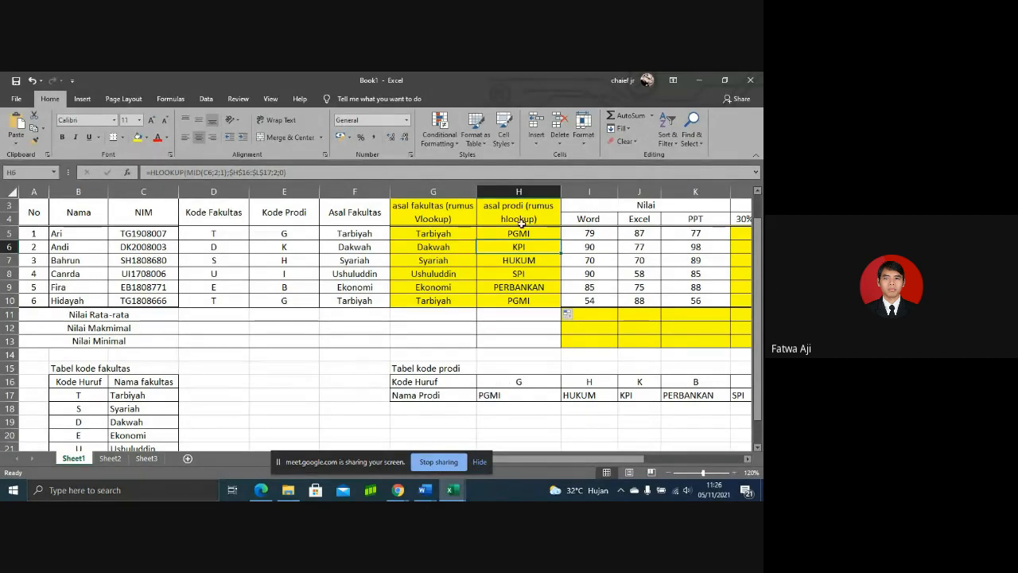
pyautogui.click(520, 233)
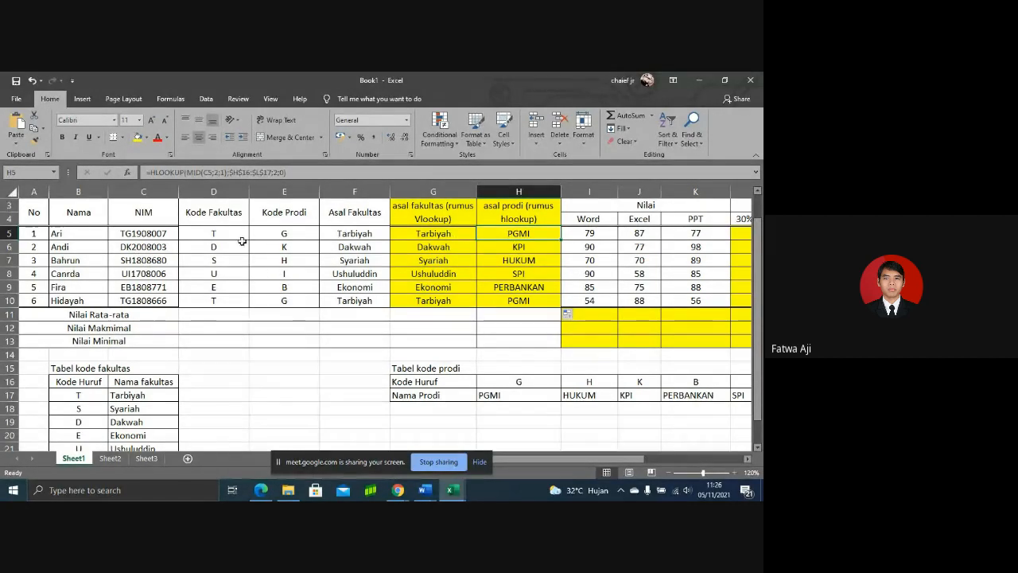
# - Clear the Kode Fakultas cells D5:D10 and the Kode Prodi cells E5:E10, and check the HLOOKUP formula in H5
pyautogui.moveTo(237, 239); pyautogui.dragTo(231, 304)
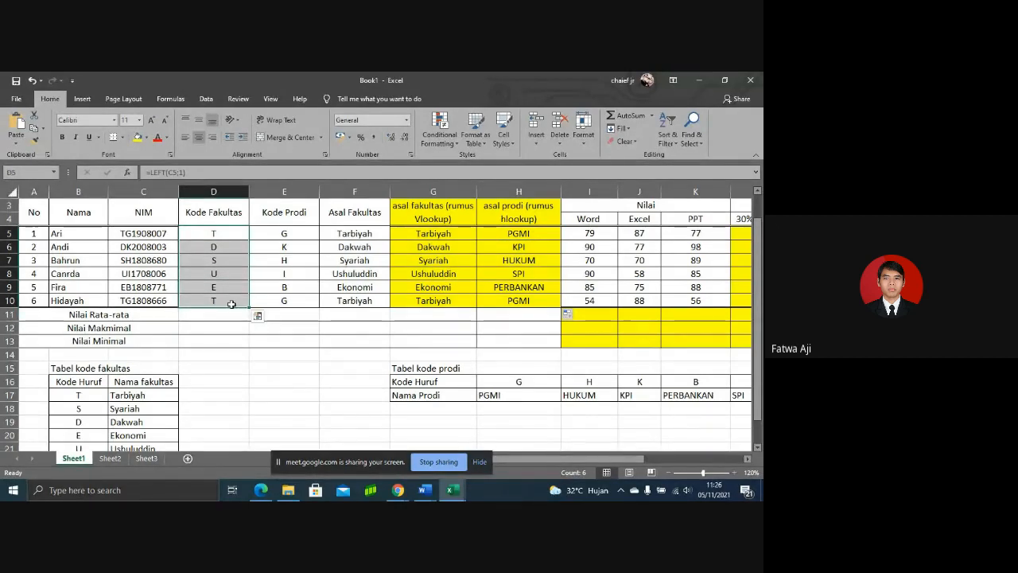
pyautogui.press('Delete')
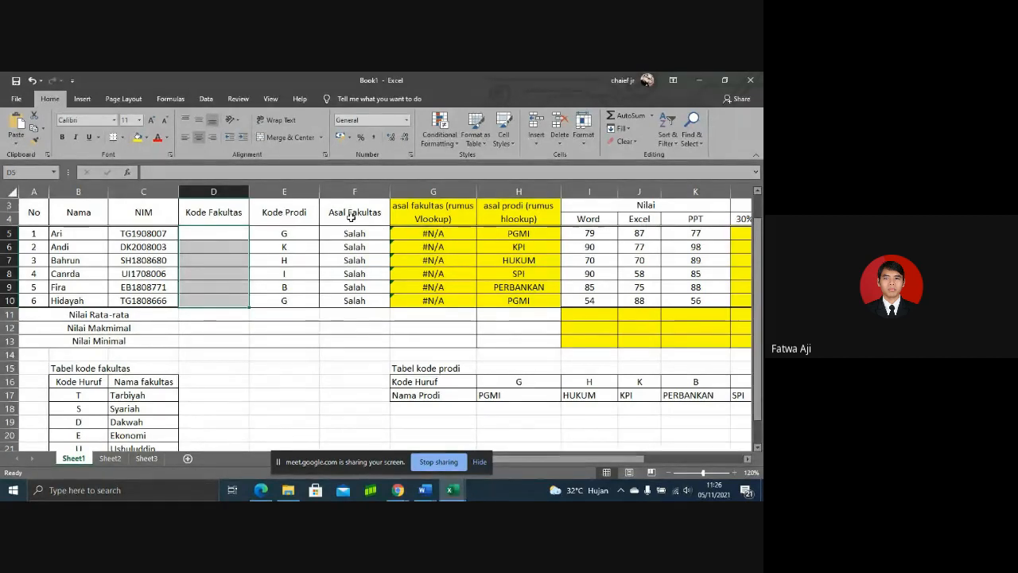
pyautogui.click(312, 234)
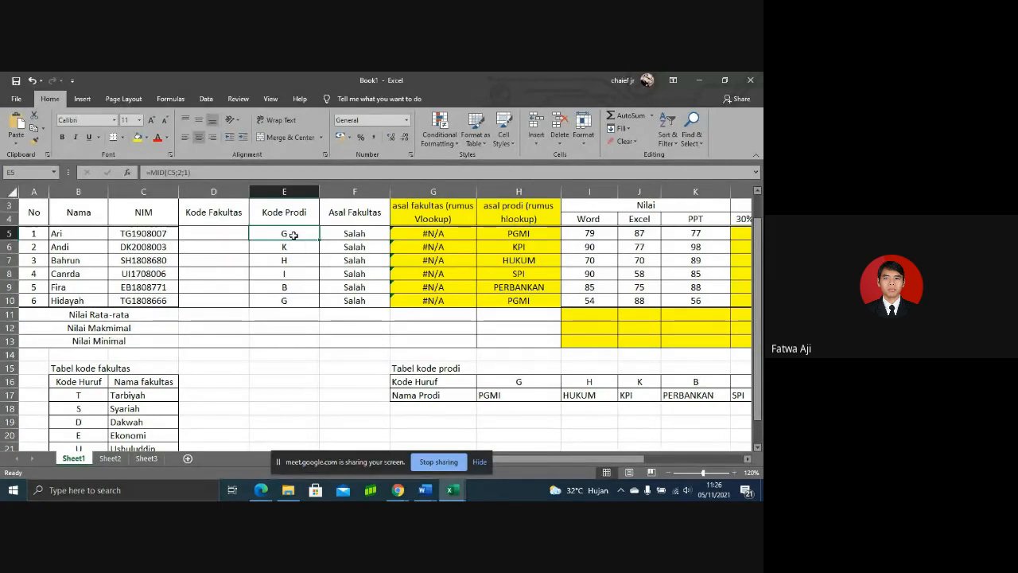
pyautogui.moveTo(294, 235); pyautogui.dragTo(289, 304)
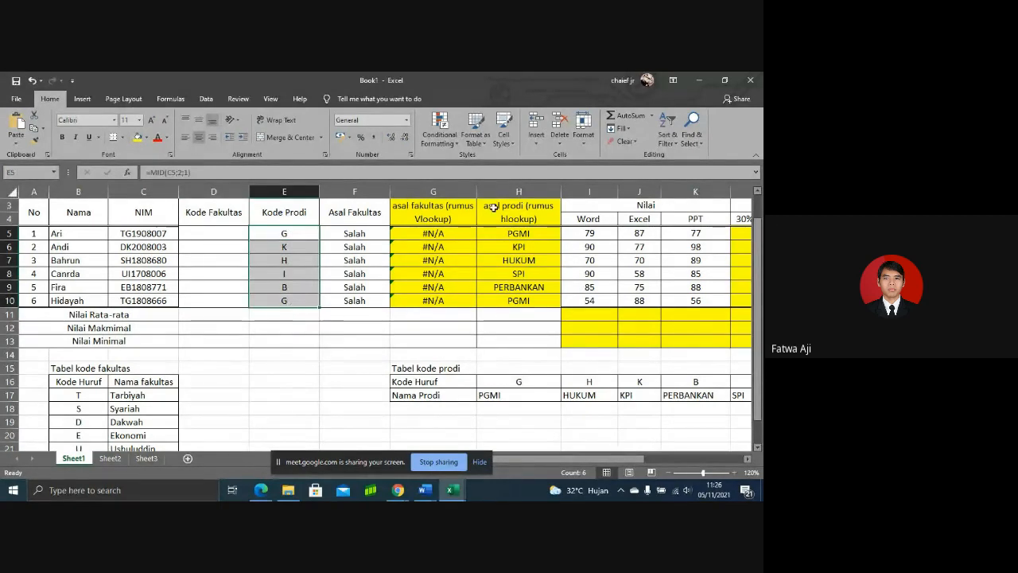
pyautogui.press('Delete')
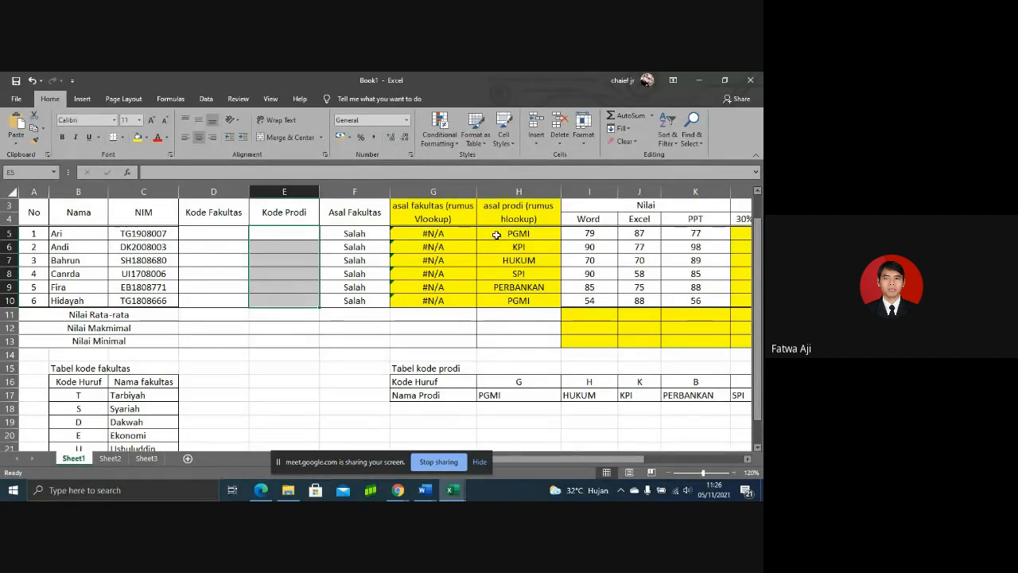
pyautogui.click(496, 234)
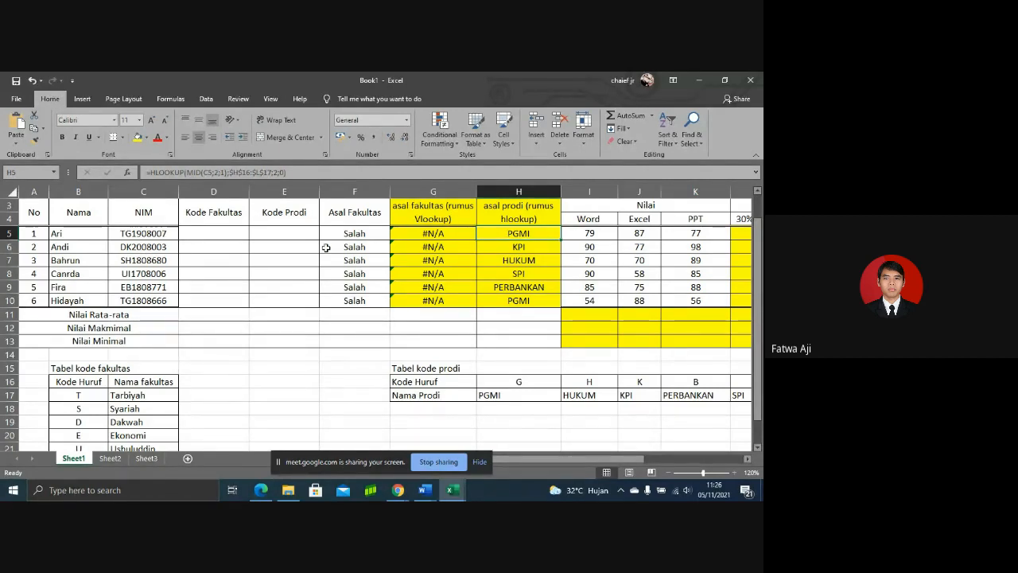
# - Undo the clearing of the Kode Prodi and Kode Fakultas cells in rows 5 to 10
pyautogui.hotkey('ctrl', 'z')
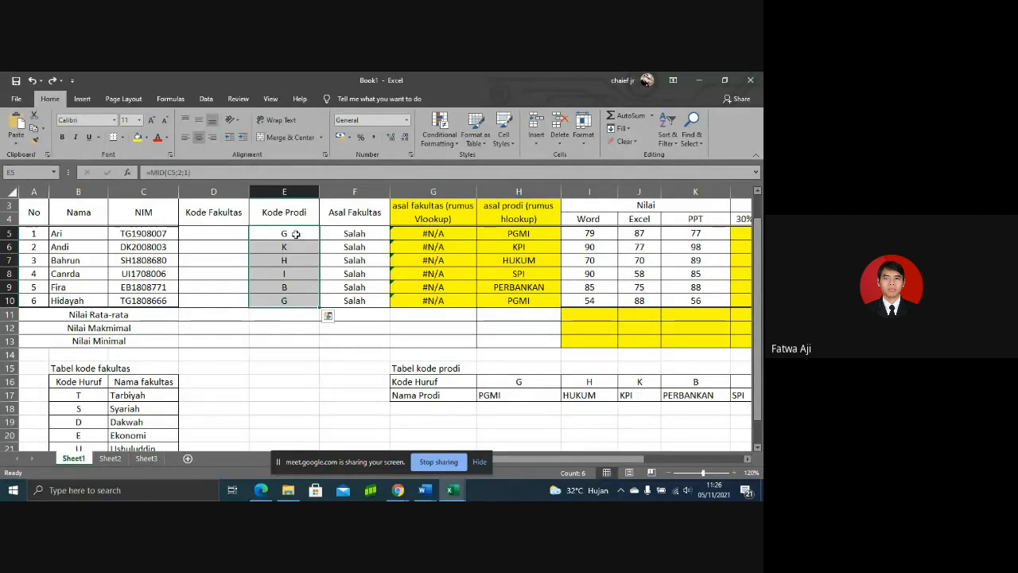
pyautogui.click(295, 234)
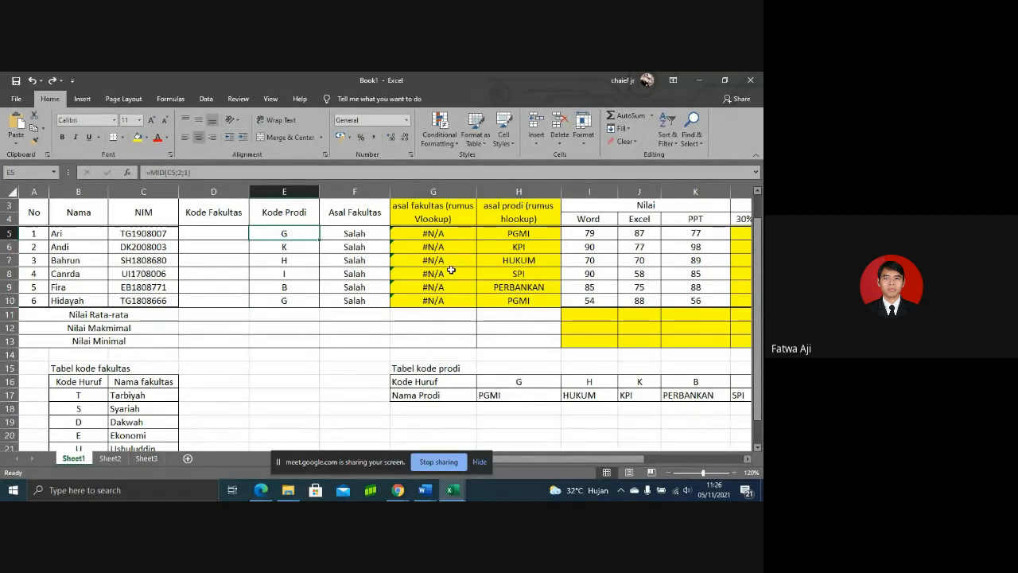
pyautogui.hotkey('ctrl', 'v')
pyautogui.press('ctrl')
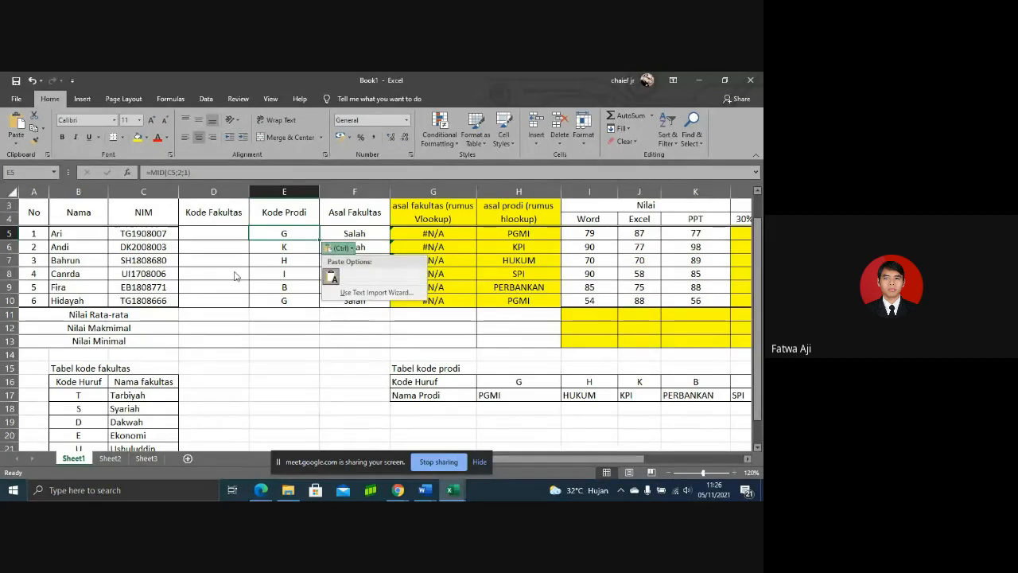
pyautogui.press('Escape')
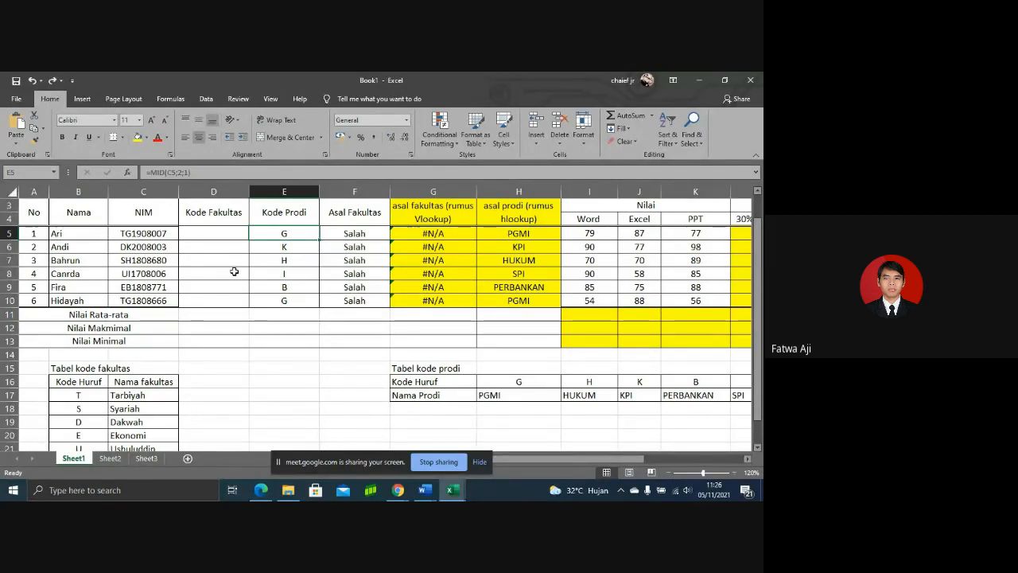
pyautogui.hotkey('ctrl', 'z')
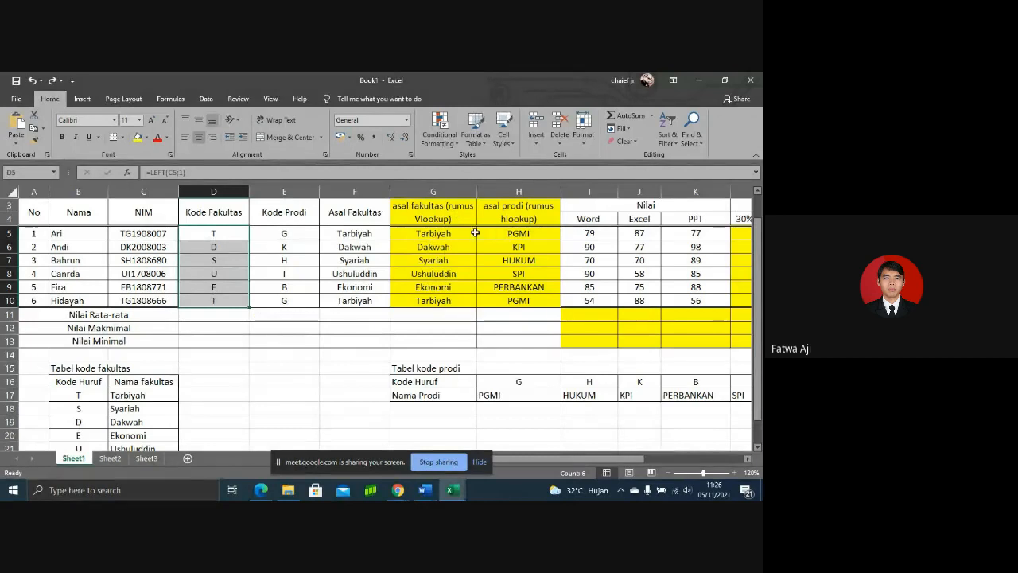
# - Examine the formulas in E5 and F5, the student data in row 10, and the faculty and study program code tables
pyautogui.click(286, 234)
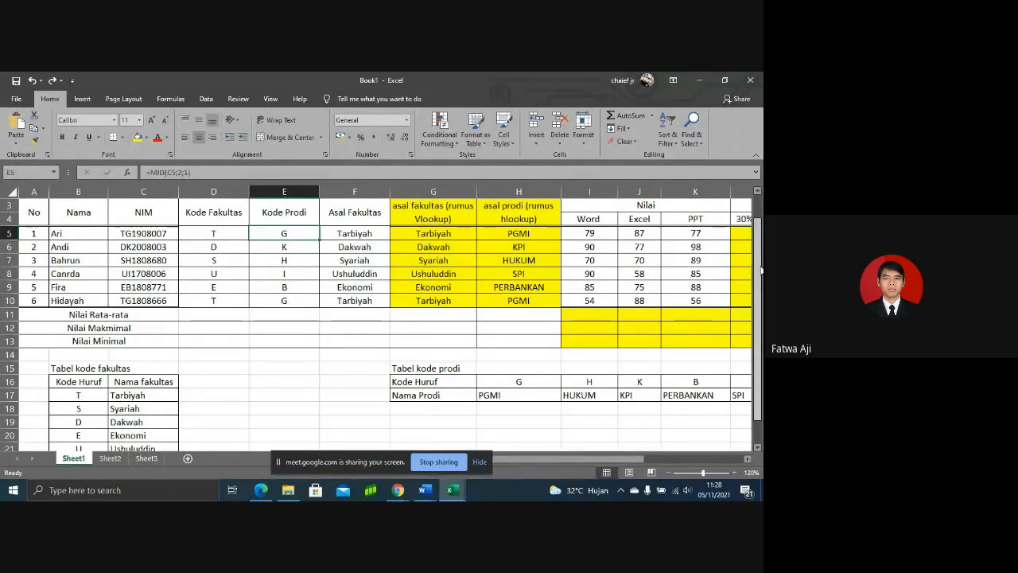
pyautogui.moveTo(762, 270); pyautogui.dragTo(759, 254)
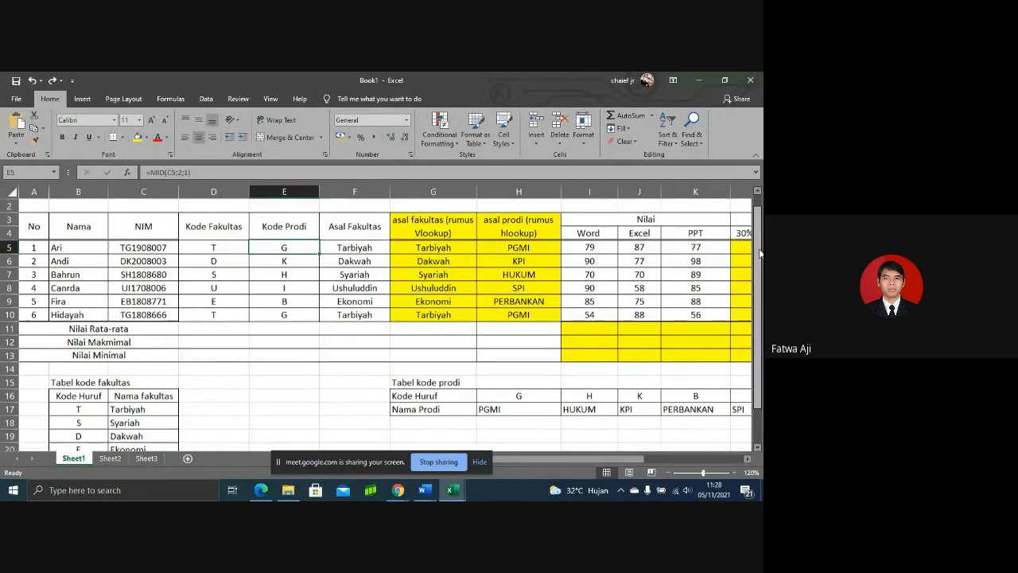
pyautogui.click(374, 248)
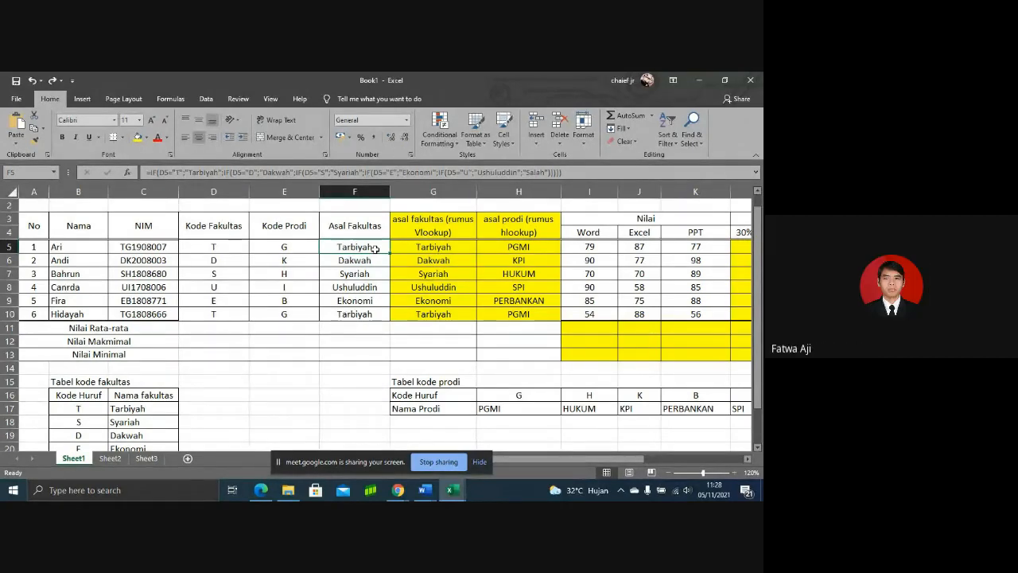
pyautogui.click(13, 314)
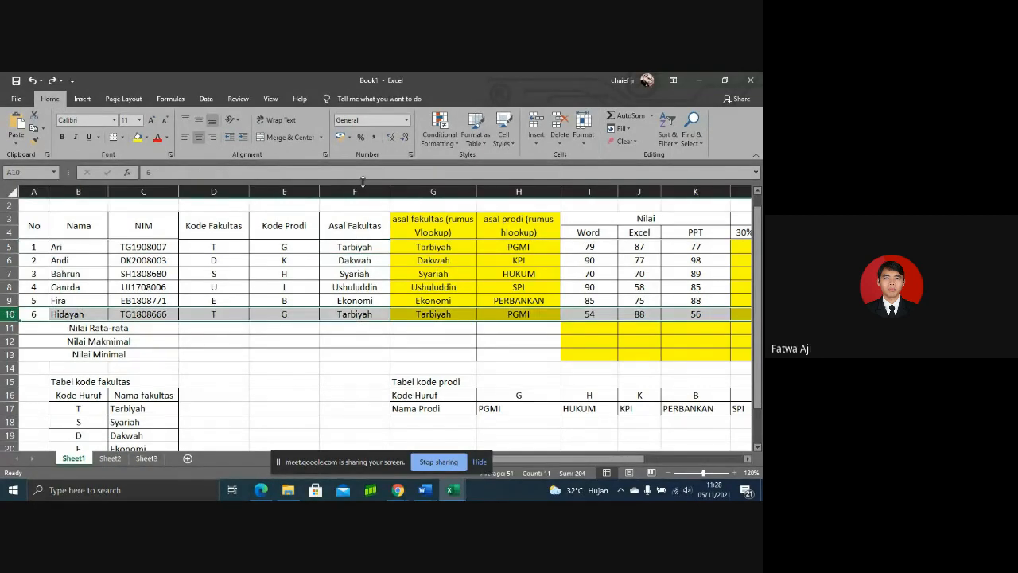
pyautogui.click(357, 247)
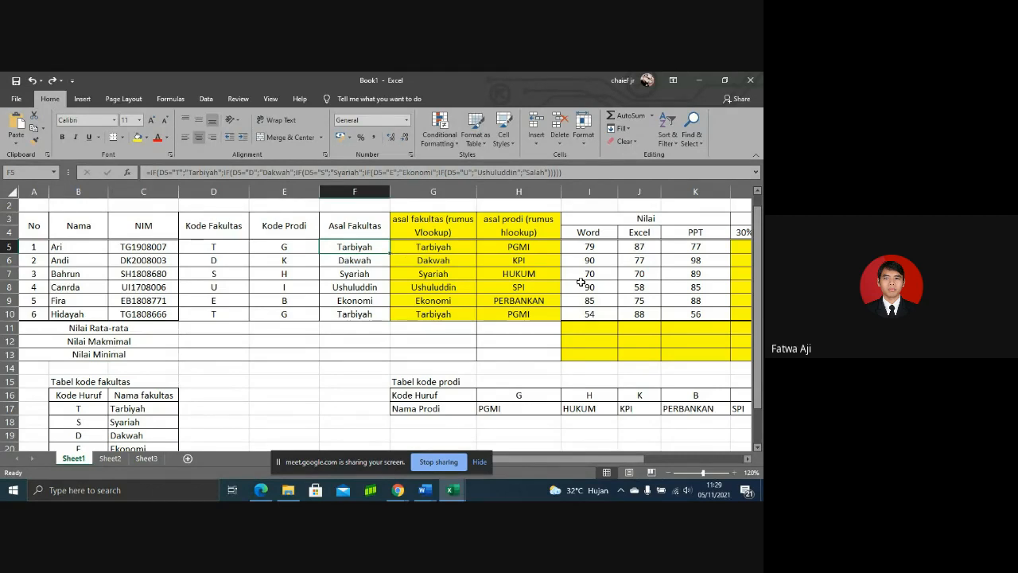
pyautogui.moveTo(761, 273); pyautogui.dragTo(761, 273)
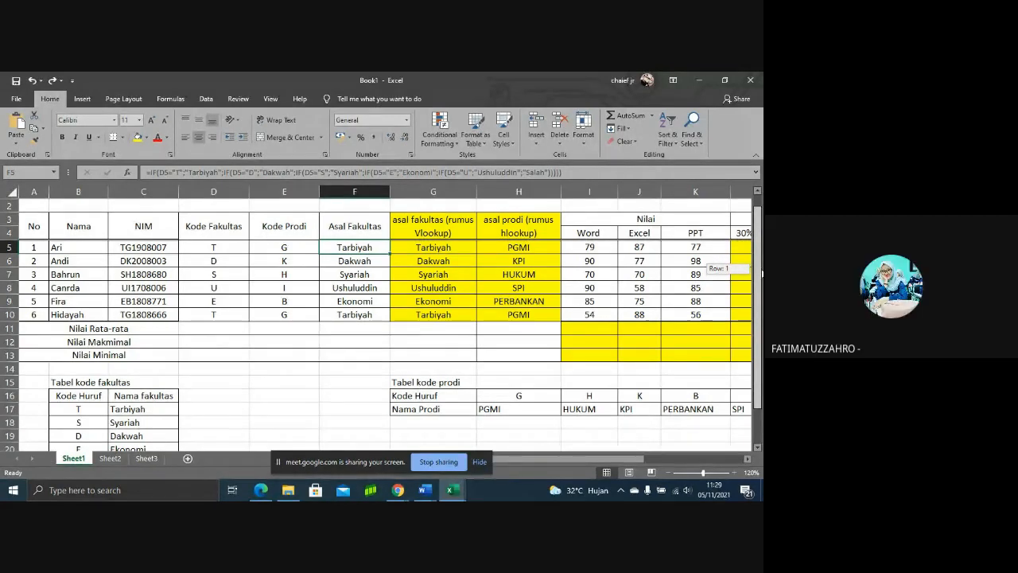
pyautogui.moveTo(761, 273); pyautogui.dragTo(761, 302)
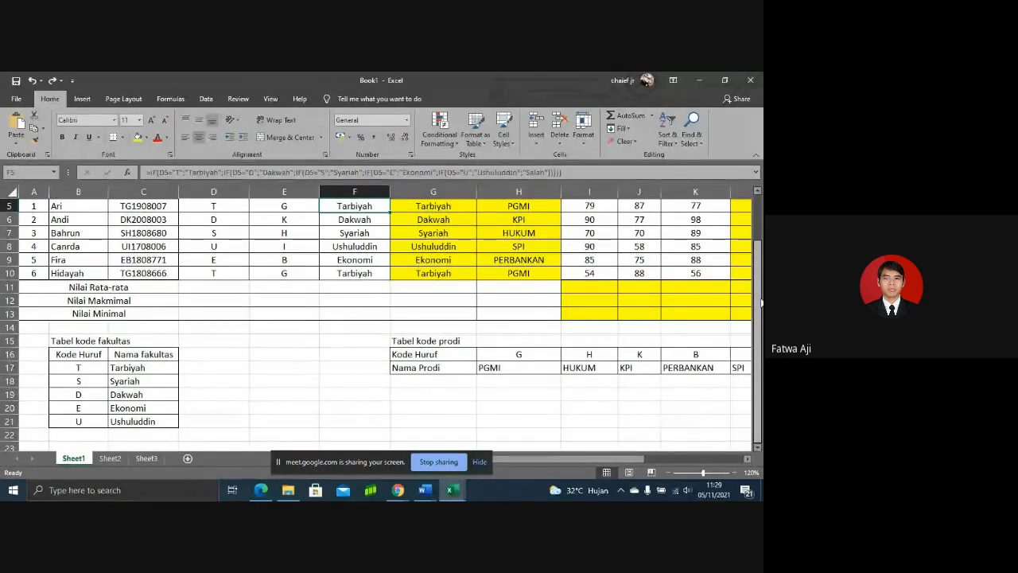
pyautogui.moveTo(762, 303)
pyautogui.mouseDown()
pyautogui.moveTo(761, 280)
pyautogui.moveTo(761, 306)
pyautogui.mouseUp()
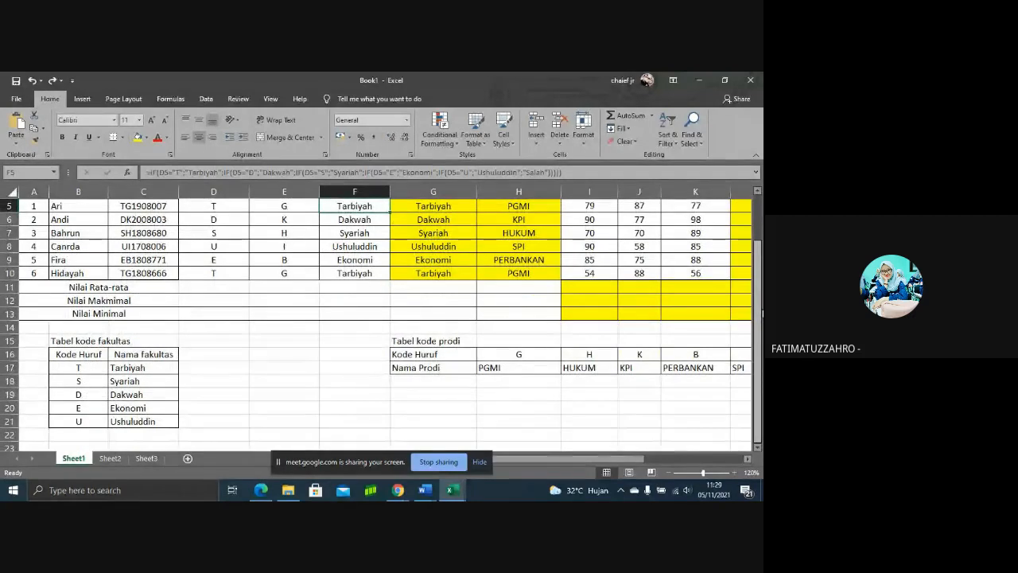
pyautogui.click(762, 313)
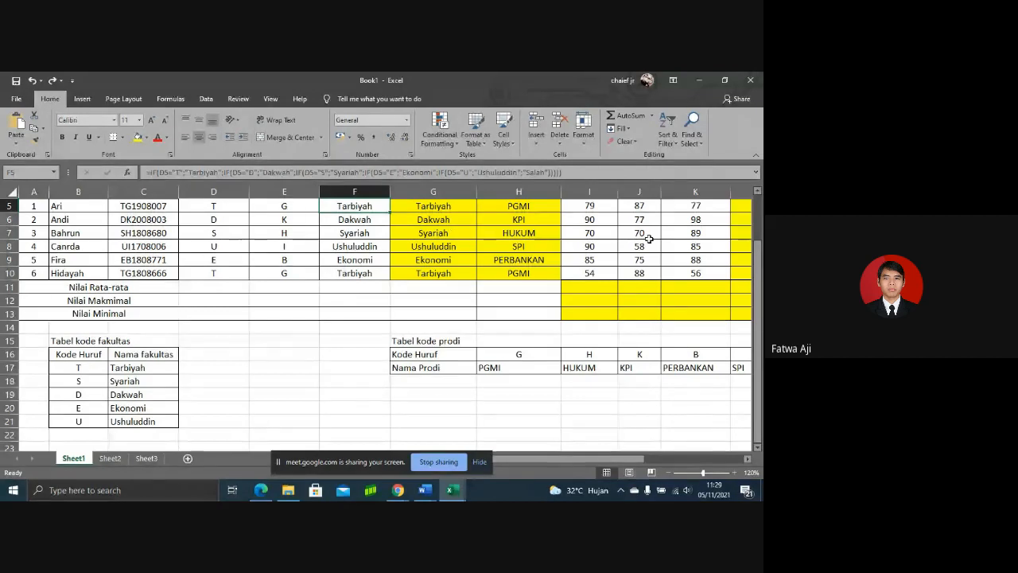
pyautogui.scroll(1, 649, 238)
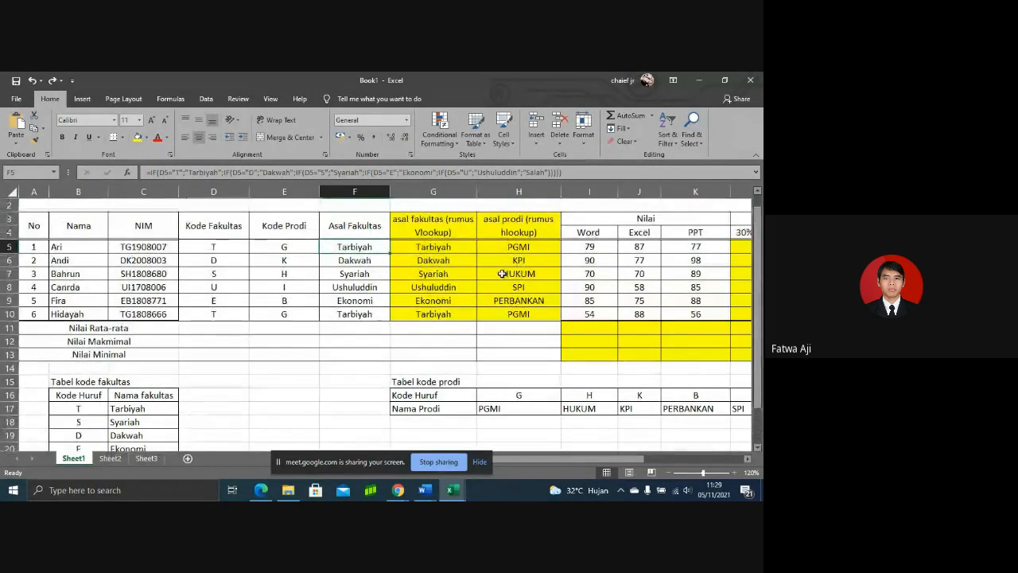
# - Open the VLOOKUP formula in G5 for editing and check its table range against Tabel kode fakultas
pyautogui.click(458, 247)
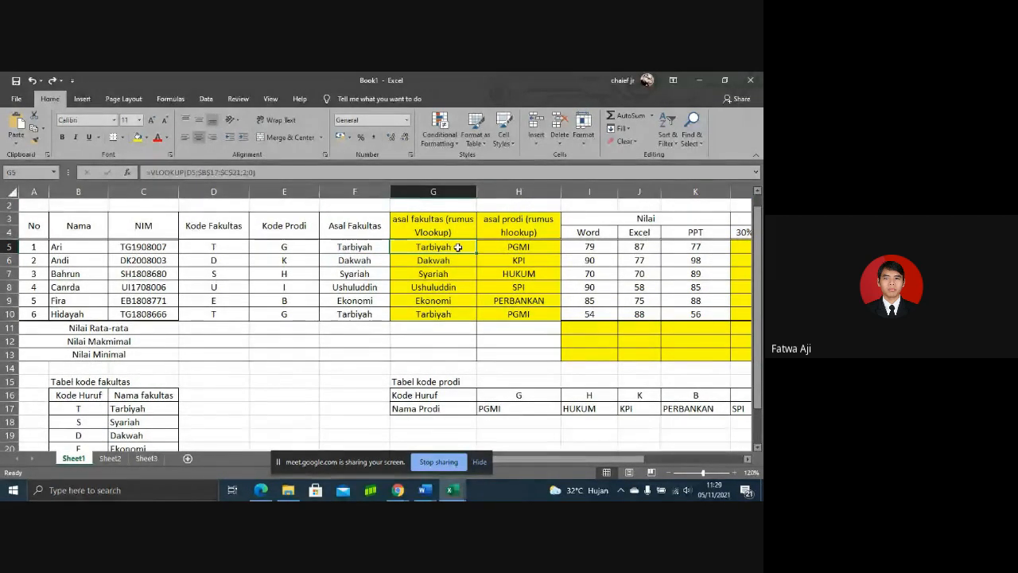
pyautogui.doubleClick(458, 248)
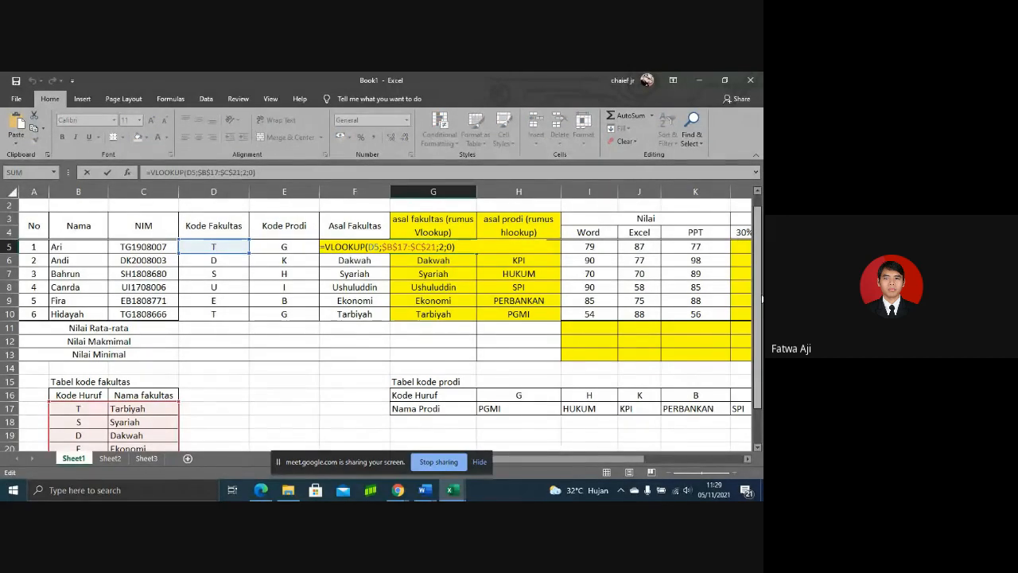
pyautogui.scroll(-1, 759, 308)
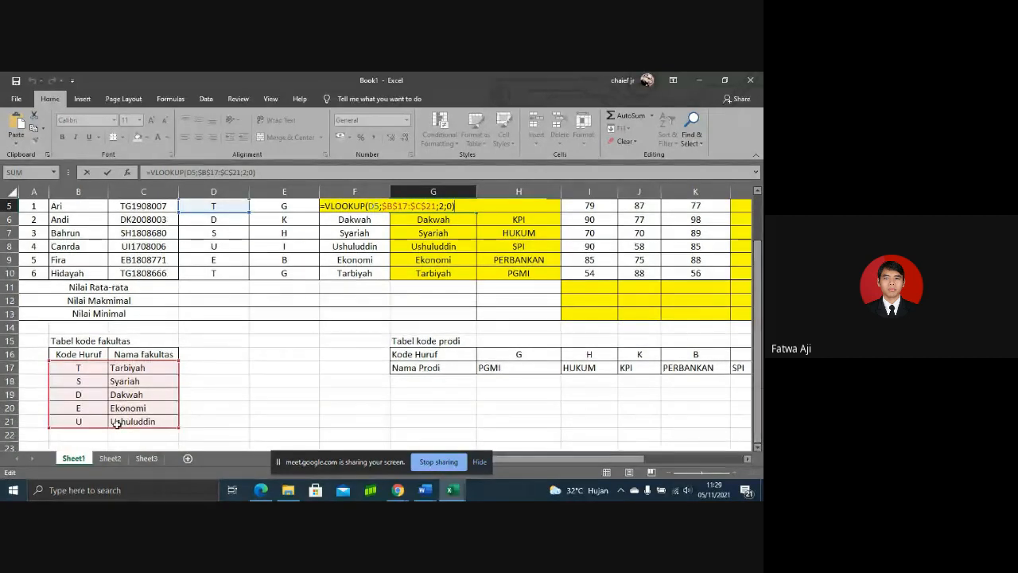
pyautogui.moveTo(760, 293); pyautogui.dragTo(760, 282)
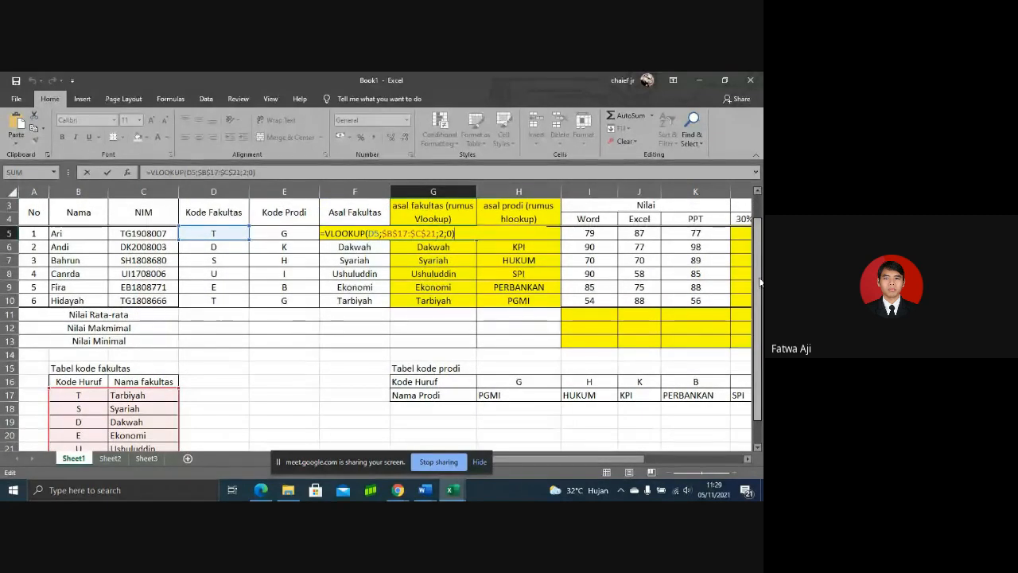
pyautogui.click(407, 233)
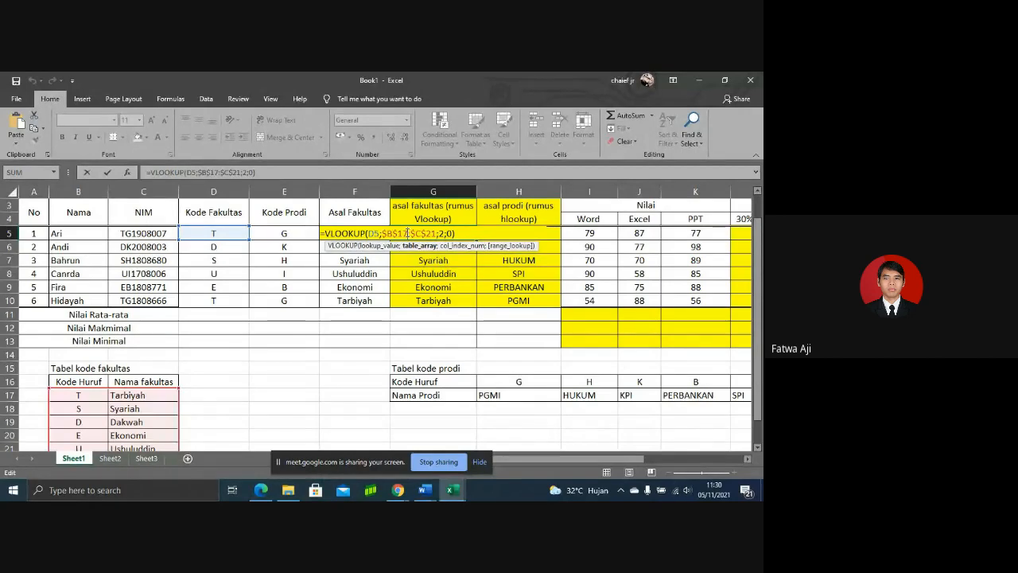
pyautogui.press('BackSpace')
pyautogui.press('BackSpace')
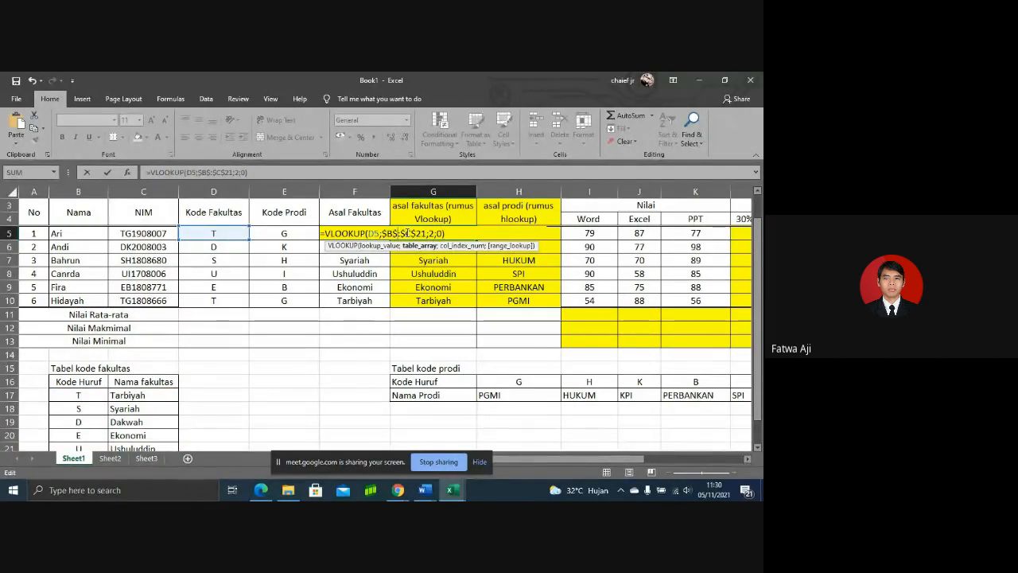
pyautogui.write('1')
pyautogui.press('BackSpace')
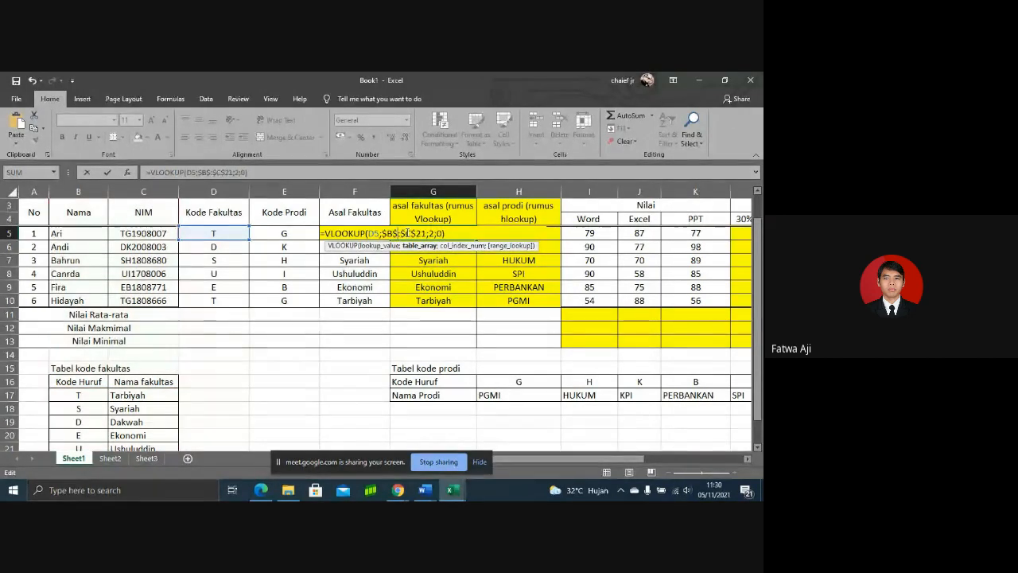
pyautogui.write('50')
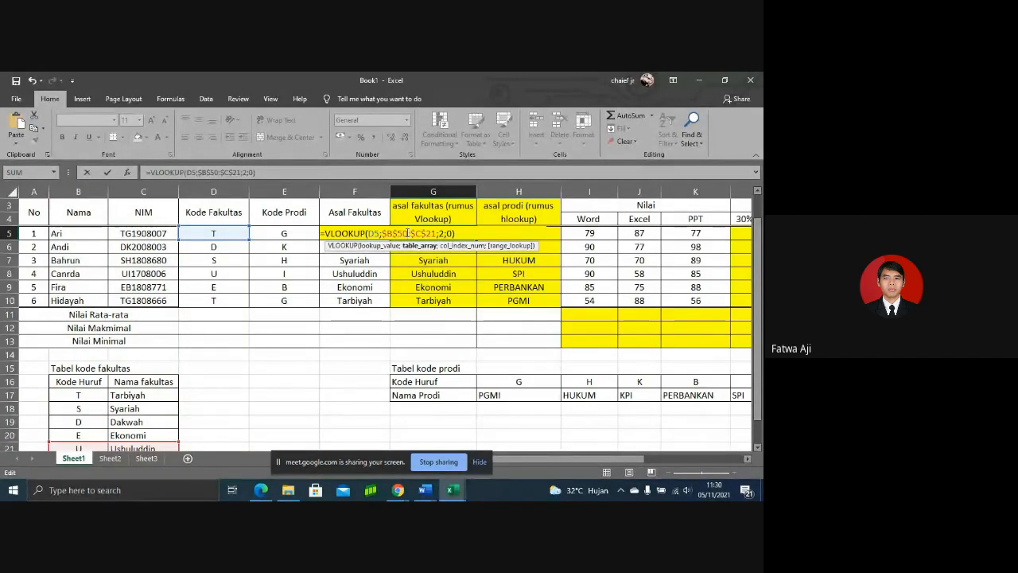
pyautogui.hotkey('ctrl', 'z')
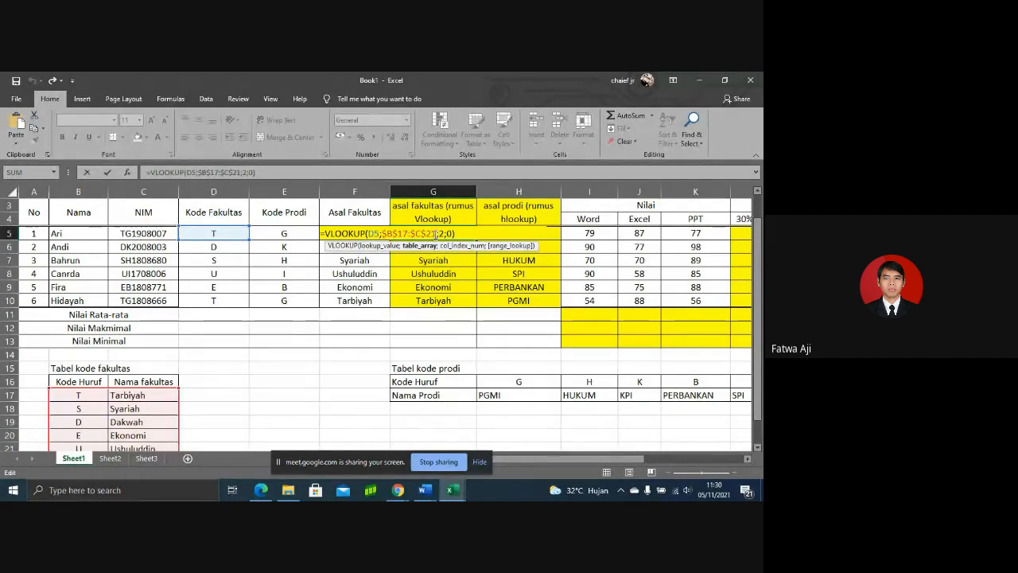
# - Extend the VLOOKUP table range in G5 to $B$17:$C$50 and fill the formula down to G10
pyautogui.press('BackSpace')
pyautogui.press('BackSpace')
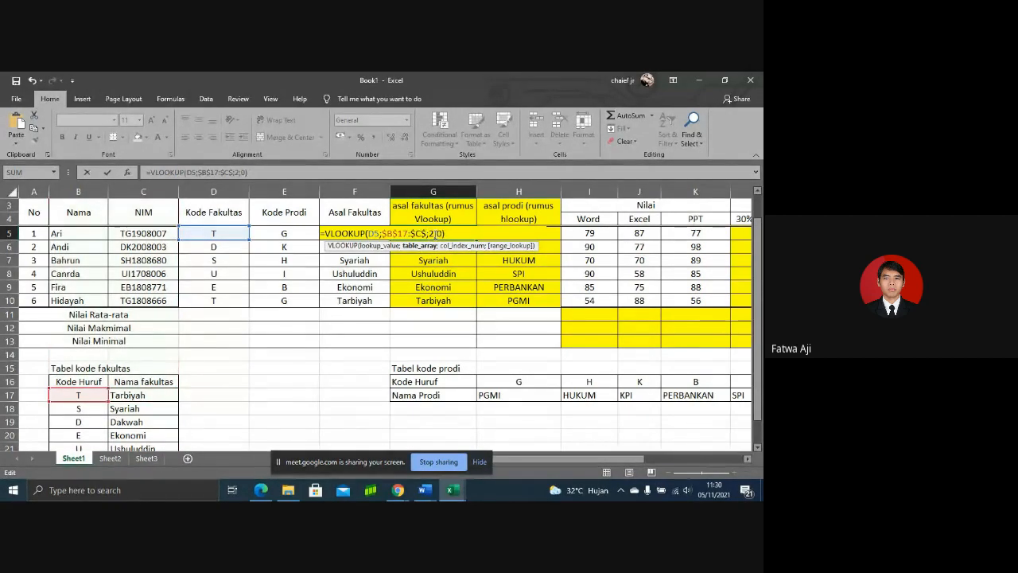
pyautogui.write('50')
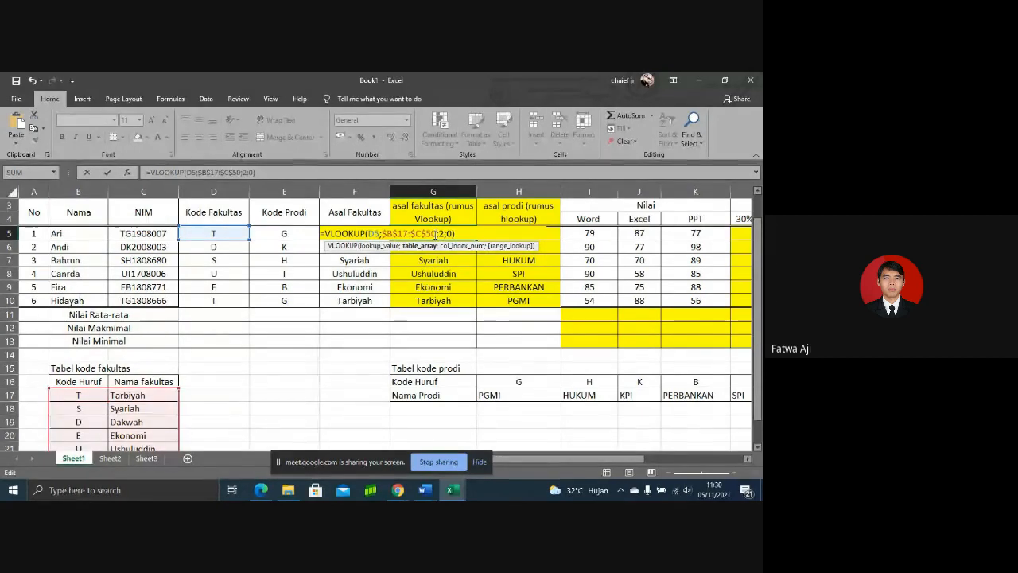
pyautogui.moveTo(757, 269); pyautogui.dragTo(758, 279)
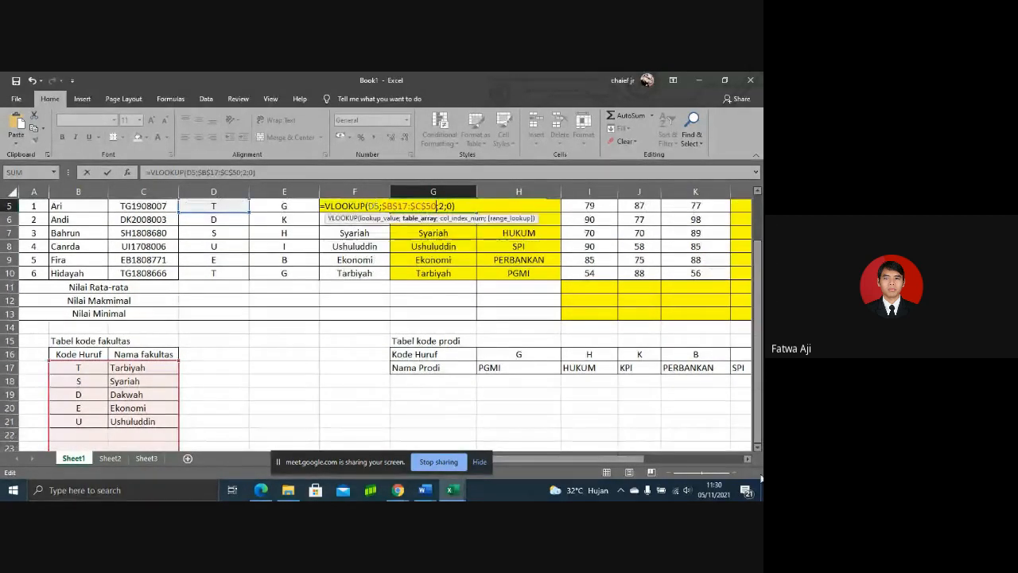
pyautogui.click(759, 448)
pyautogui.scroll(-3, 759, 445)
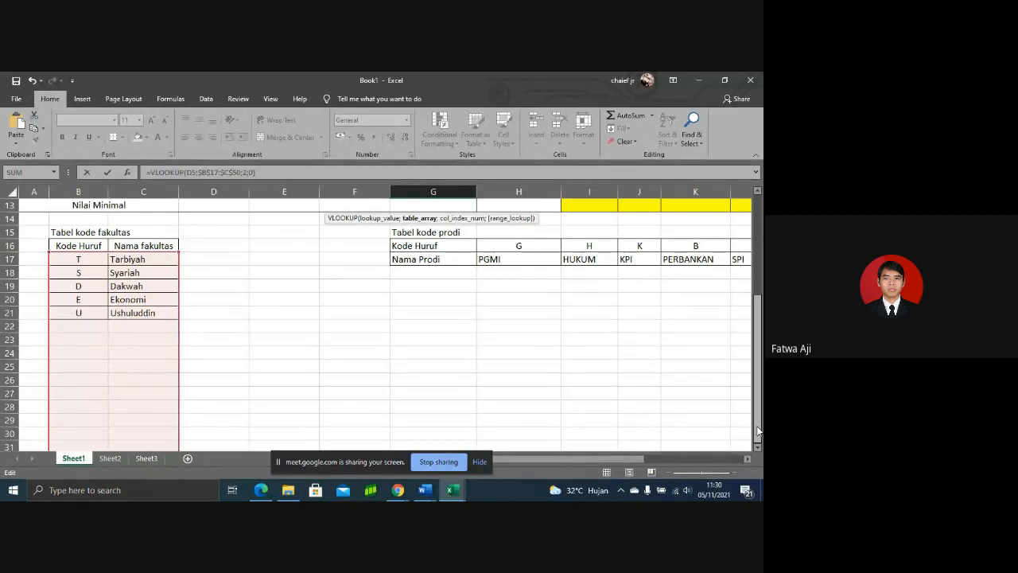
pyautogui.moveTo(759, 431); pyautogui.dragTo(761, 318)
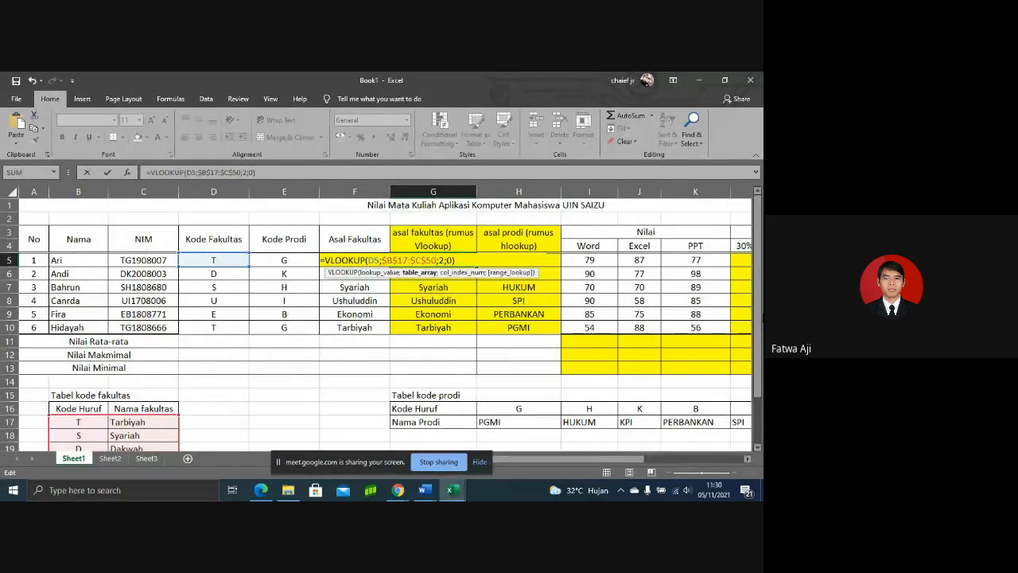
pyautogui.press('Return')
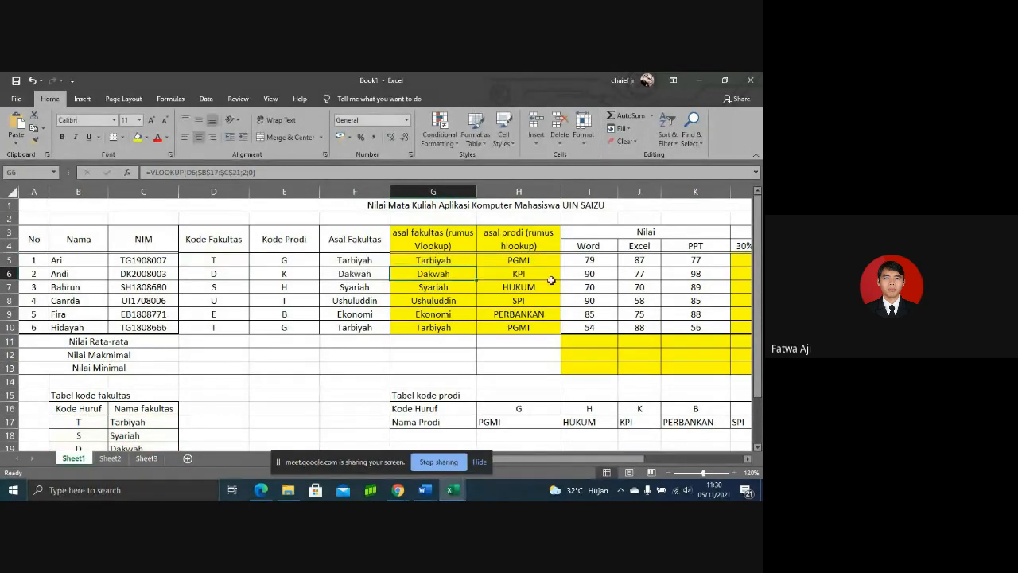
pyautogui.click(467, 263)
pyautogui.moveTo(476, 266); pyautogui.dragTo(476, 328)
# - Extend the HLOOKUP table range in H5 to $H$16:$Z$17 so it reaches beyond Tabel kode prodi
pyautogui.click(517, 260)
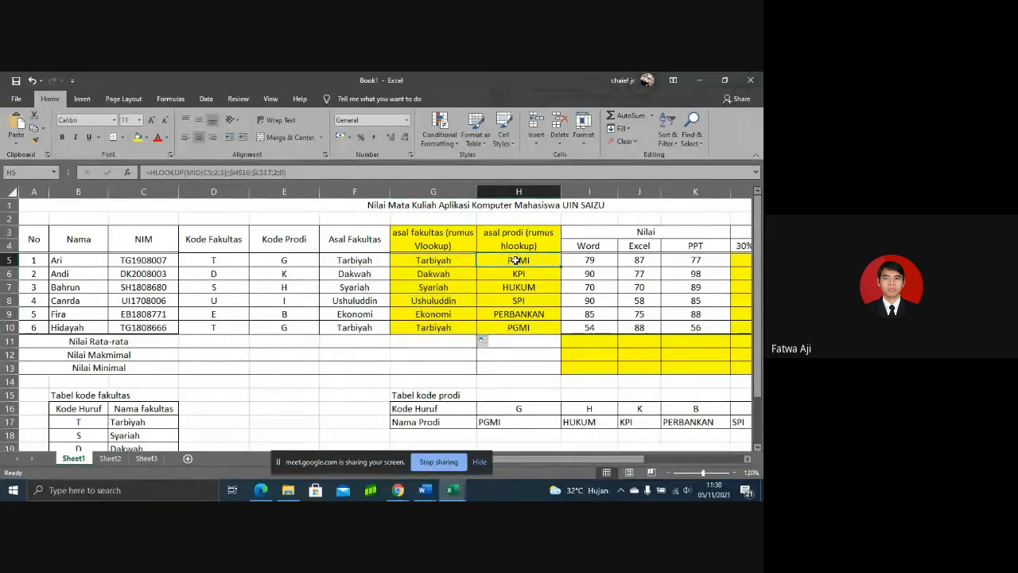
pyautogui.doubleClick(511, 260)
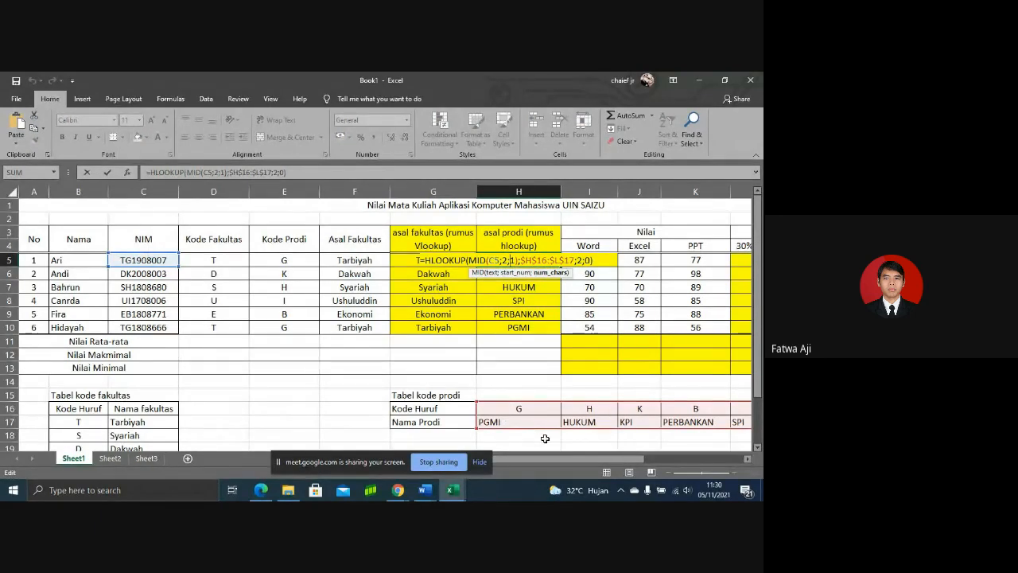
pyautogui.moveTo(554, 462); pyautogui.dragTo(597, 456)
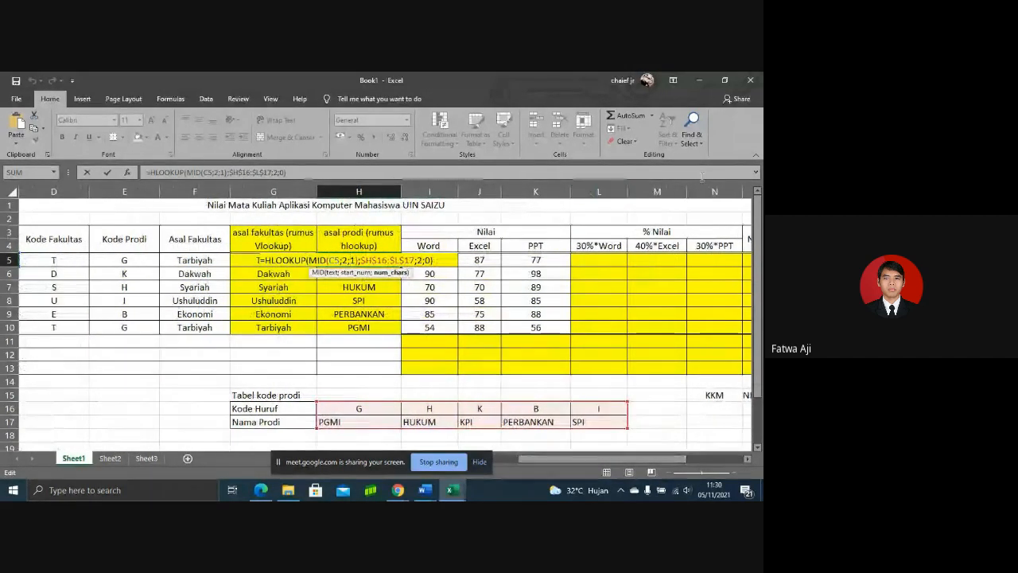
pyautogui.moveTo(561, 463); pyautogui.dragTo(533, 464)
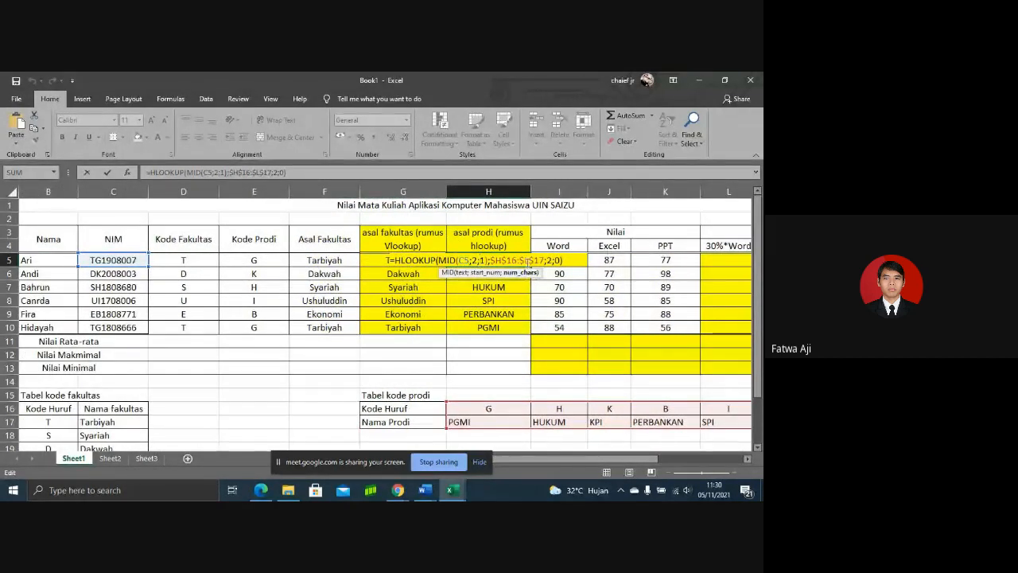
pyautogui.click(529, 260)
pyautogui.press('BackSpace')
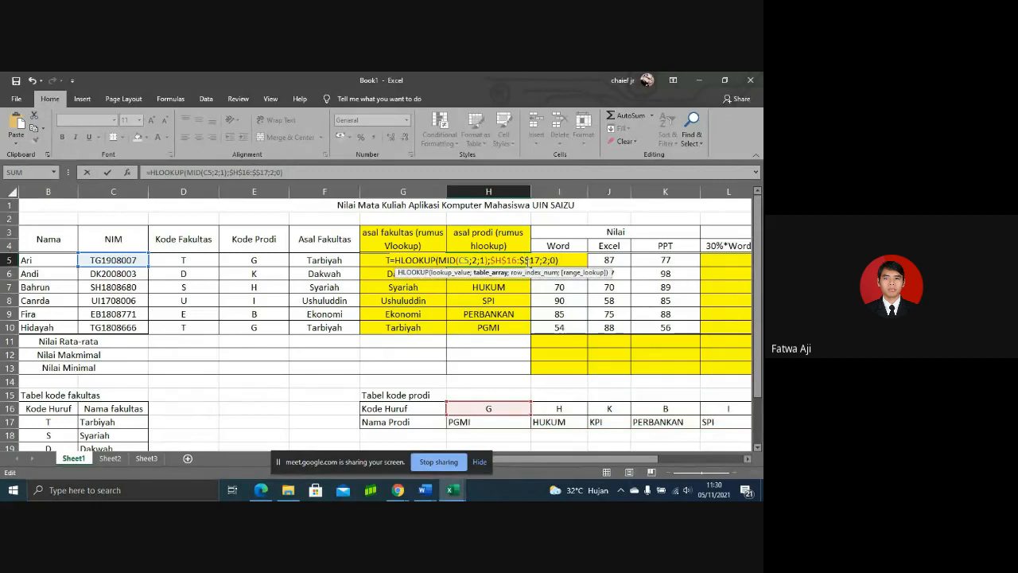
pyautogui.write('L')
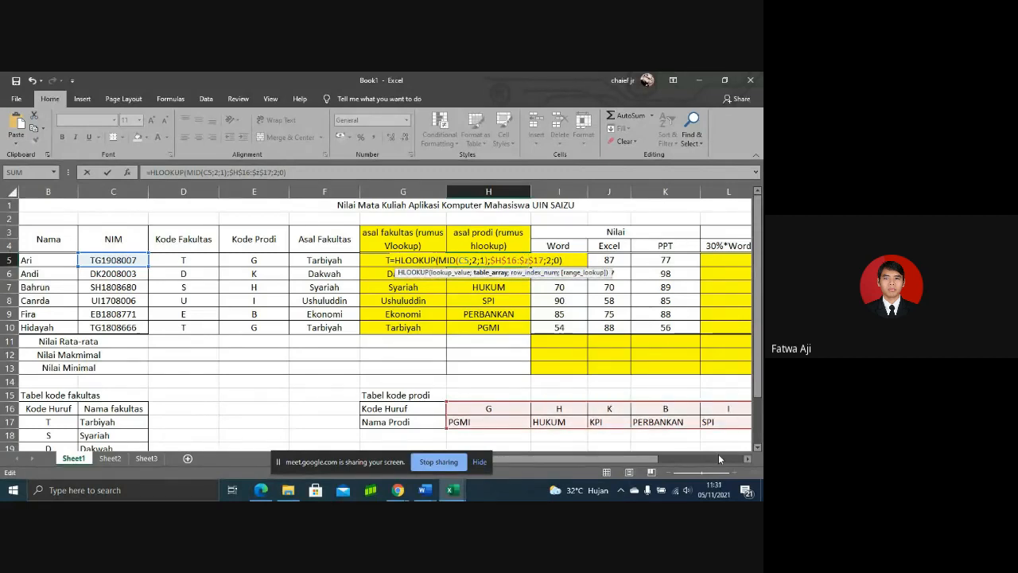
pyautogui.rightClick(749, 459)
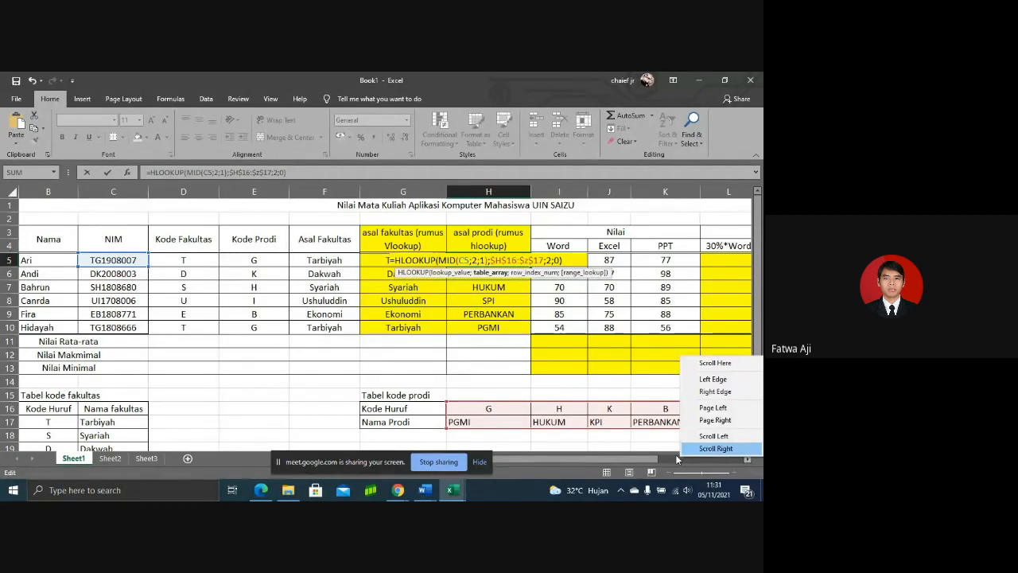
pyautogui.click(654, 459)
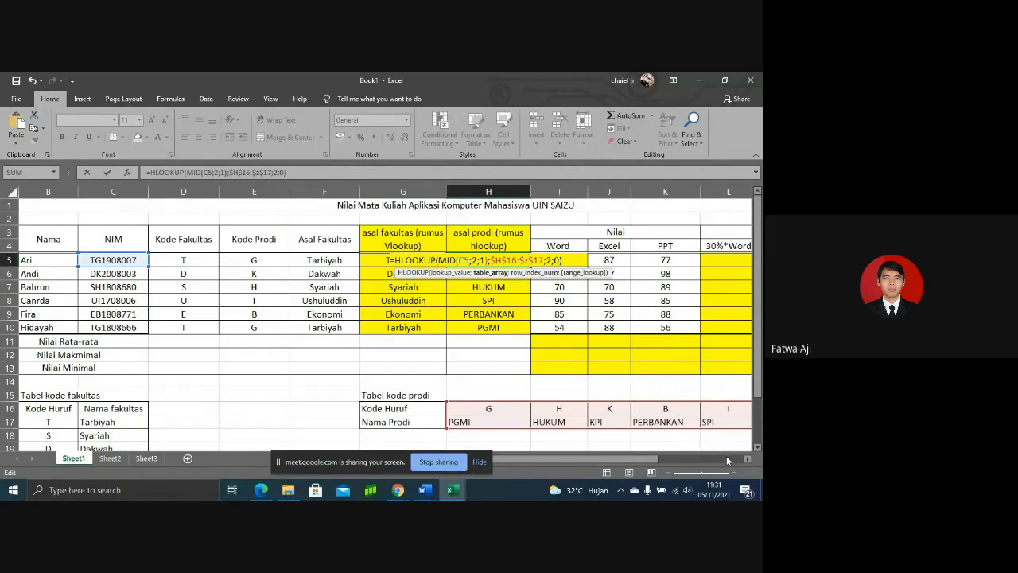
pyautogui.rightClick(727, 455)
pyautogui.click(662, 461)
pyautogui.press('Return')
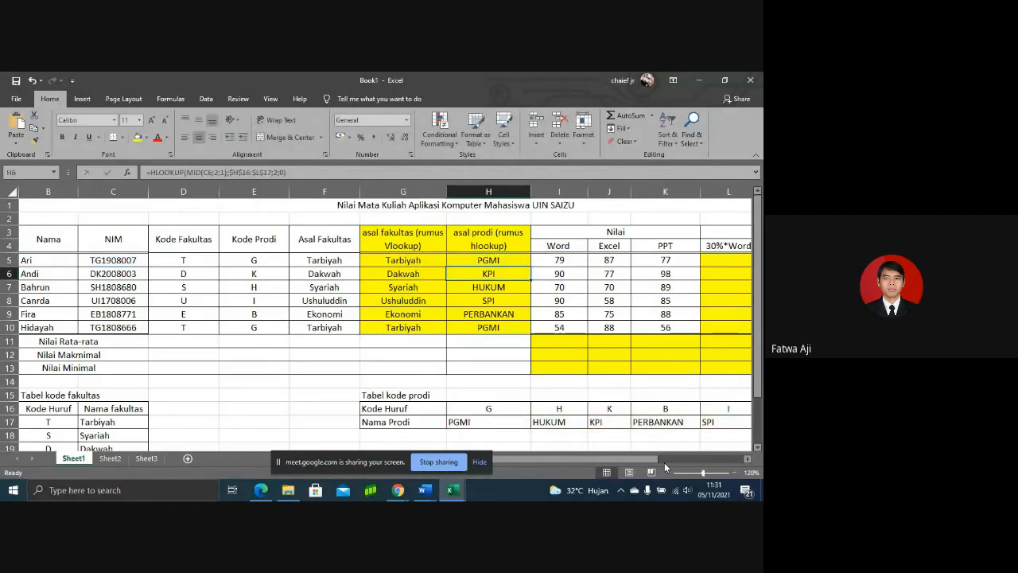
# - Fill the H5 formula down to H10 and check the table range of the copied formula in H9
pyautogui.moveTo(655, 458); pyautogui.dragTo(671, 457)
pyautogui.moveTo(471, 267); pyautogui.dragTo(474, 325)
pyautogui.doubleClick(461, 313)
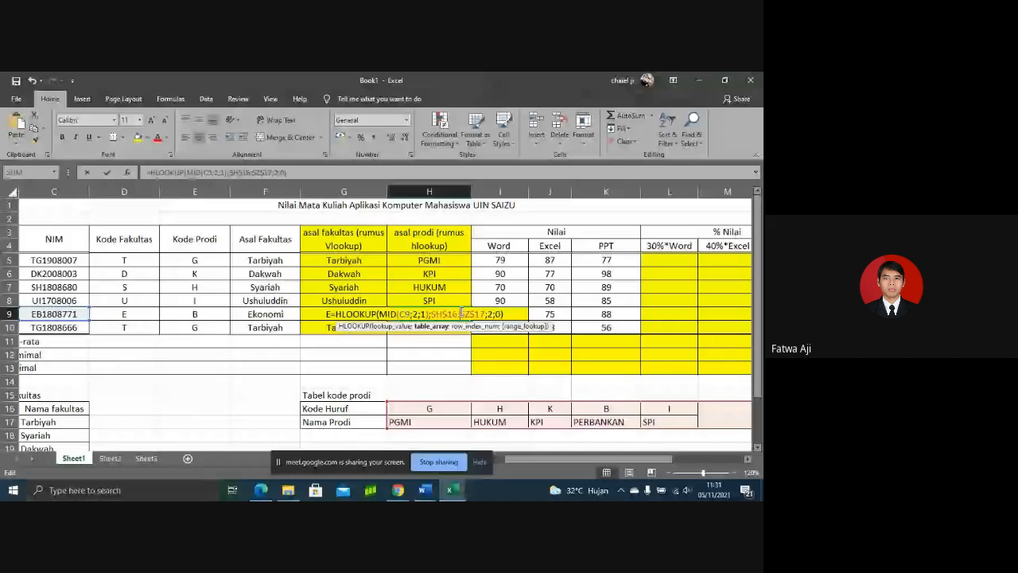
pyautogui.hscroll(5, 492, 412)
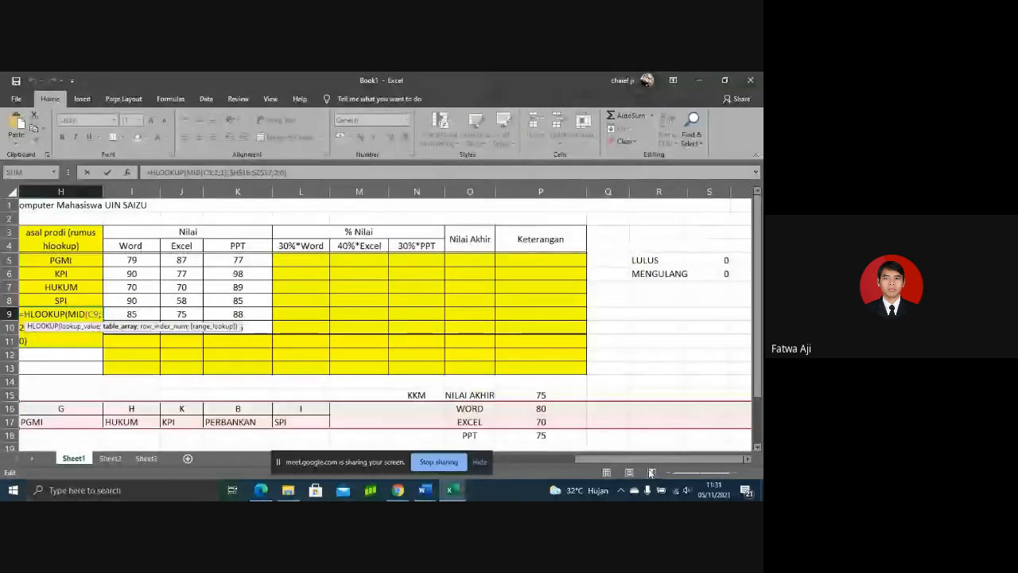
pyautogui.moveTo(649, 459); pyautogui.dragTo(566, 475)
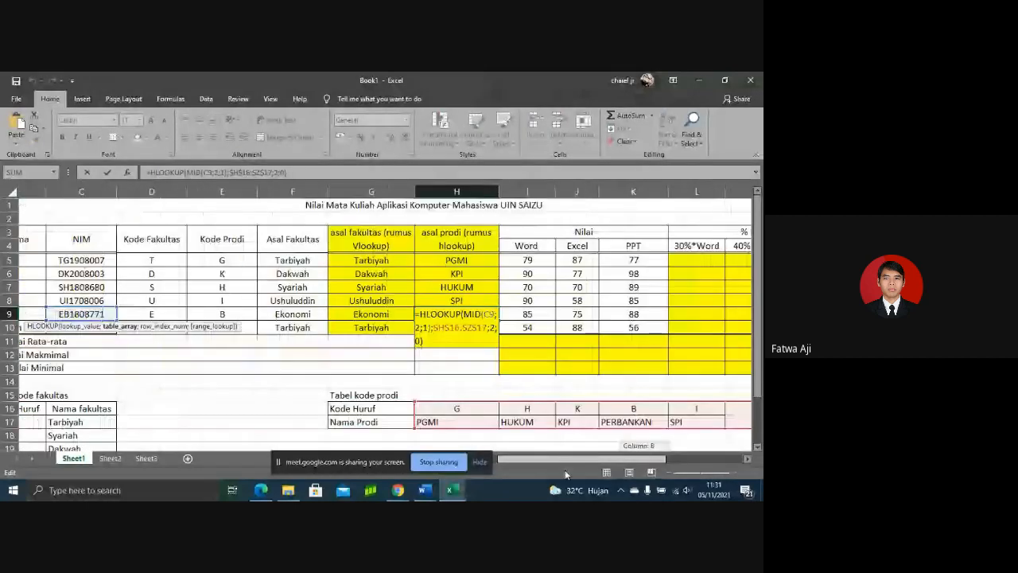
# - Replace the lookup value in the G5 VLOOKUP with LEFT(C5;1), taken from the D5 formula, and fill it down to G10
pyautogui.click(434, 264)
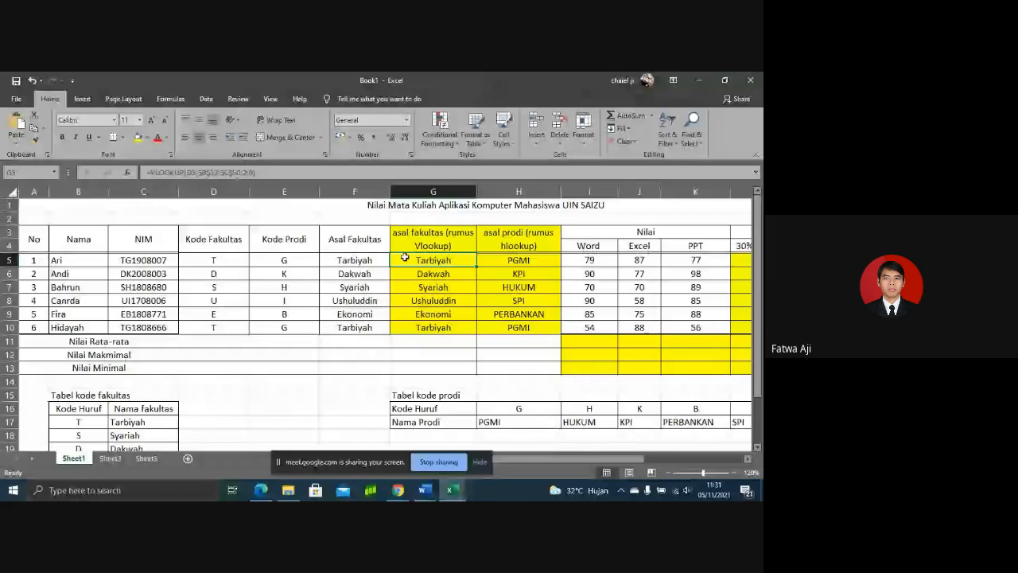
pyautogui.click(210, 260)
pyautogui.click(152, 170)
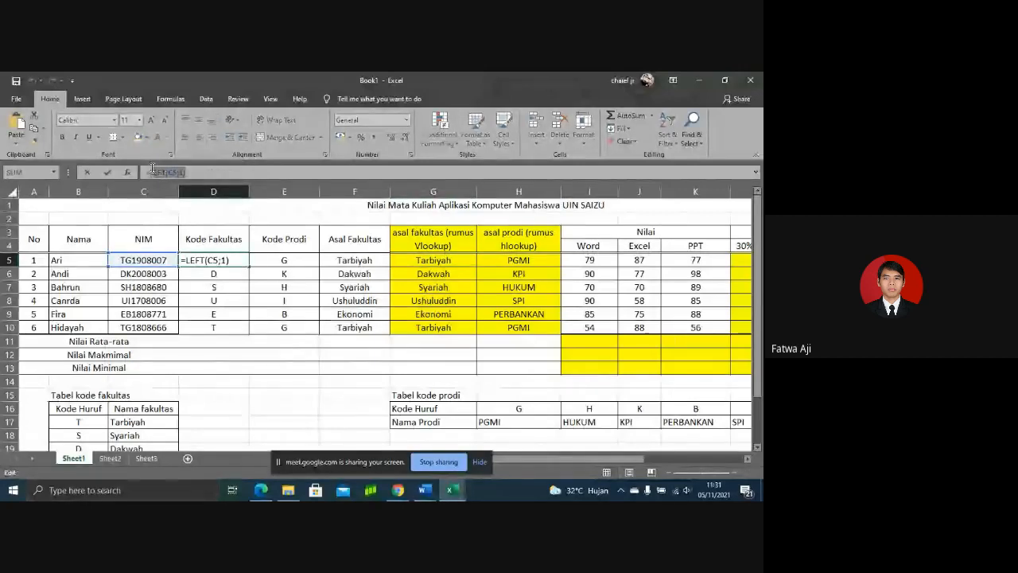
pyautogui.press('Return')
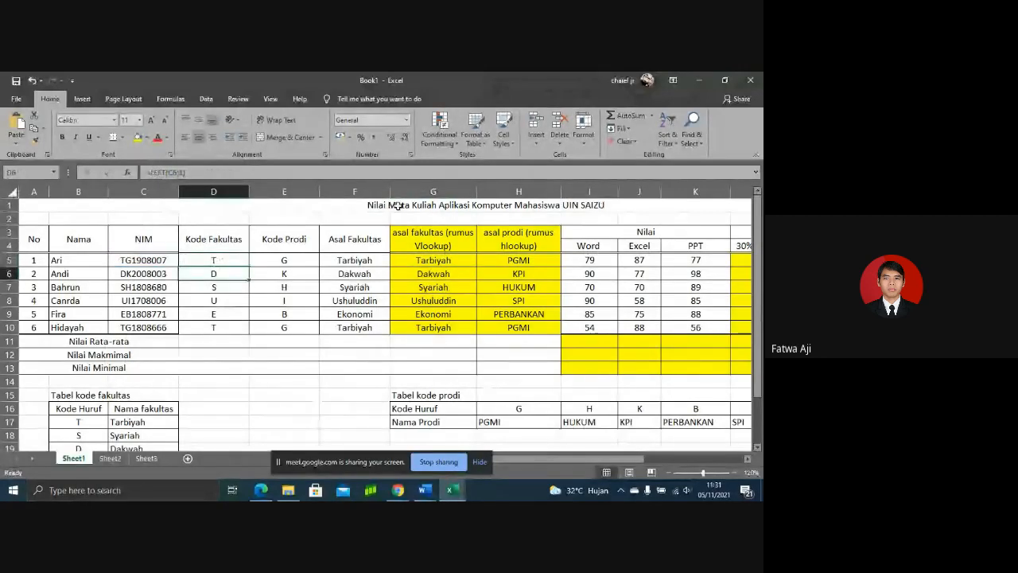
pyautogui.doubleClick(443, 262)
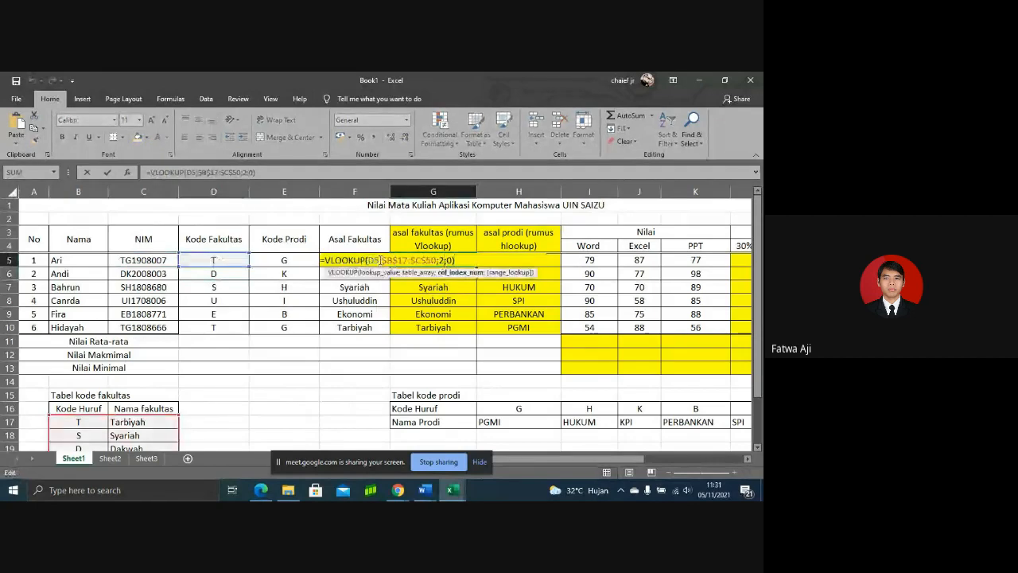
pyautogui.doubleClick(372, 260)
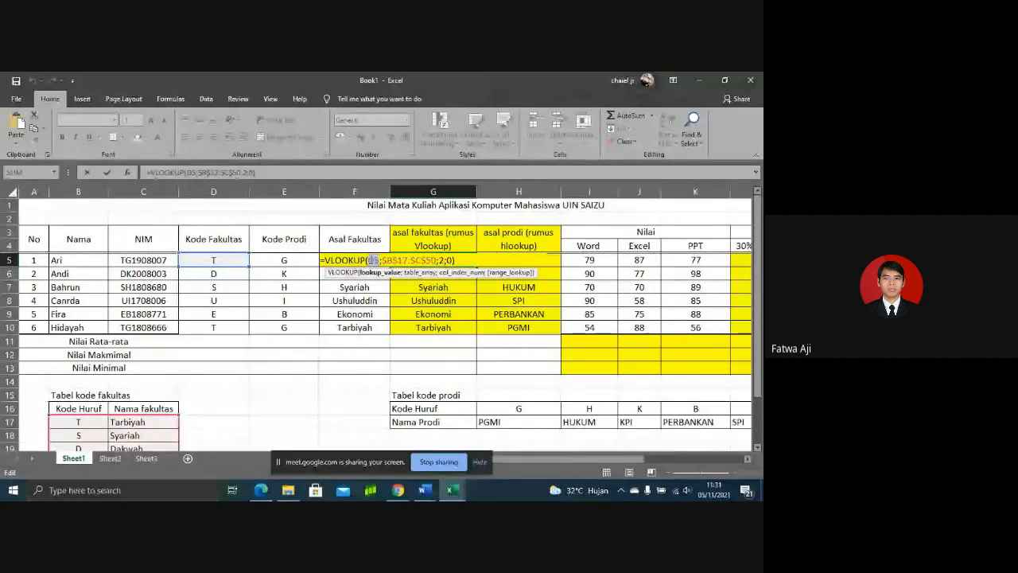
pyautogui.press('Return')
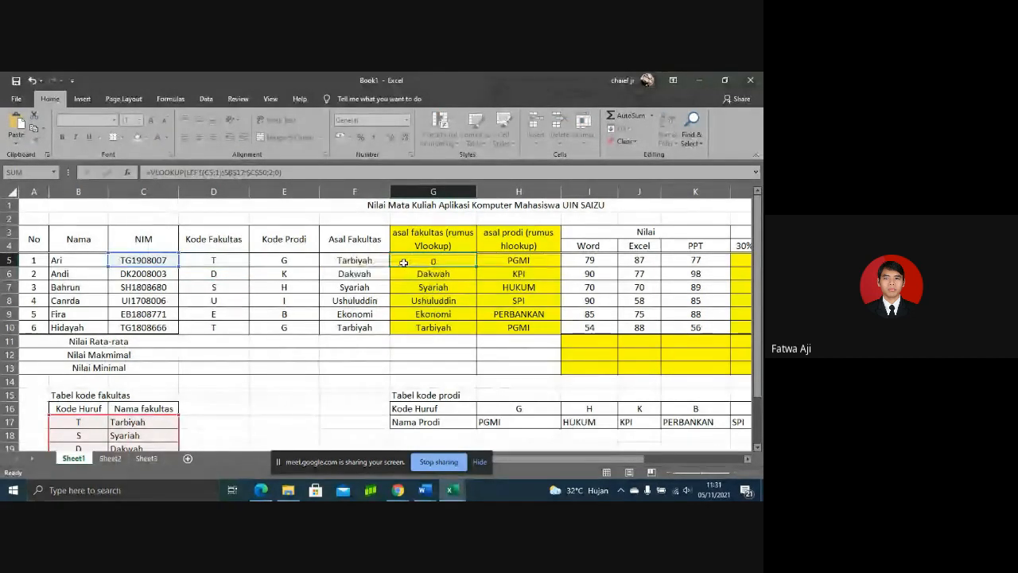
pyautogui.click(474, 264)
pyautogui.moveTo(475, 267); pyautogui.dragTo(474, 329)
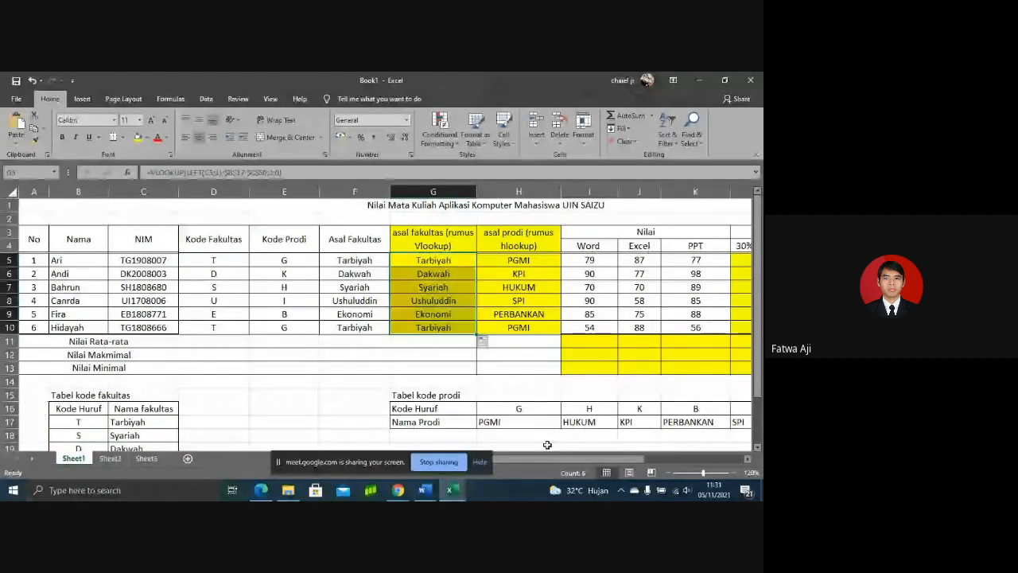
# - Add a new row to Tabel kode fakultas with code A in B22 and faculty name Agroteknologi in C22
pyautogui.moveTo(759, 346); pyautogui.dragTo(758, 372)
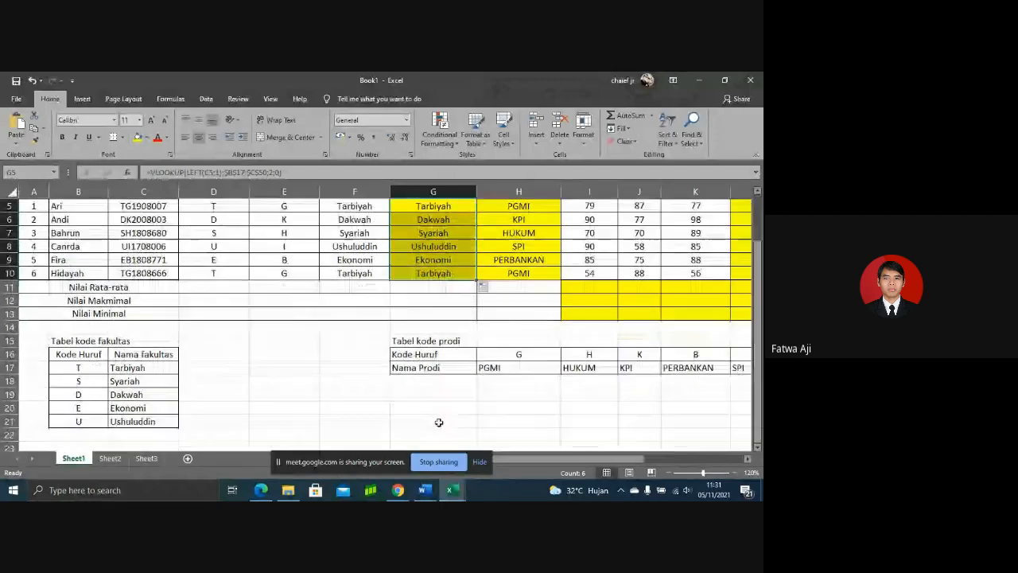
pyautogui.click(93, 436)
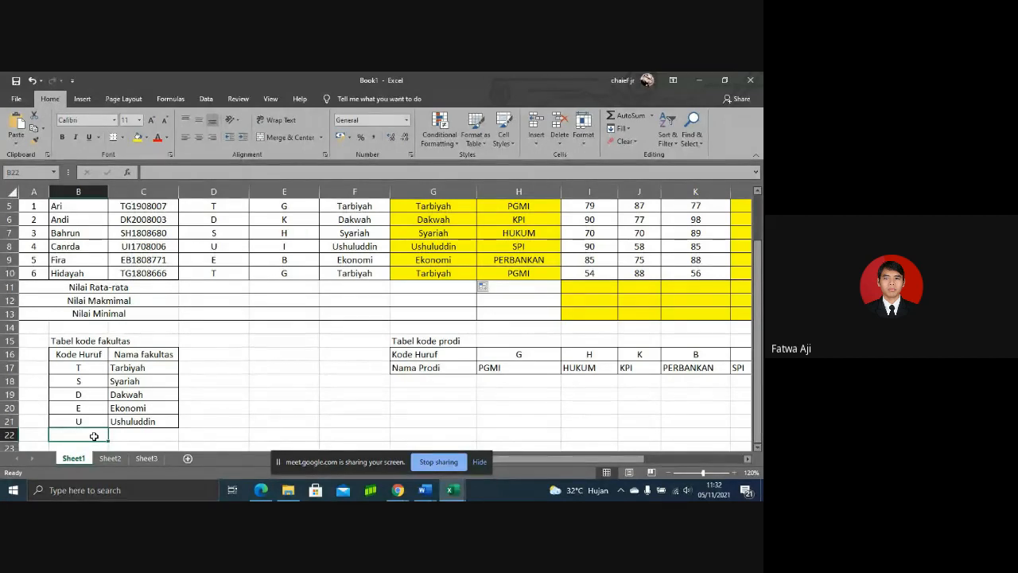
pyautogui.write('K')
pyautogui.press('BackSpace')
pyautogui.press('BackSpace')
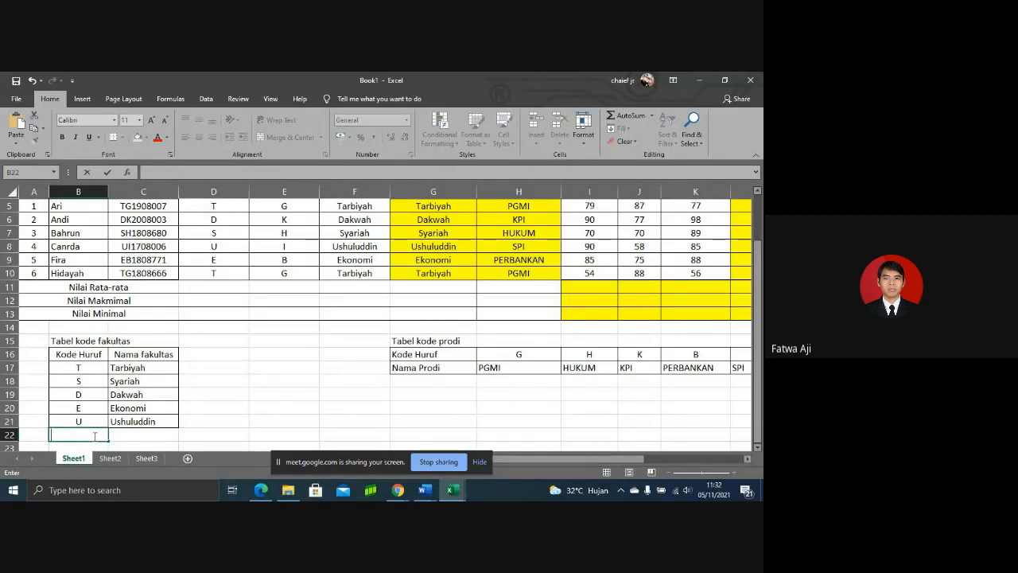
pyautogui.write('A')
pyautogui.press('Return')
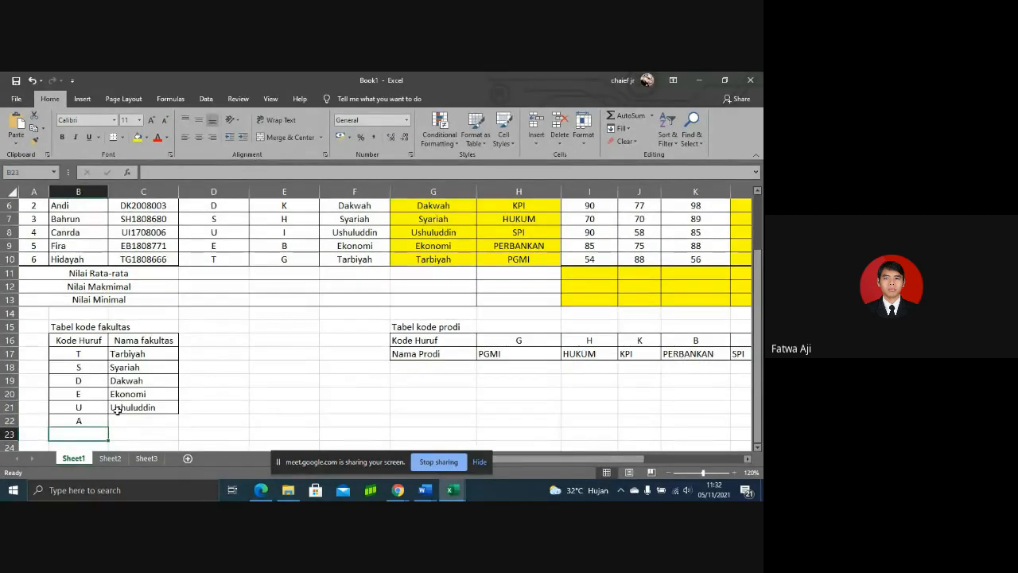
pyautogui.click(130, 422)
pyautogui.write('Agr')
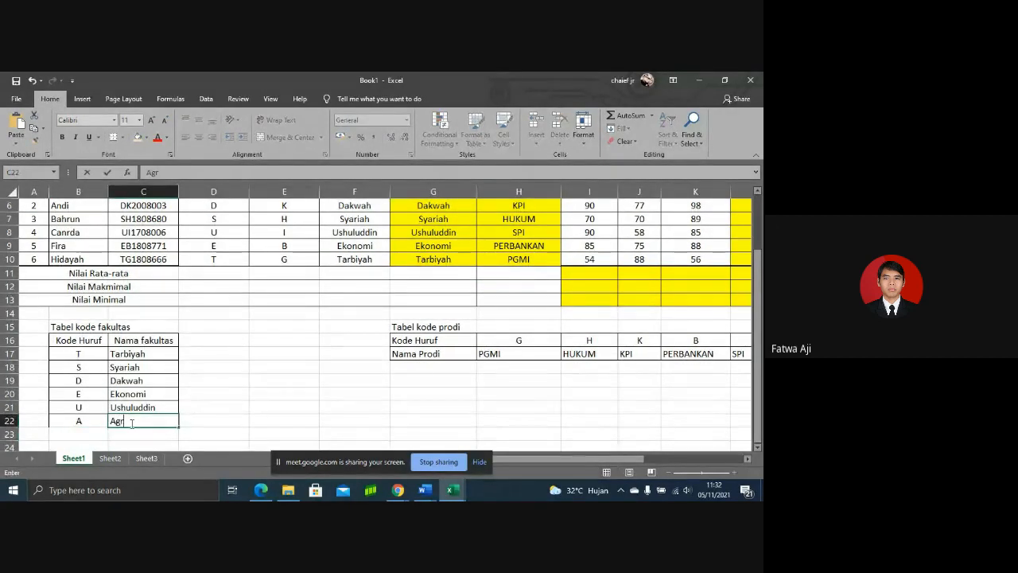
pyautogui.write('oteknologi')
pyautogui.press('Return')
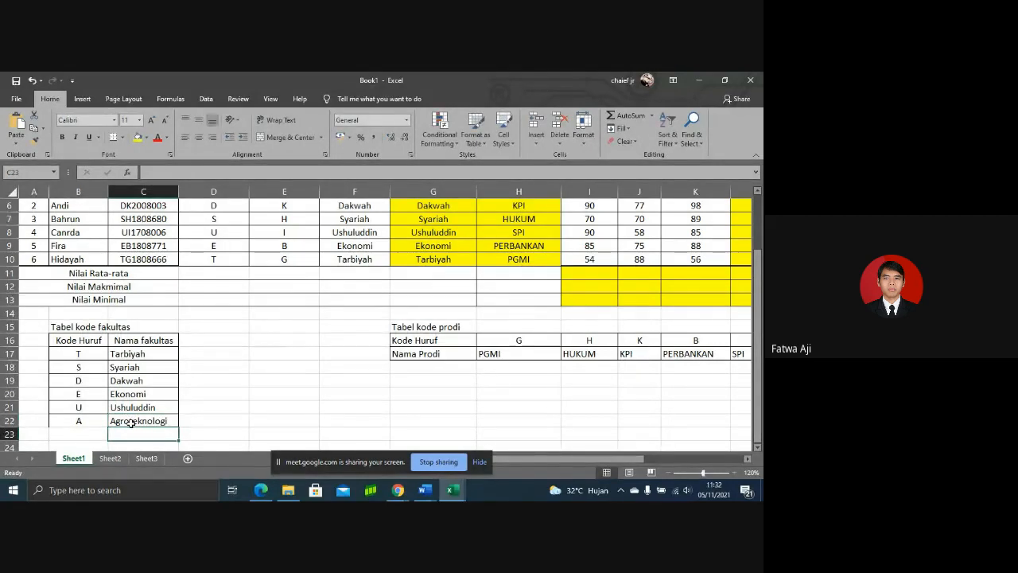
# - Apply all borders to the new faculty row B22:C22
pyautogui.moveTo(94, 422); pyautogui.dragTo(141, 421)
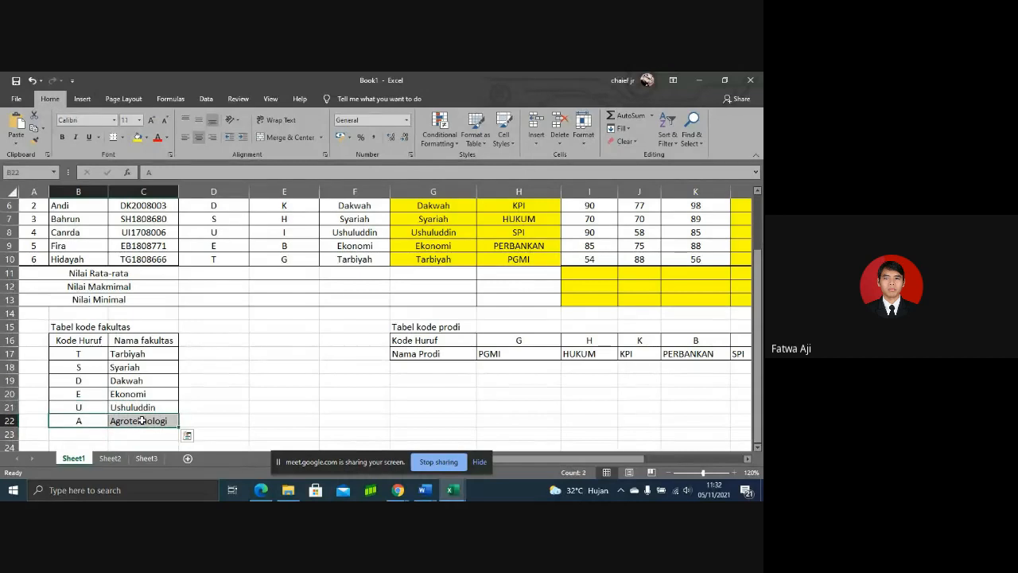
pyautogui.click(122, 137)
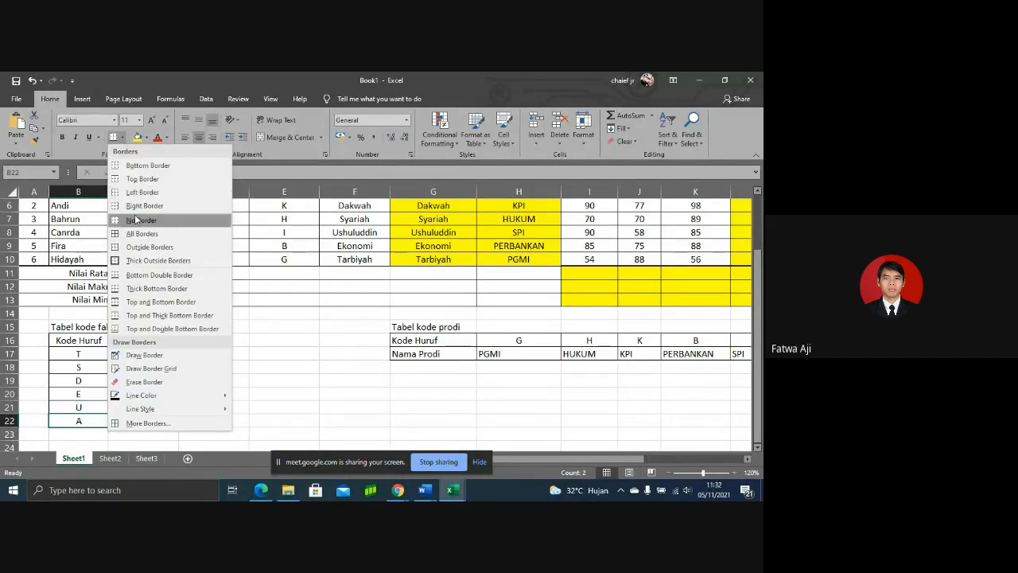
pyautogui.click(140, 234)
pyautogui.click(265, 404)
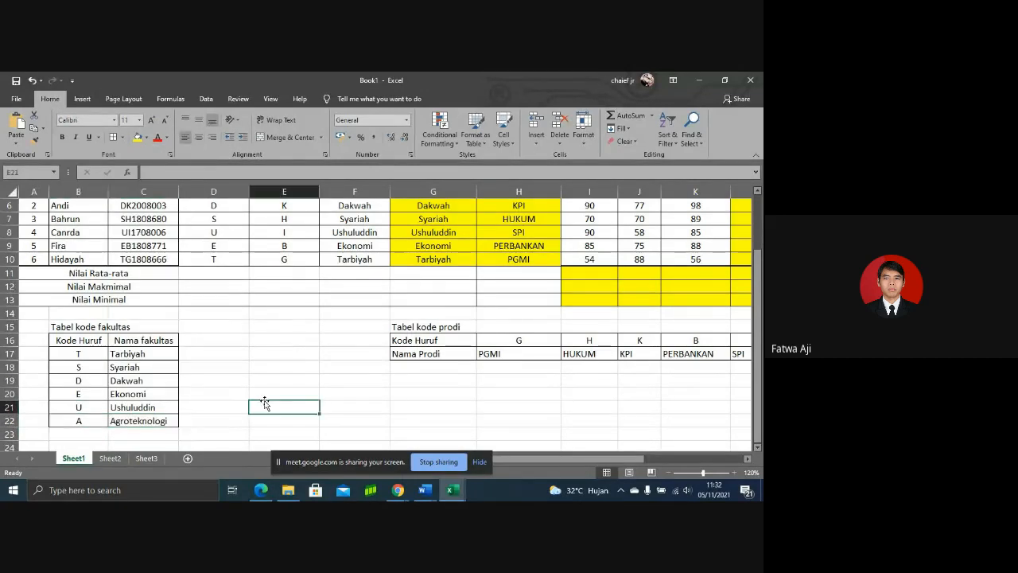
pyautogui.moveTo(552, 459); pyautogui.dragTo(625, 459)
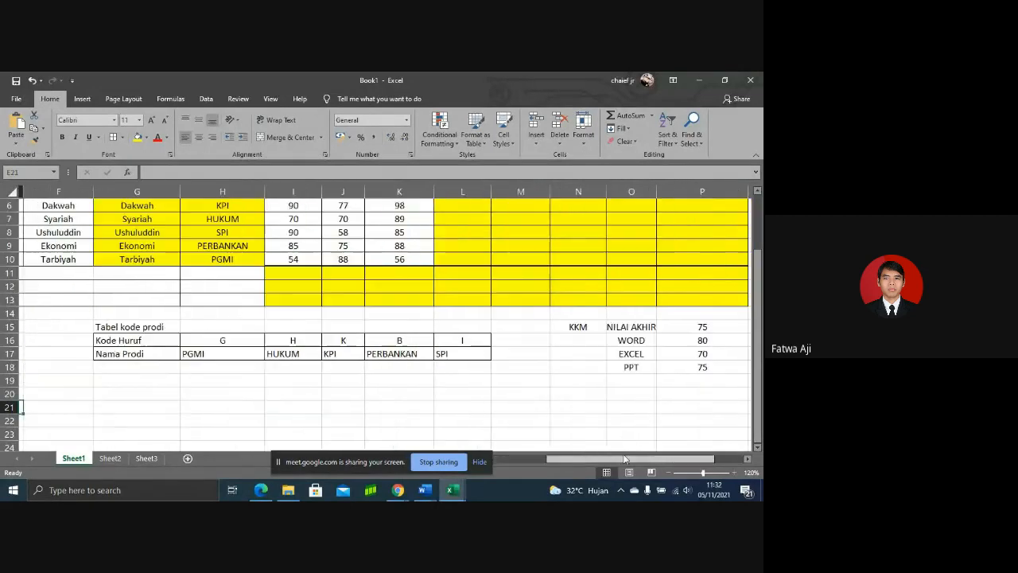
# - Add code S in M16 and program name Agrobisnis in M17 to Tabel kode prodi, and apply all borders to both cells
pyautogui.click(509, 345)
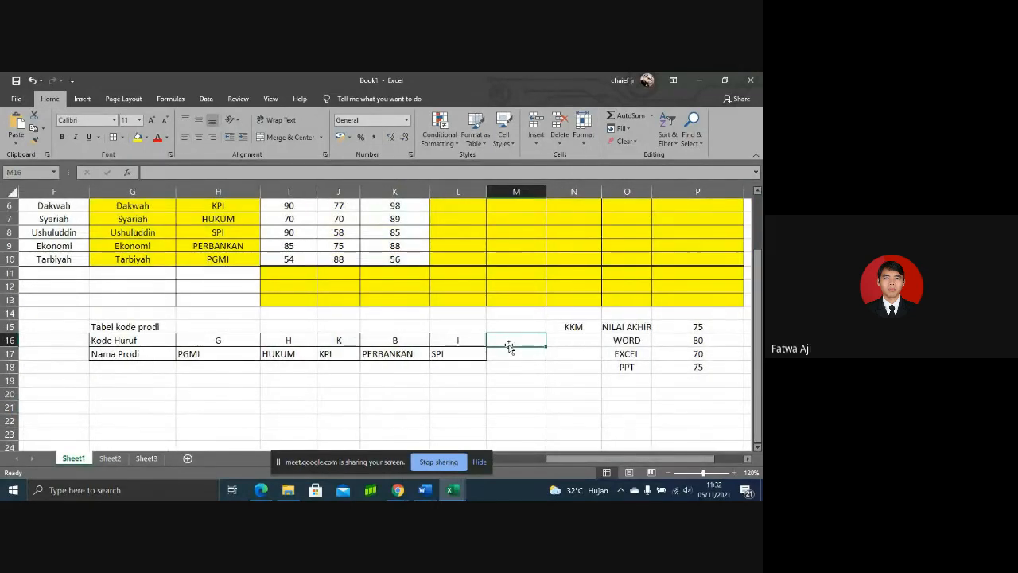
pyautogui.write('S')
pyautogui.press('Return')
pyautogui.write('A')
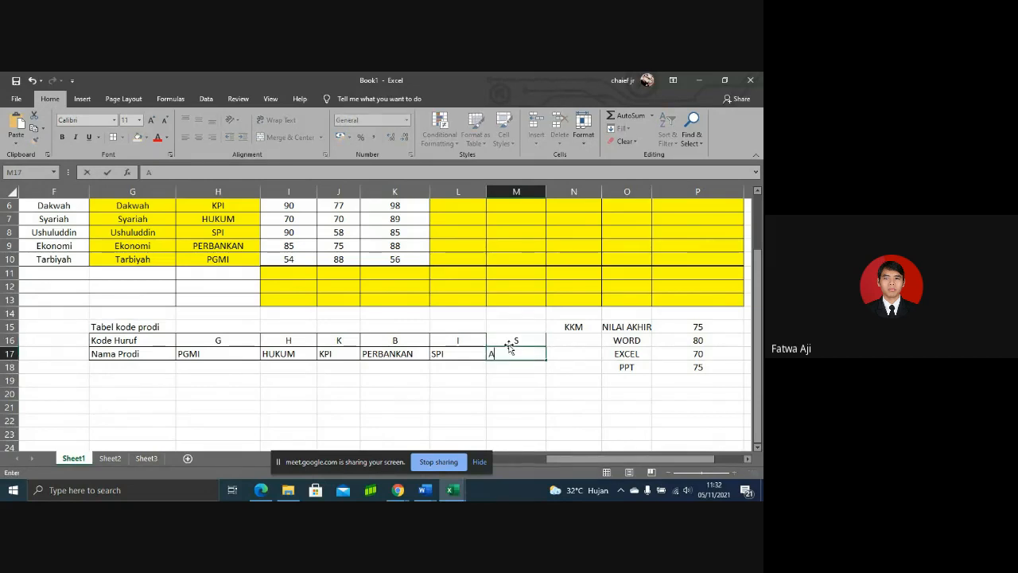
pyautogui.write('grobist')
pyautogui.write('nis')
pyautogui.press('Return')
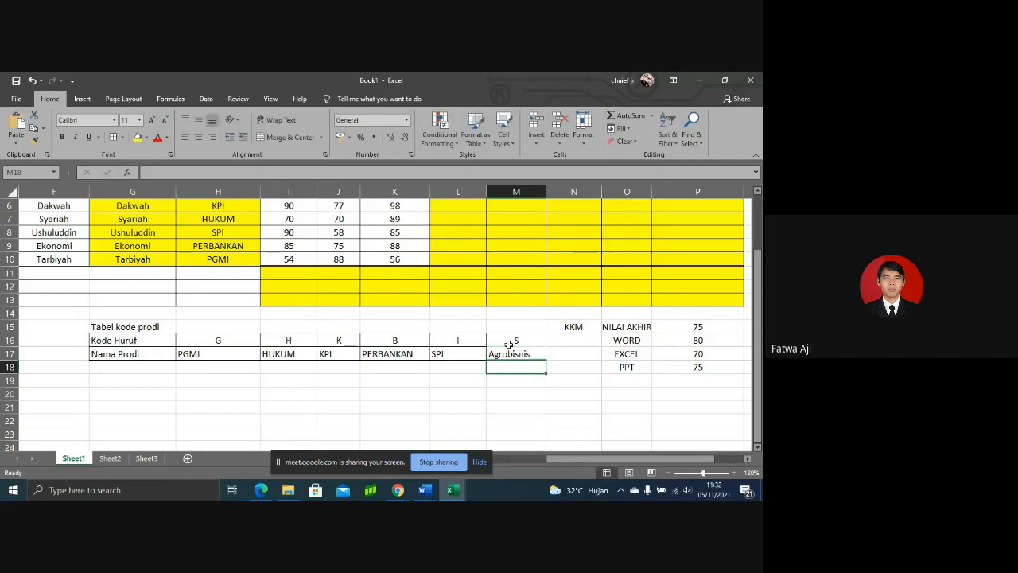
pyautogui.moveTo(509, 342); pyautogui.dragTo(513, 355)
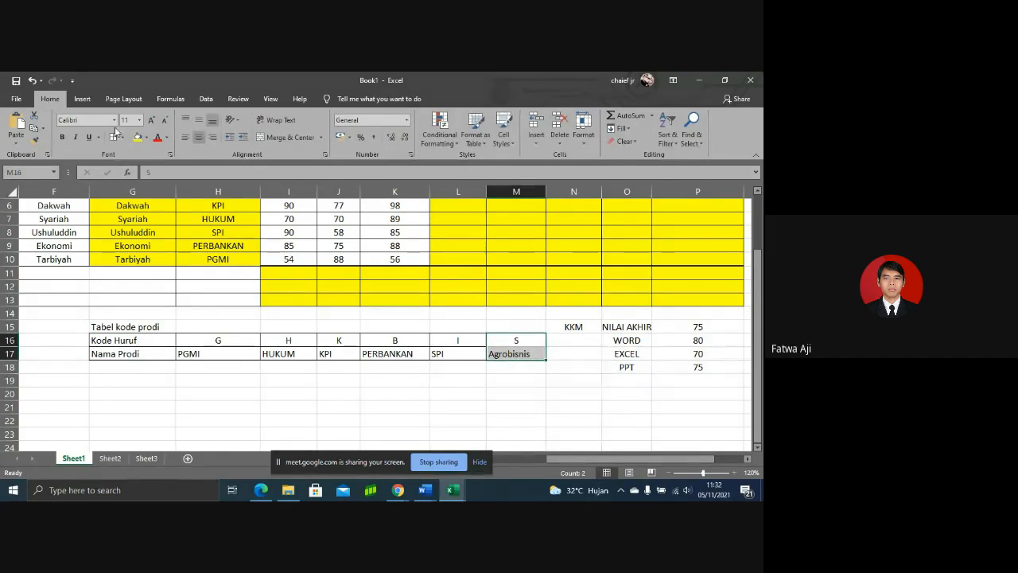
# - Insert a new row above row 10 in the student table and enter a student's name in B10
pyautogui.moveTo(552, 460); pyautogui.dragTo(481, 456)
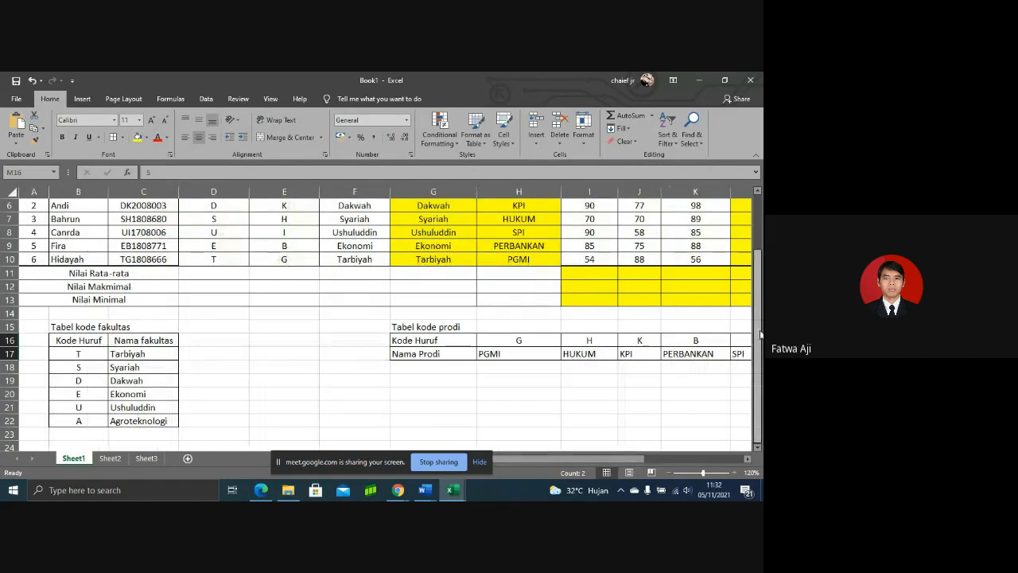
pyautogui.scroll(1, 760, 293)
pyautogui.scroll(2, 760, 293)
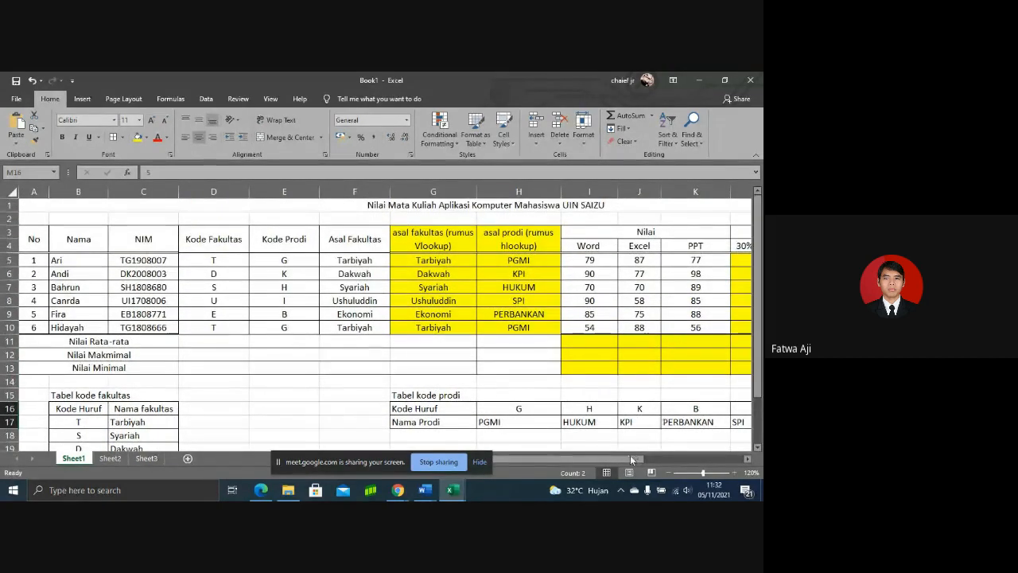
pyautogui.click(11, 326)
pyautogui.click(536, 123)
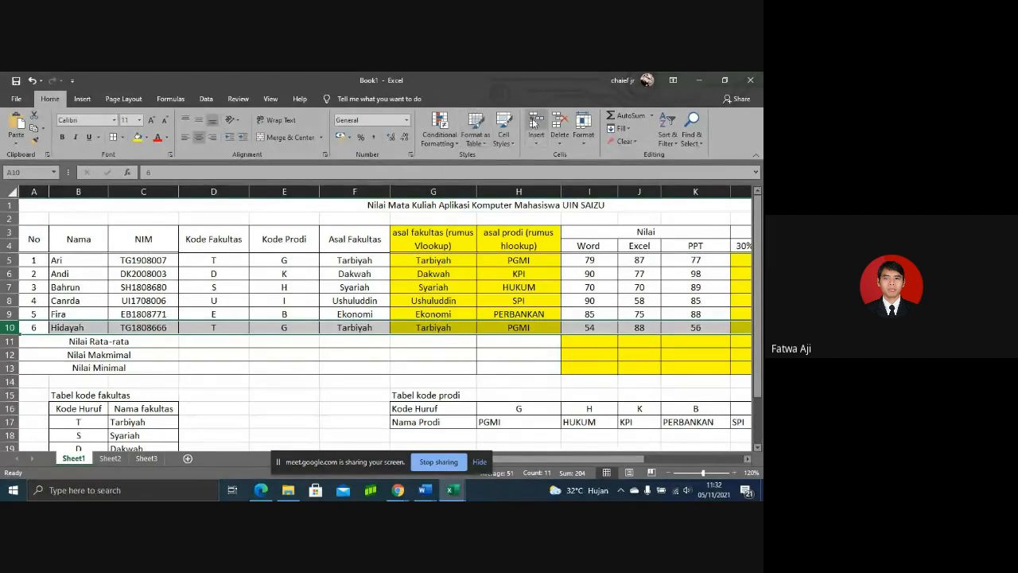
pyautogui.click(94, 328)
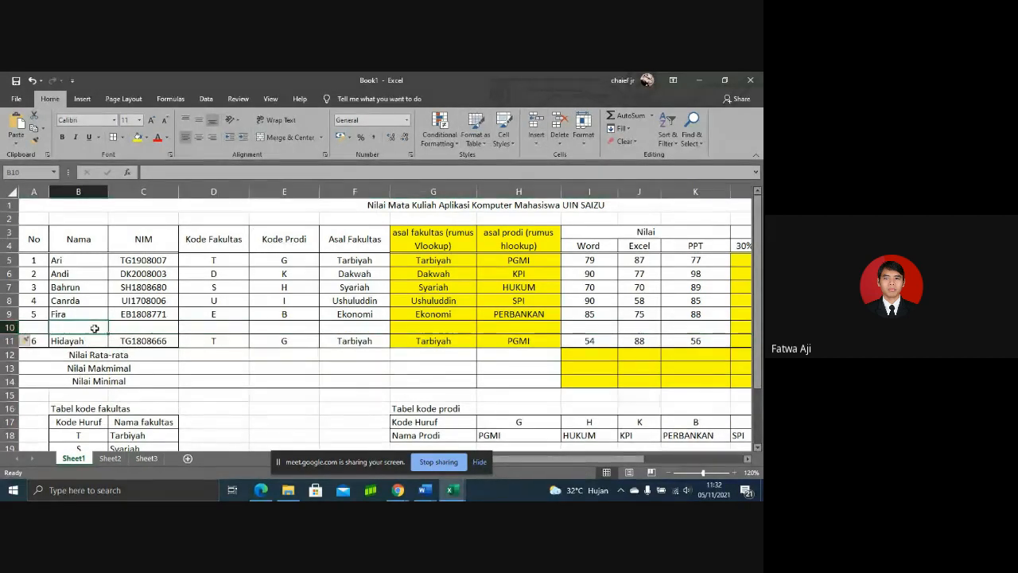
pyautogui.write('Kinanti')
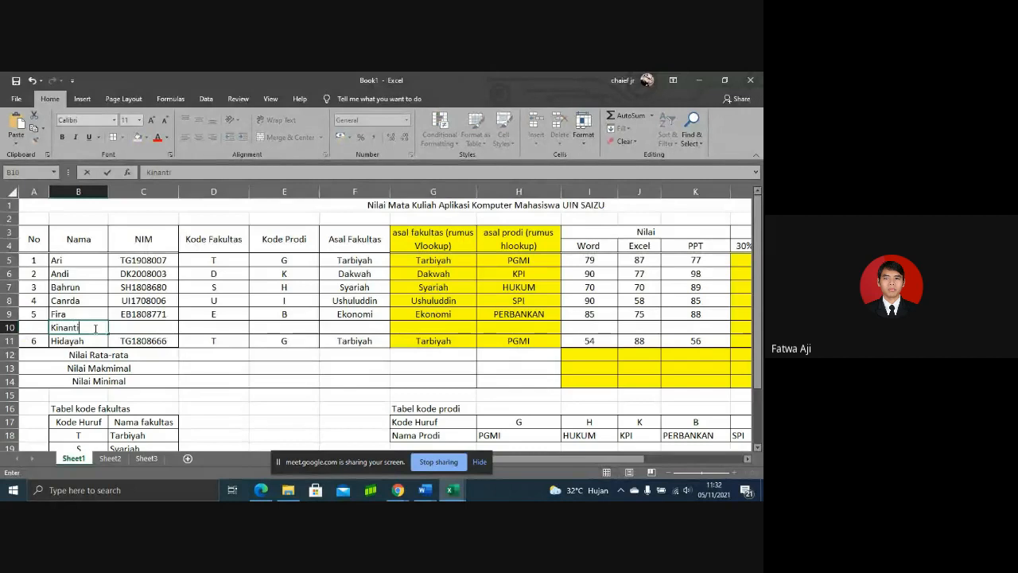
pyautogui.press('Tab')
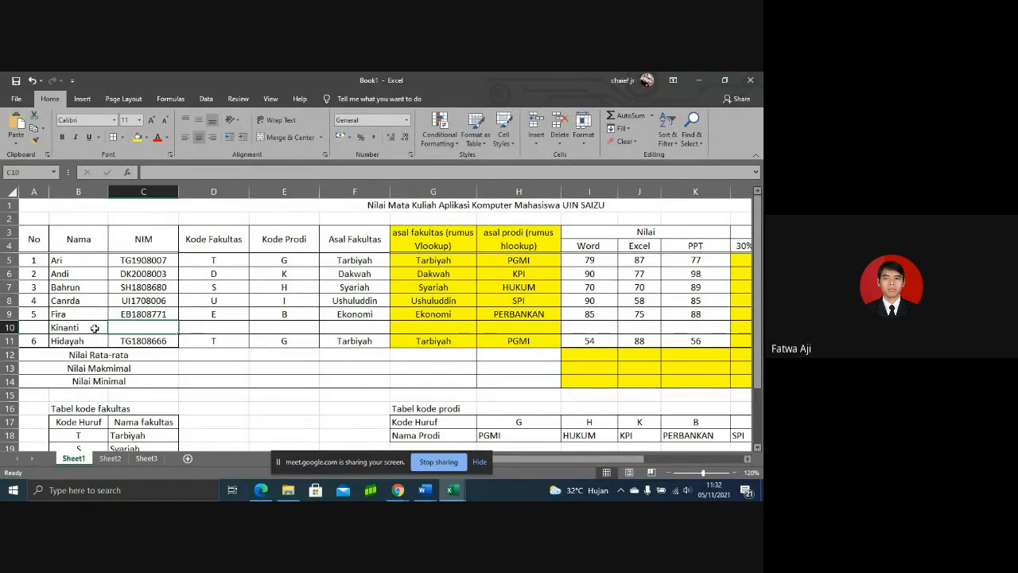
pyautogui.write('A')
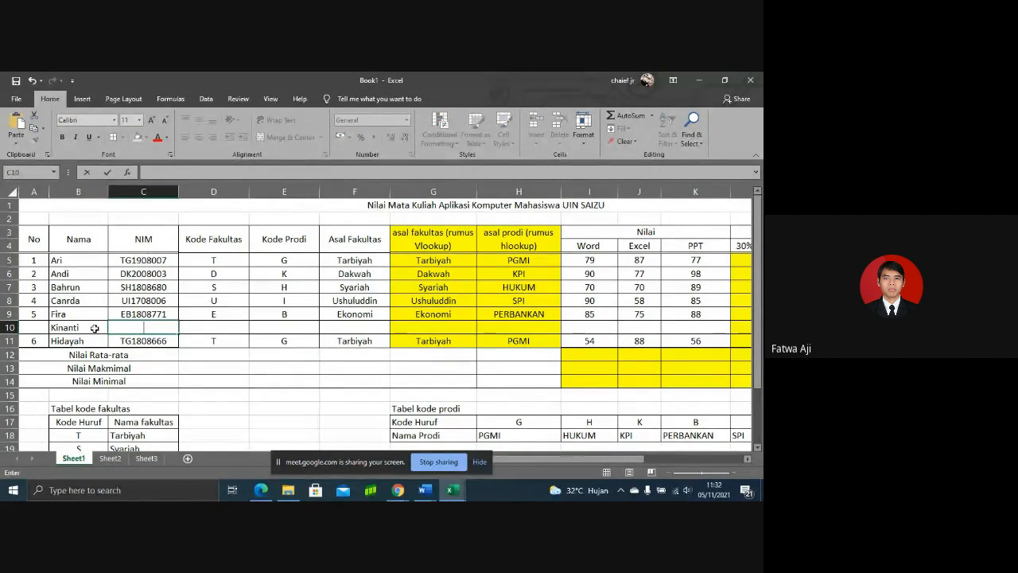
pyautogui.press('Return')
pyautogui.hscroll(1, 570, 460)
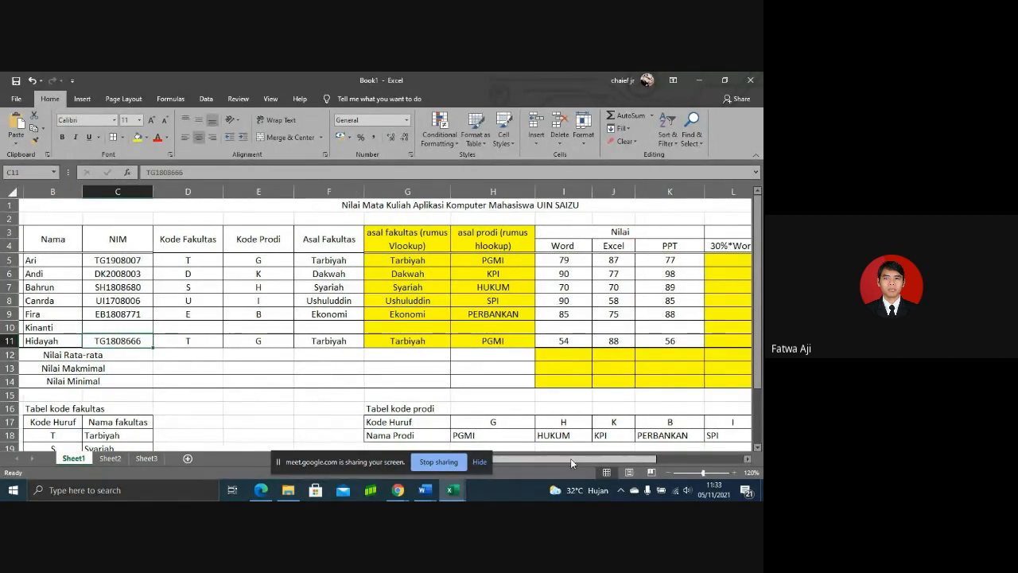
pyautogui.hscroll(1, 572, 458)
pyautogui.hscroll(-2, 582, 460)
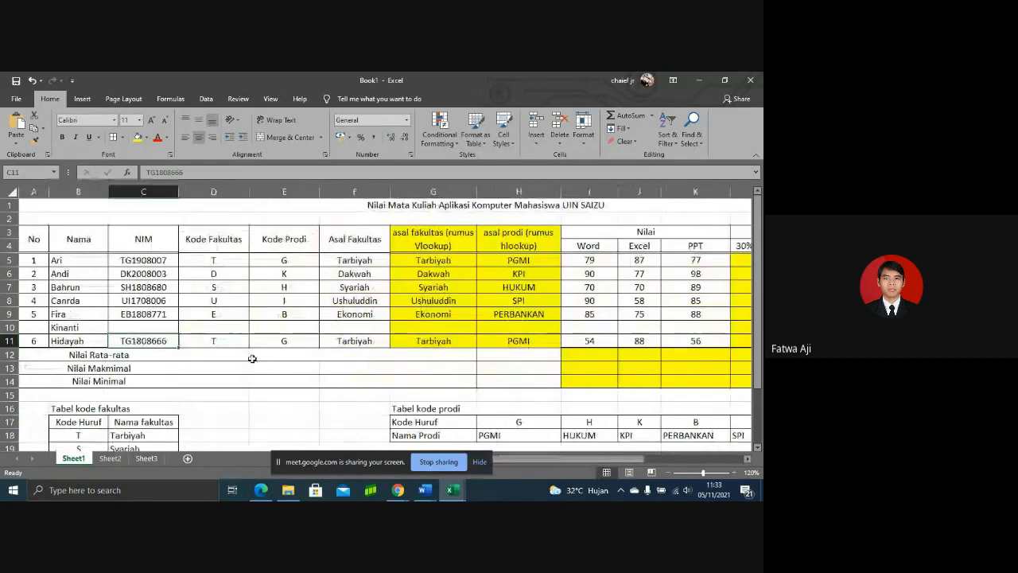
pyautogui.write('AS')
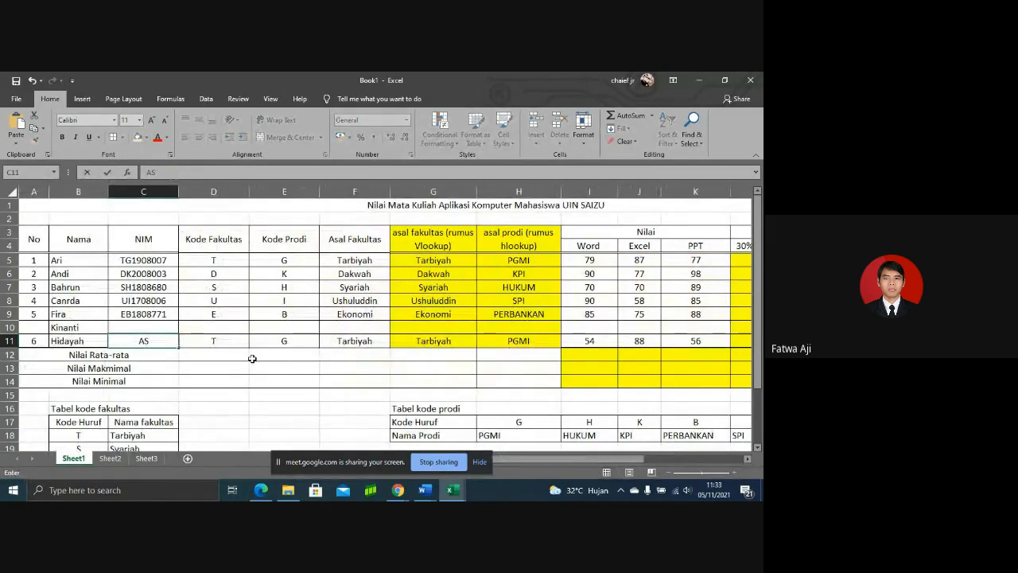
pyautogui.press('Return')
pyautogui.hotkey('ctrl', 'z')
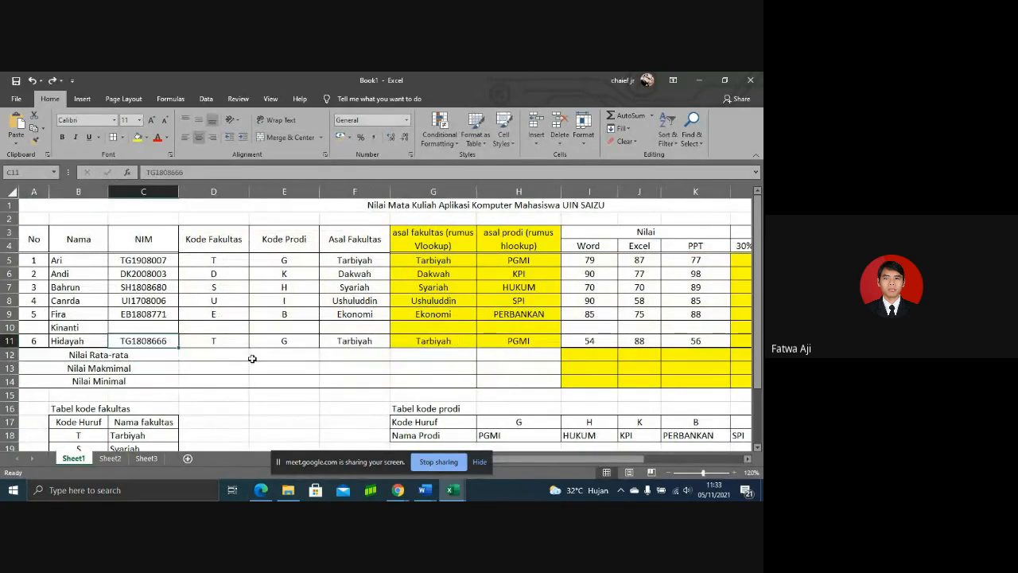
# - Enter a student number starting with AS in the NIM cell C10
pyautogui.click(142, 327)
pyautogui.write('A')
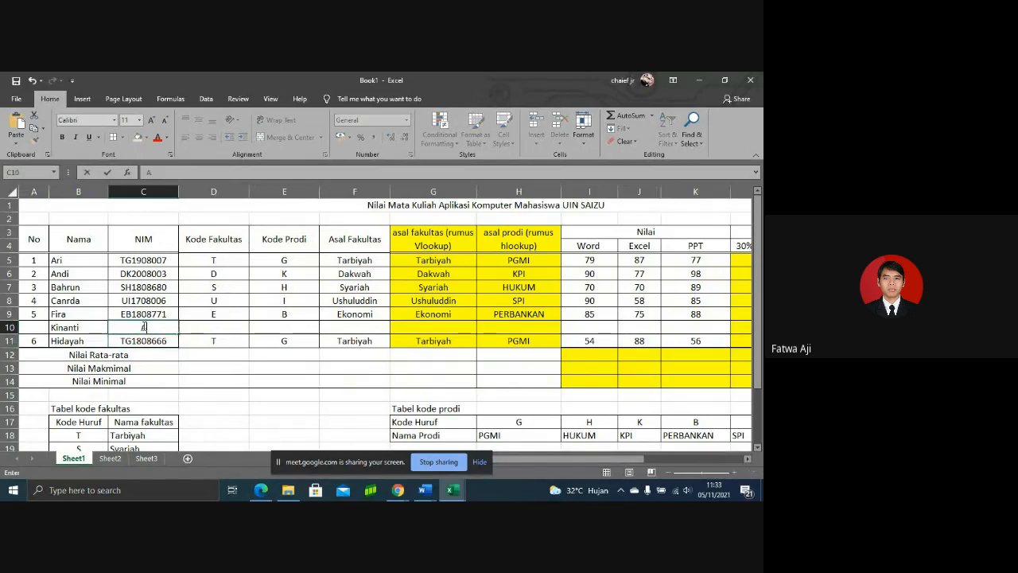
pyautogui.write('S18909090')
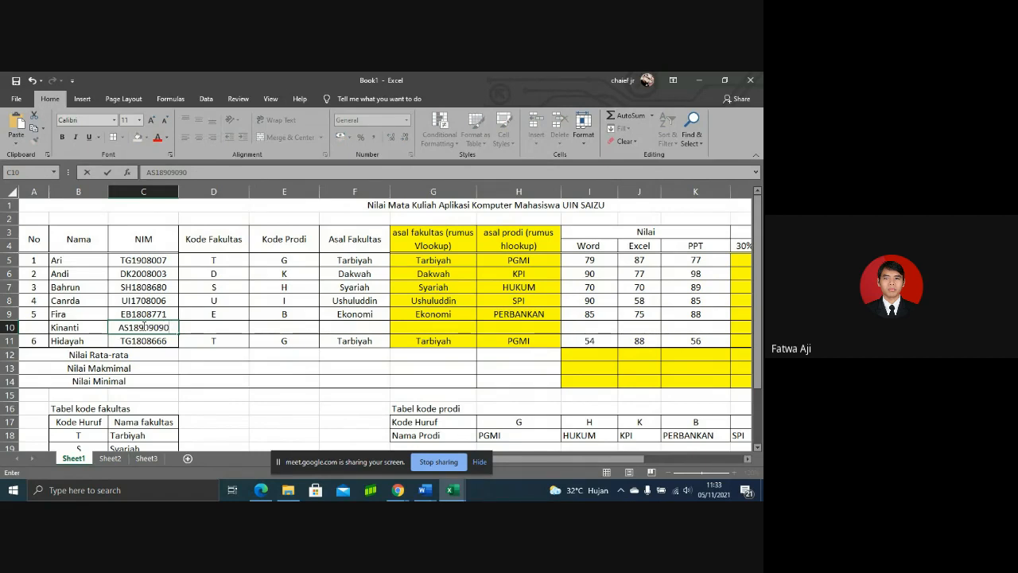
pyautogui.press('Return')
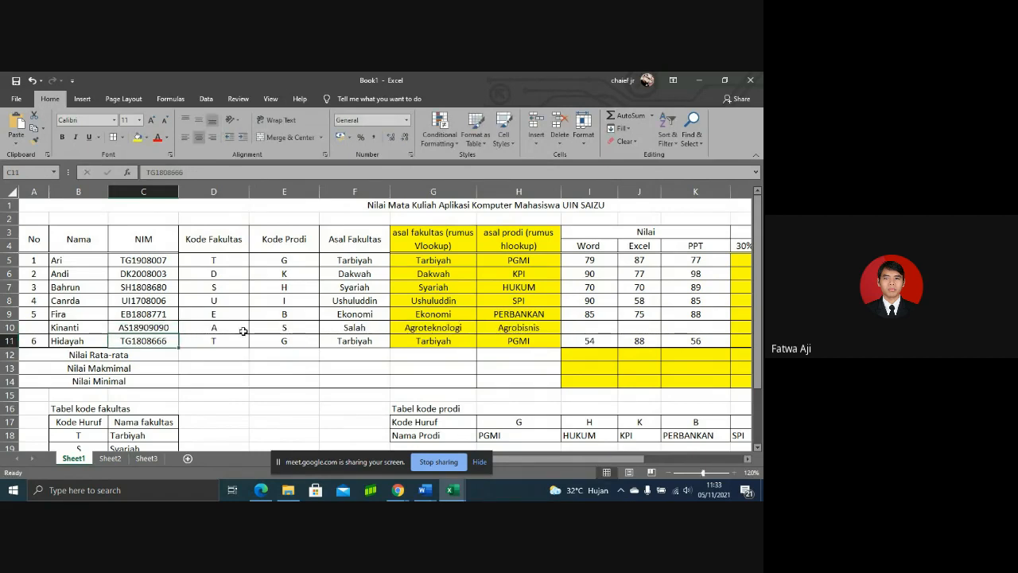
# - Examine the formulas in G10, H10 and F10 of the new student row, and the table range of the VLOOKUP in G8
pyautogui.click(416, 330)
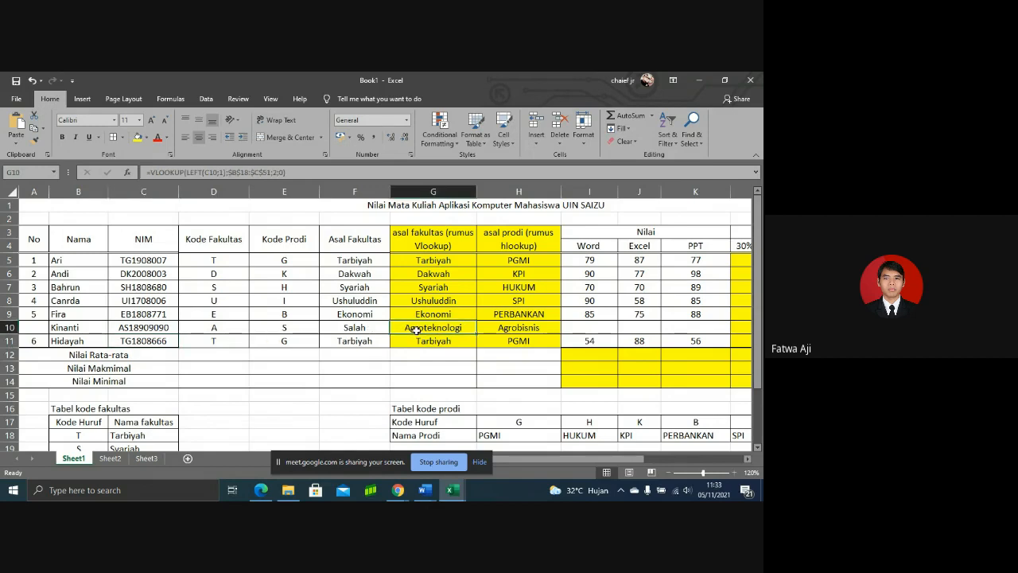
pyautogui.click(533, 328)
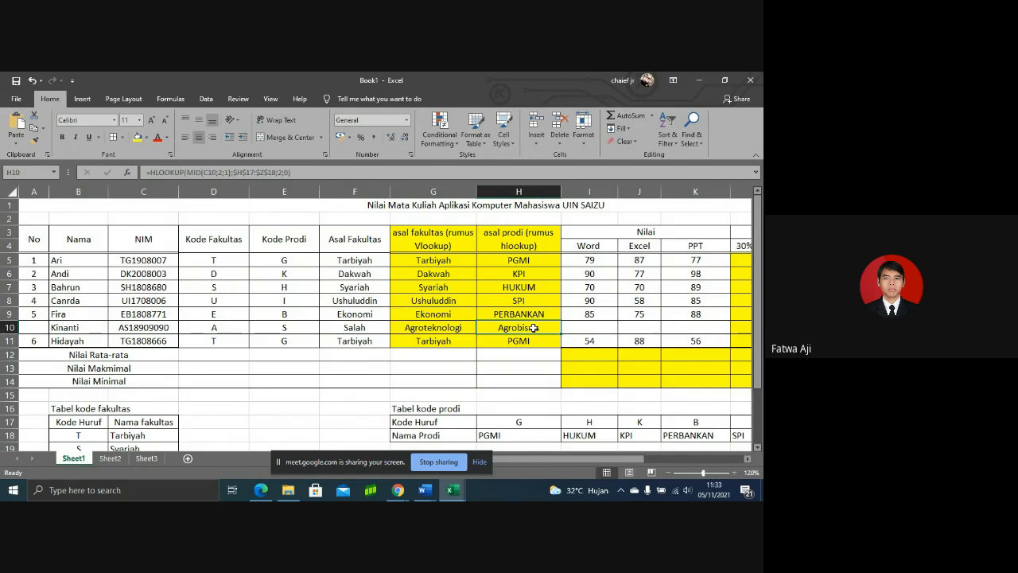
pyautogui.click(364, 327)
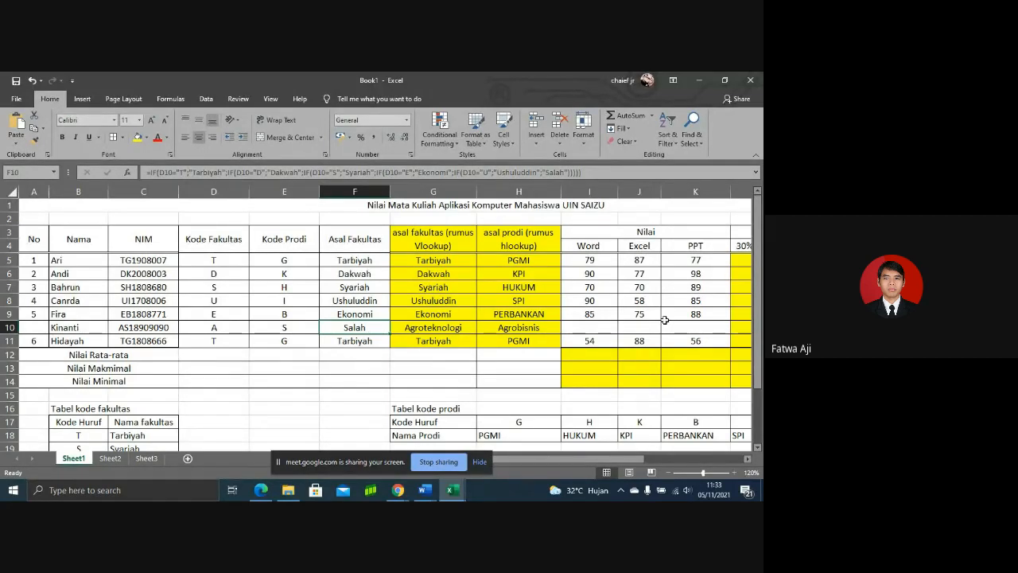
pyautogui.moveTo(761, 289); pyautogui.dragTo(761, 317)
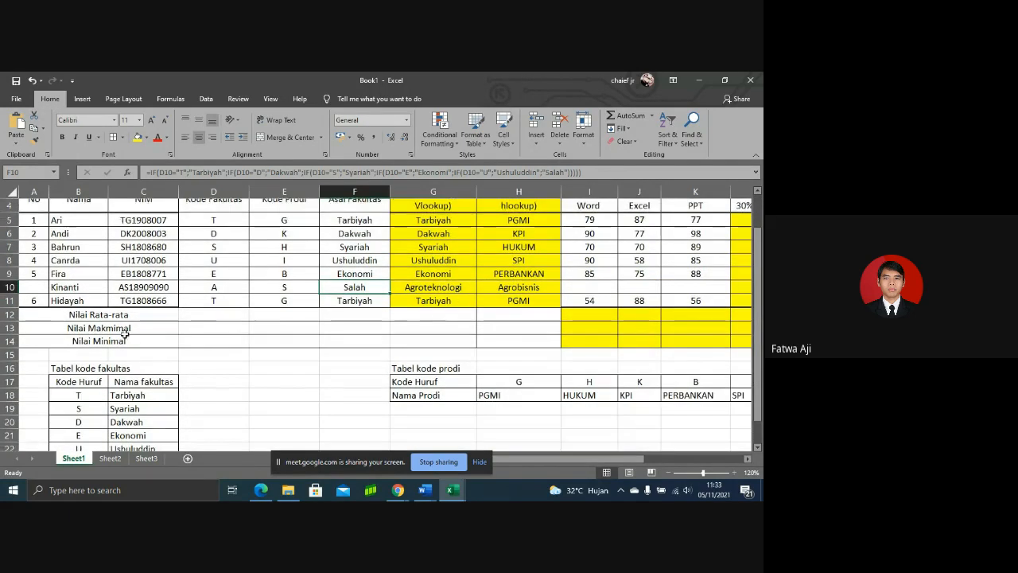
pyautogui.click(9, 288)
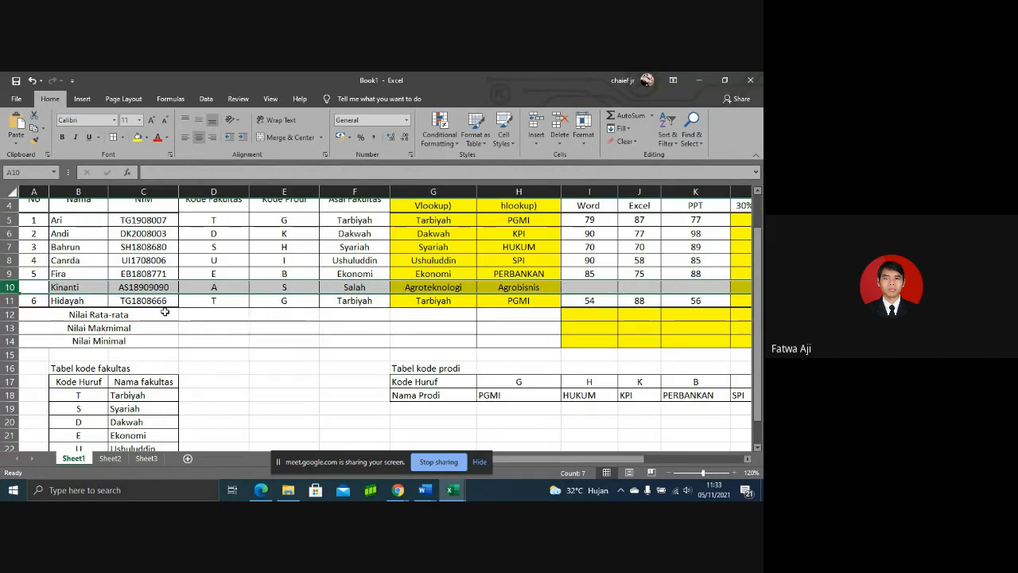
pyautogui.doubleClick(422, 261)
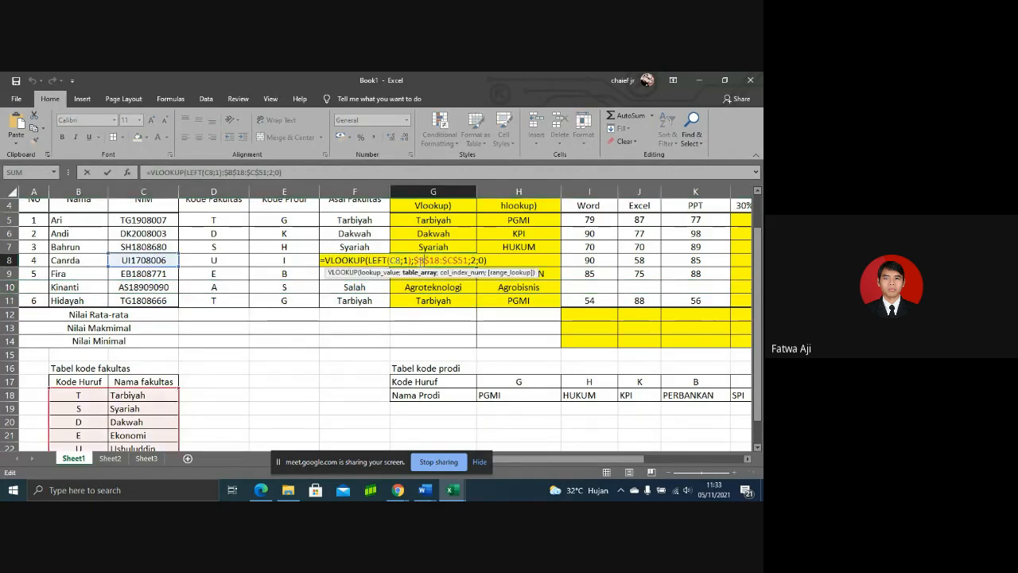
pyautogui.moveTo(414, 261); pyautogui.dragTo(470, 264)
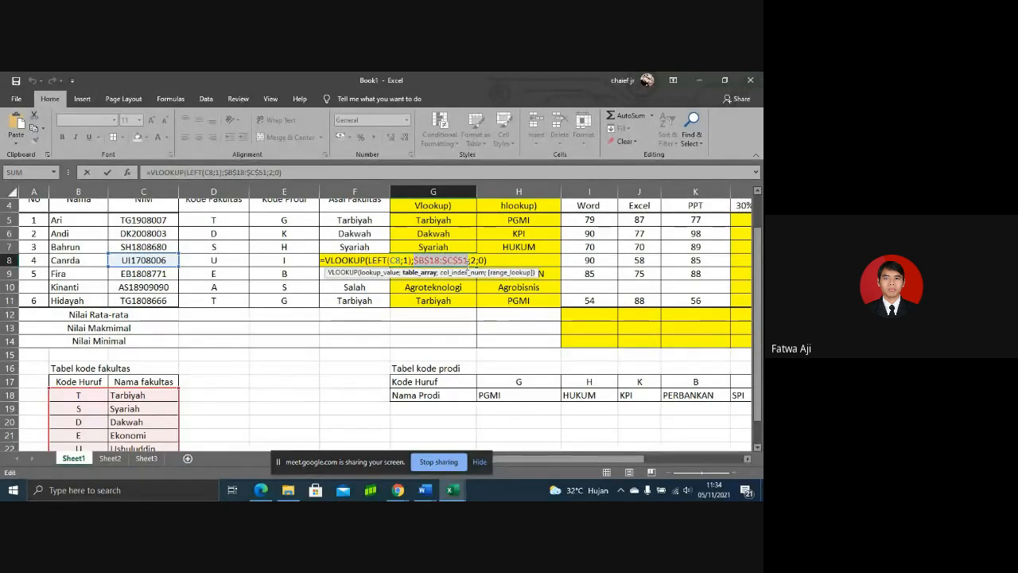
pyautogui.press('Return')
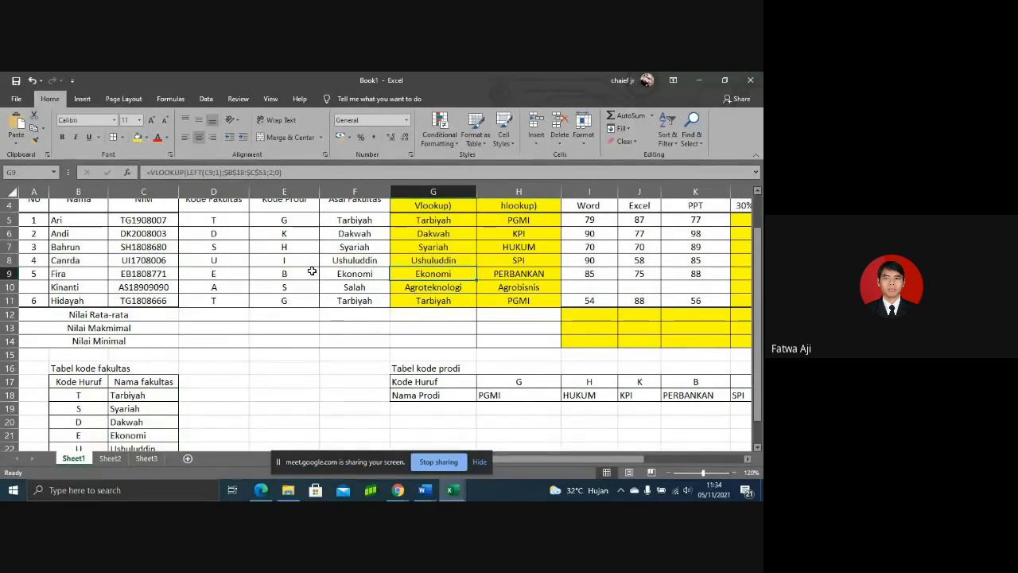
# - Delete the added test student row 10 from the table
pyautogui.click(10, 287)
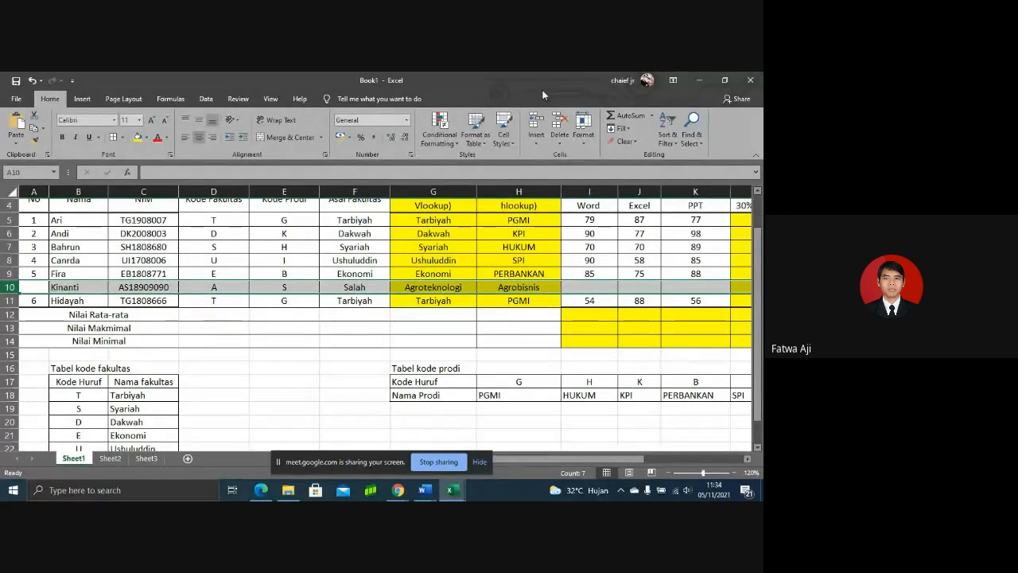
pyautogui.click(562, 123)
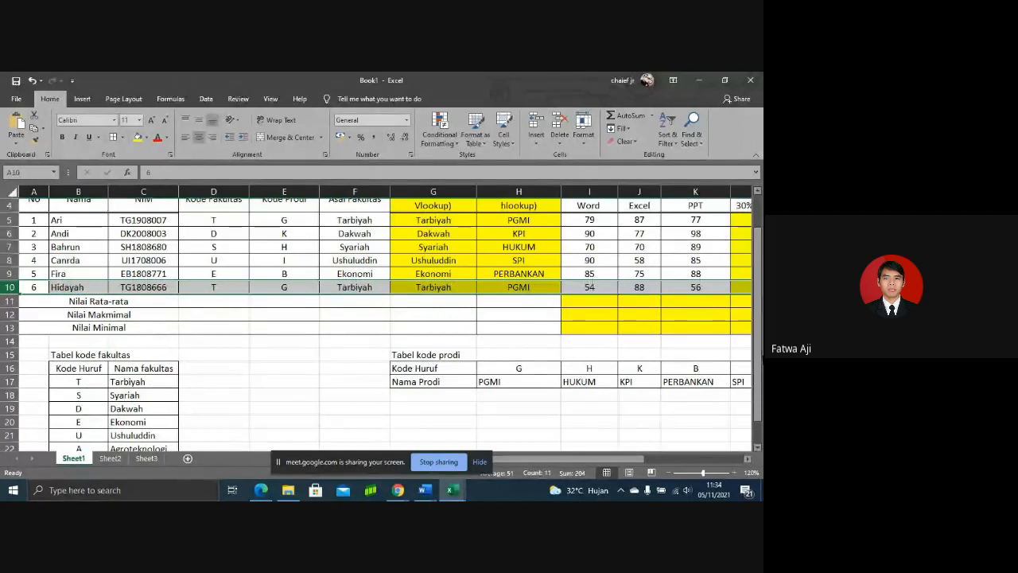
pyautogui.scroll(1, 760, 292)
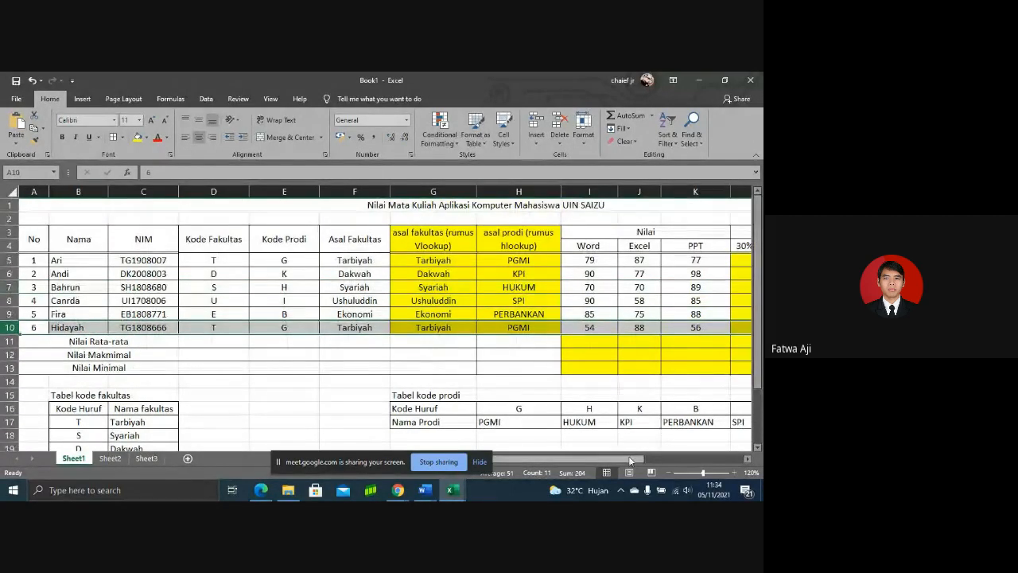
pyautogui.moveTo(628, 459); pyautogui.dragTo(702, 462)
pyautogui.click(570, 354)
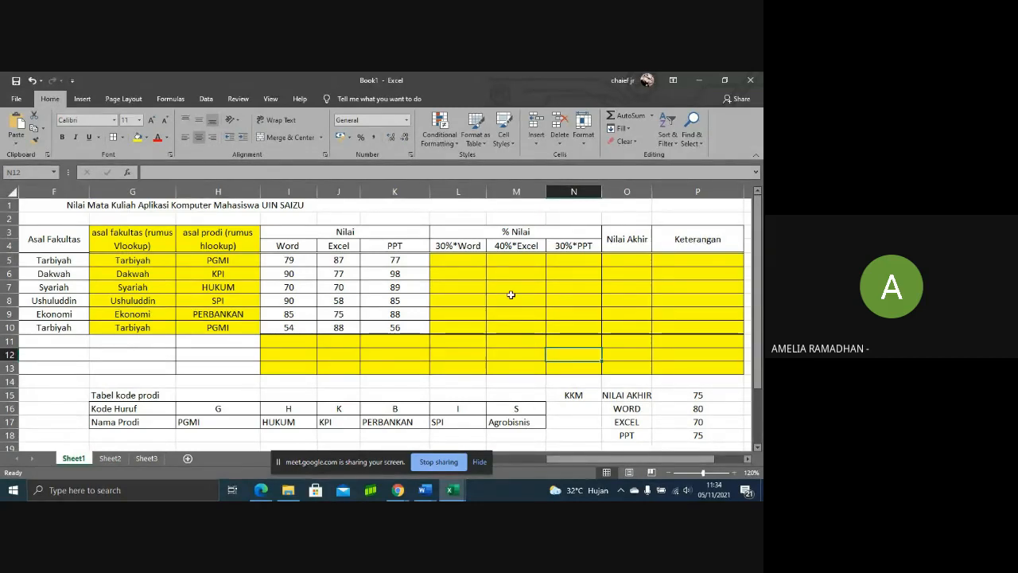
pyautogui.click(464, 265)
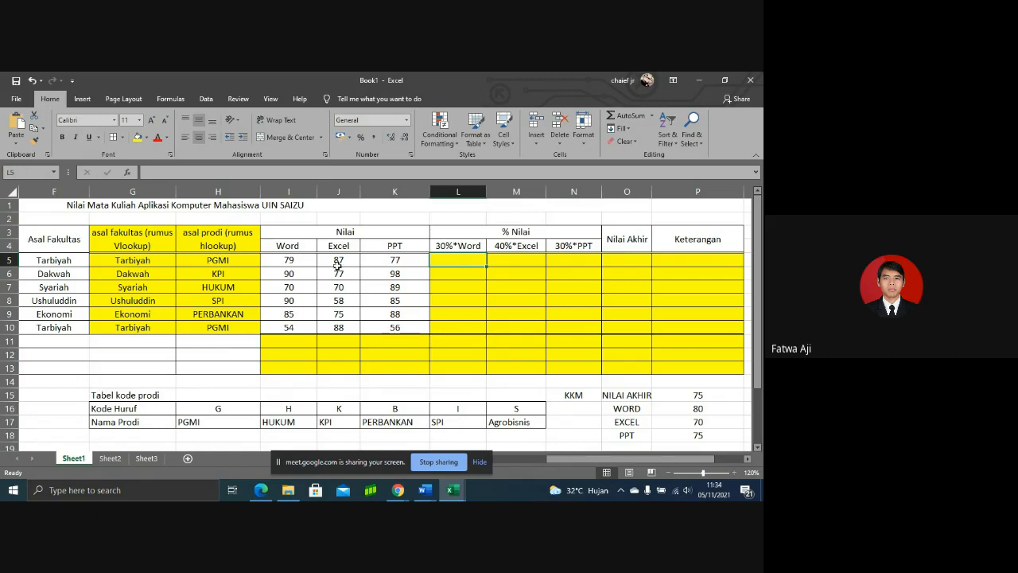
pyautogui.click(308, 260)
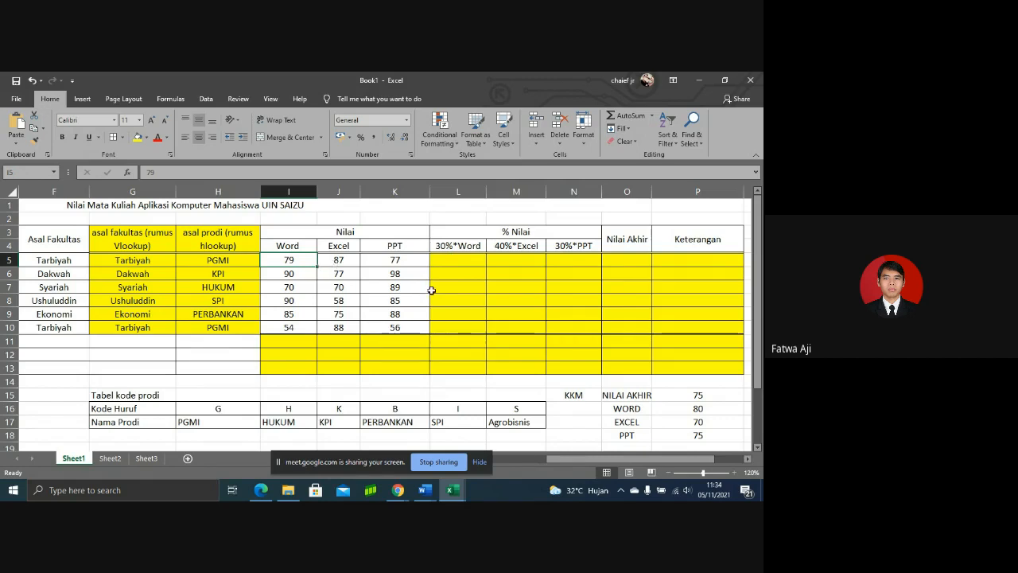
pyautogui.write('=')
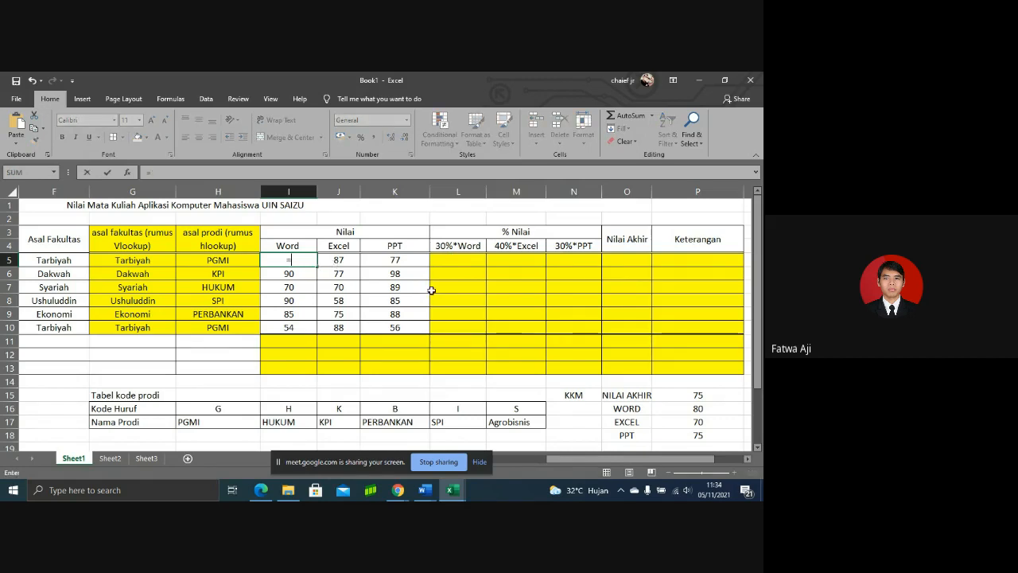
pyautogui.press('Return')
# - Calculate the 30%*Word score in L5 with =30%*I5 and fill the formula down to L10
pyautogui.click(474, 259)
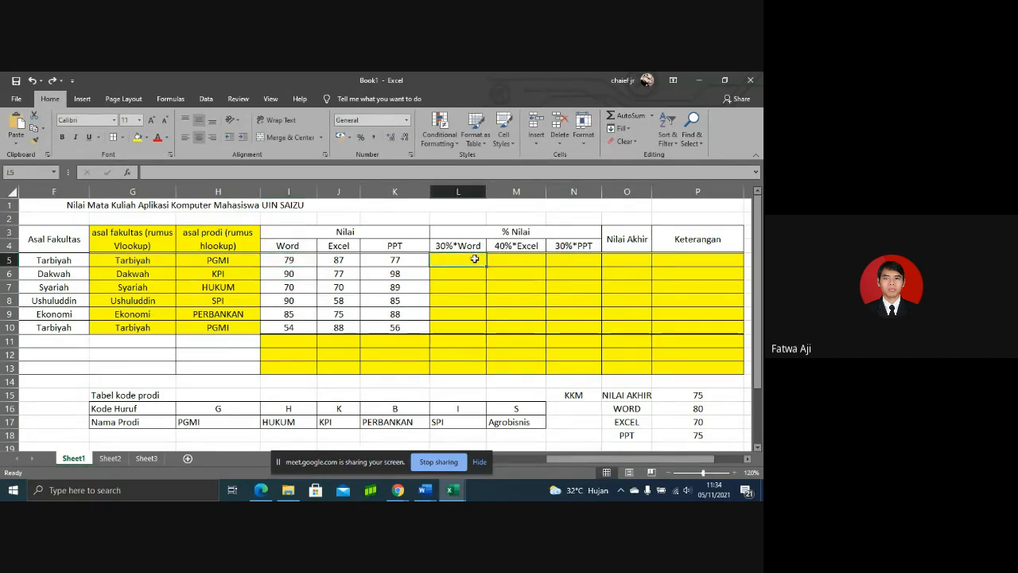
pyautogui.write('=')
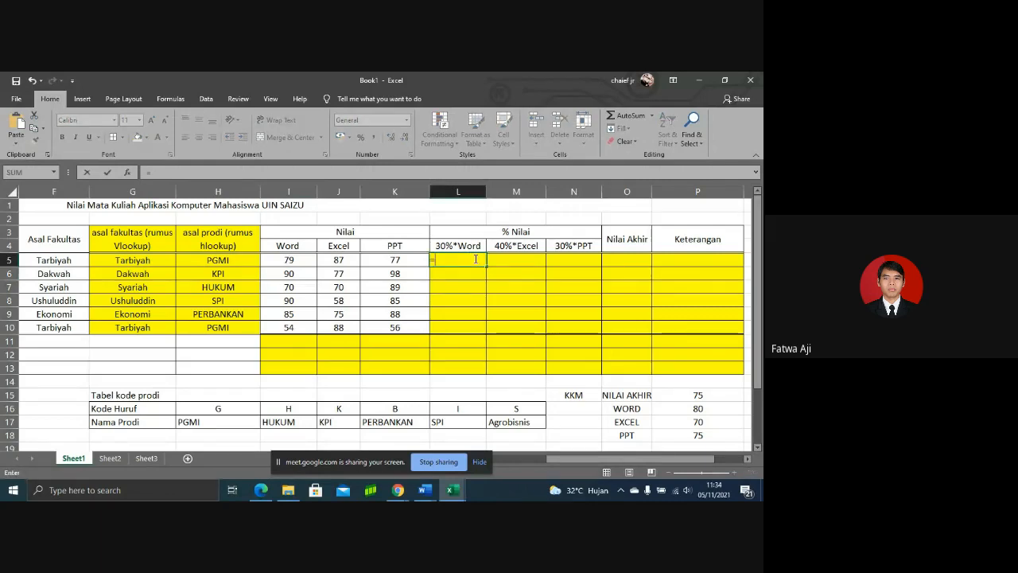
pyautogui.write('30%*')
pyautogui.click(305, 259)
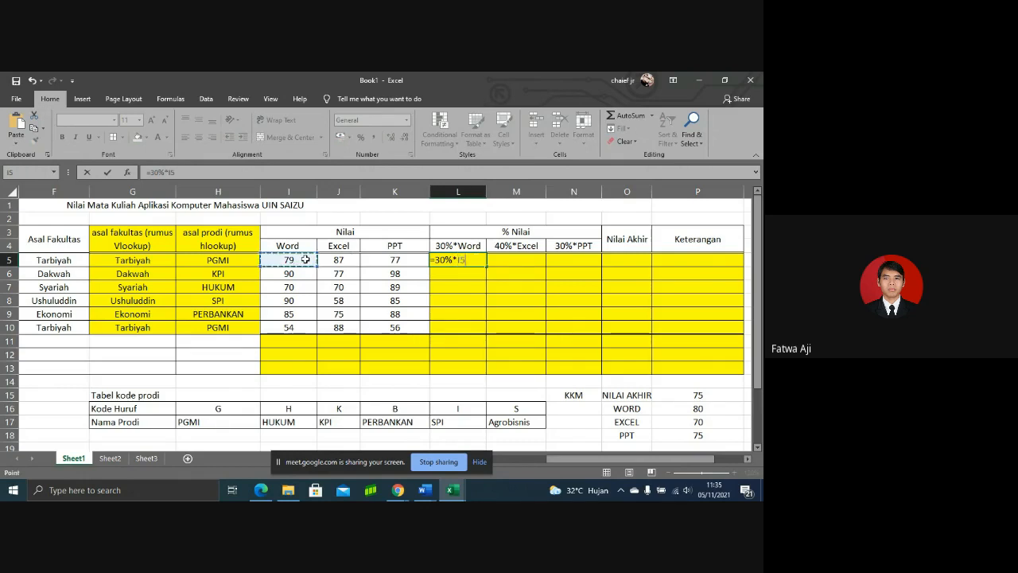
pyautogui.press('Return')
pyautogui.click(471, 258)
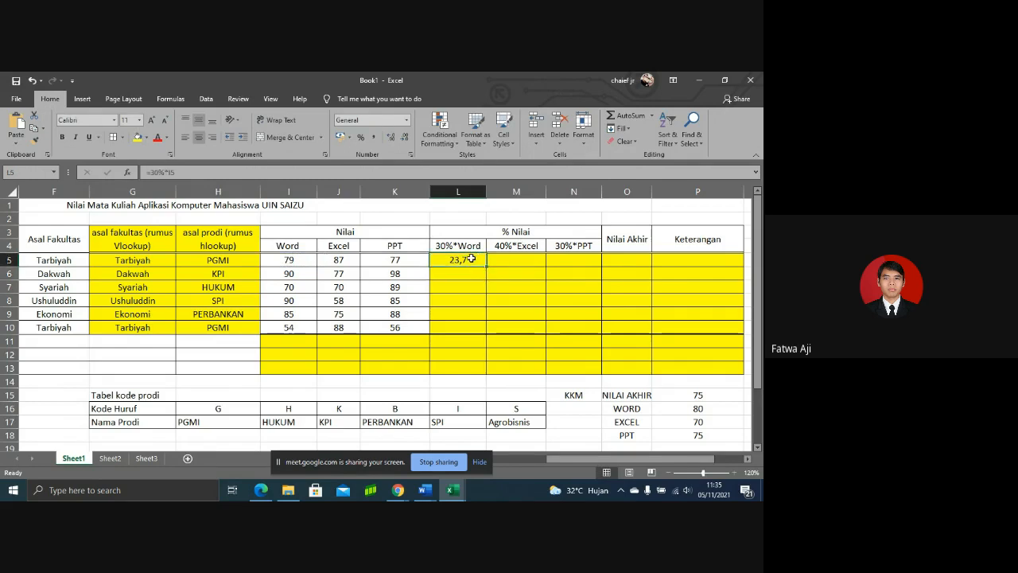
pyautogui.moveTo(484, 266); pyautogui.dragTo(483, 334)
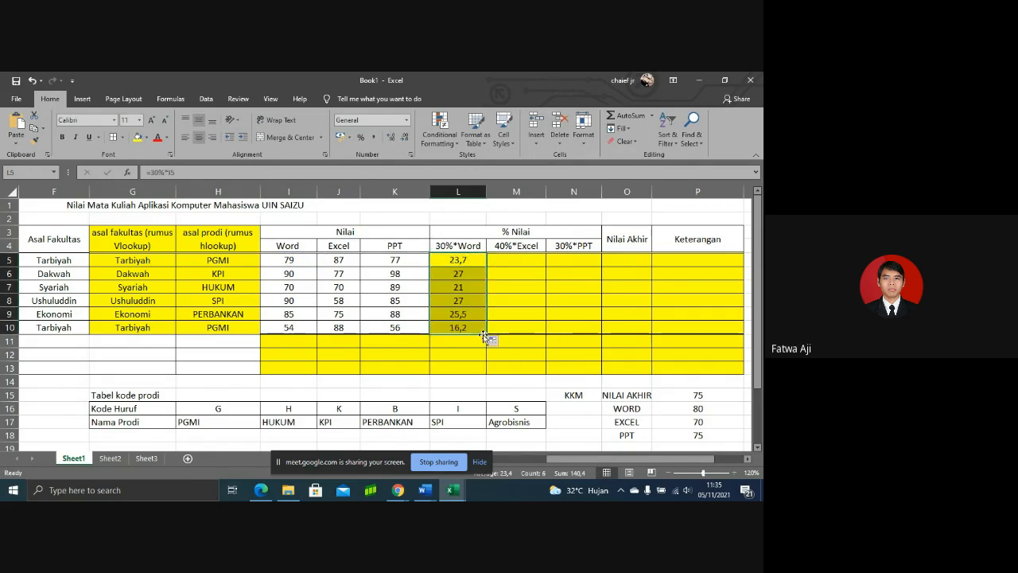
# - Calculate the 40%*Excel score in M5 with =40%*J5 and fill the formula down to M10
pyautogui.click(522, 258)
pyautogui.write('=4')
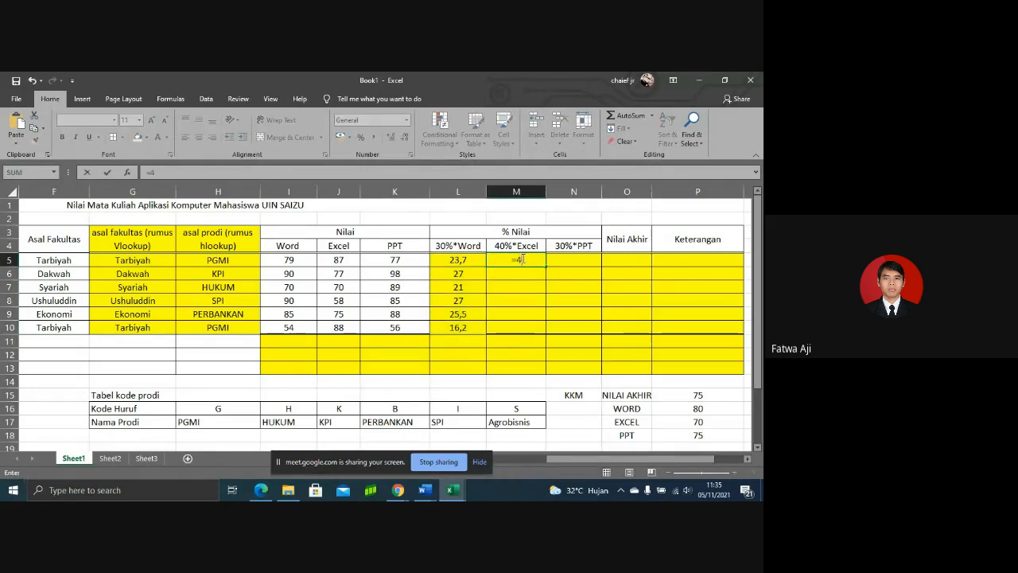
pyautogui.write('0%*')
pyautogui.click(339, 265)
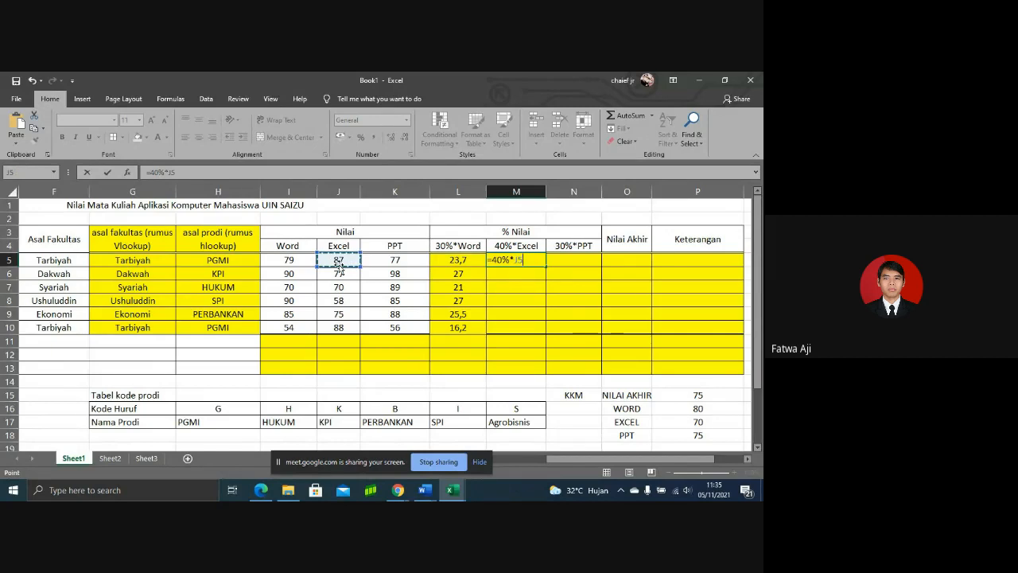
pyautogui.press('Return')
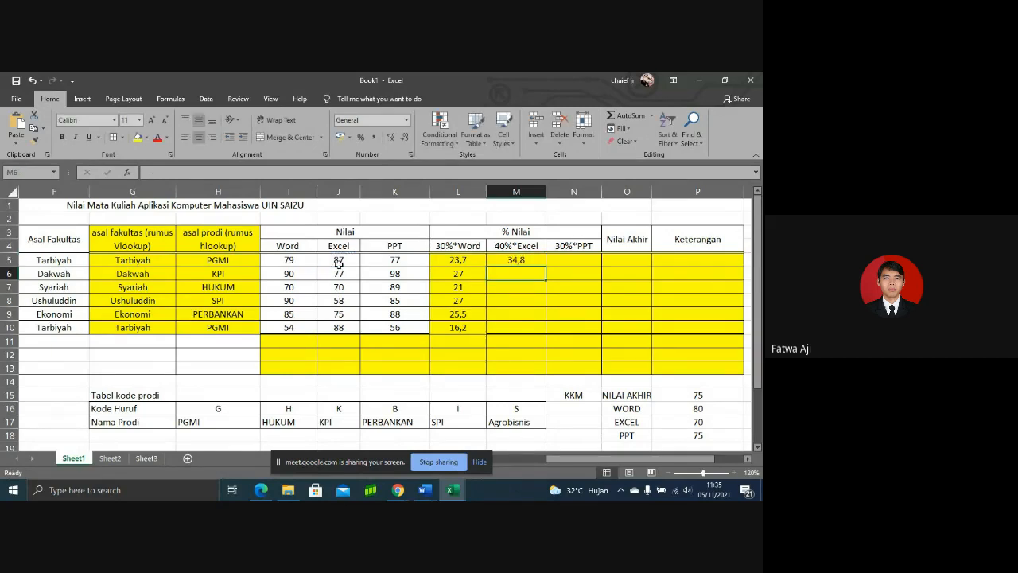
pyautogui.click(534, 262)
pyautogui.moveTo(546, 267); pyautogui.dragTo(548, 327)
# - Calculate the 30%*PPT score in N5 with =30%*K5 and fill the formula down to N10
pyautogui.click(582, 259)
pyautogui.write('=')
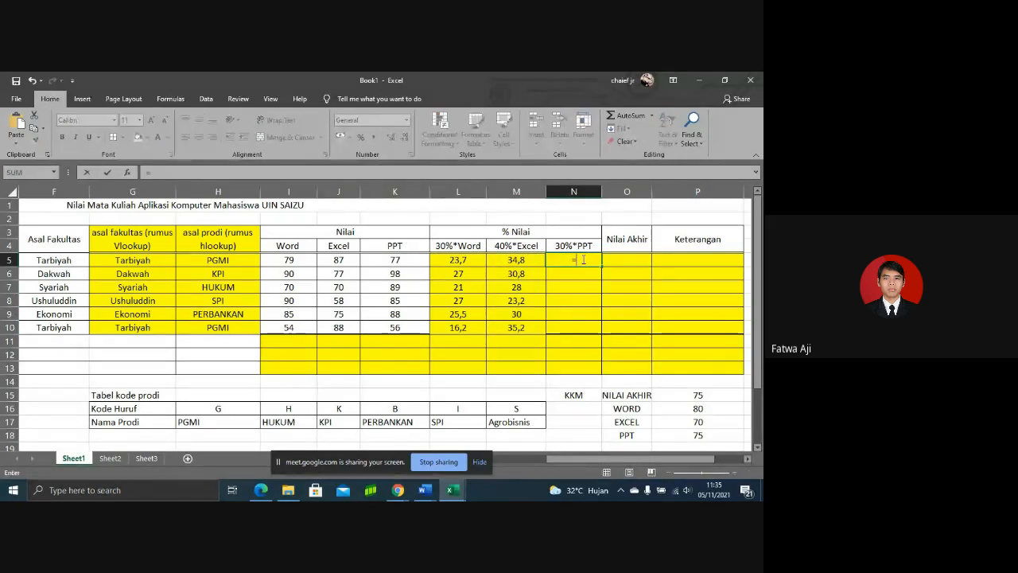
pyautogui.write('30%*')
pyautogui.click(423, 261)
pyautogui.press('Return')
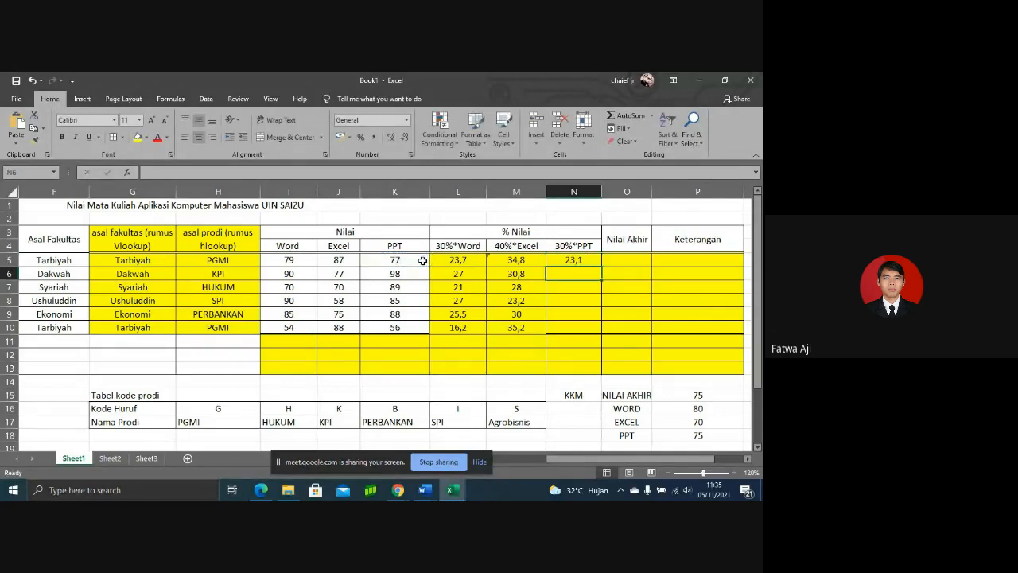
pyautogui.click(569, 259)
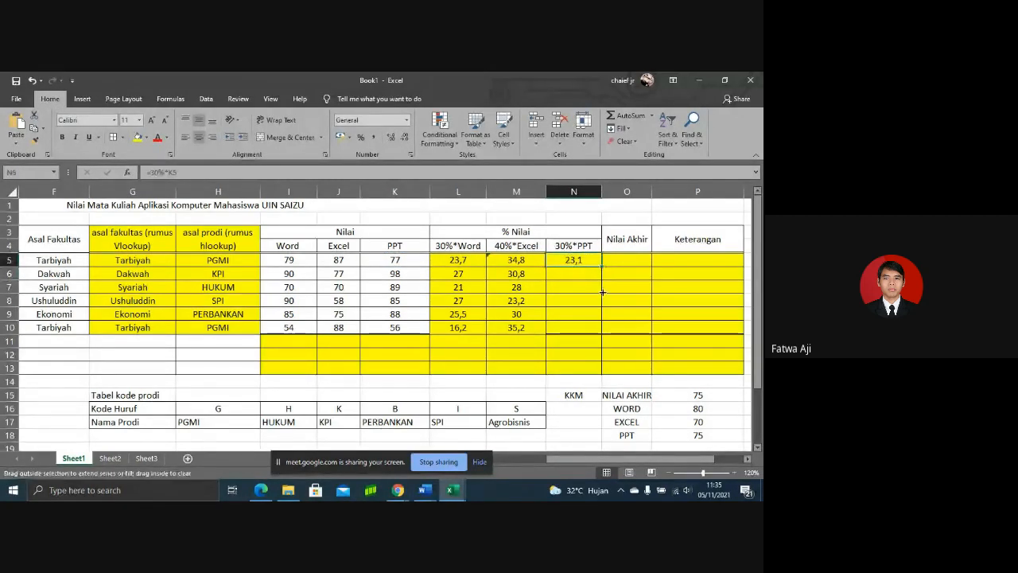
pyautogui.moveTo(601, 266); pyautogui.dragTo(602, 333)
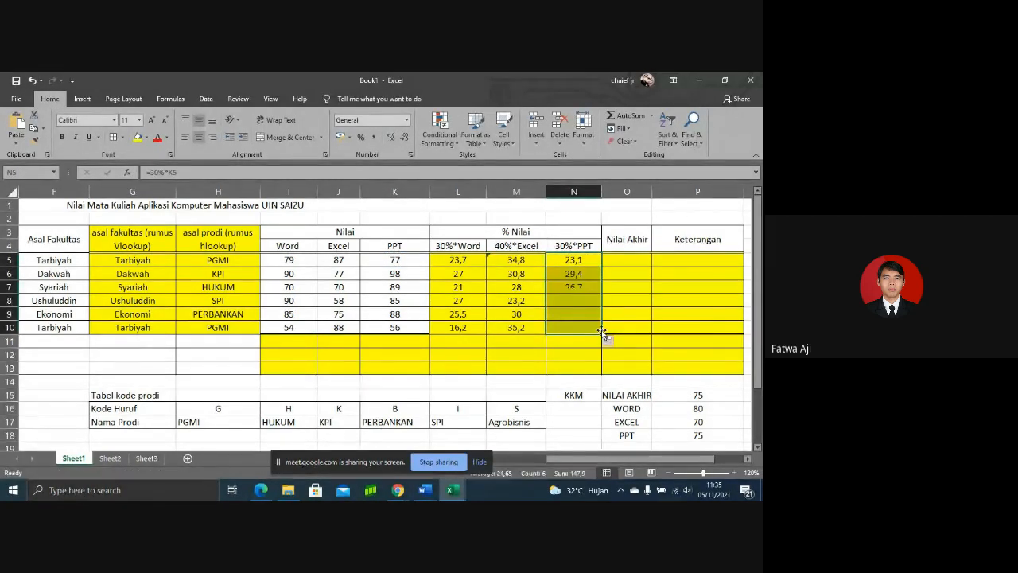
# - Total the weighted scores under Nilai Akhir in O5 with =SUM(L5:N5) and fill the formula down to O10
pyautogui.click(624, 258)
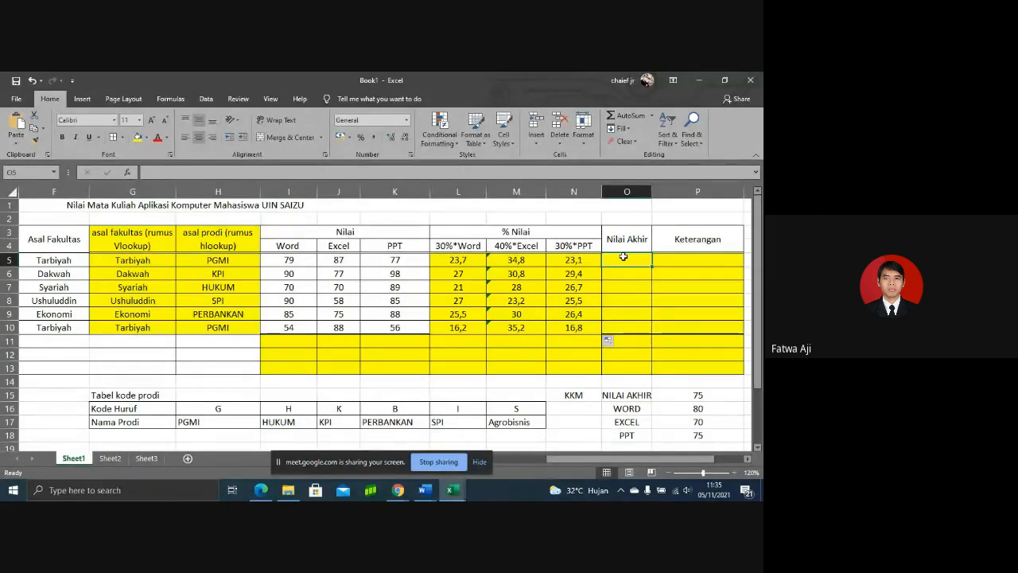
pyautogui.write('=sum')
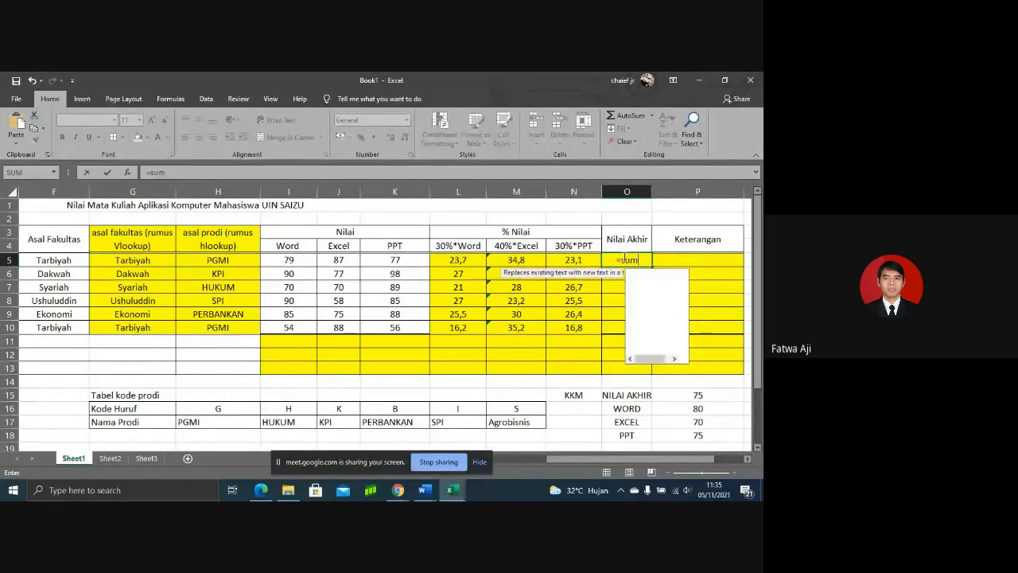
pyautogui.write('(')
pyautogui.moveTo(475, 261); pyautogui.dragTo(559, 260)
pyautogui.press('Return')
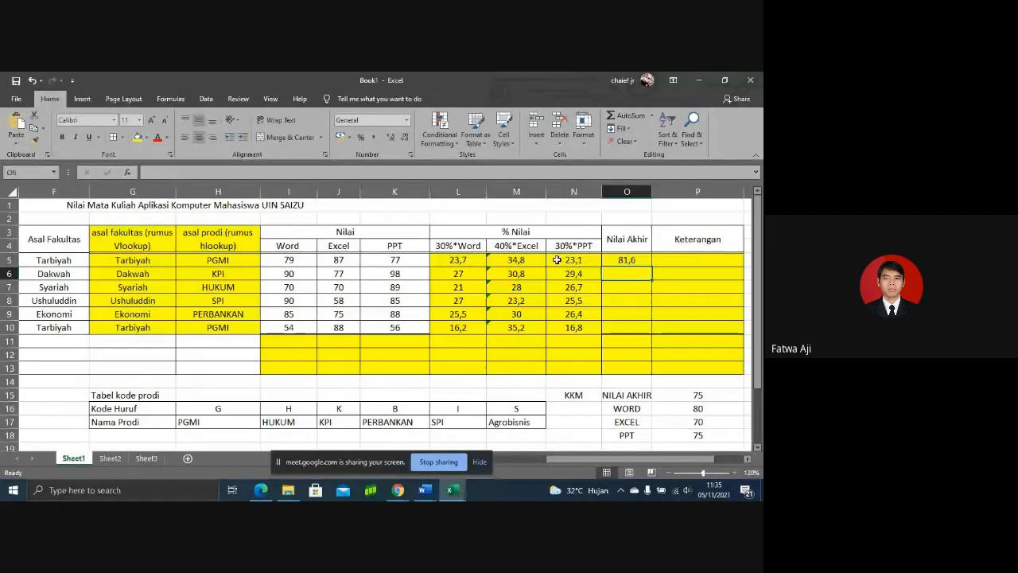
pyautogui.click(628, 260)
pyautogui.moveTo(652, 267); pyautogui.dragTo(654, 334)
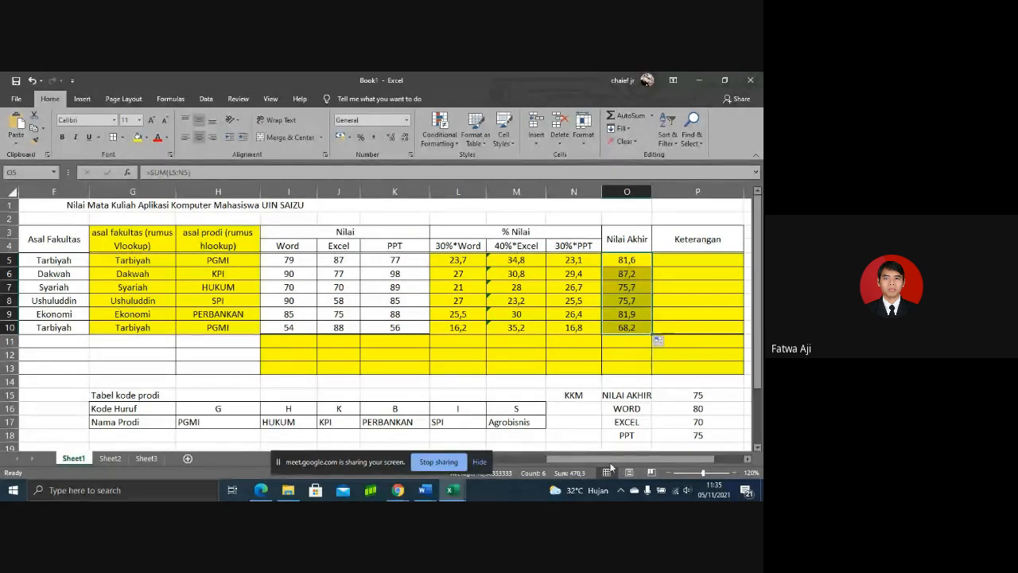
pyautogui.moveTo(611, 461); pyautogui.dragTo(503, 488)
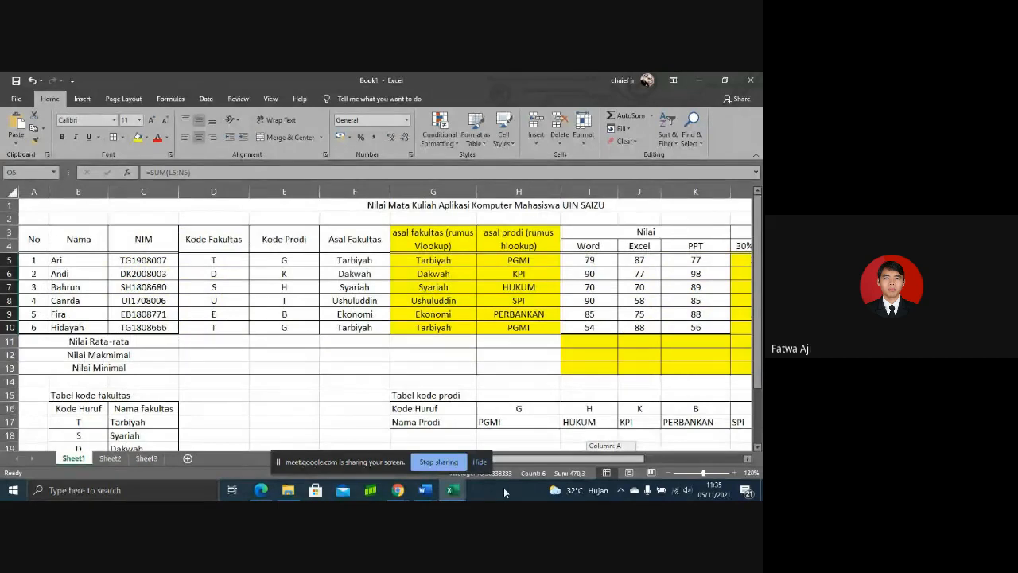
pyautogui.moveTo(503, 488); pyautogui.dragTo(591, 477)
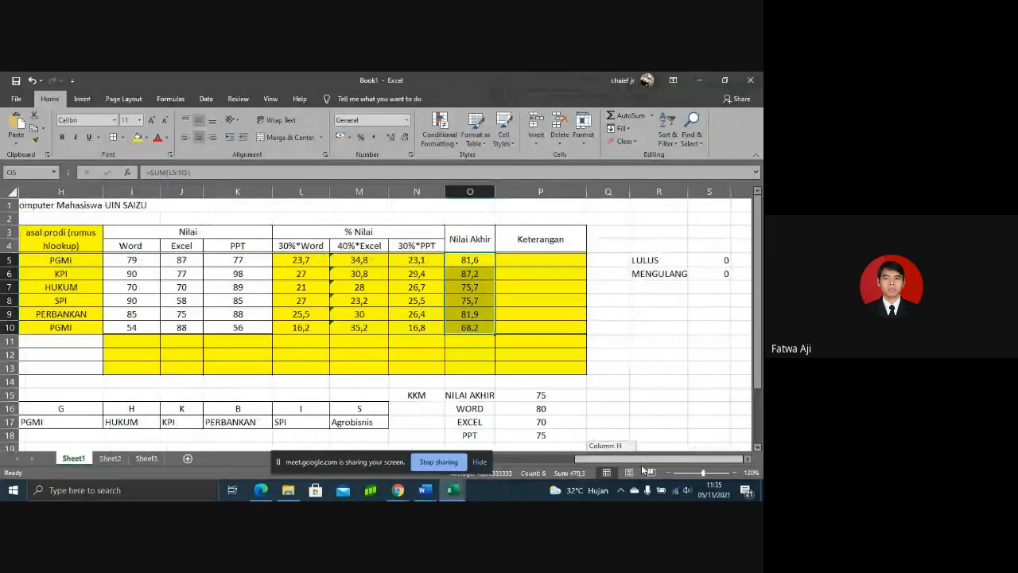
pyautogui.click(628, 392)
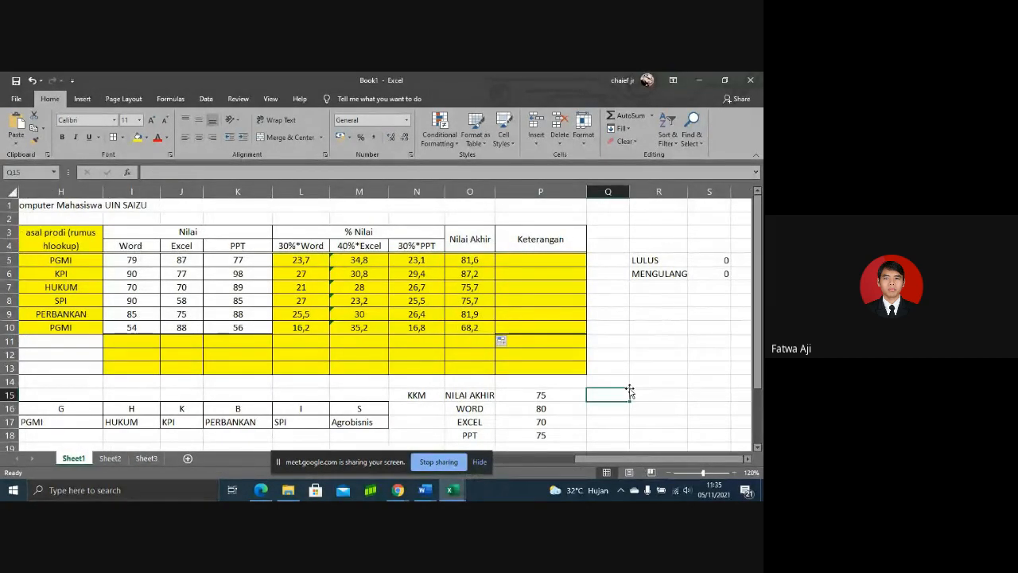
pyautogui.click(561, 265)
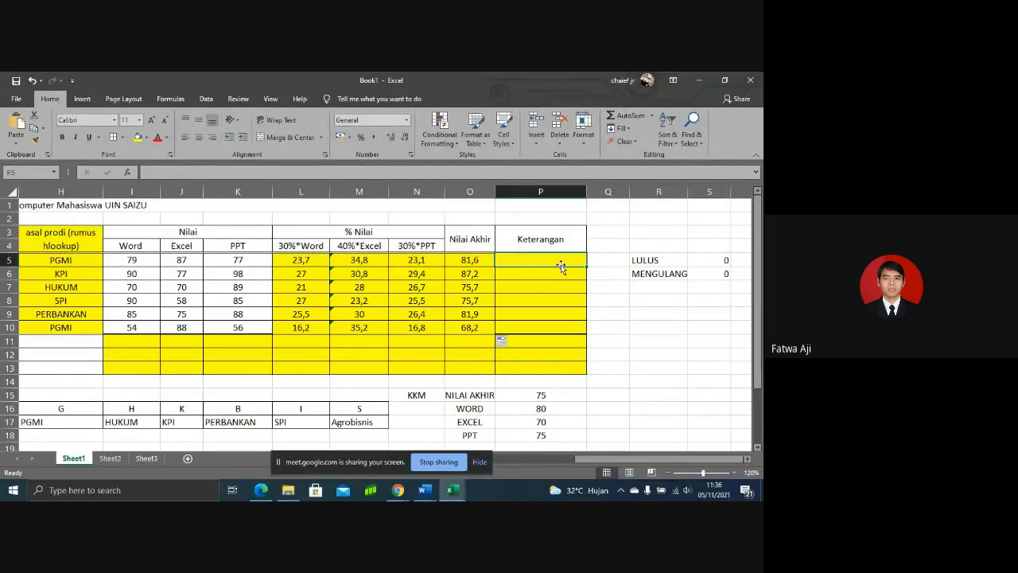
pyautogui.rightClick(493, 409)
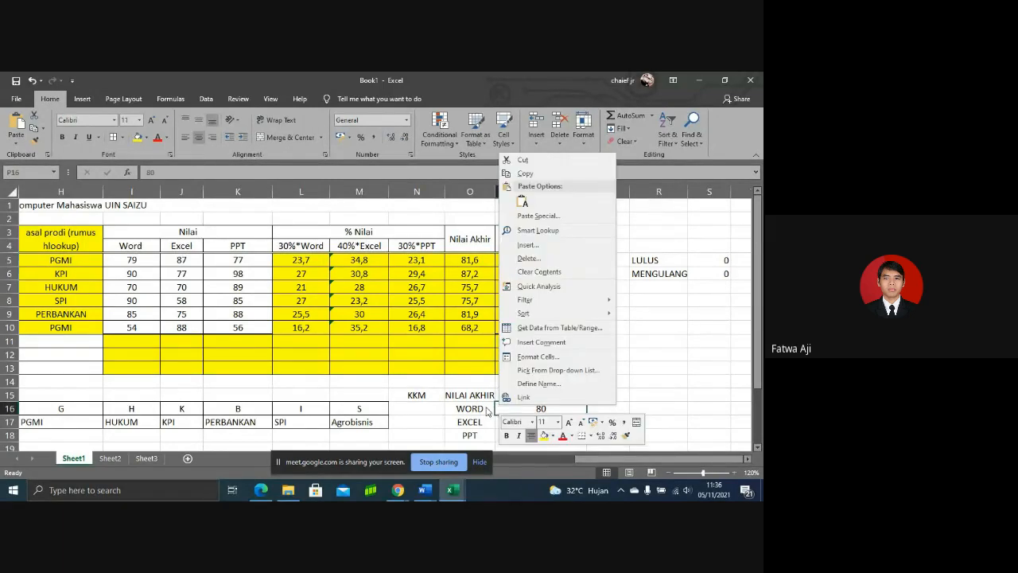
pyautogui.rightClick(476, 410)
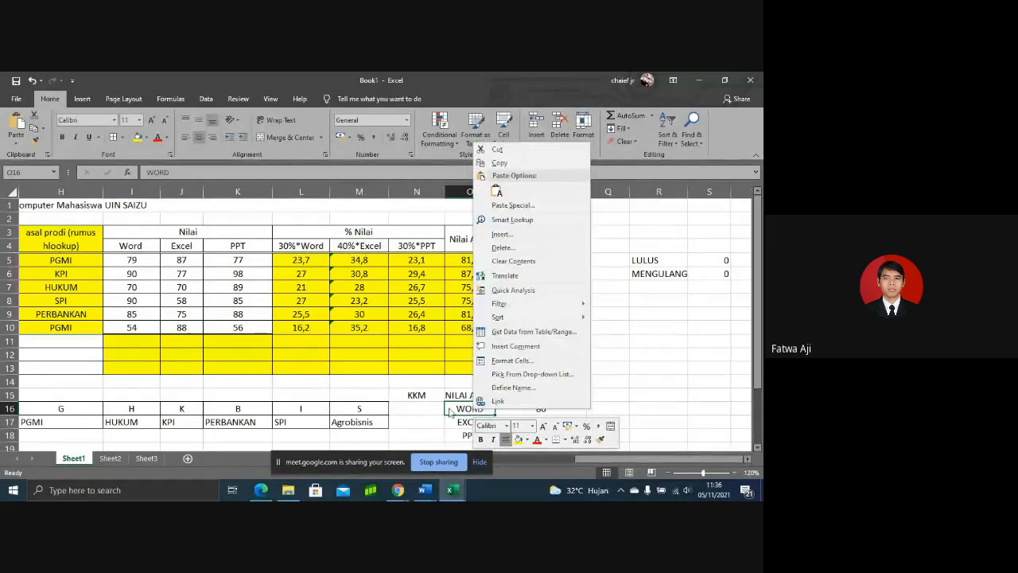
pyautogui.click(450, 408)
pyautogui.rightClick(449, 408)
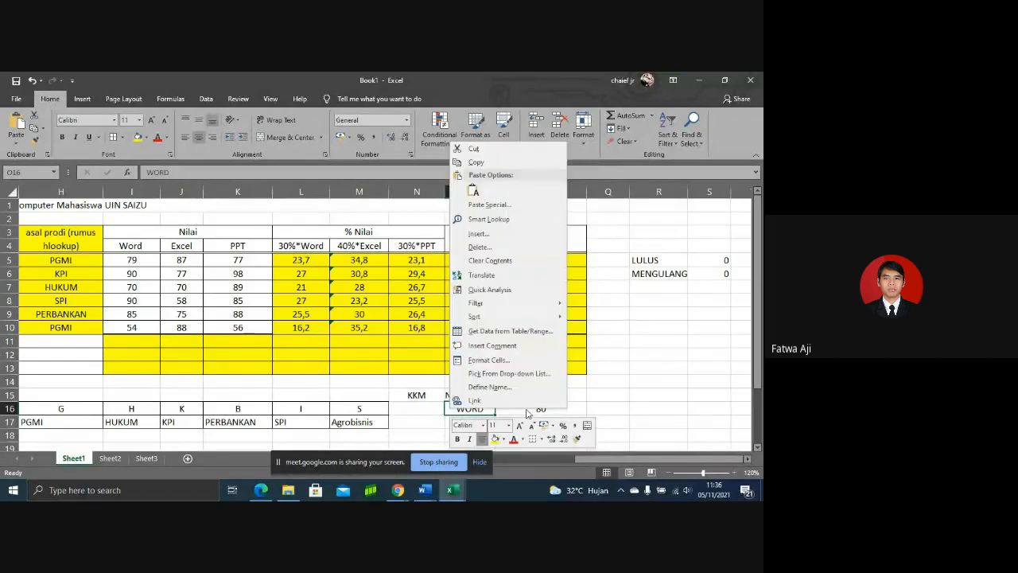
pyautogui.rightClick(627, 358)
# - Clear the WORD, EXCEL and PPT passing-grade values in P16:P18, keeping only the NILAI AKHIR threshold
pyautogui.click(477, 409)
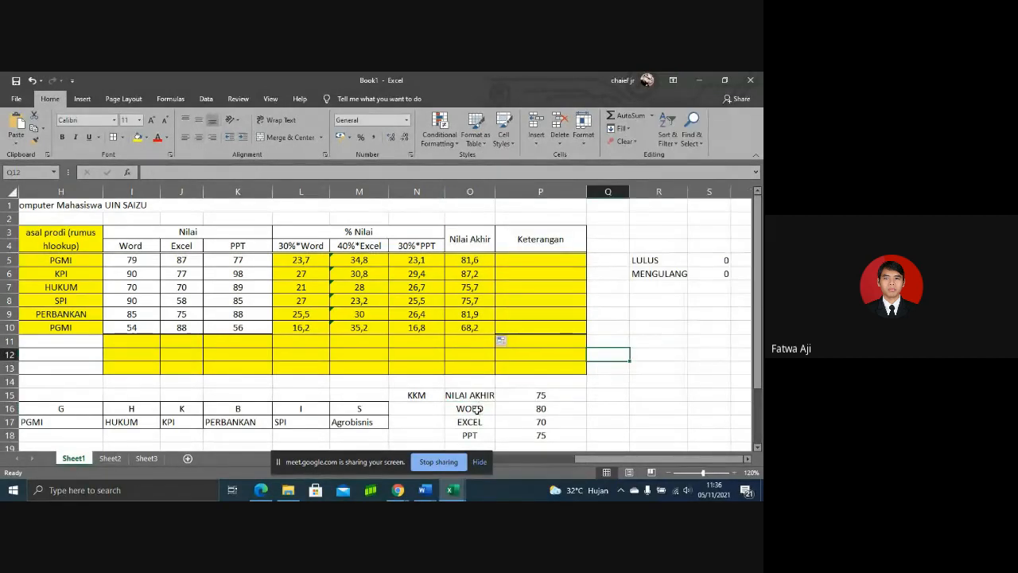
pyautogui.moveTo(475, 409); pyautogui.dragTo(559, 435)
pyautogui.click(561, 410)
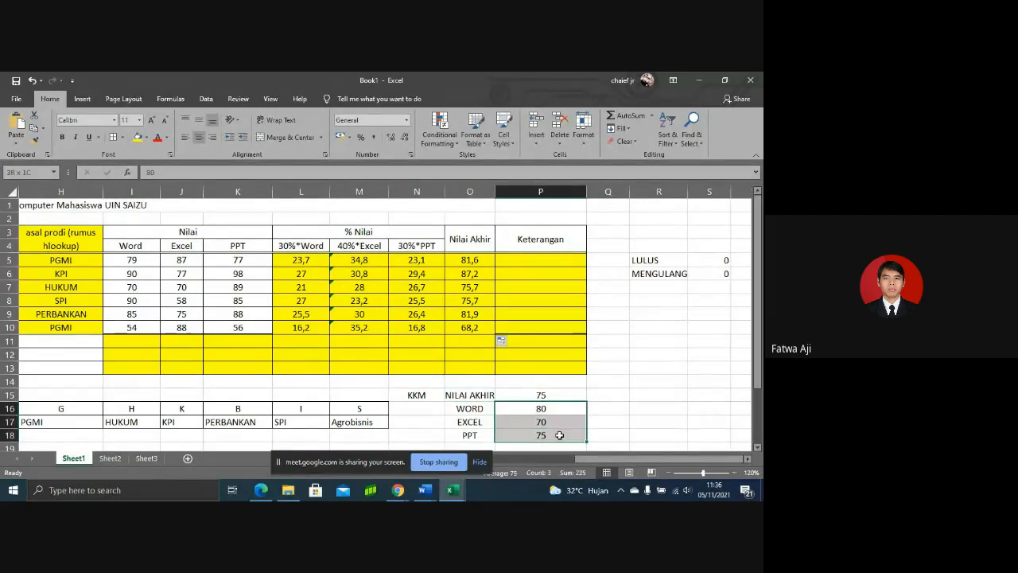
pyautogui.press('Delete')
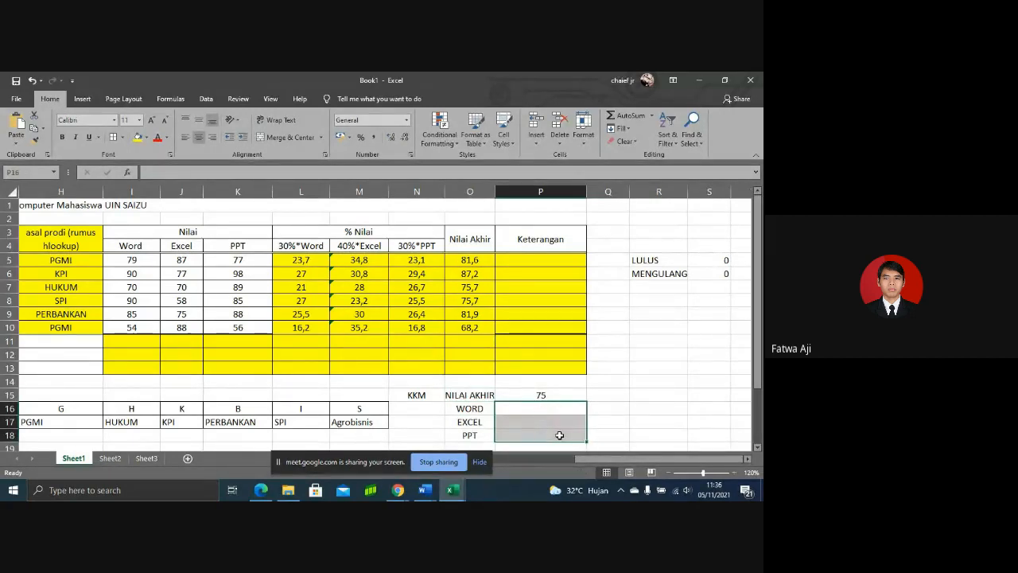
pyautogui.click(631, 408)
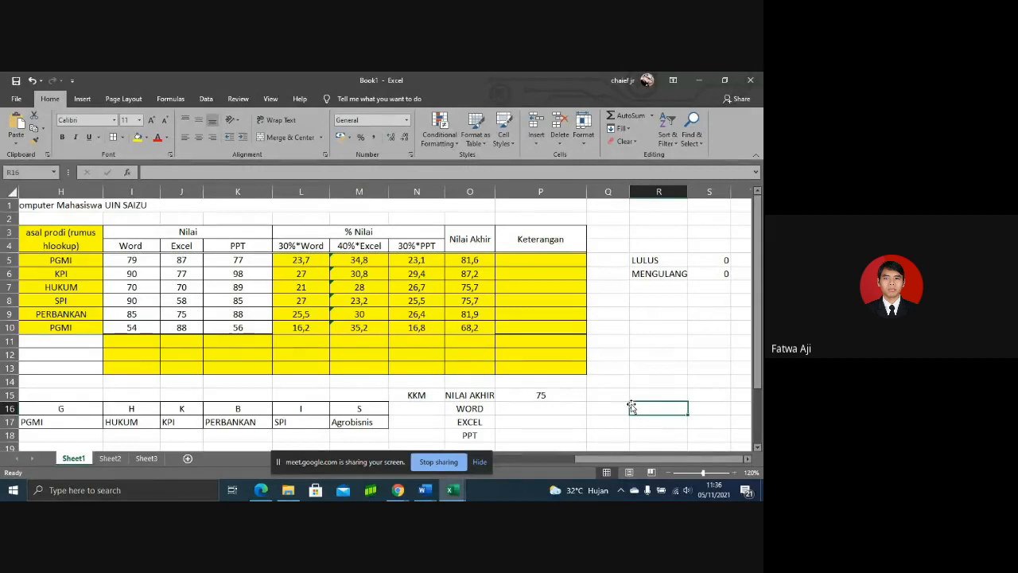
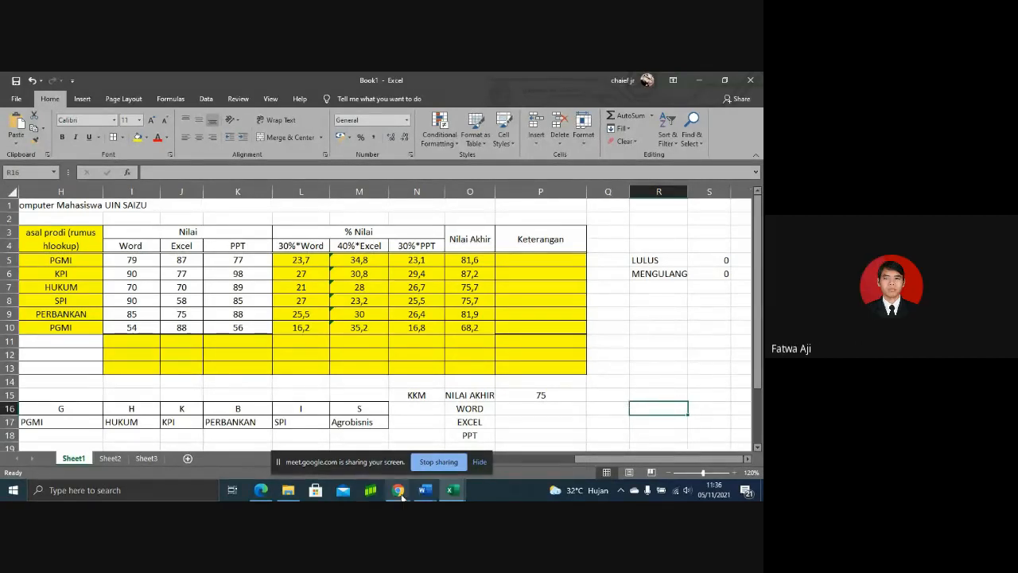
# - Enter the pass-status formula =IF(O5>=75;"LULUS";"MENGULANG") in P5 under Keterangan
pyautogui.moveTo(400, 495)
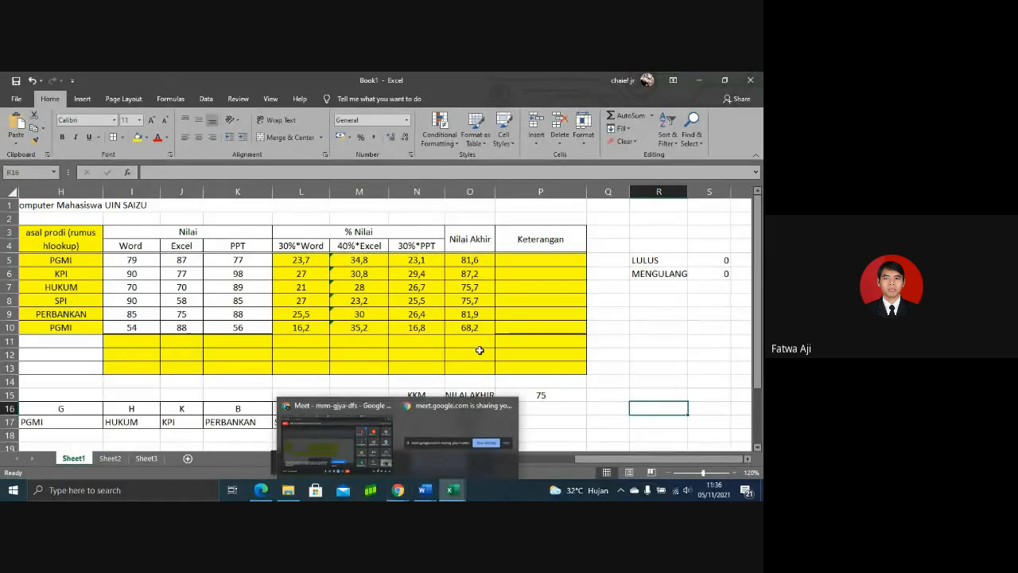
pyautogui.click(518, 263)
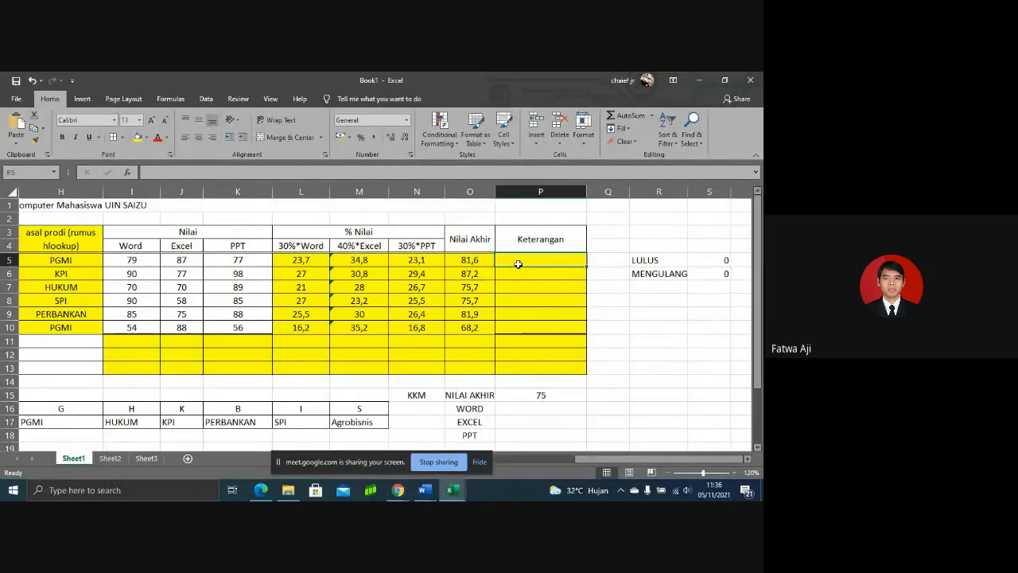
pyautogui.write('=')
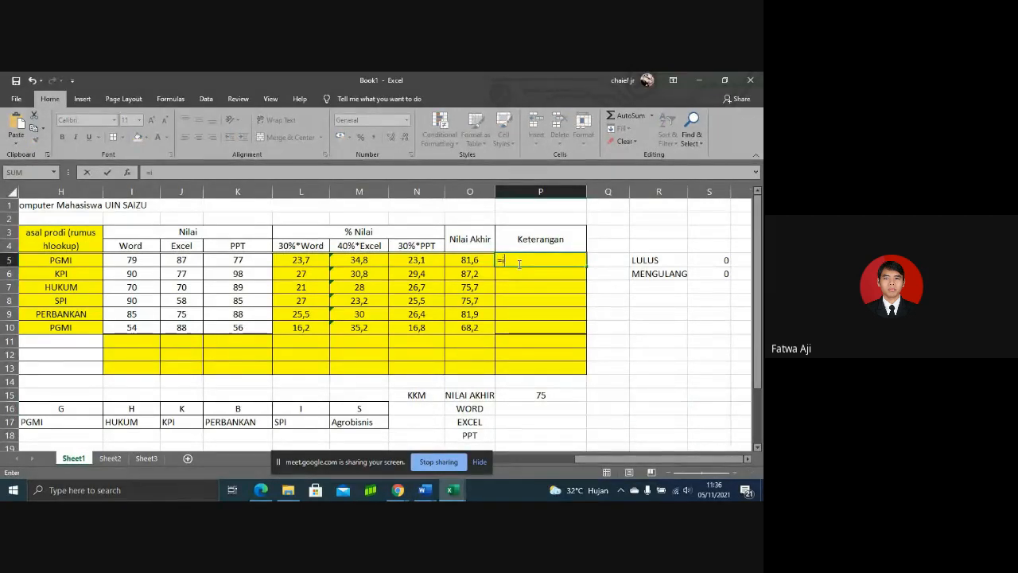
pyautogui.write('if(')
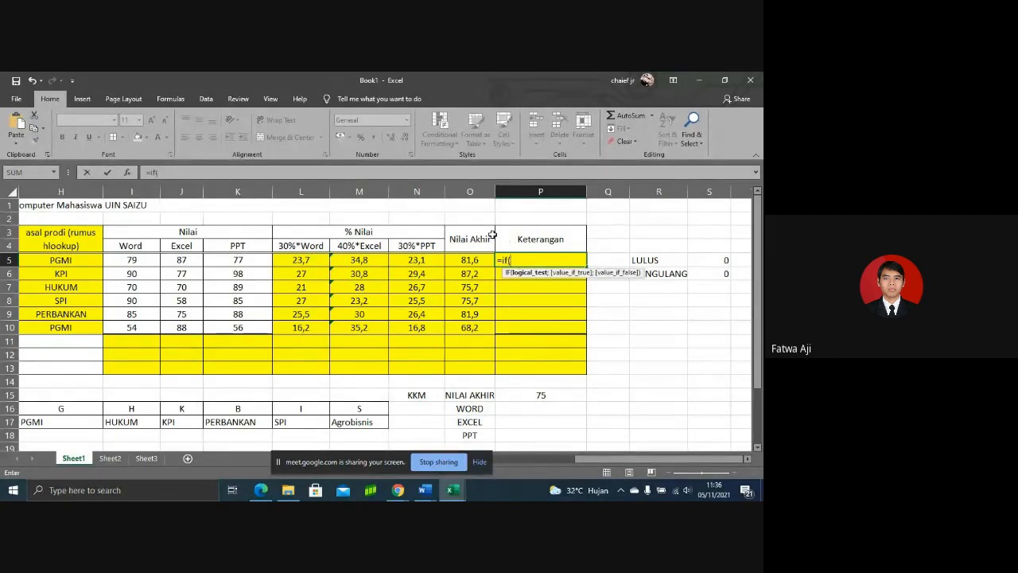
pyautogui.click(480, 255)
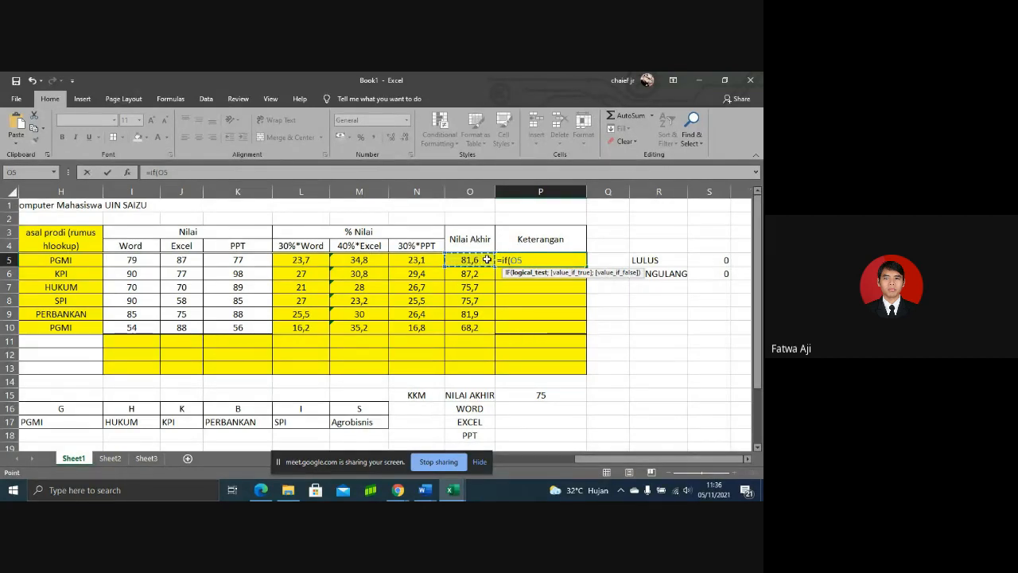
pyautogui.write('>=75')
pyautogui.write(';')
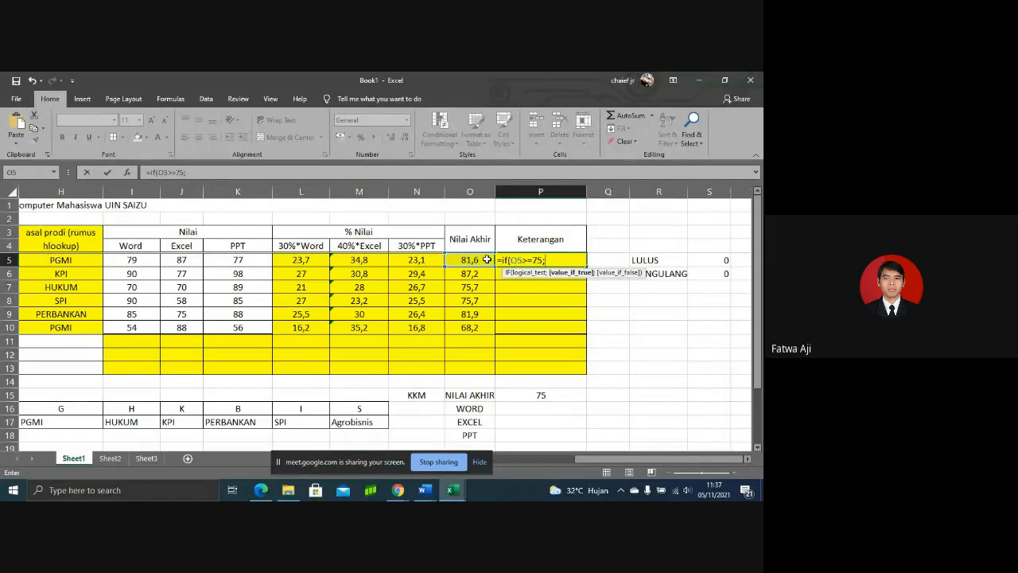
pyautogui.write('"LULUS')
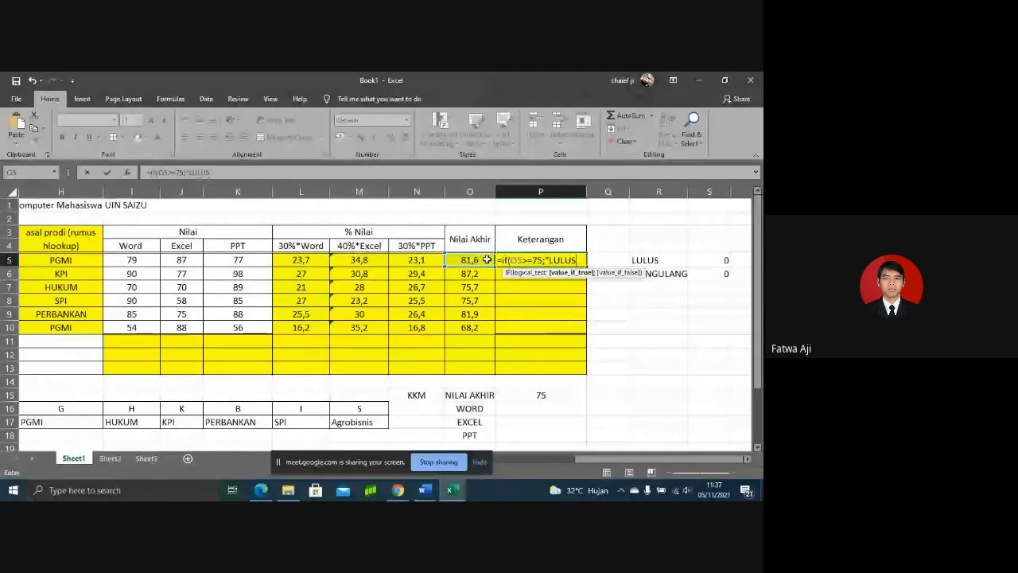
pyautogui.write('"')
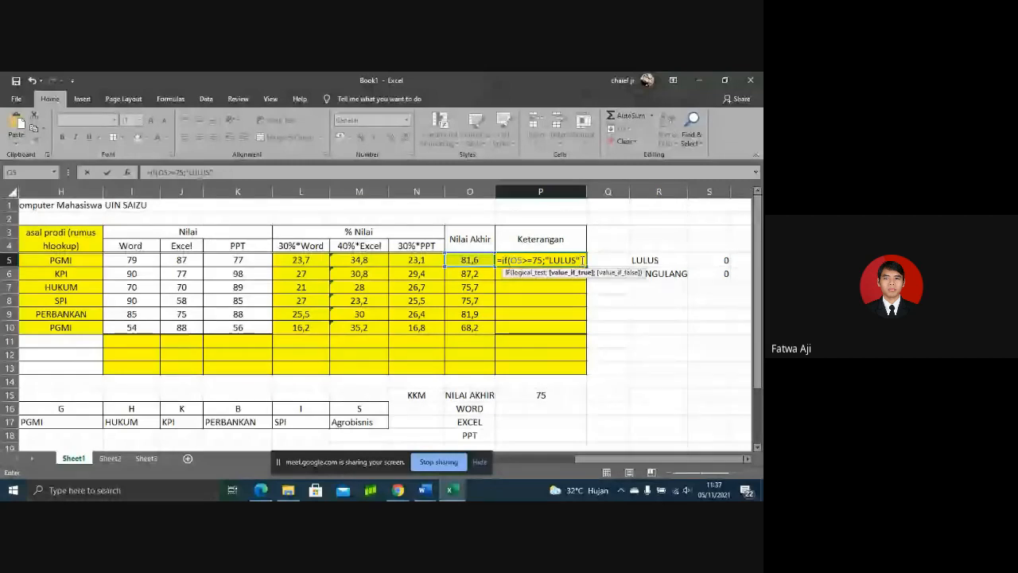
pyautogui.write(';')
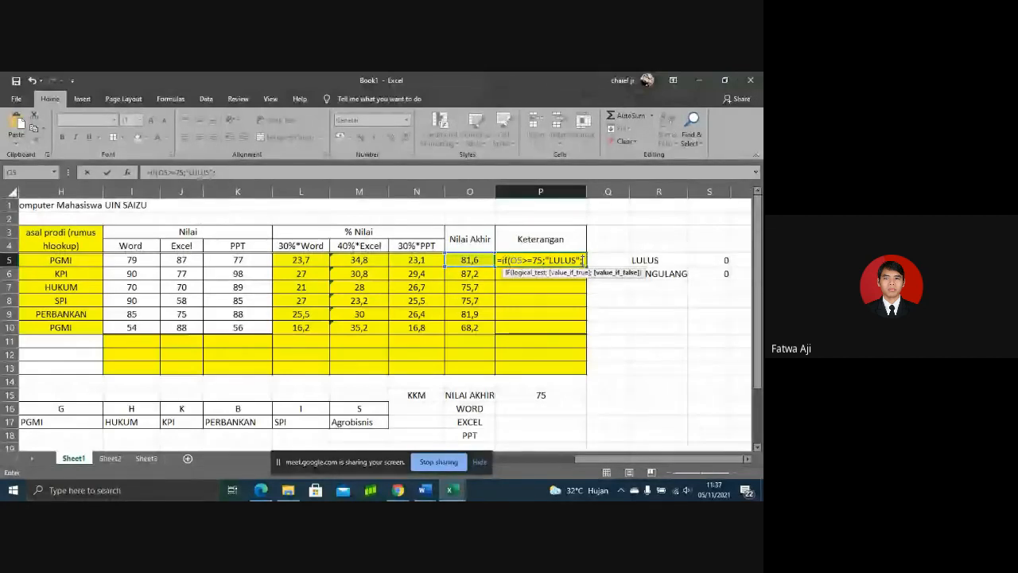
pyautogui.write('"')
pyautogui.write('MENGULA')
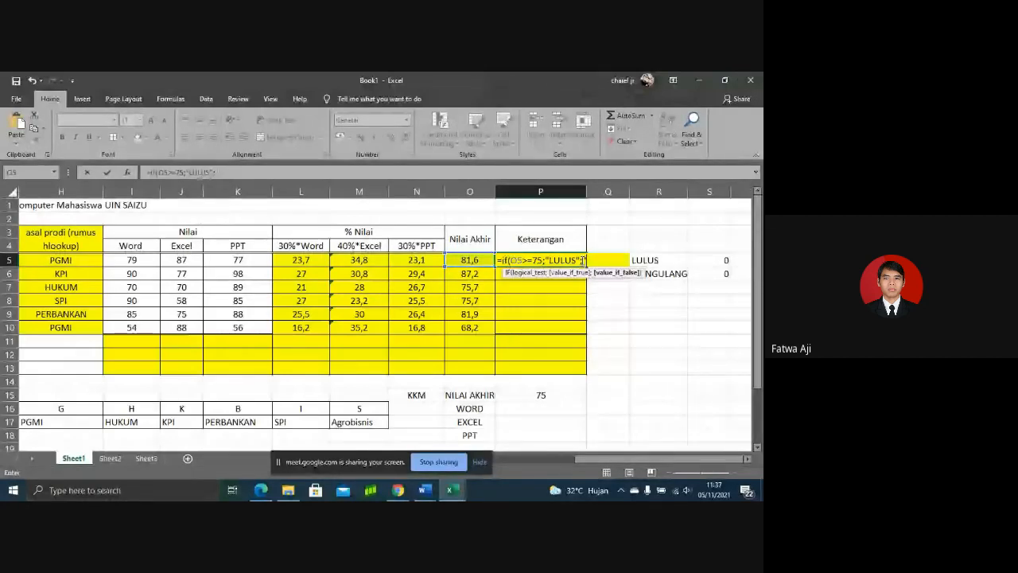
pyautogui.write('NG")')
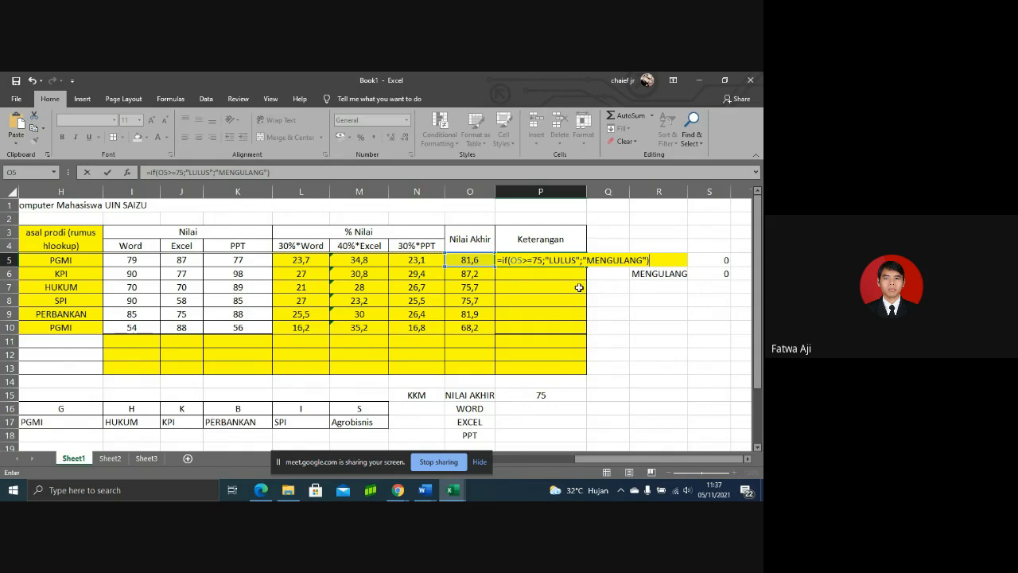
pyautogui.press('Return')
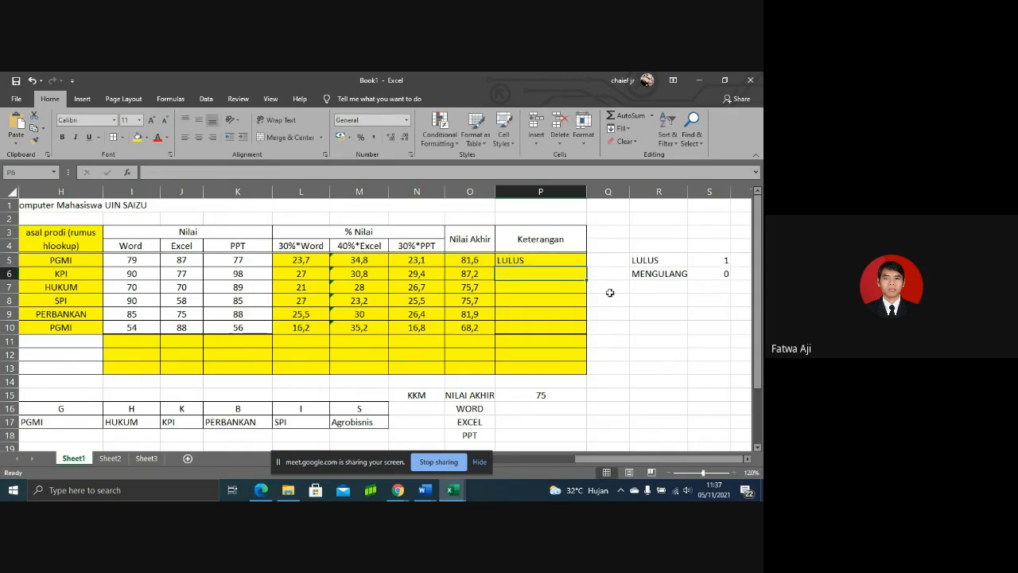
# - Fill the Keterangan formula from P5 down to P10
pyautogui.click(557, 255)
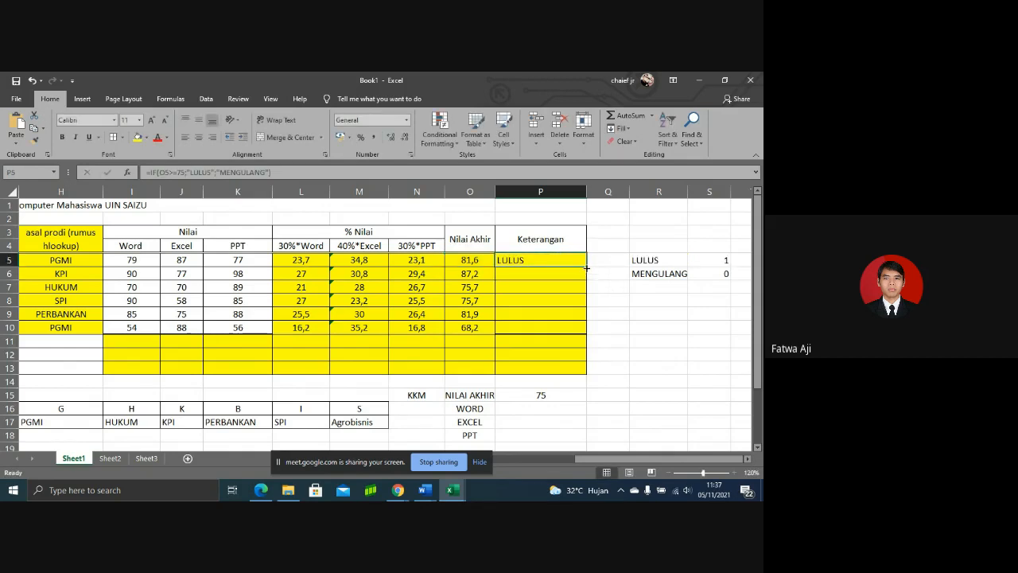
pyautogui.moveTo(586, 268); pyautogui.dragTo(583, 329)
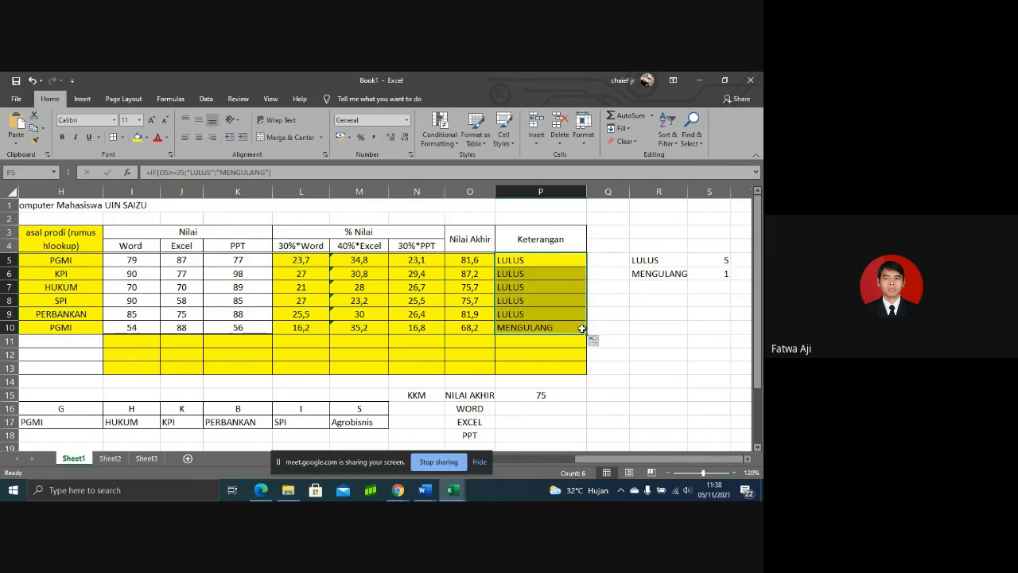
pyautogui.click(562, 329)
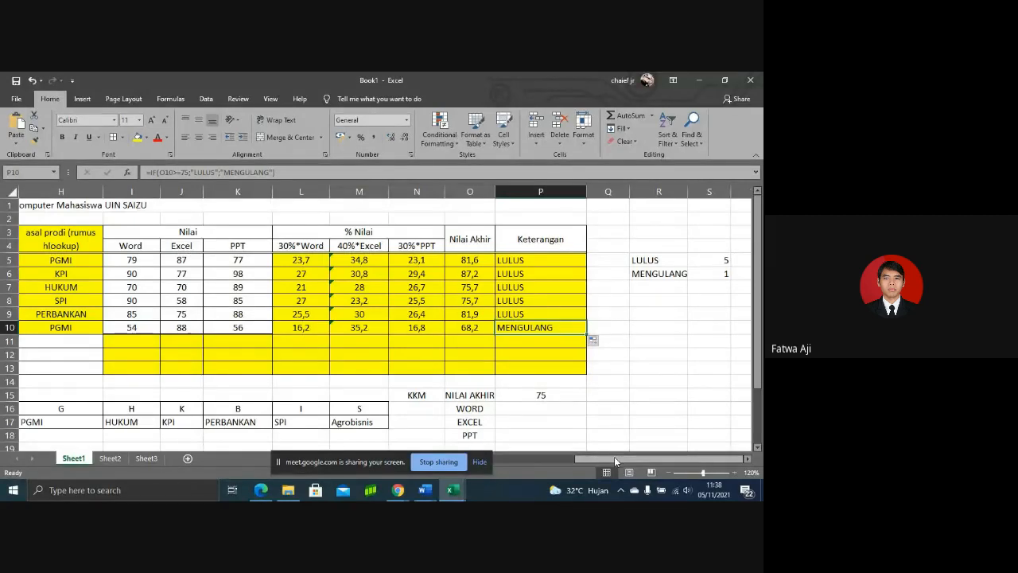
# - Examine the LULUS and MENGULANG labels in R5:R6 and the COUNTIF formulas beside them in S5:S6
pyautogui.click(747, 459)
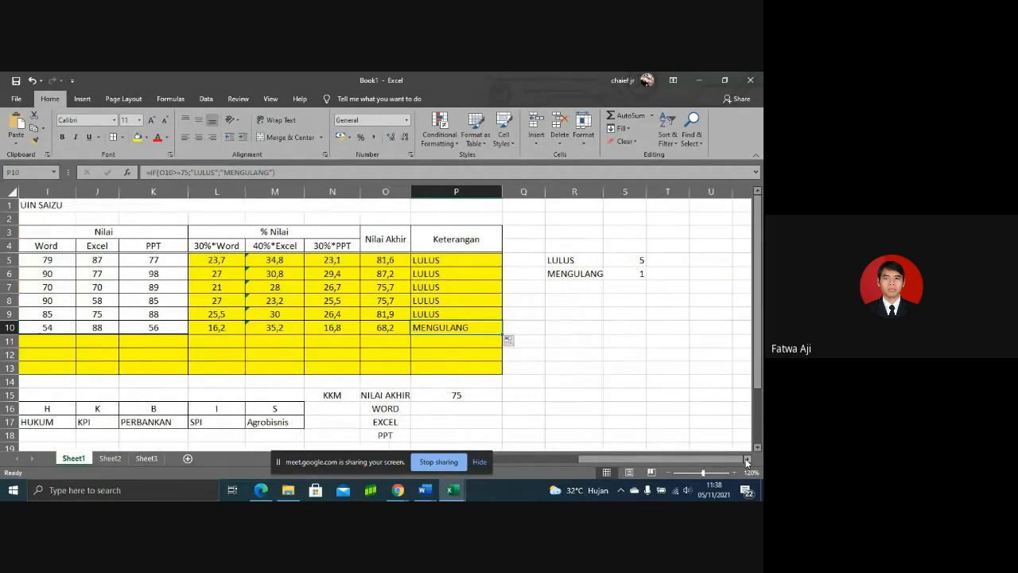
pyautogui.click(574, 262)
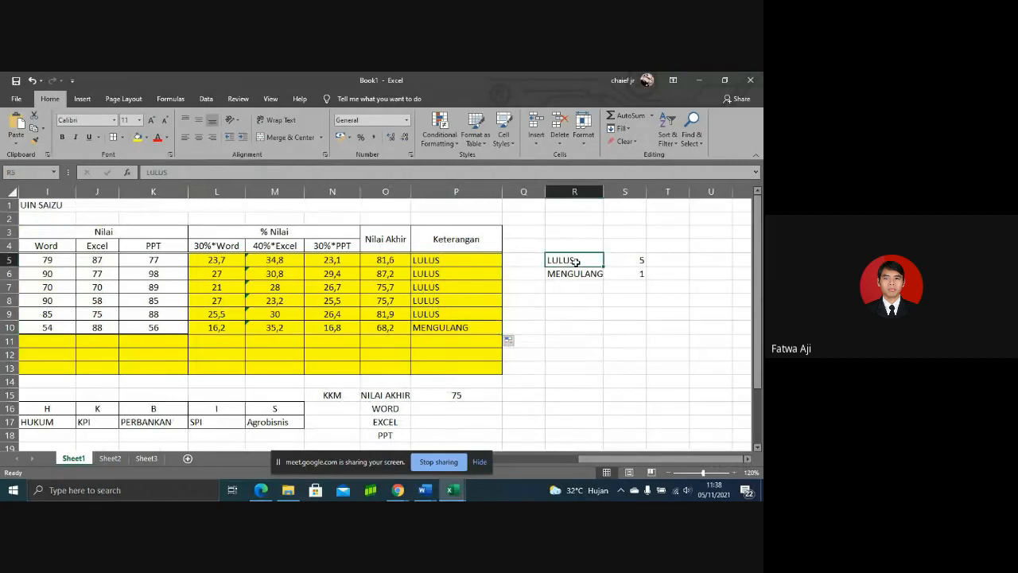
pyautogui.click(642, 262)
pyautogui.click(585, 275)
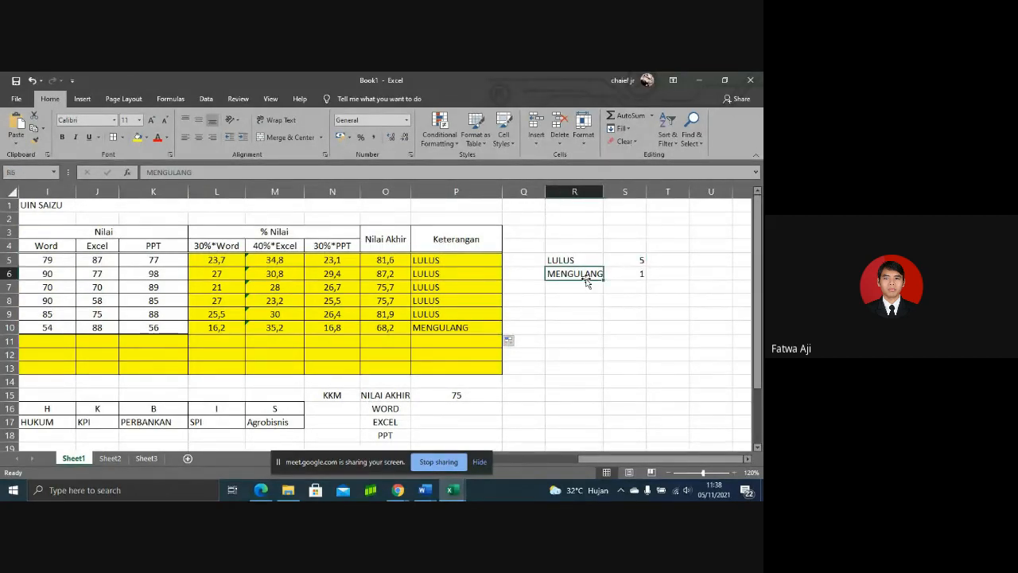
pyautogui.click(626, 276)
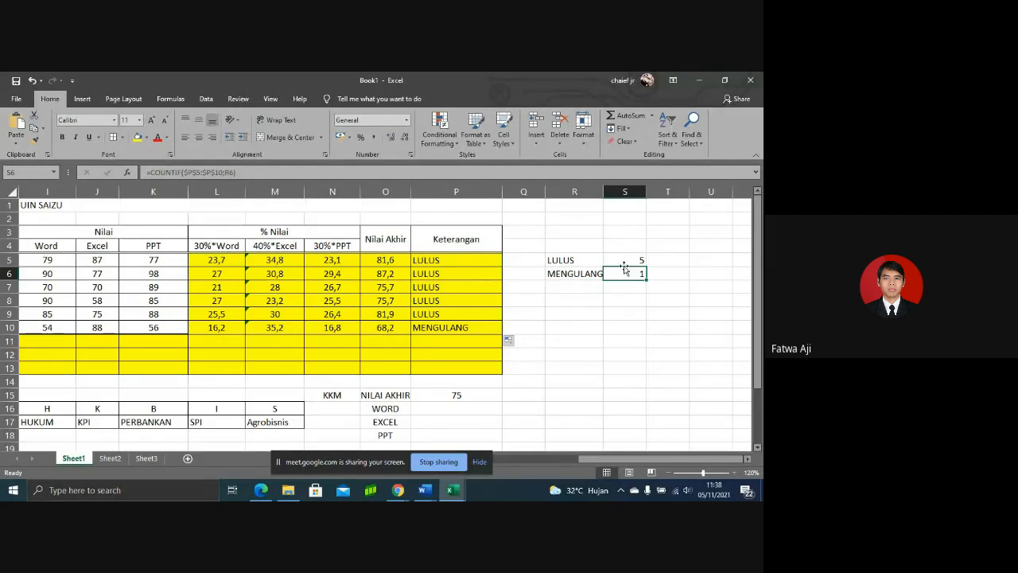
pyautogui.click(625, 262)
pyautogui.doubleClick(625, 262)
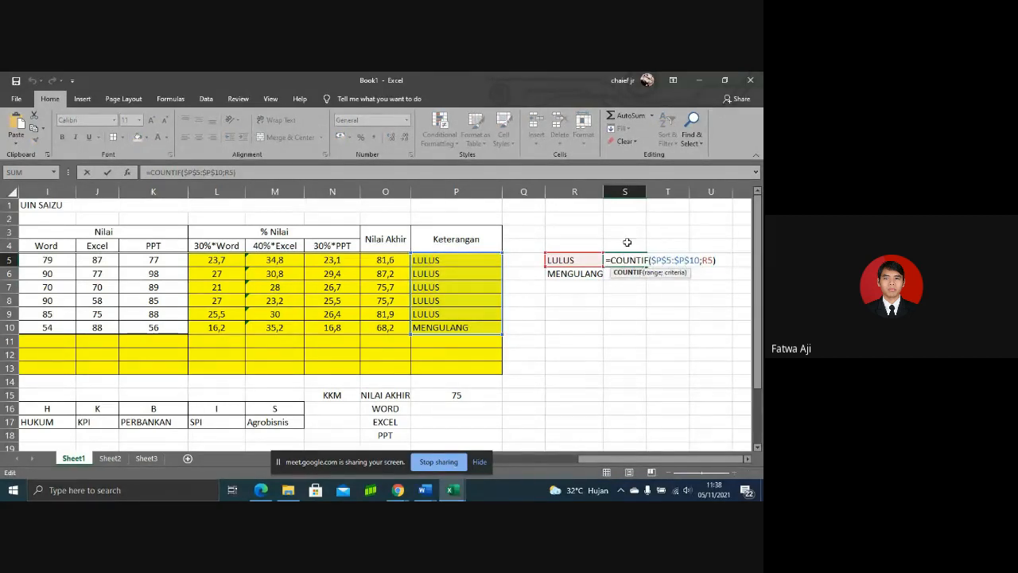
pyautogui.press('Return')
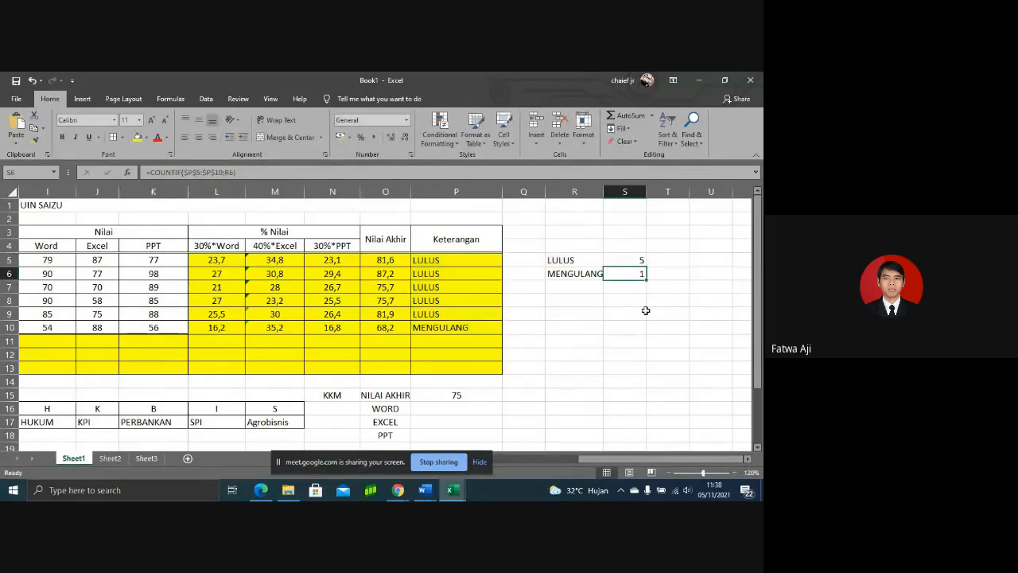
# - Start a new COUNTIF formula in S5 with the Keterangan cells P5:P10 as its range
pyautogui.click(637, 261)
pyautogui.write('=')
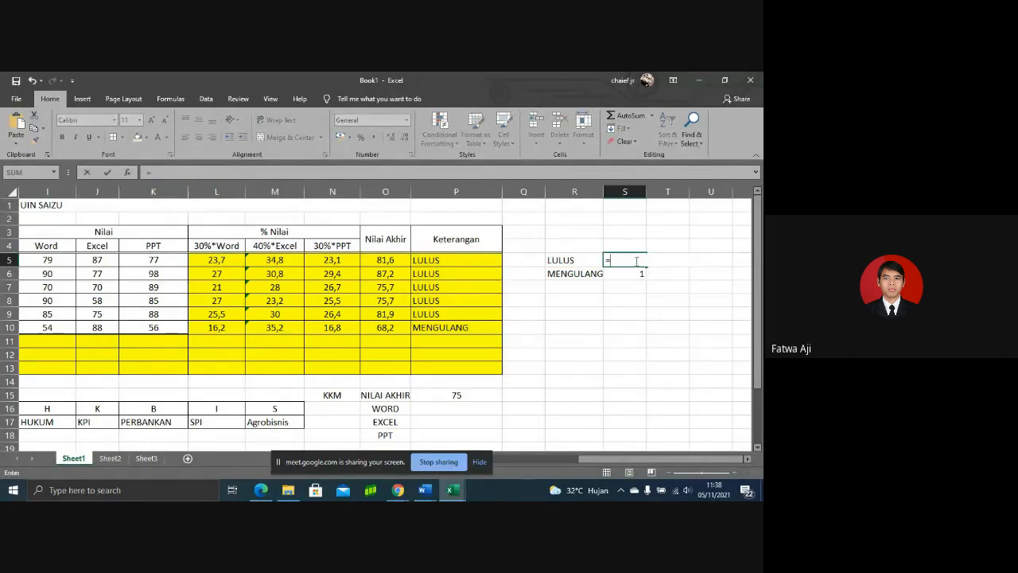
pyautogui.write('countf')
pyautogui.press('BackSpace')
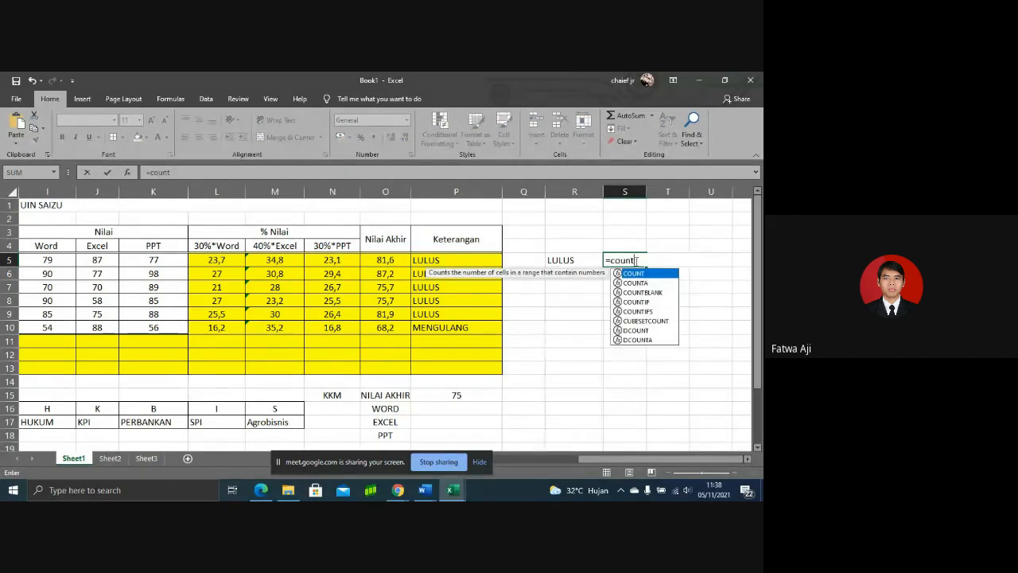
pyautogui.doubleClick(646, 302)
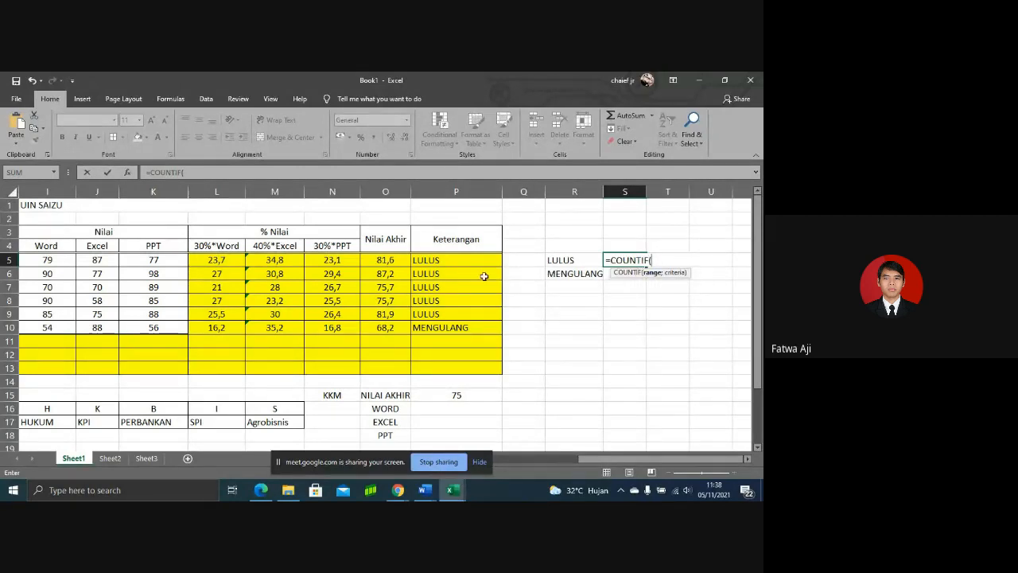
pyautogui.moveTo(474, 261); pyautogui.dragTo(483, 323)
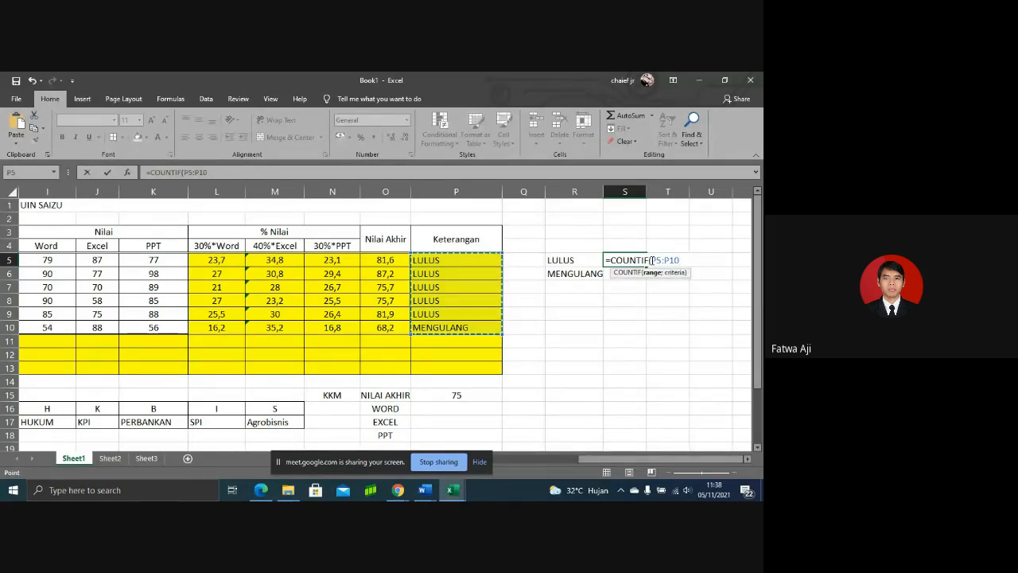
# - Make the COUNTIF range absolute as $P$5:$P$10 and complete the S5 formula with R5 as the criterion
pyautogui.click(651, 261)
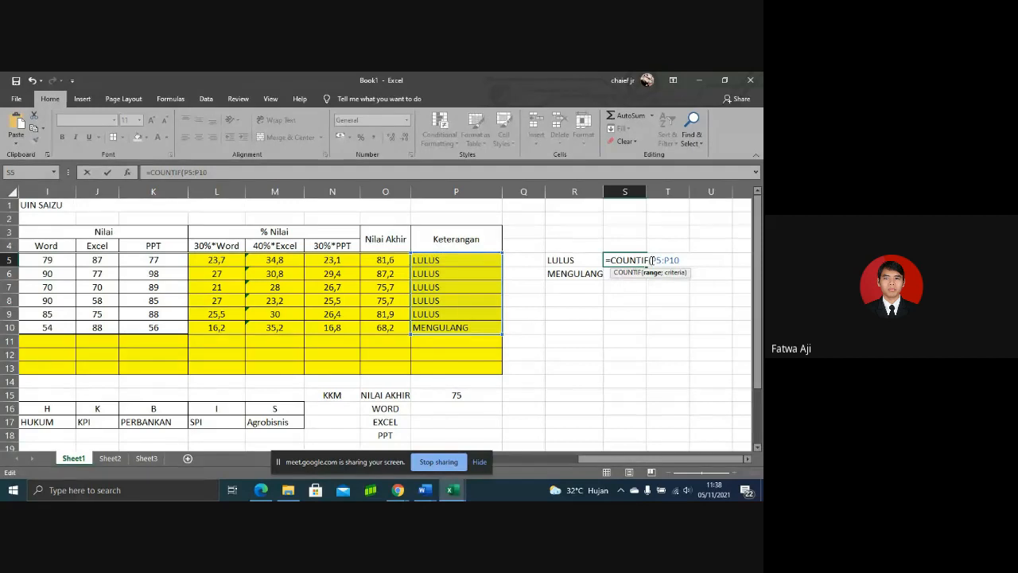
pyautogui.write('$')
pyautogui.click(661, 260)
pyautogui.write('$')
pyautogui.click(676, 260)
pyautogui.write('$P$')
pyautogui.click(700, 260)
pyautogui.write(';')
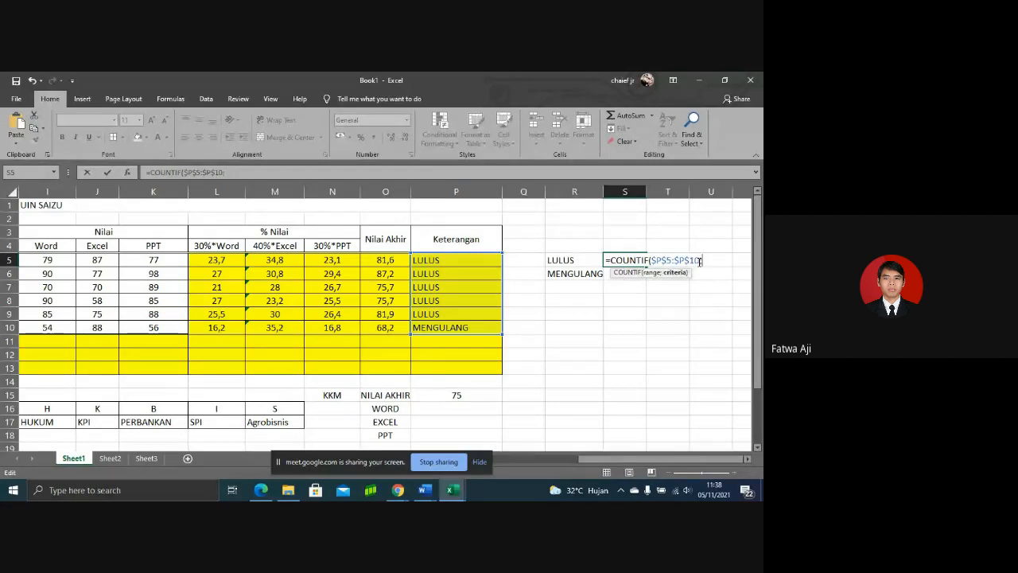
pyautogui.click(581, 260)
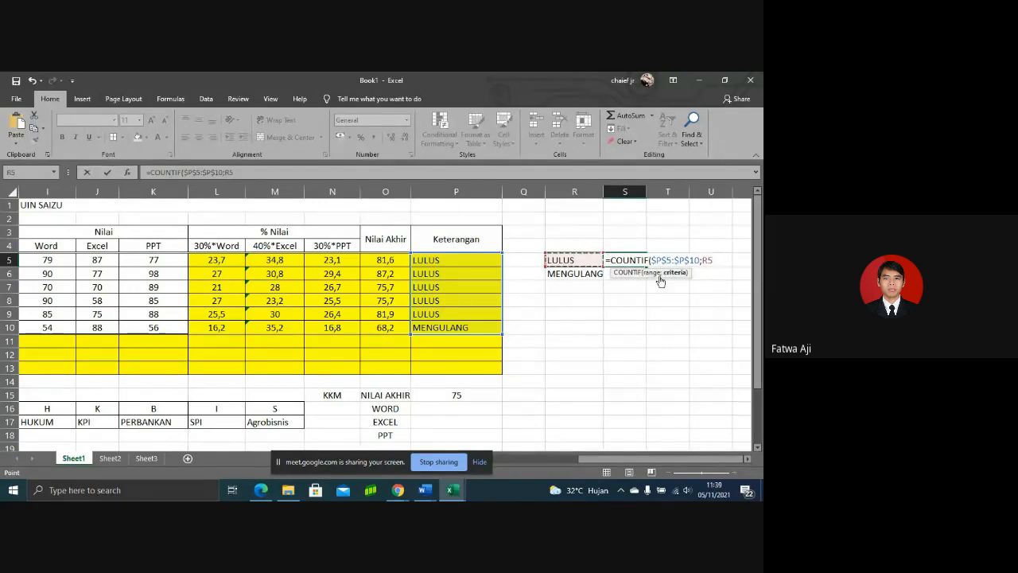
pyautogui.press('Return')
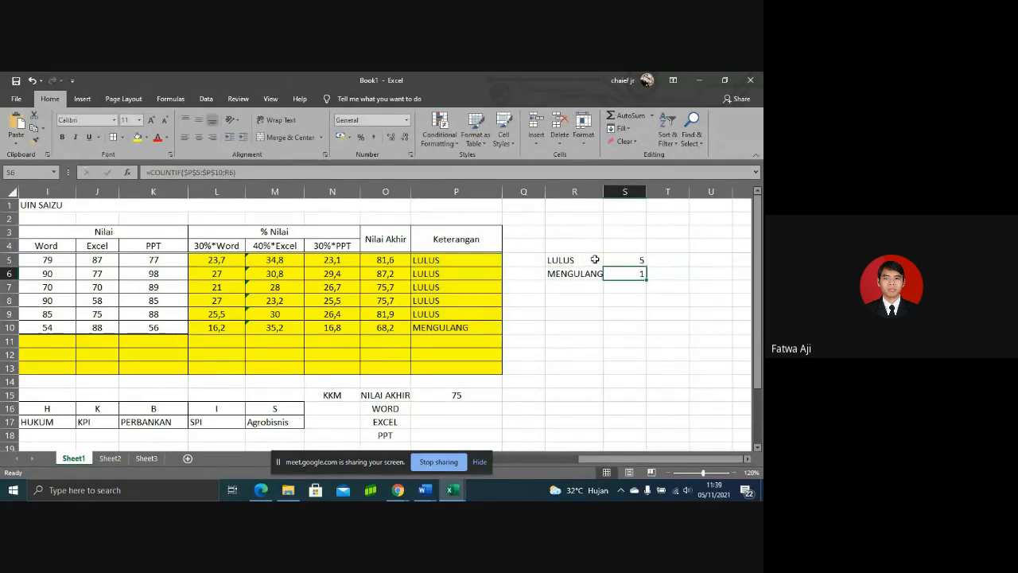
# - Fill the COUNTIF formula from S5 down to S6 for the MENGULANG count
pyautogui.click(641, 260)
pyautogui.moveTo(647, 266); pyautogui.dragTo(646, 279)
pyautogui.click(640, 276)
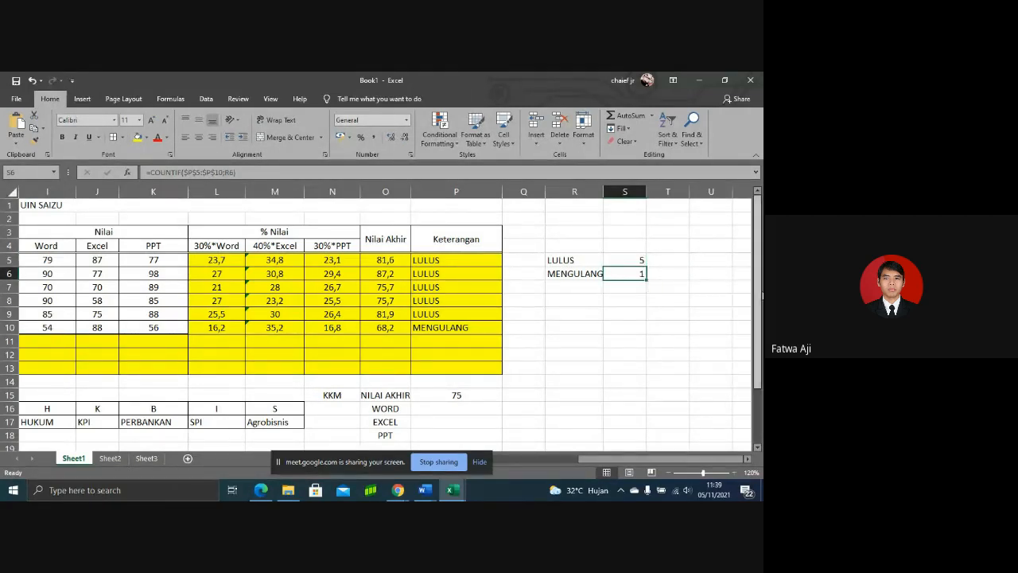
# - Enter 75 as the KKM passing grade for WORD, EXCEL and PPT in P16:P18
pyautogui.scroll(-1, 760, 302)
pyautogui.scroll(-1, 762, 303)
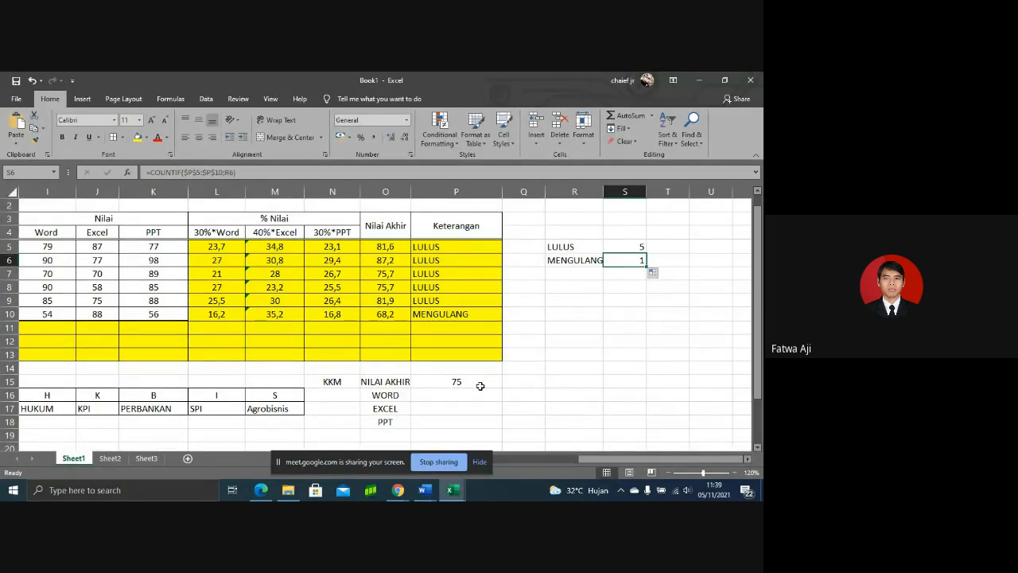
pyautogui.click(456, 398)
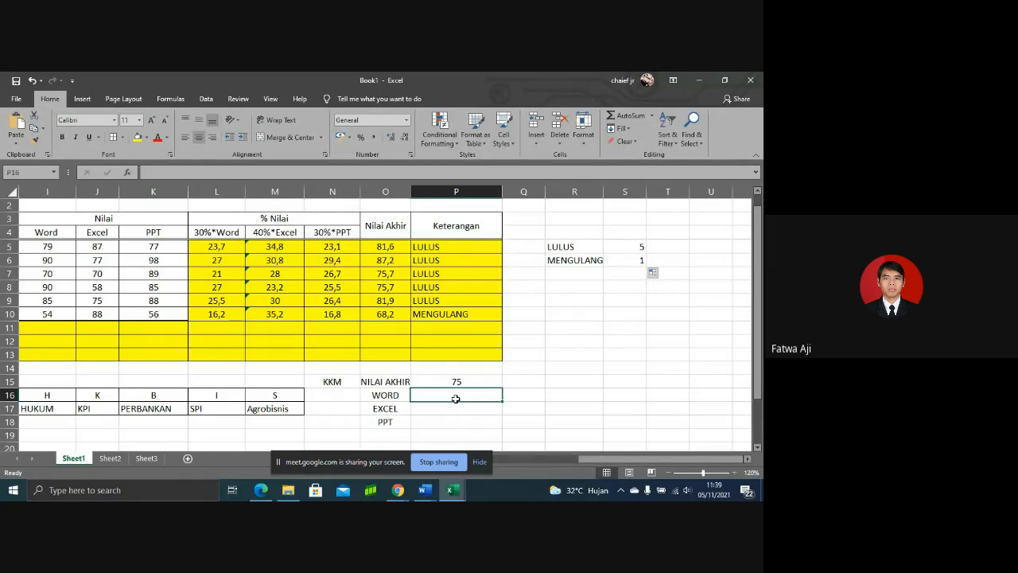
pyautogui.write('75')
pyautogui.press('Return')
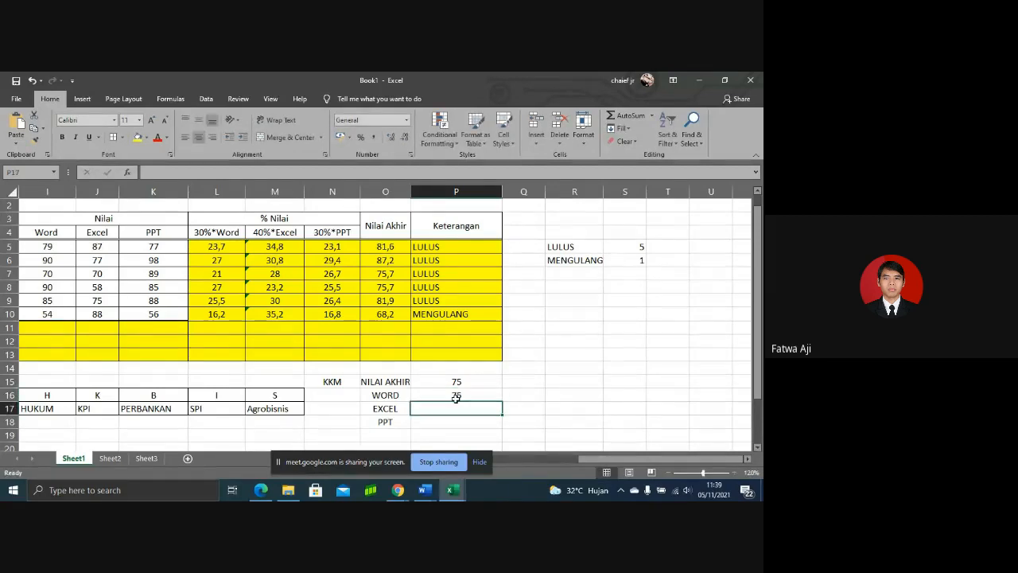
pyautogui.write('75')
pyautogui.press('Return')
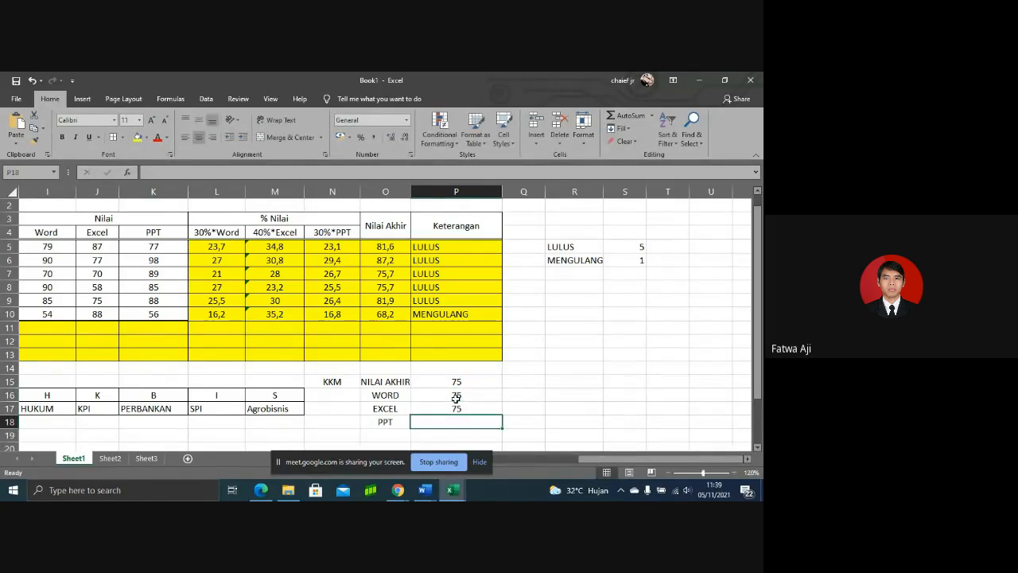
pyautogui.write('75')
pyautogui.press('Return')
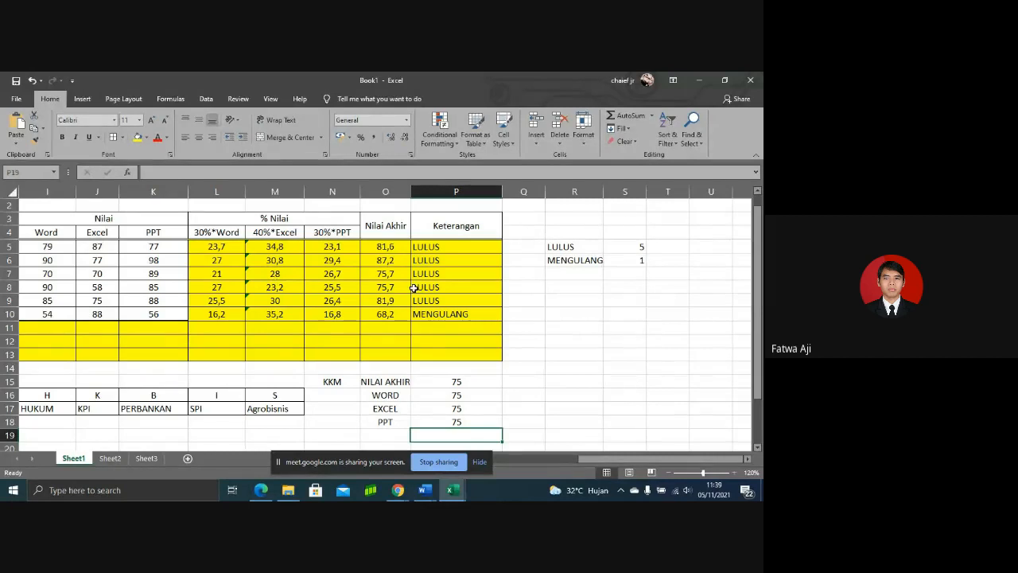
# - Start a replacement IF formula in P5 with a nested AND whose first condition is O5>=75
pyautogui.click(453, 246)
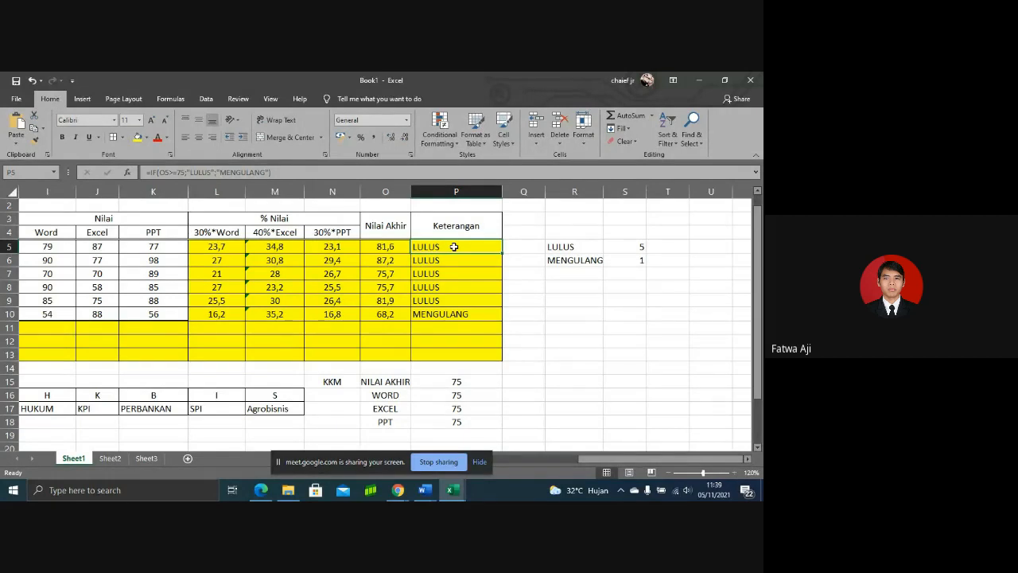
pyautogui.write('=if')
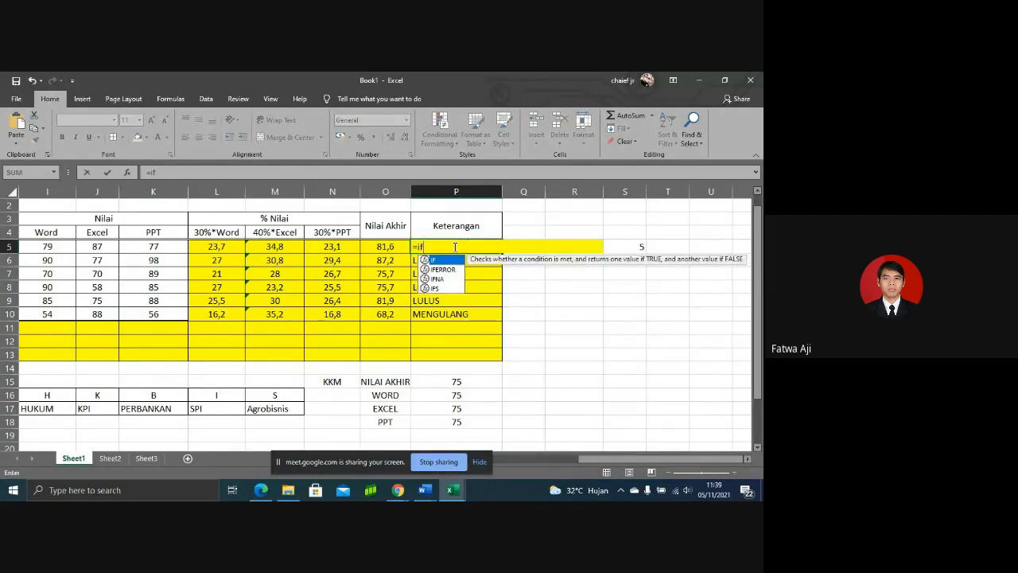
pyautogui.write('(')
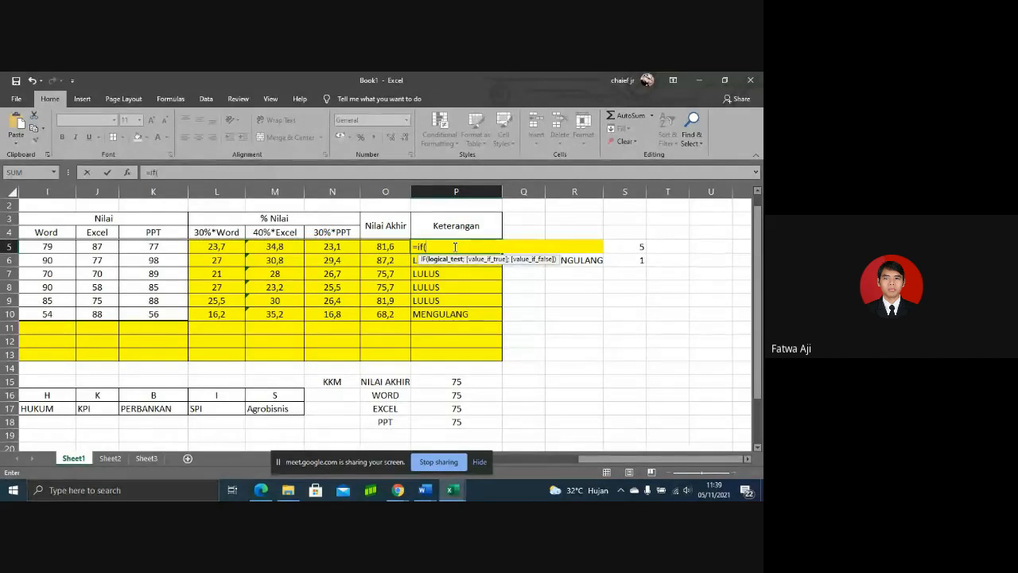
pyautogui.write('an')
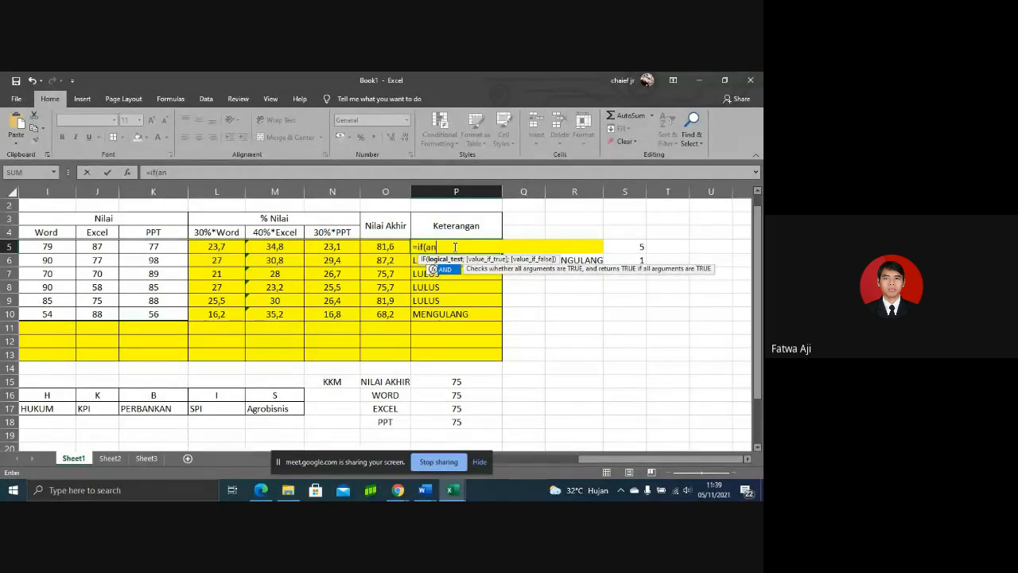
pyautogui.write('d')
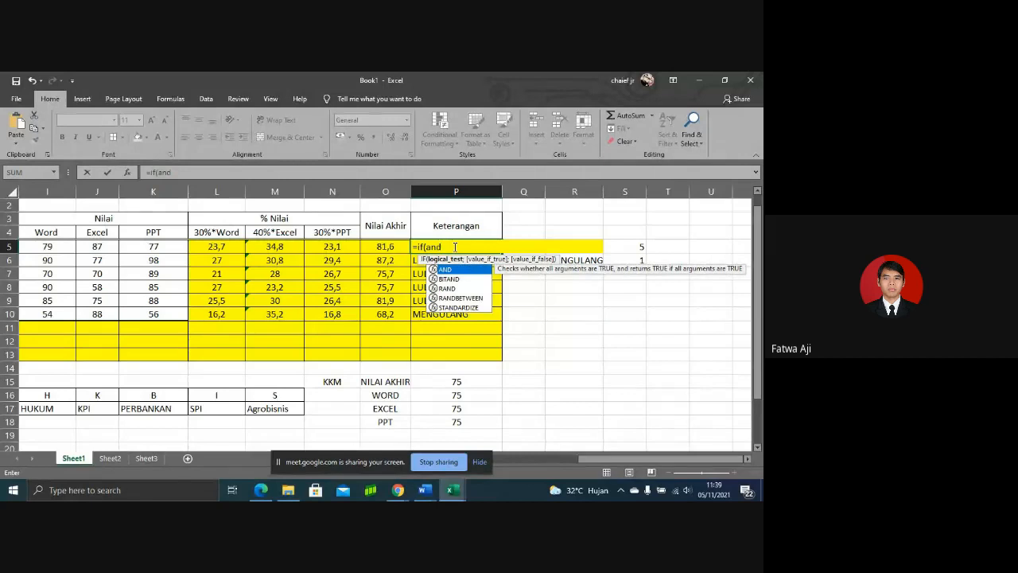
pyautogui.write('(')
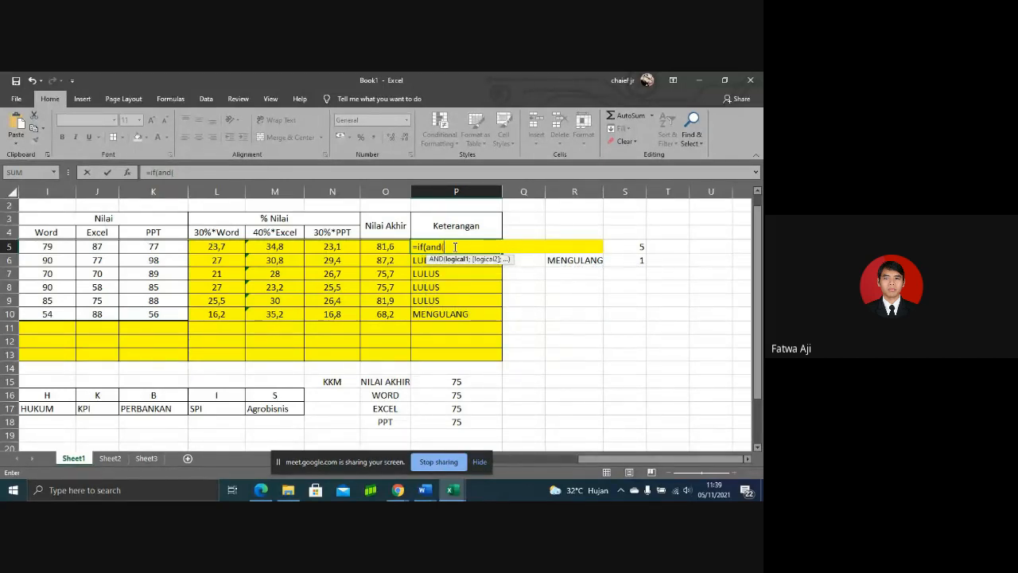
pyautogui.click(396, 247)
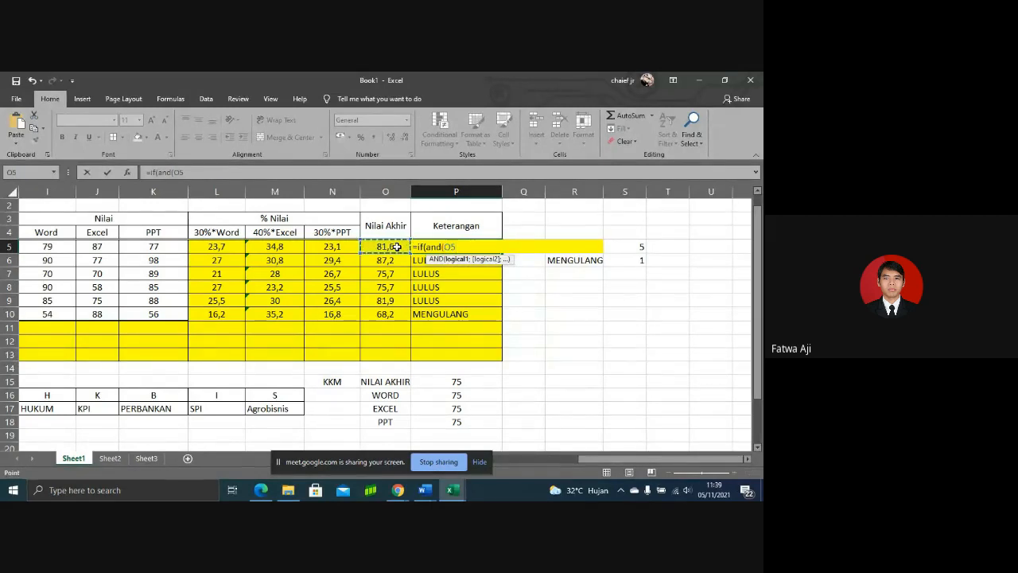
pyautogui.write('>=75')
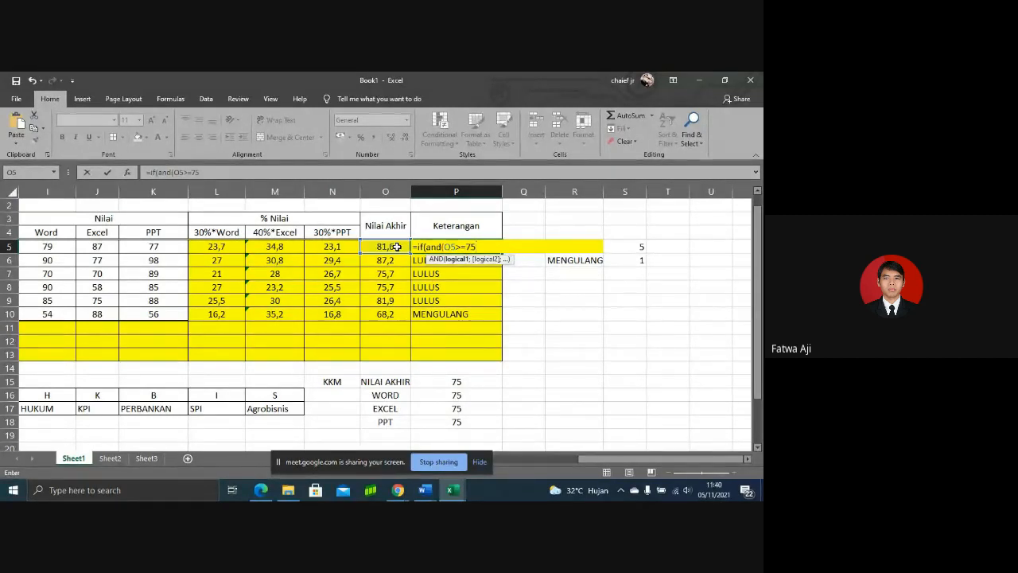
# - Add the conditions I5>=75, J5>=75 and K5>=75 to the AND test in P5 and close it
pyautogui.write(';')
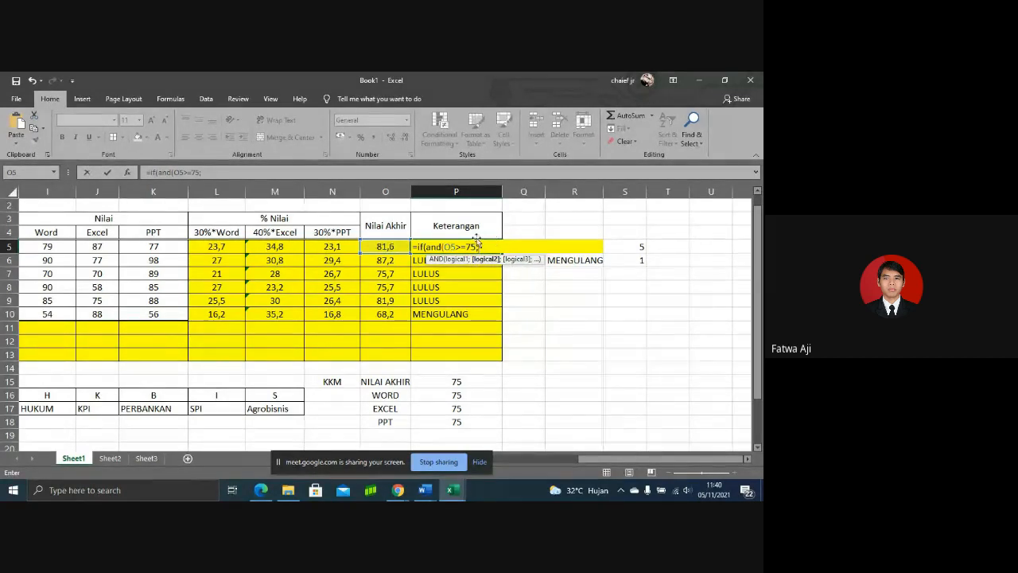
pyautogui.click(62, 247)
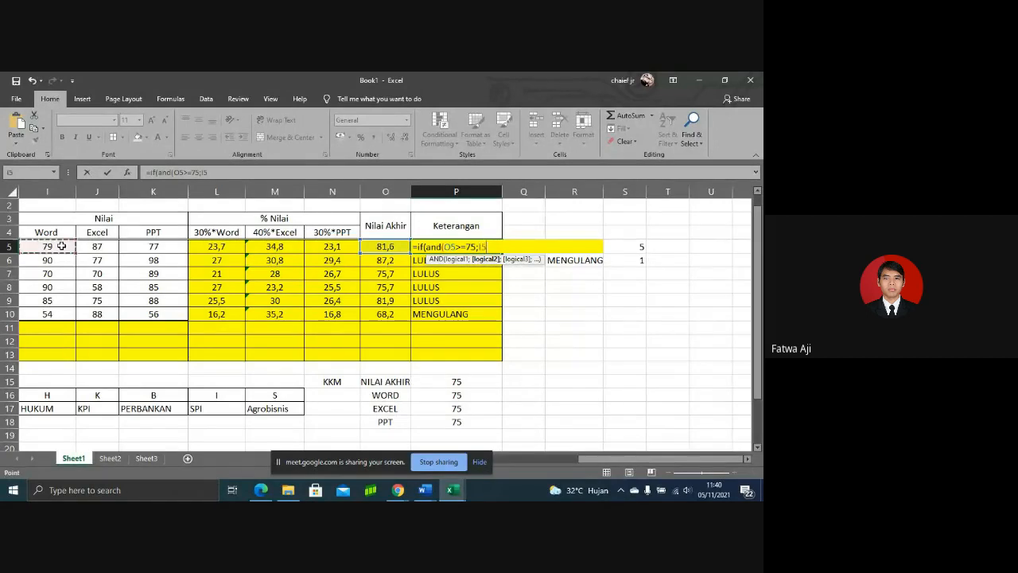
pyautogui.write('>=75;')
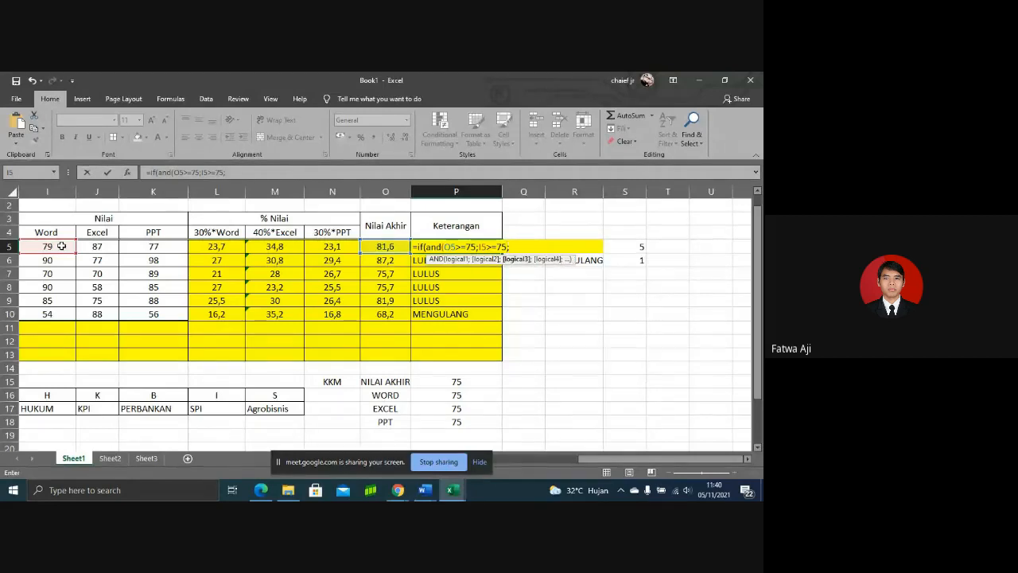
pyautogui.click(90, 246)
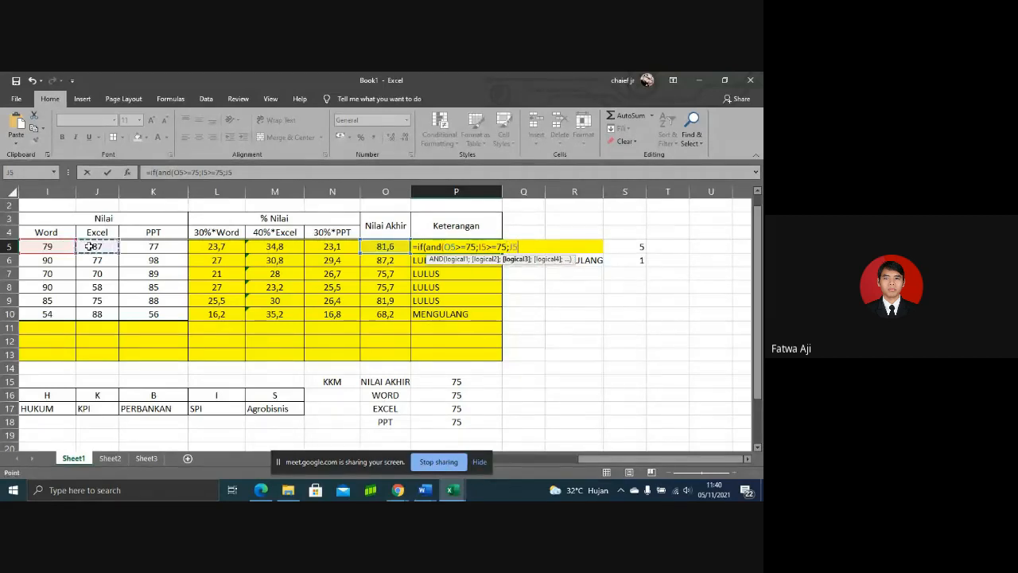
pyautogui.write('>=75;')
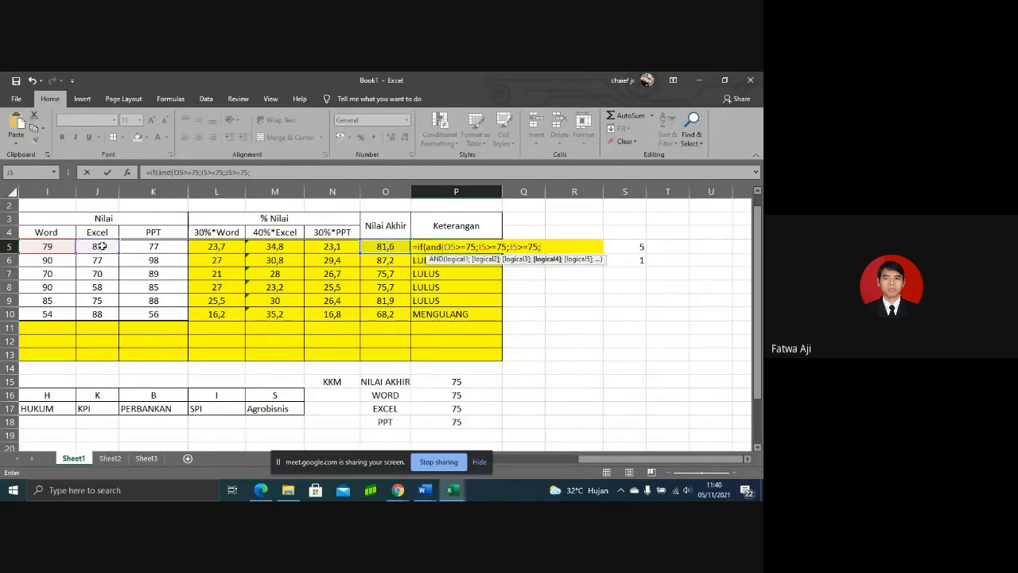
pyautogui.click(135, 248)
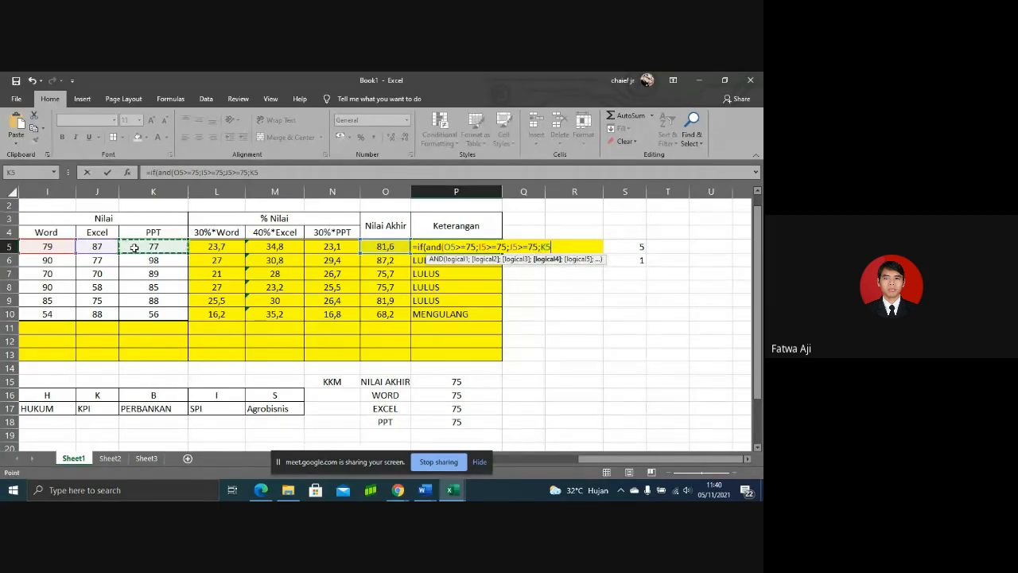
pyautogui.write('>=75')
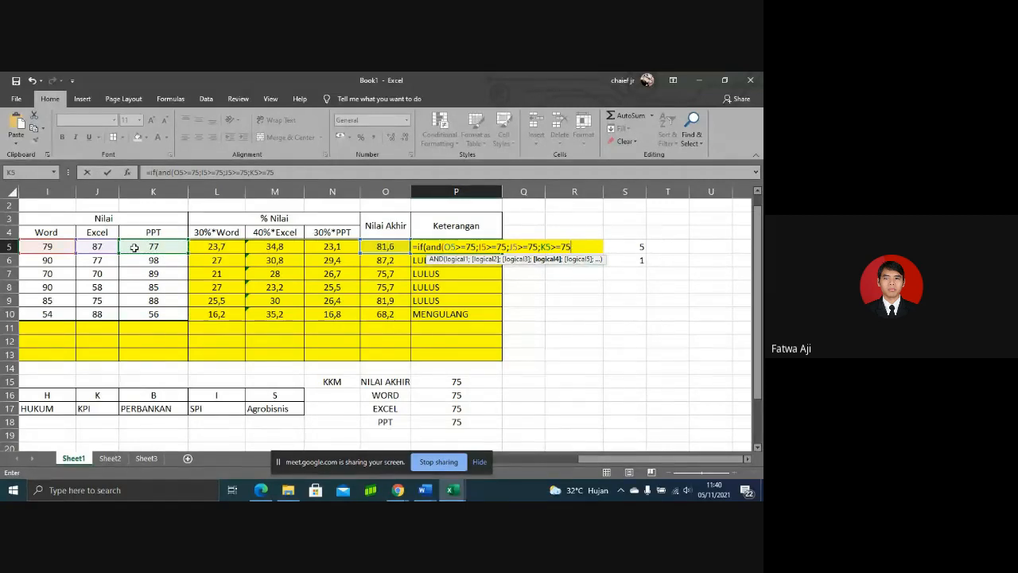
pyautogui.write(')')
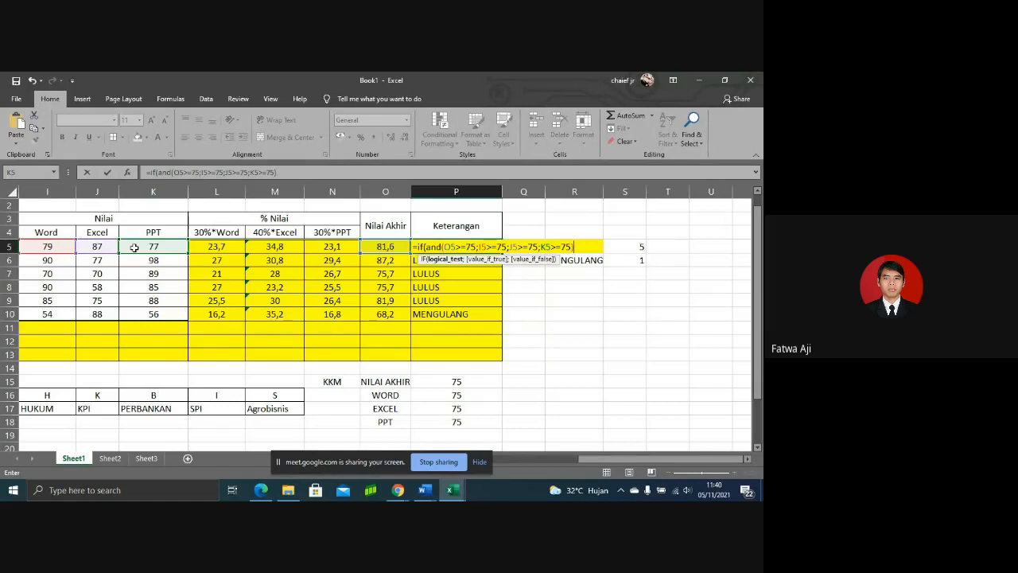
# - Complete the P5 formula with "LULUS" as the true result and "MENGULANG" as the false result
pyautogui.write(';')
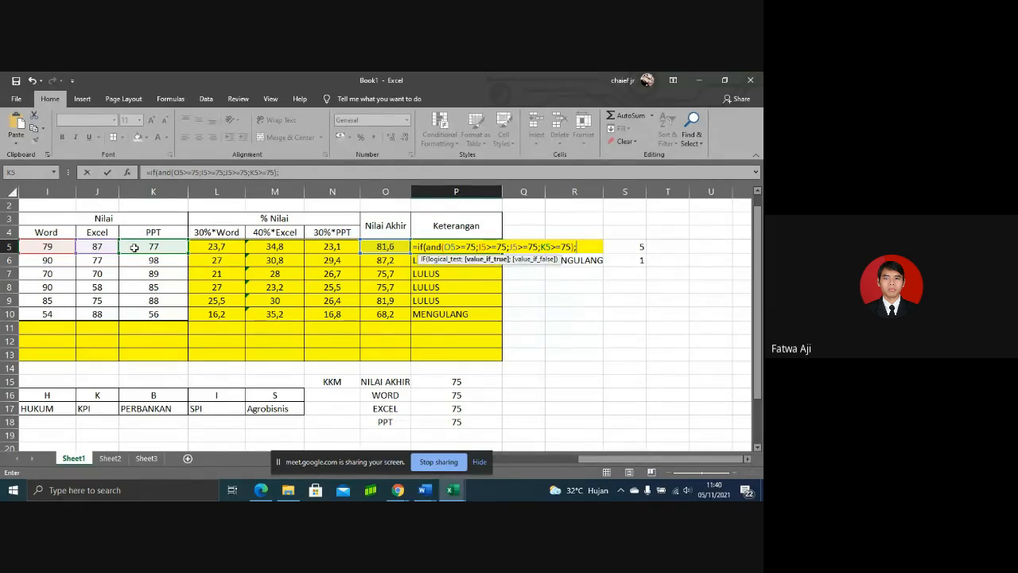
pyautogui.write('"LULU')
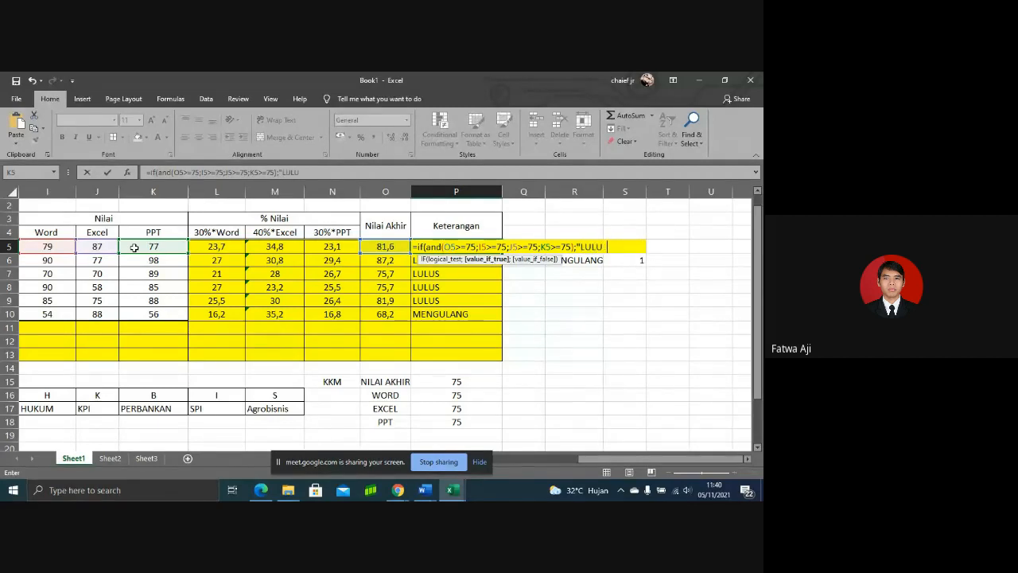
pyautogui.write('S";')
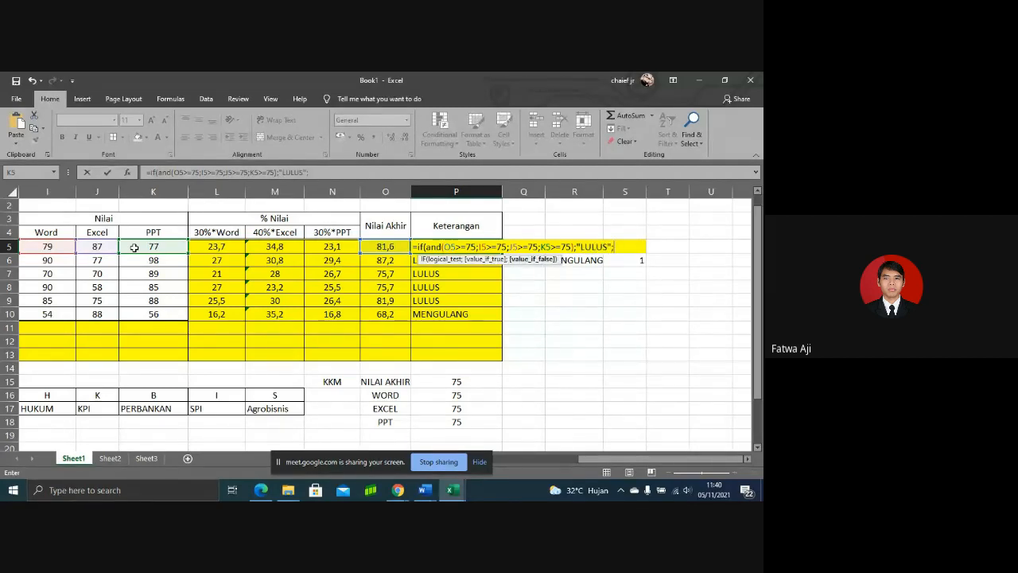
pyautogui.write('"MENGULANG')
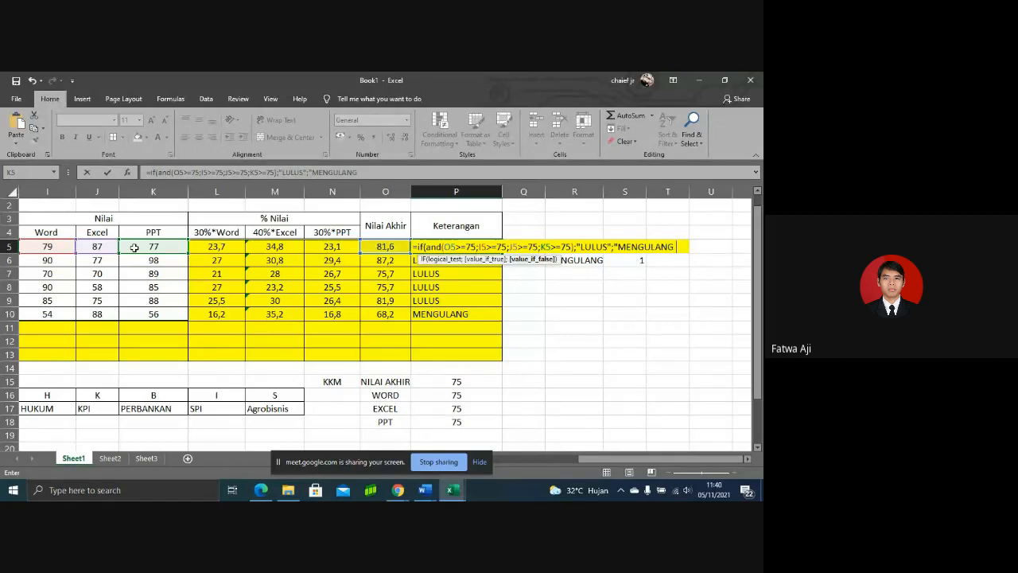
pyautogui.write('")')
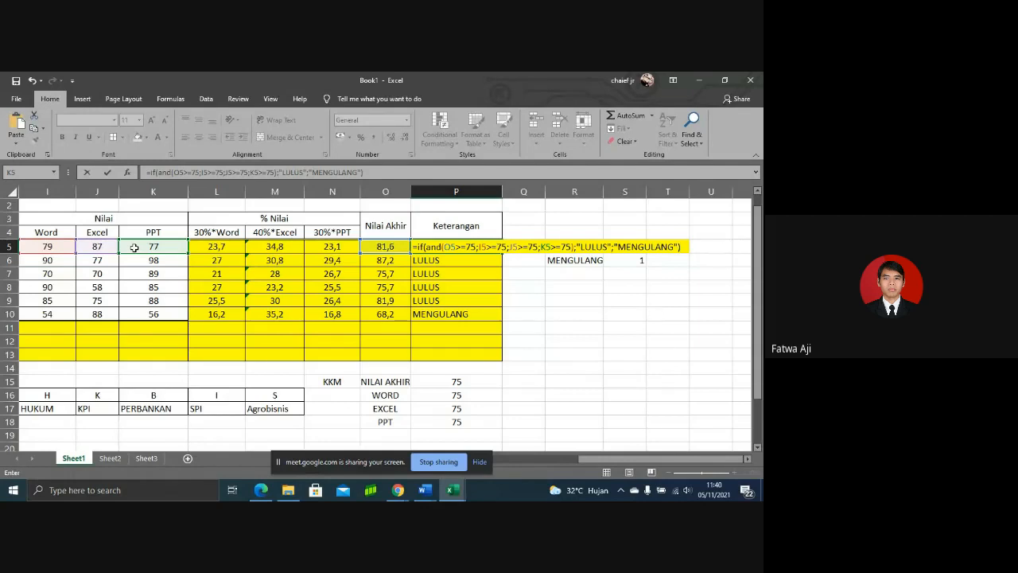
pyautogui.press('Return')
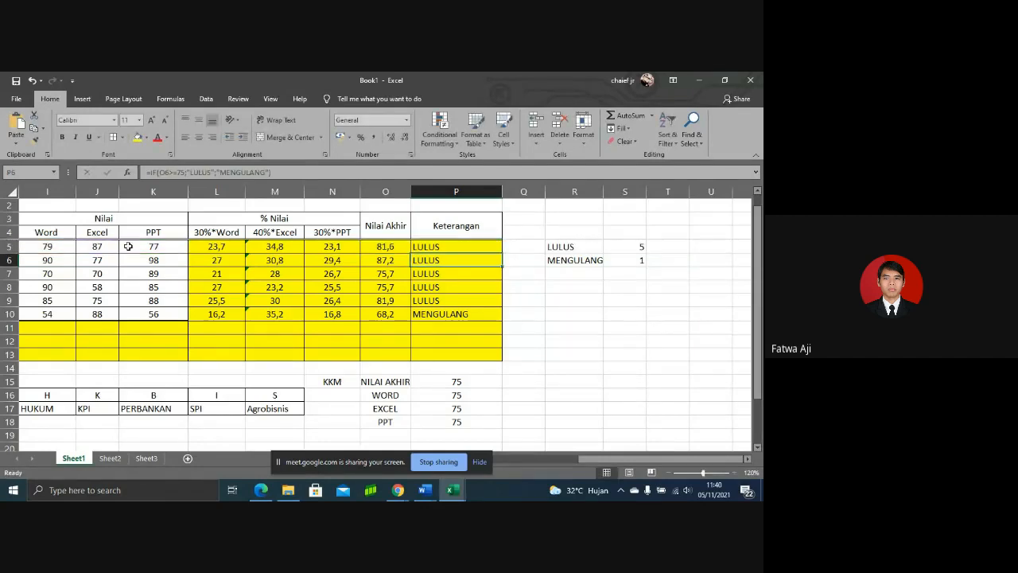
# - Fill the IF(AND) formula from P5 down to P10 in the Keterangan column
pyautogui.click(469, 248)
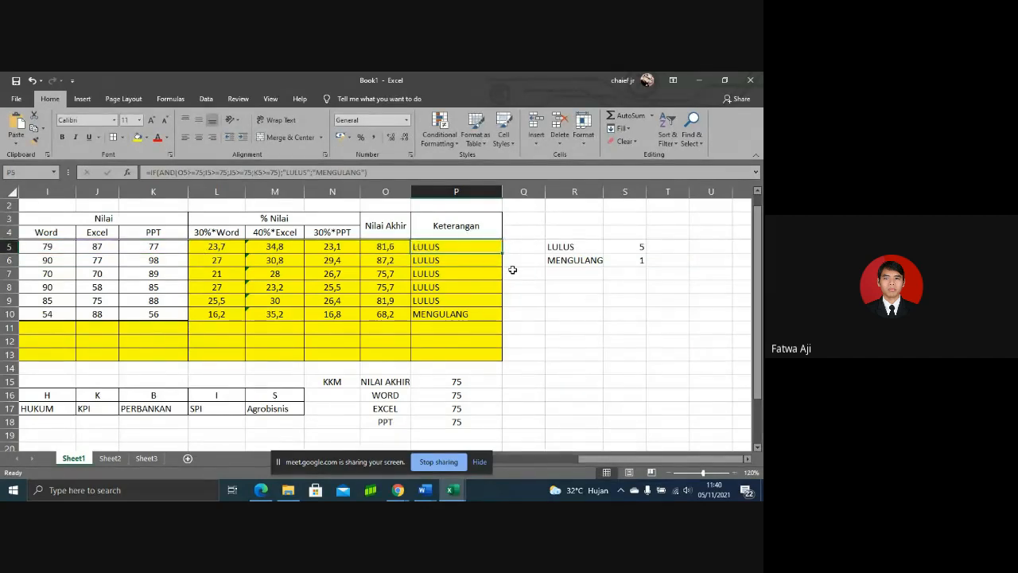
pyautogui.moveTo(502, 253); pyautogui.dragTo(502, 319)
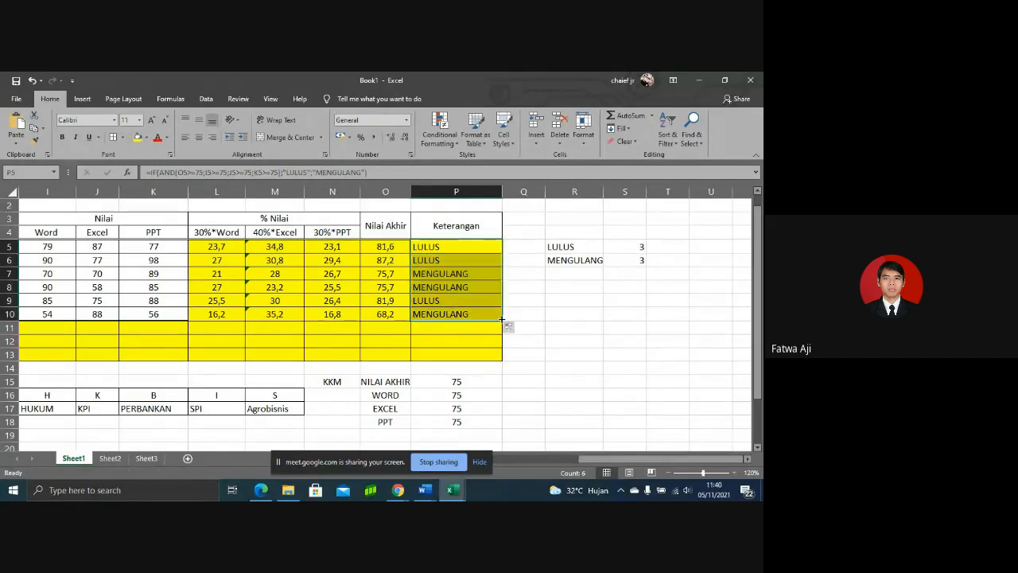
pyautogui.click(550, 277)
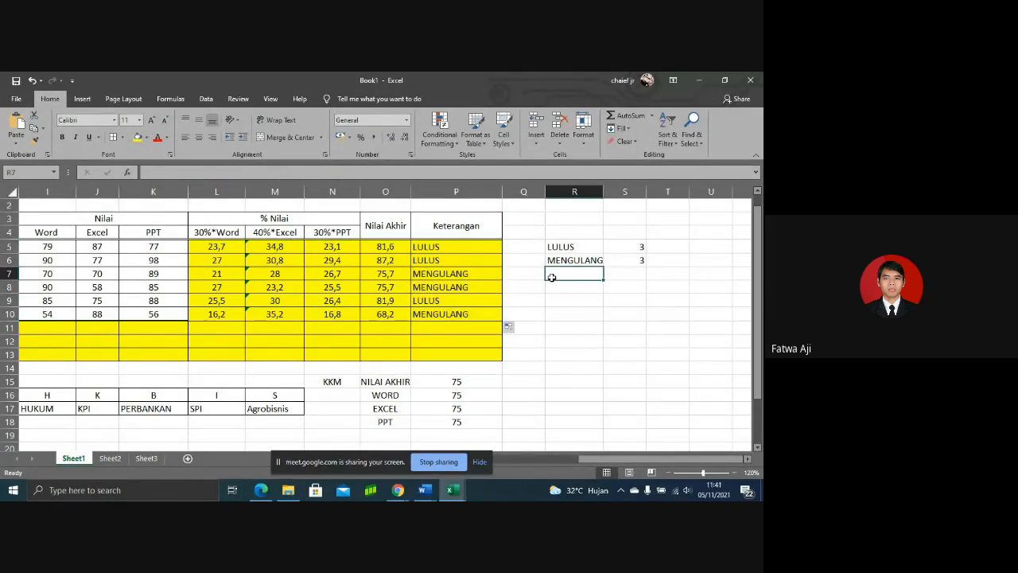